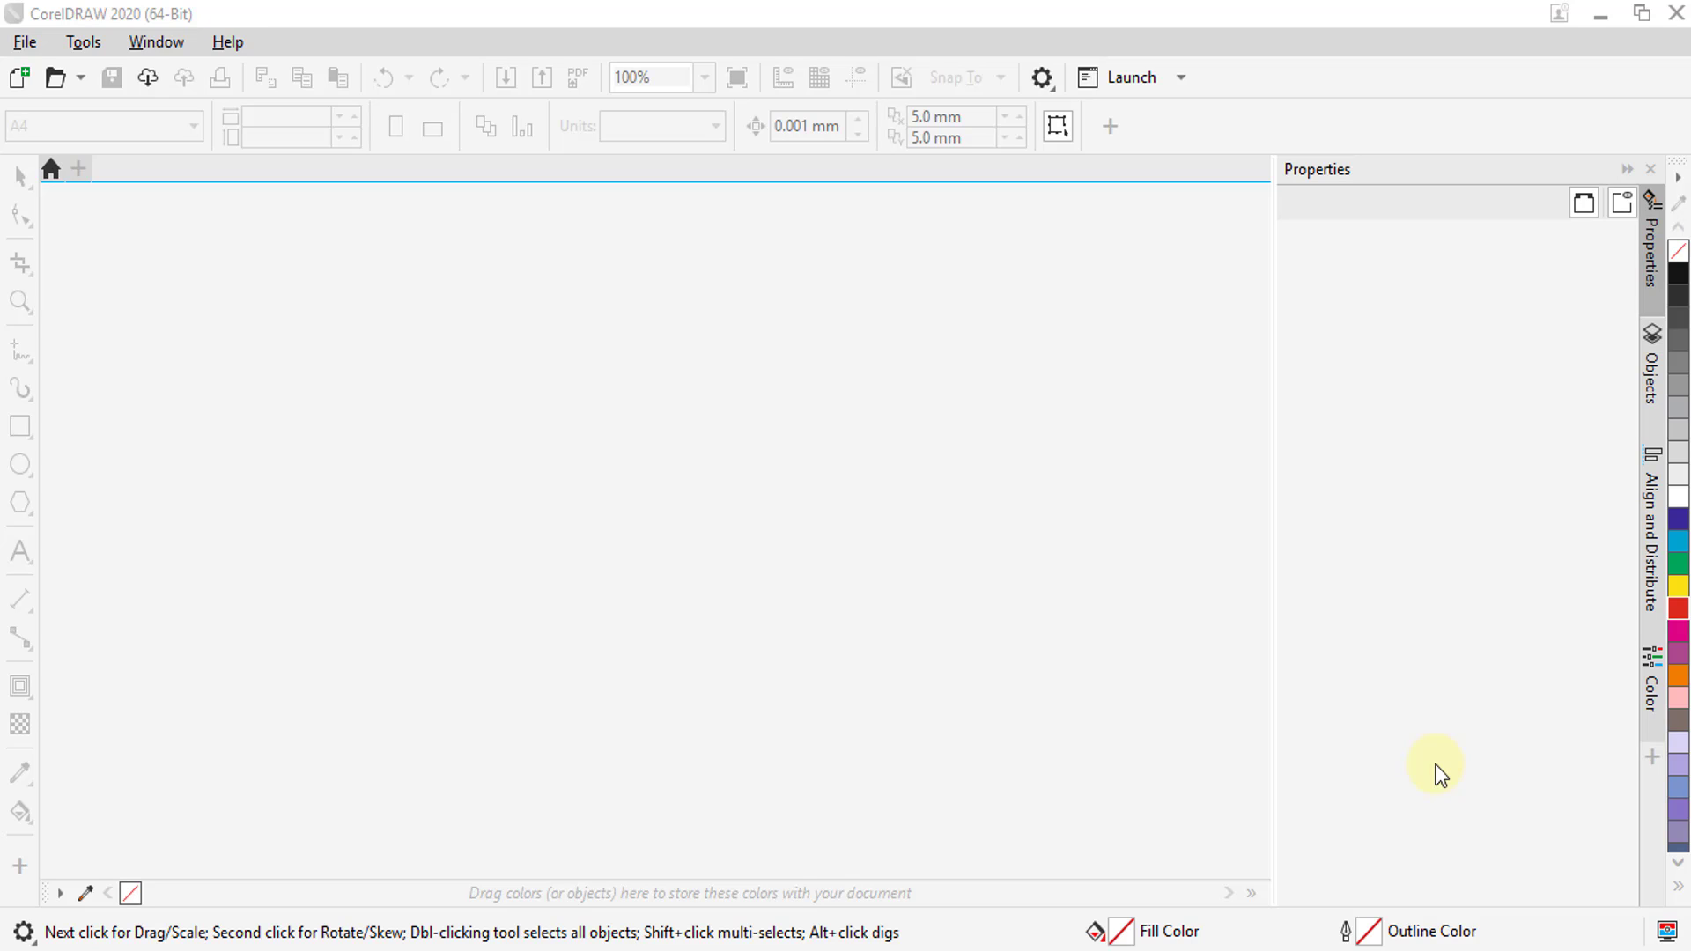
Create a new A4 landscape document named "flyer layout" in CMYK mode at 300 dpi
click(24, 43)
click(56, 74)
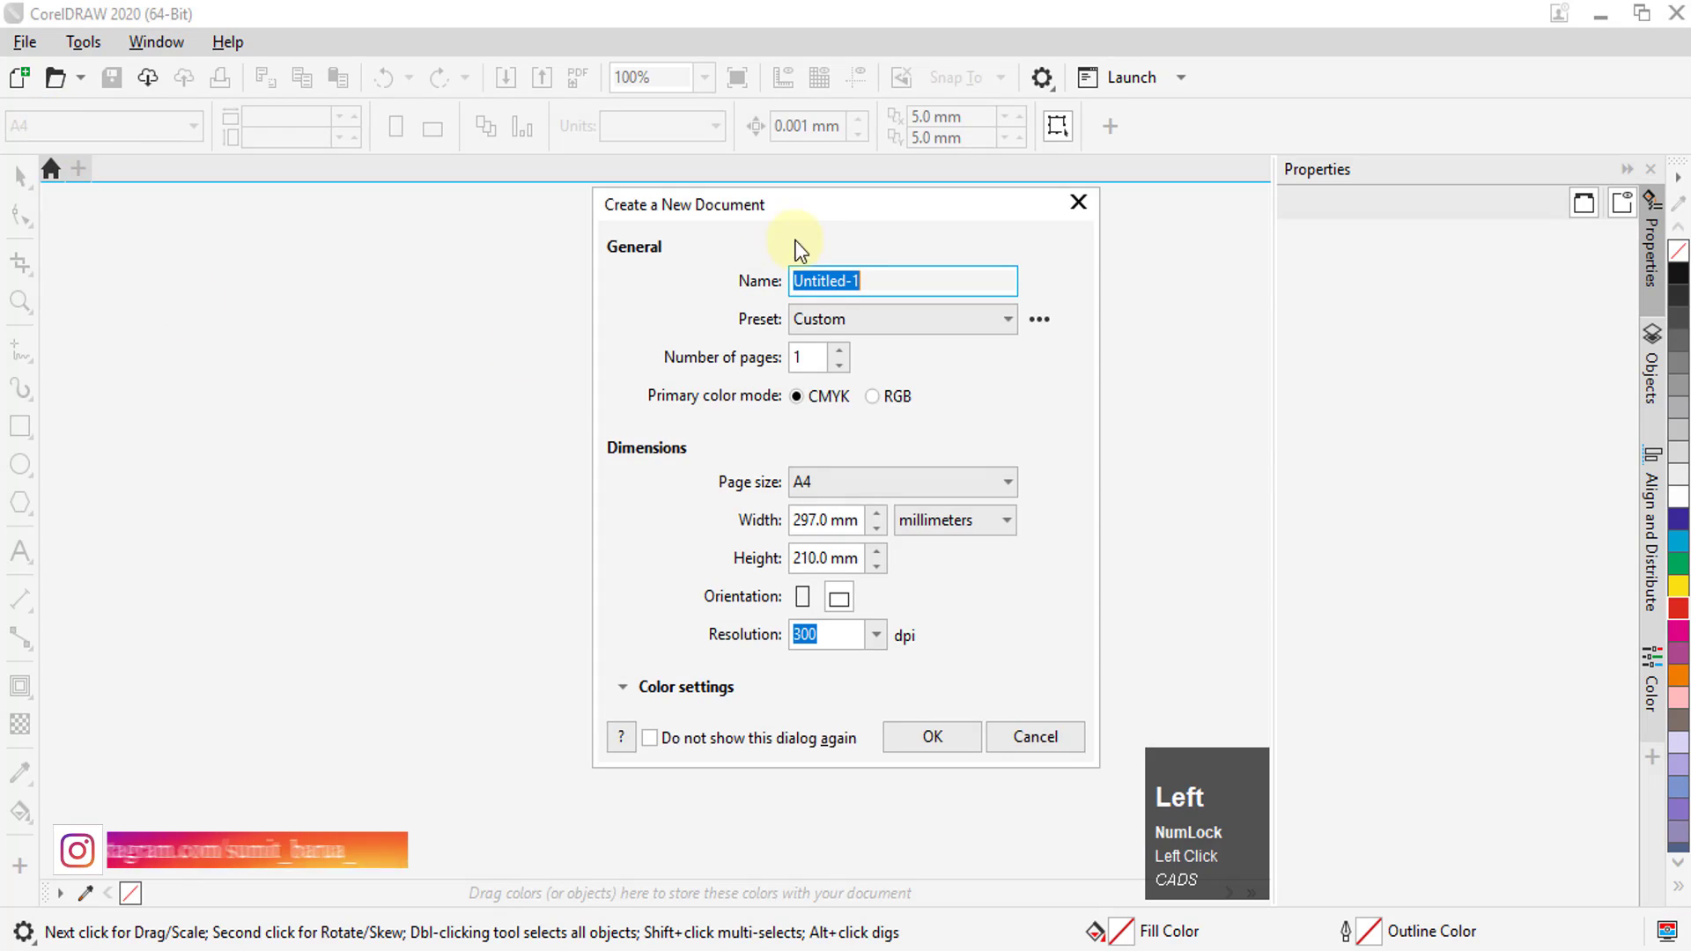
drag(808, 208, 657, 185)
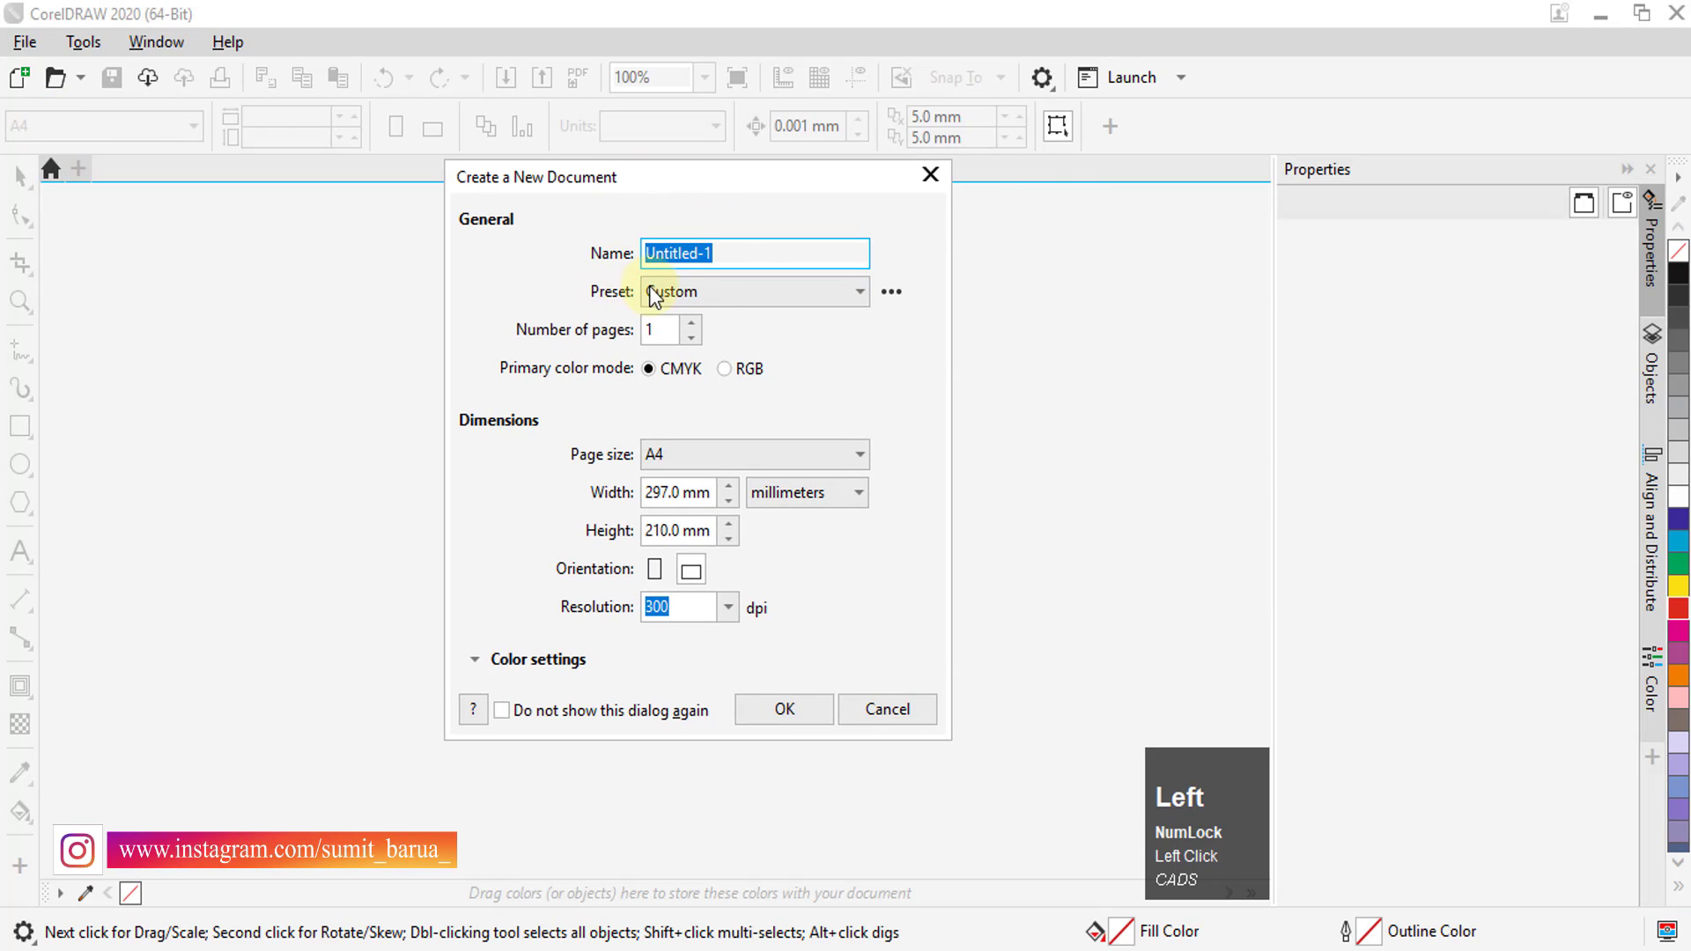
key(BackSpace)
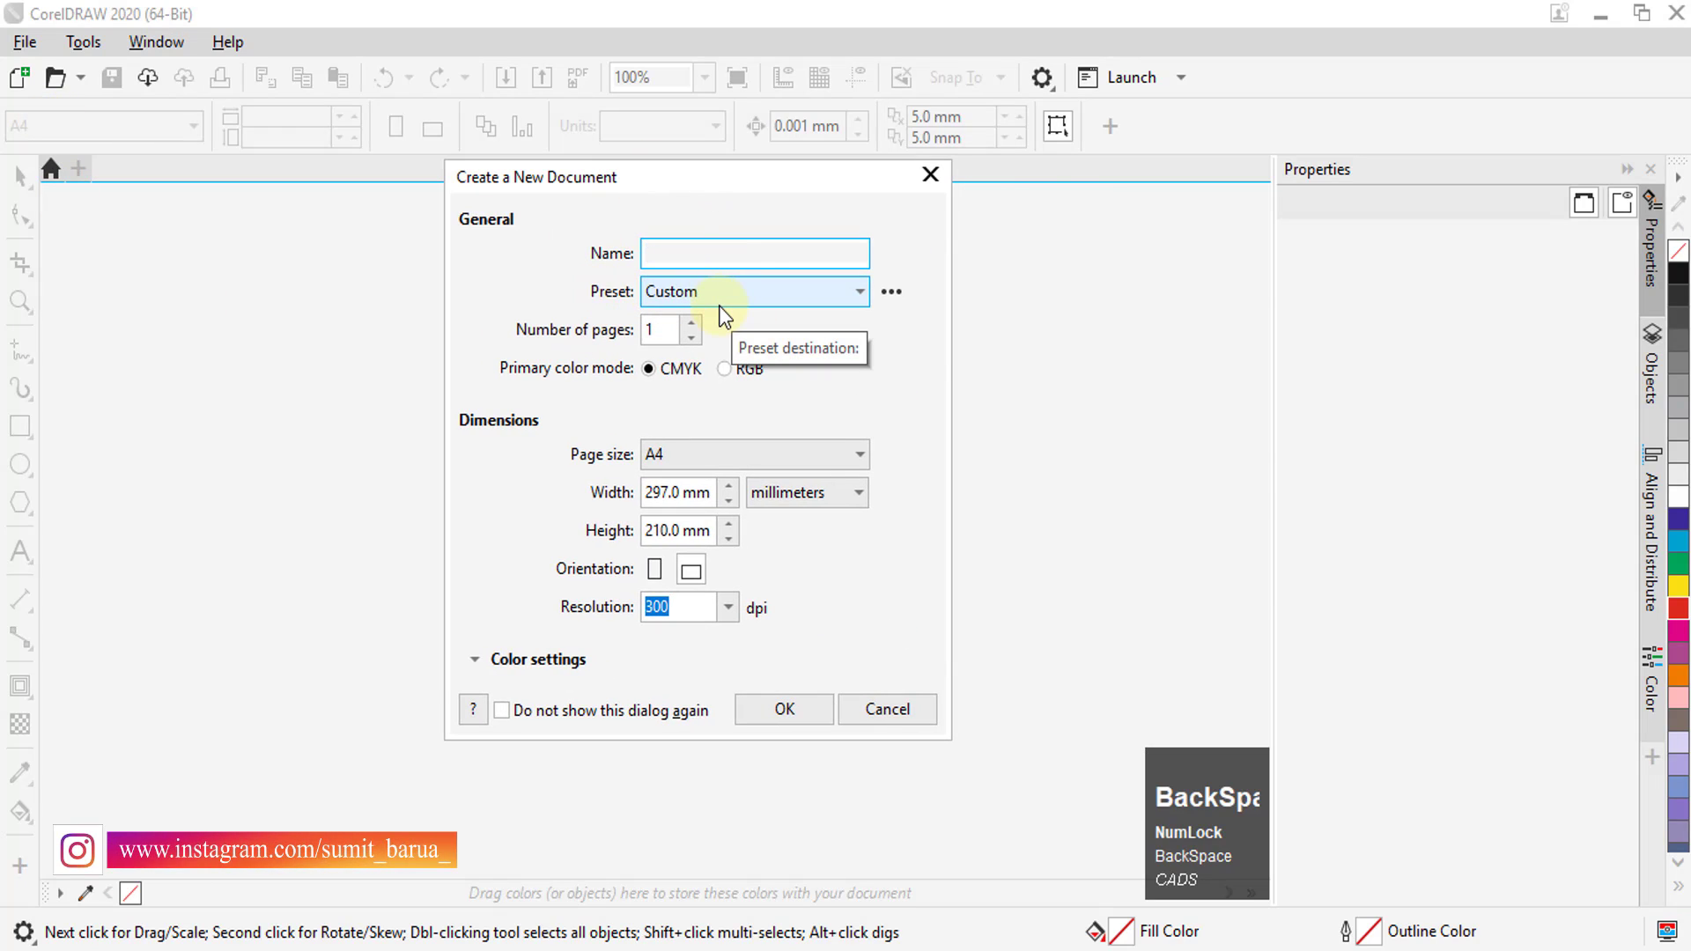
text(flyer)
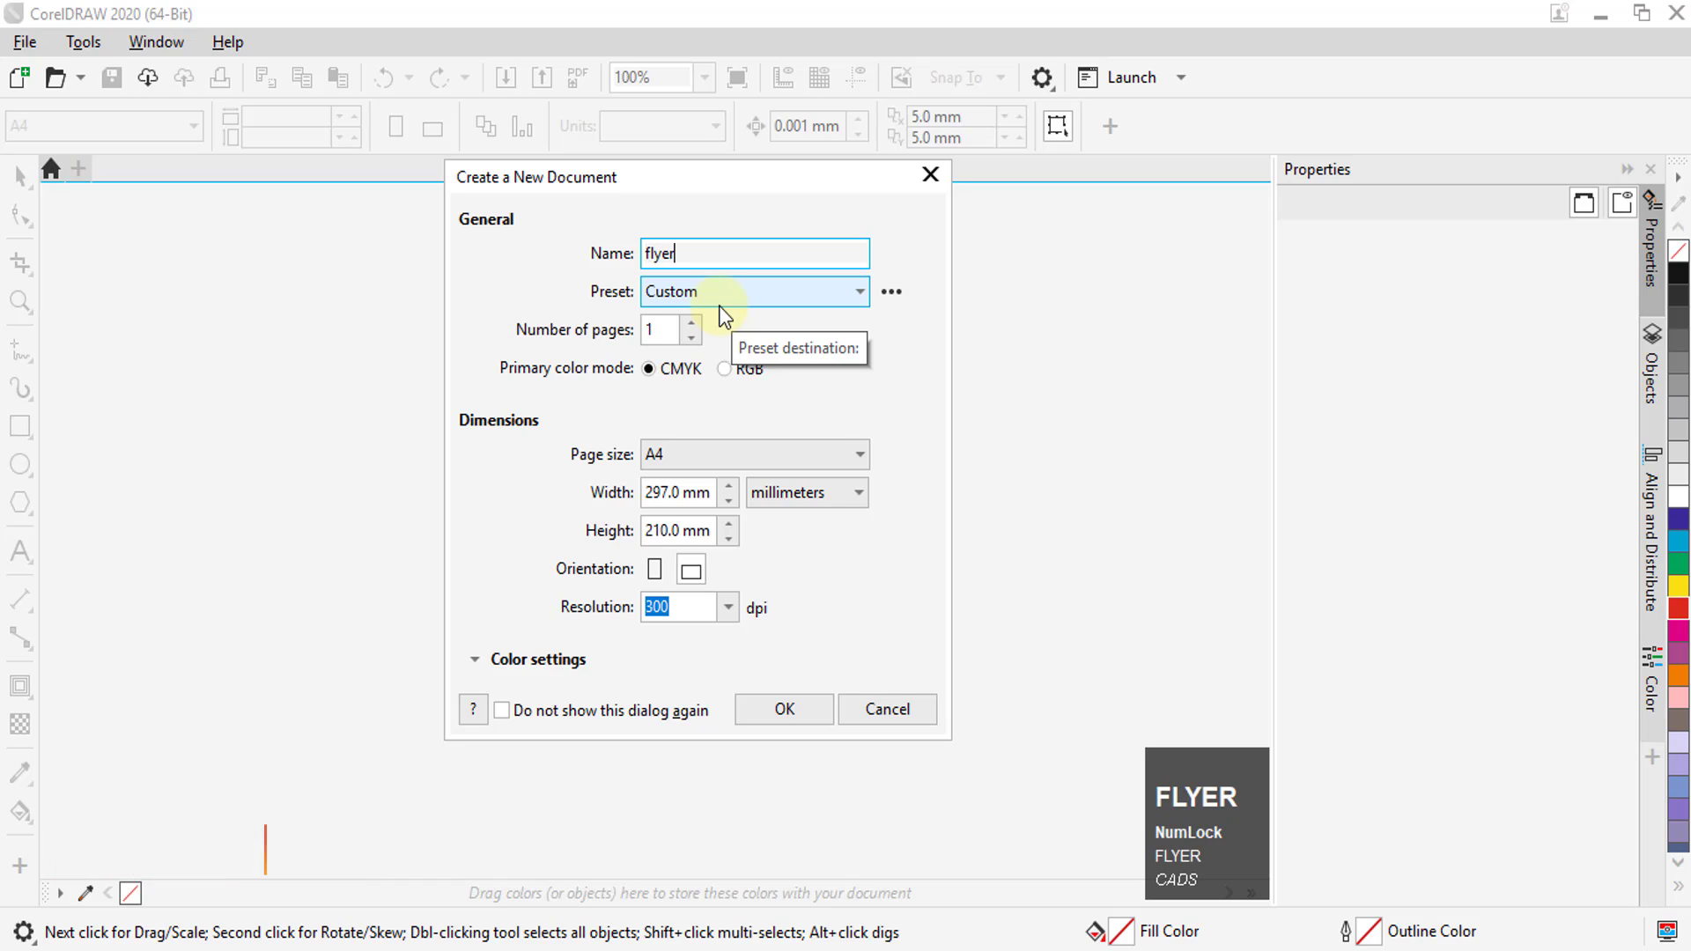
text( la)
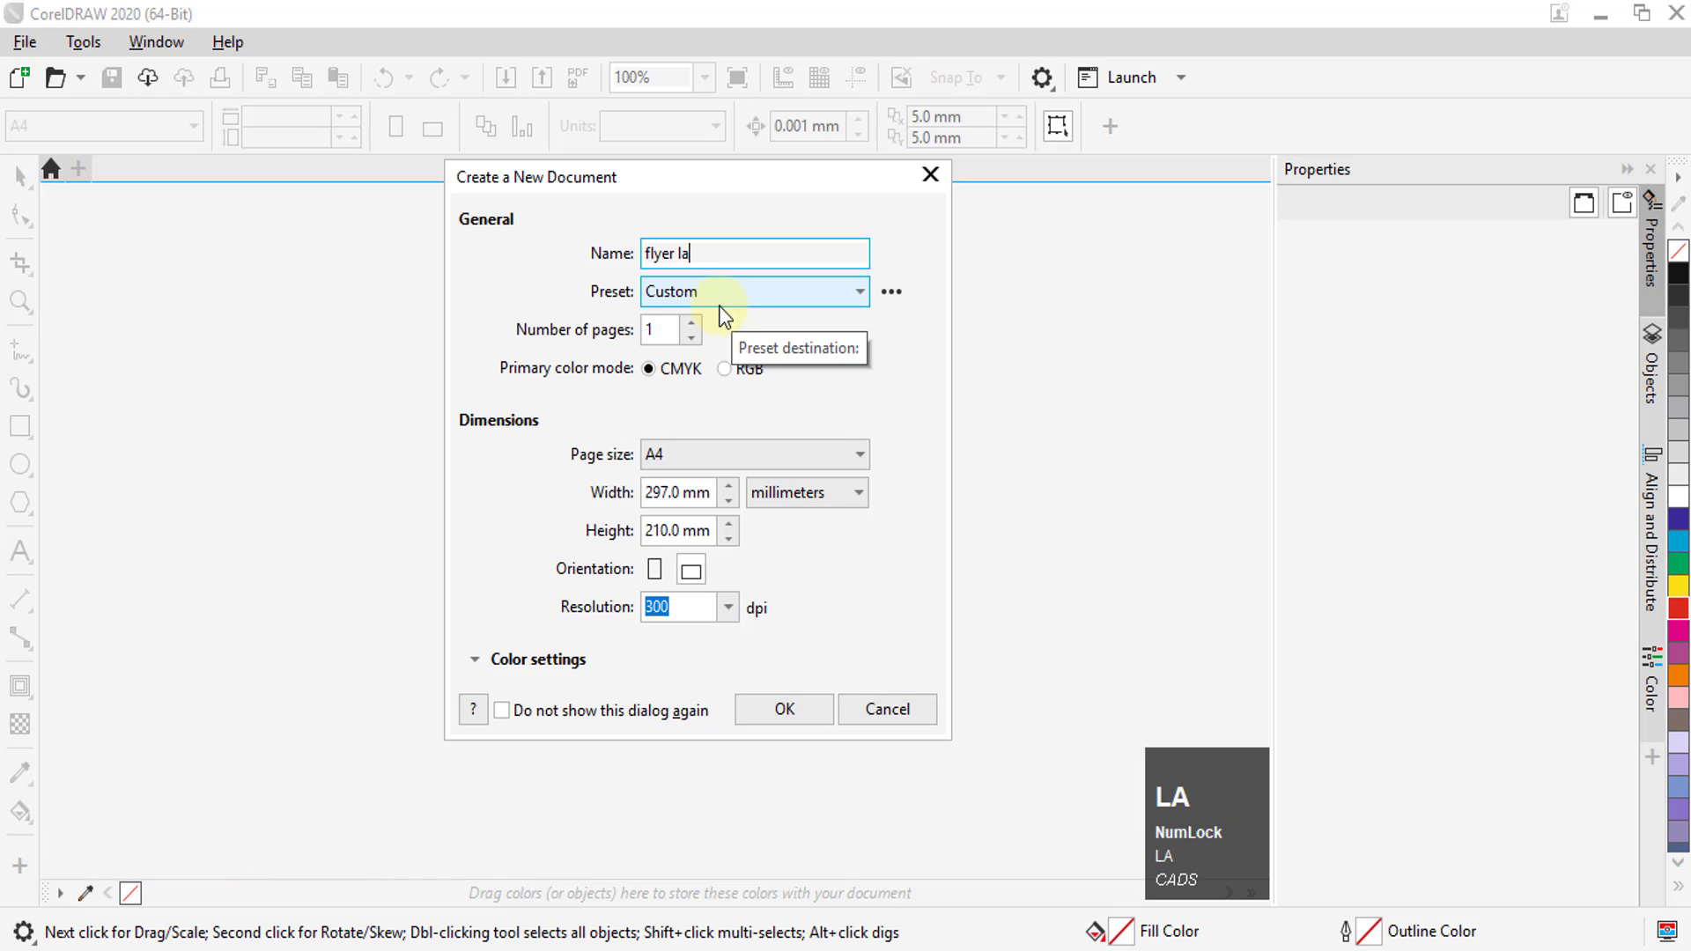
text(yout)
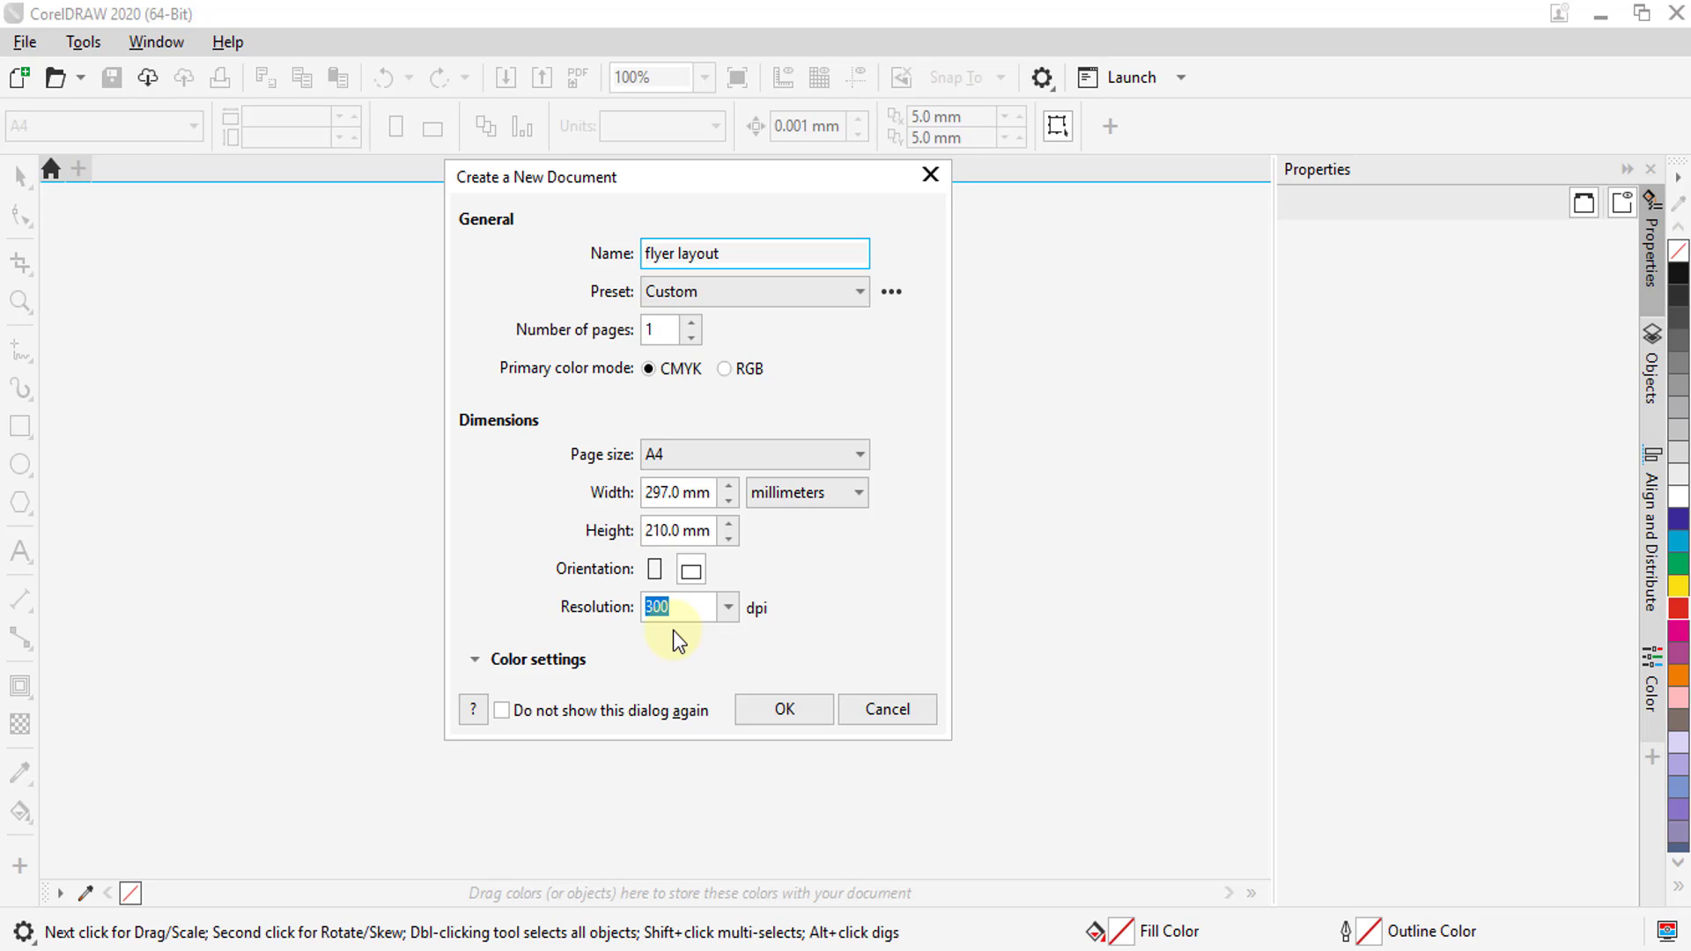
click(814, 712)
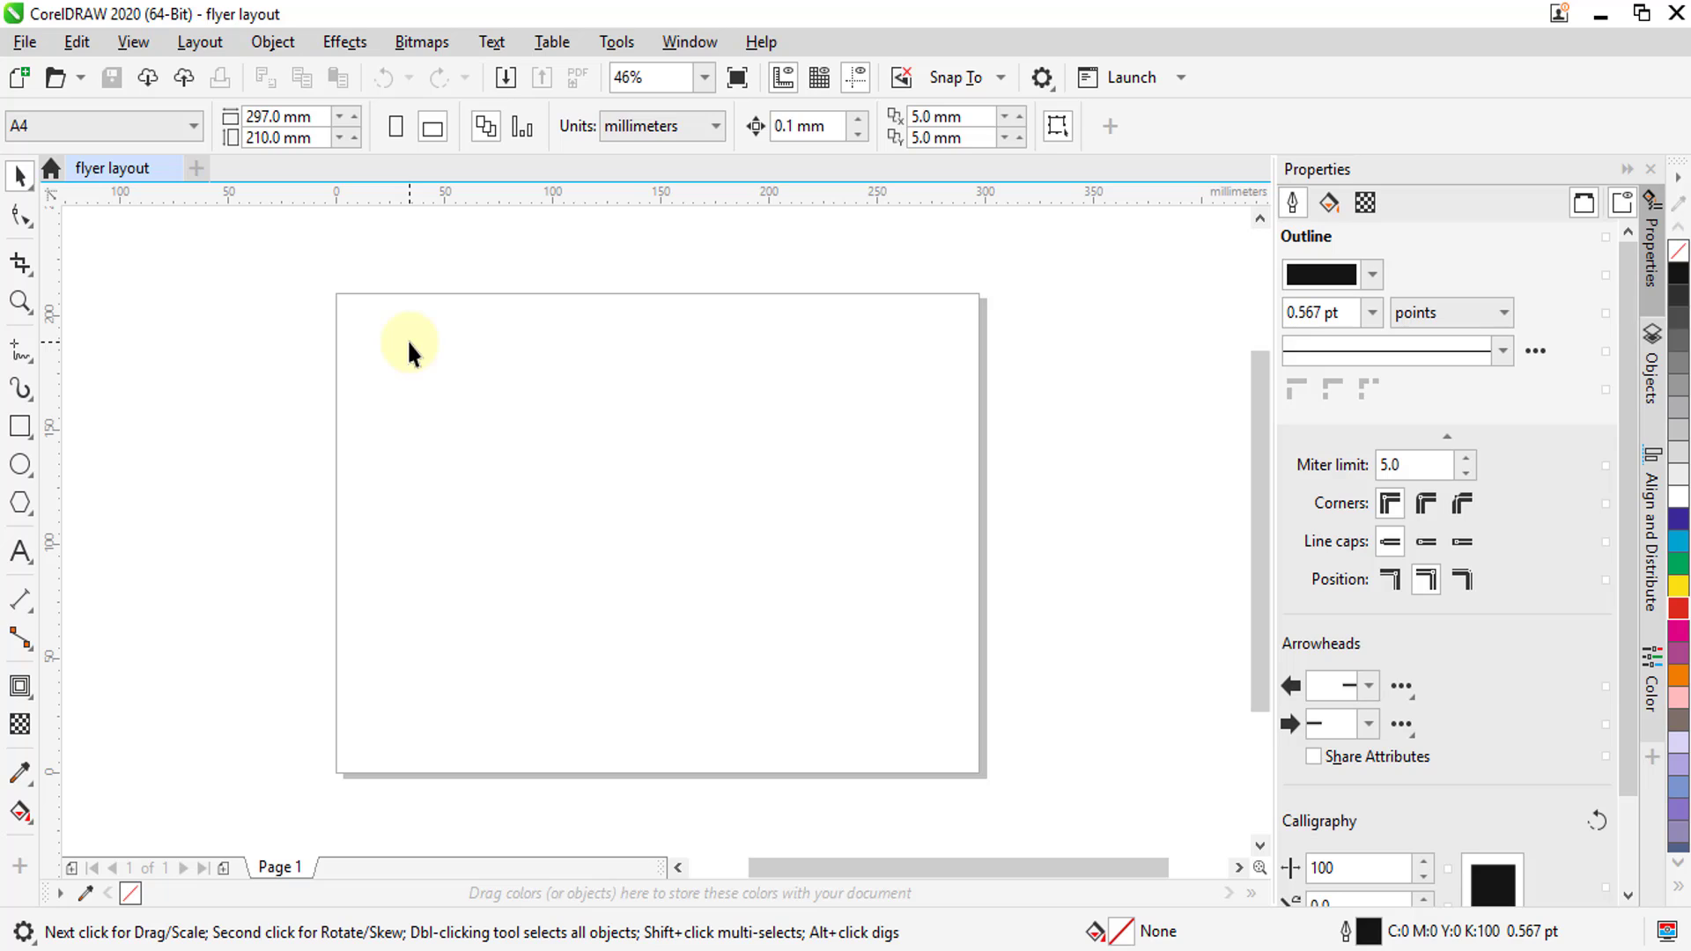
In the document's page size options, set the bleed to 3 mm and turn on display of the bleed area
click(208, 42)
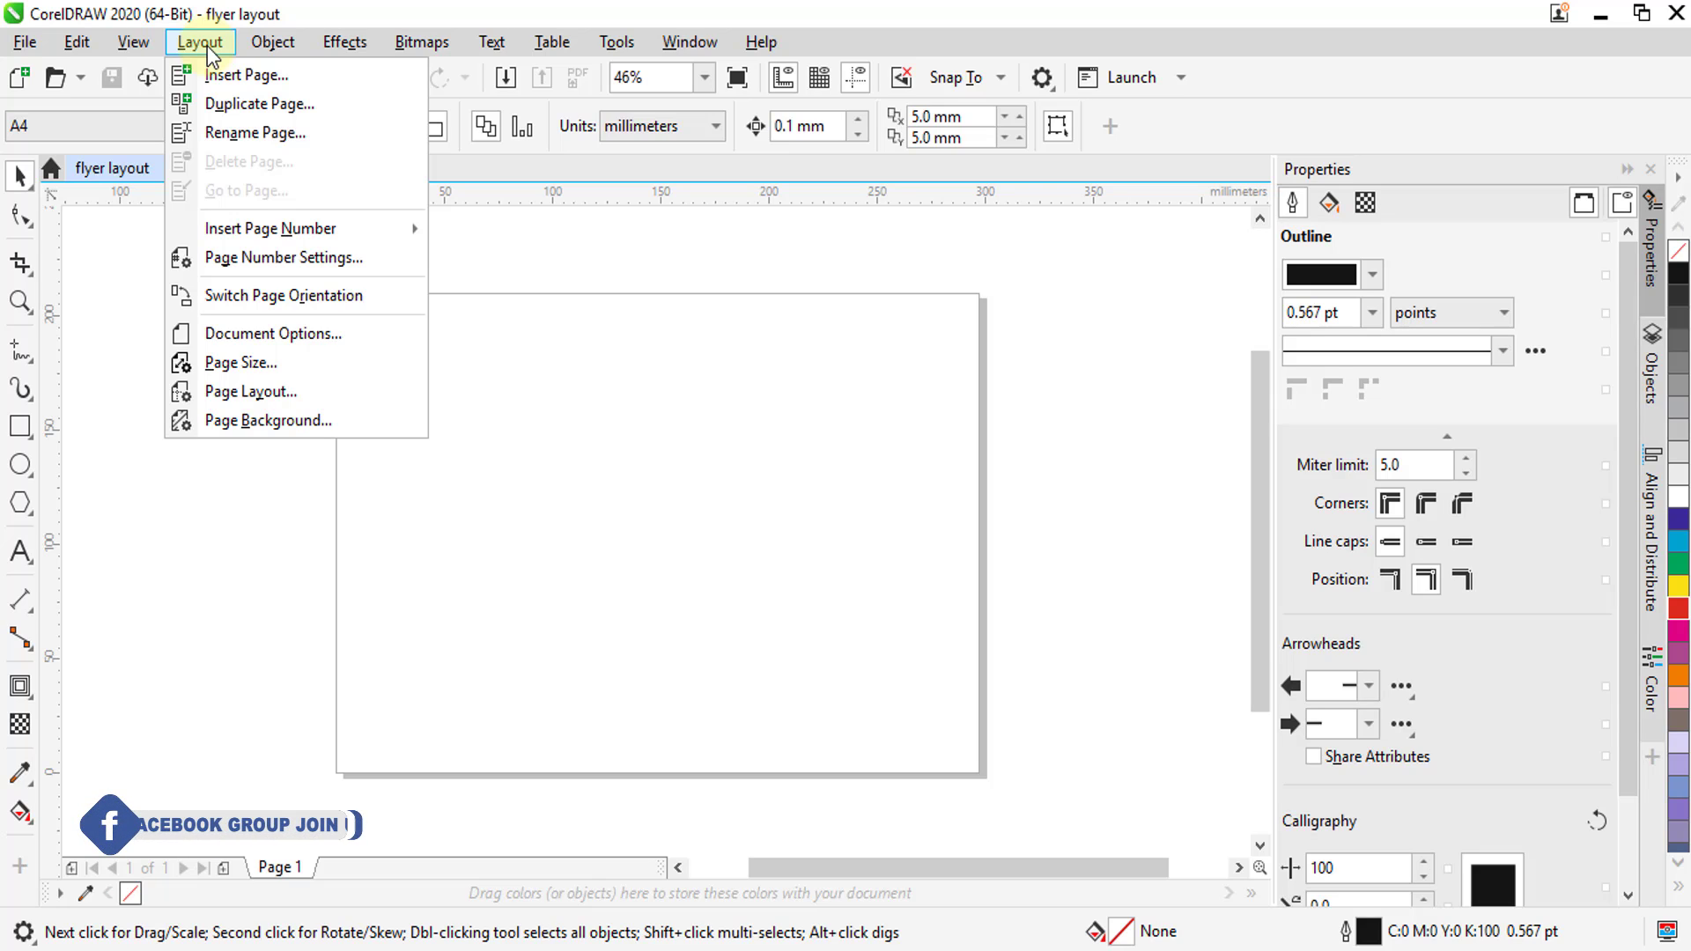
click(262, 335)
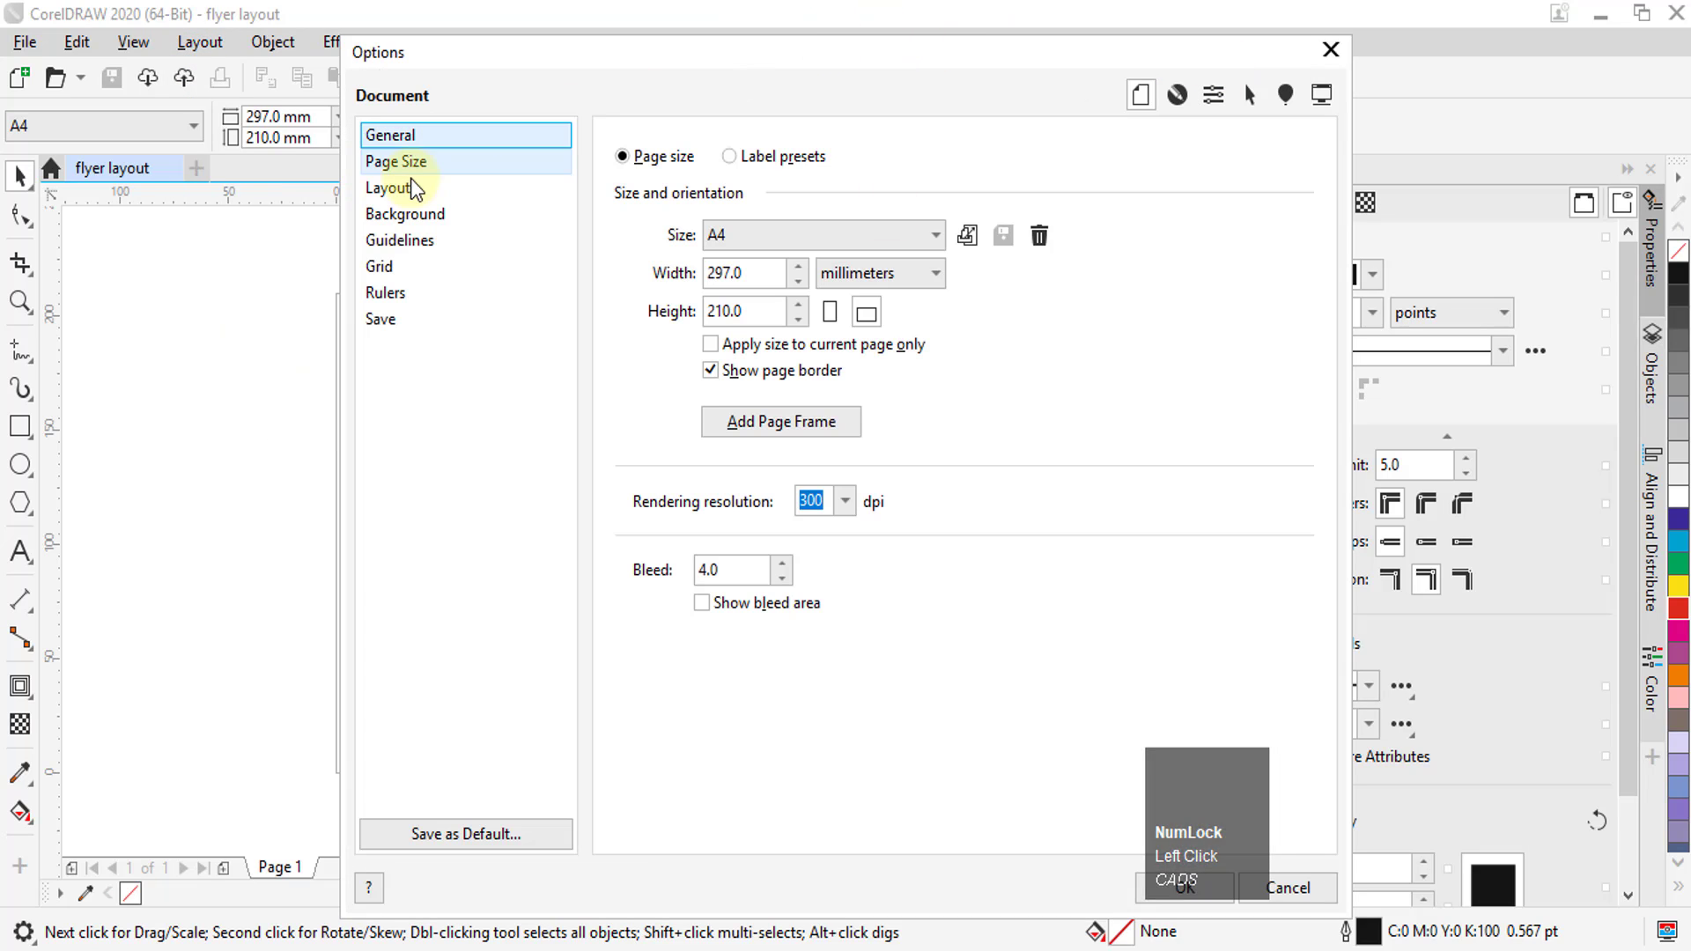
click(396, 163)
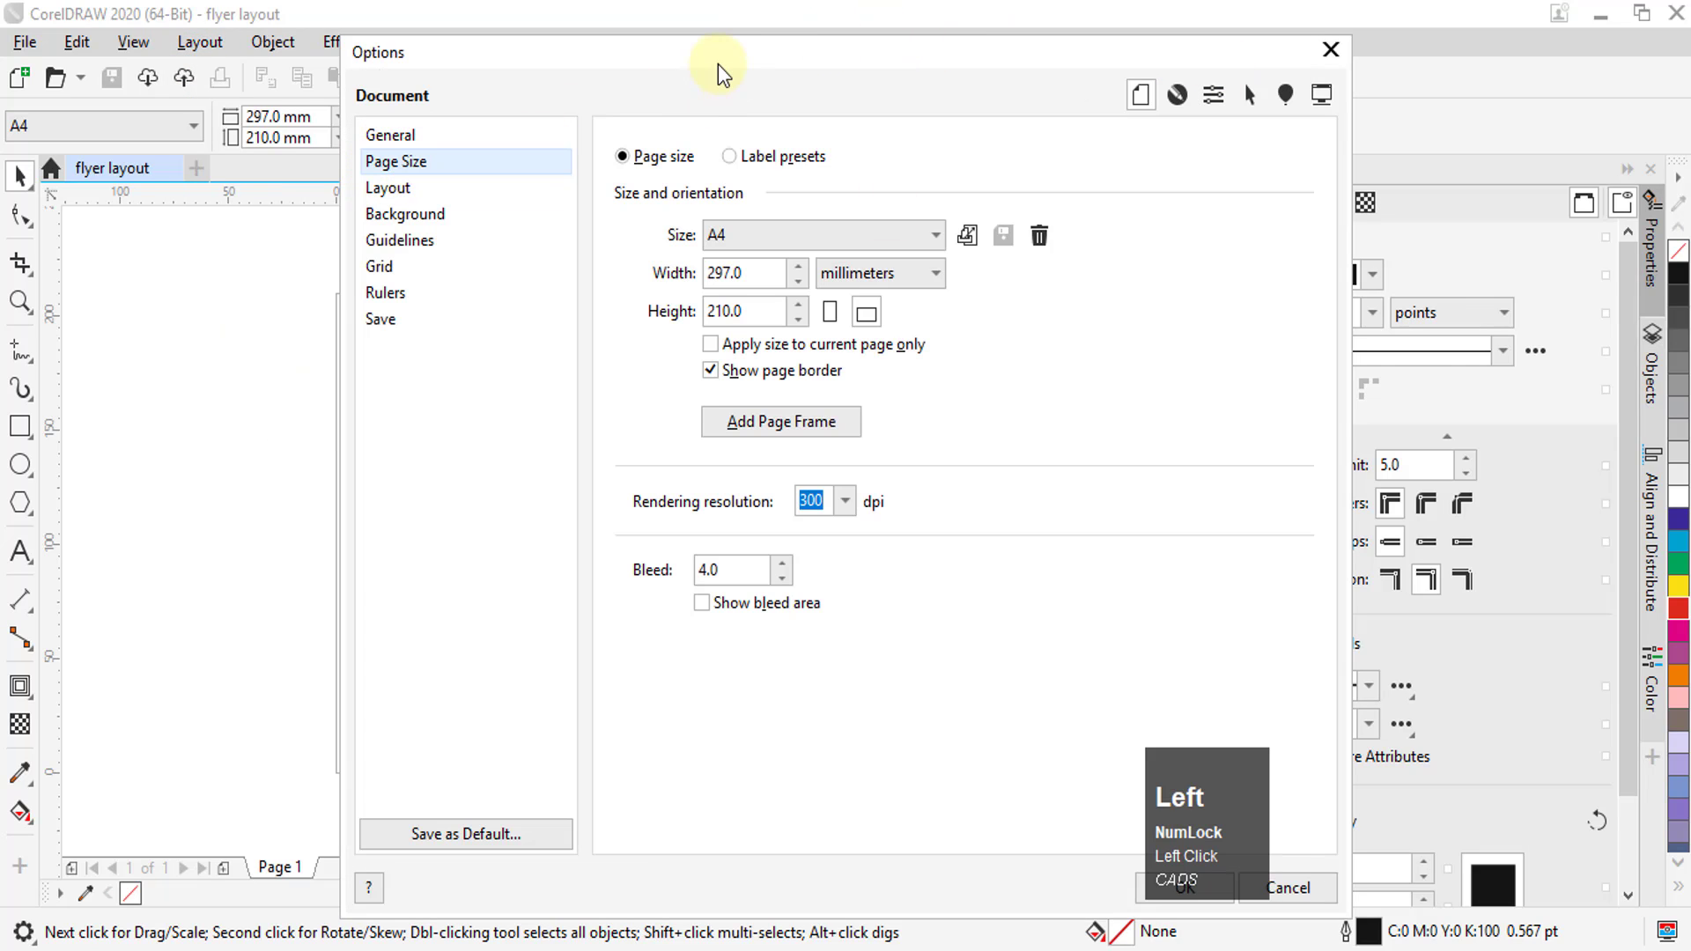
drag(717, 65, 981, 42)
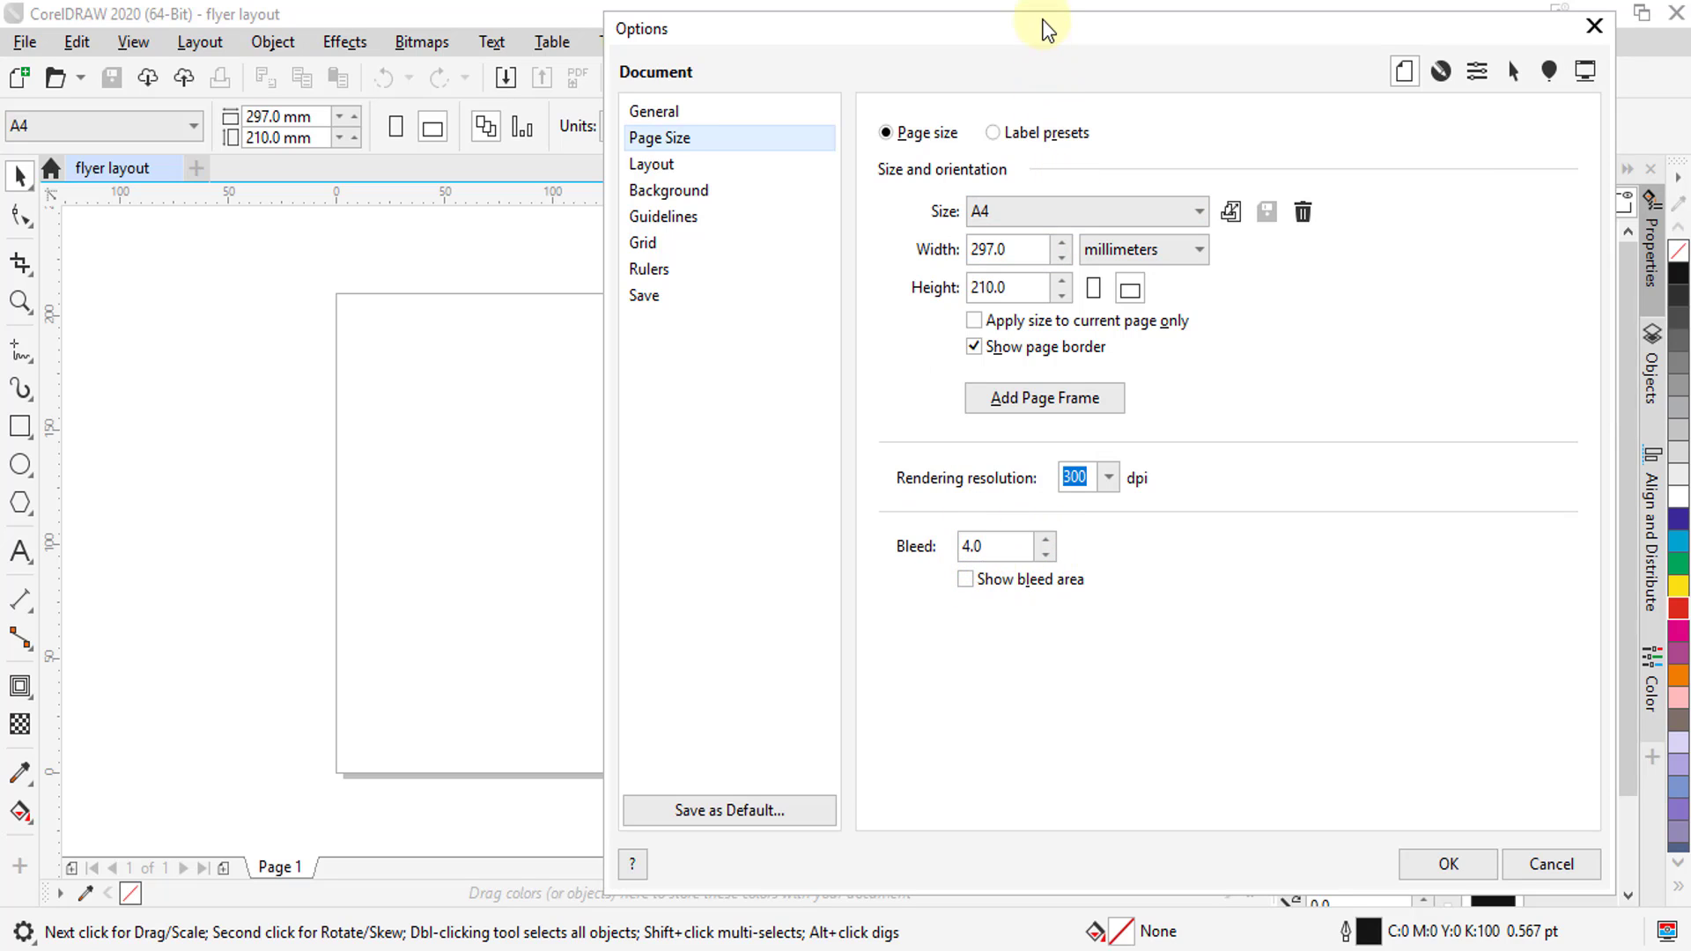
drag(1045, 29, 698, 372)
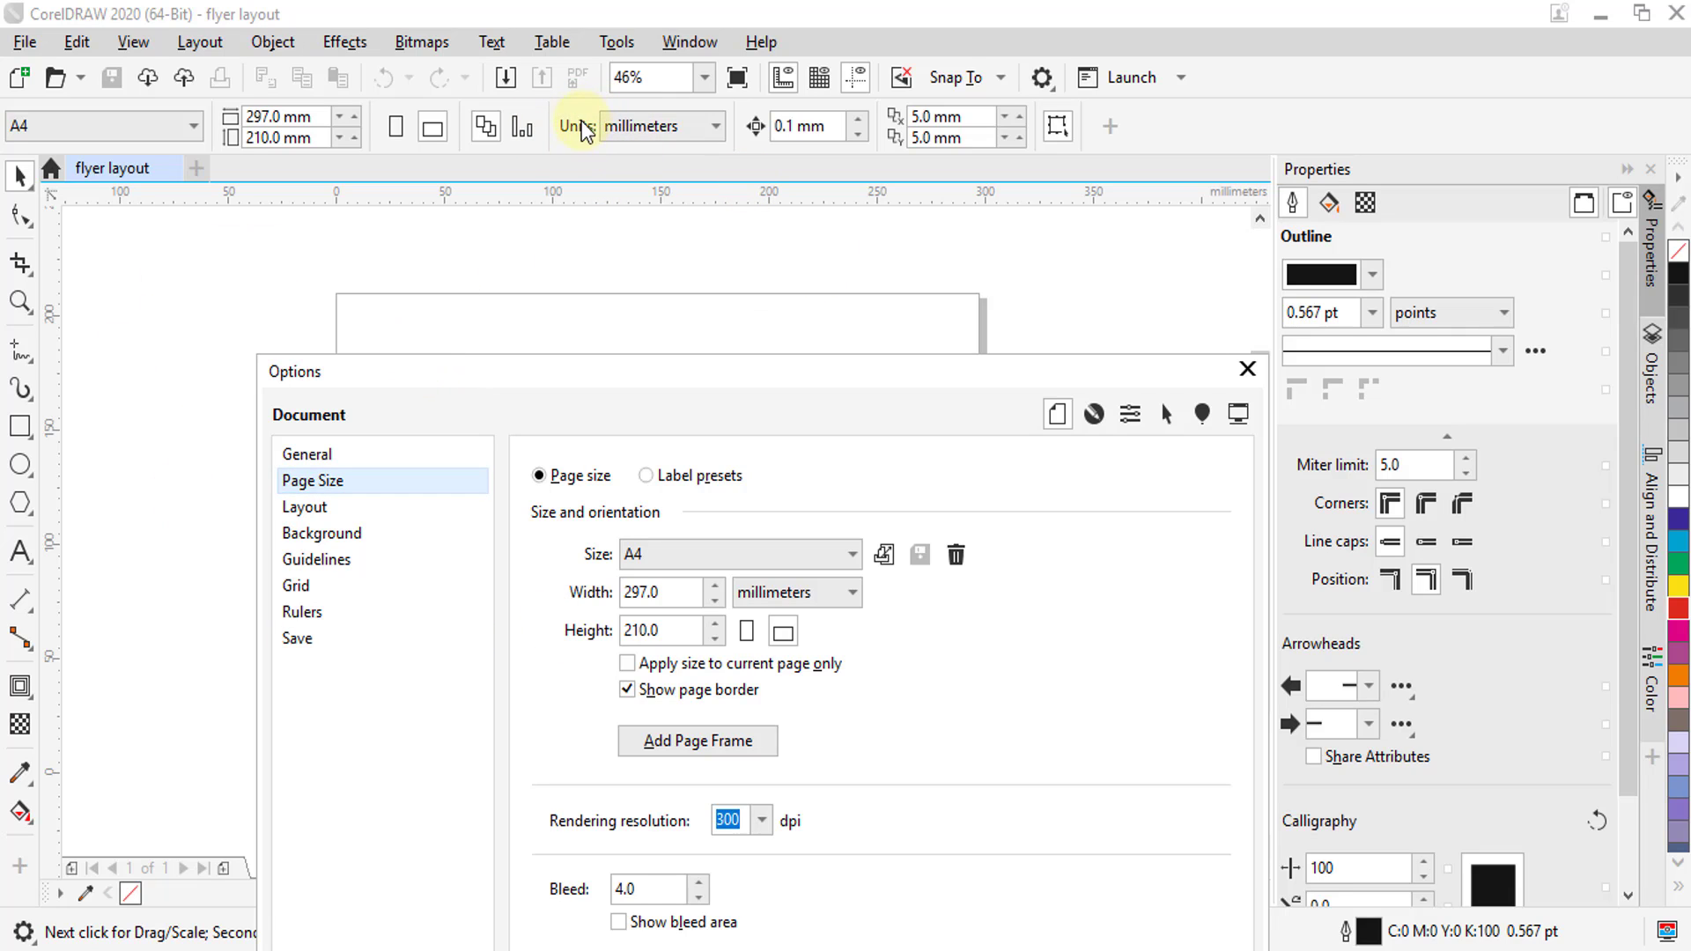
drag(759, 398, 951, 122)
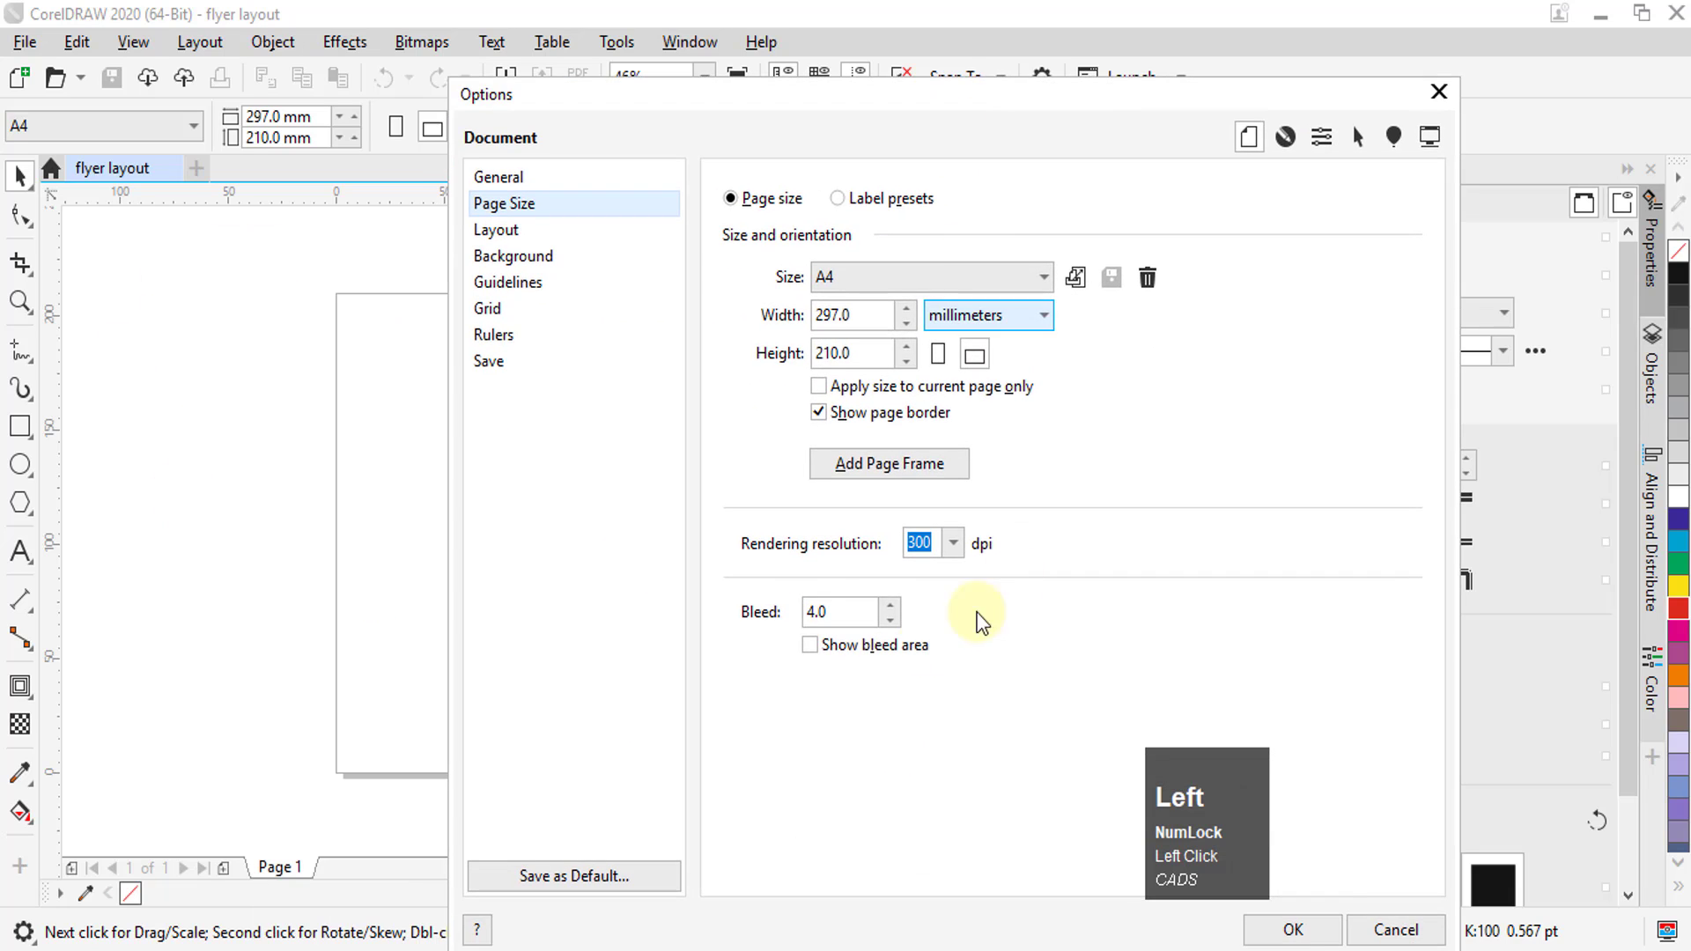
click(817, 614)
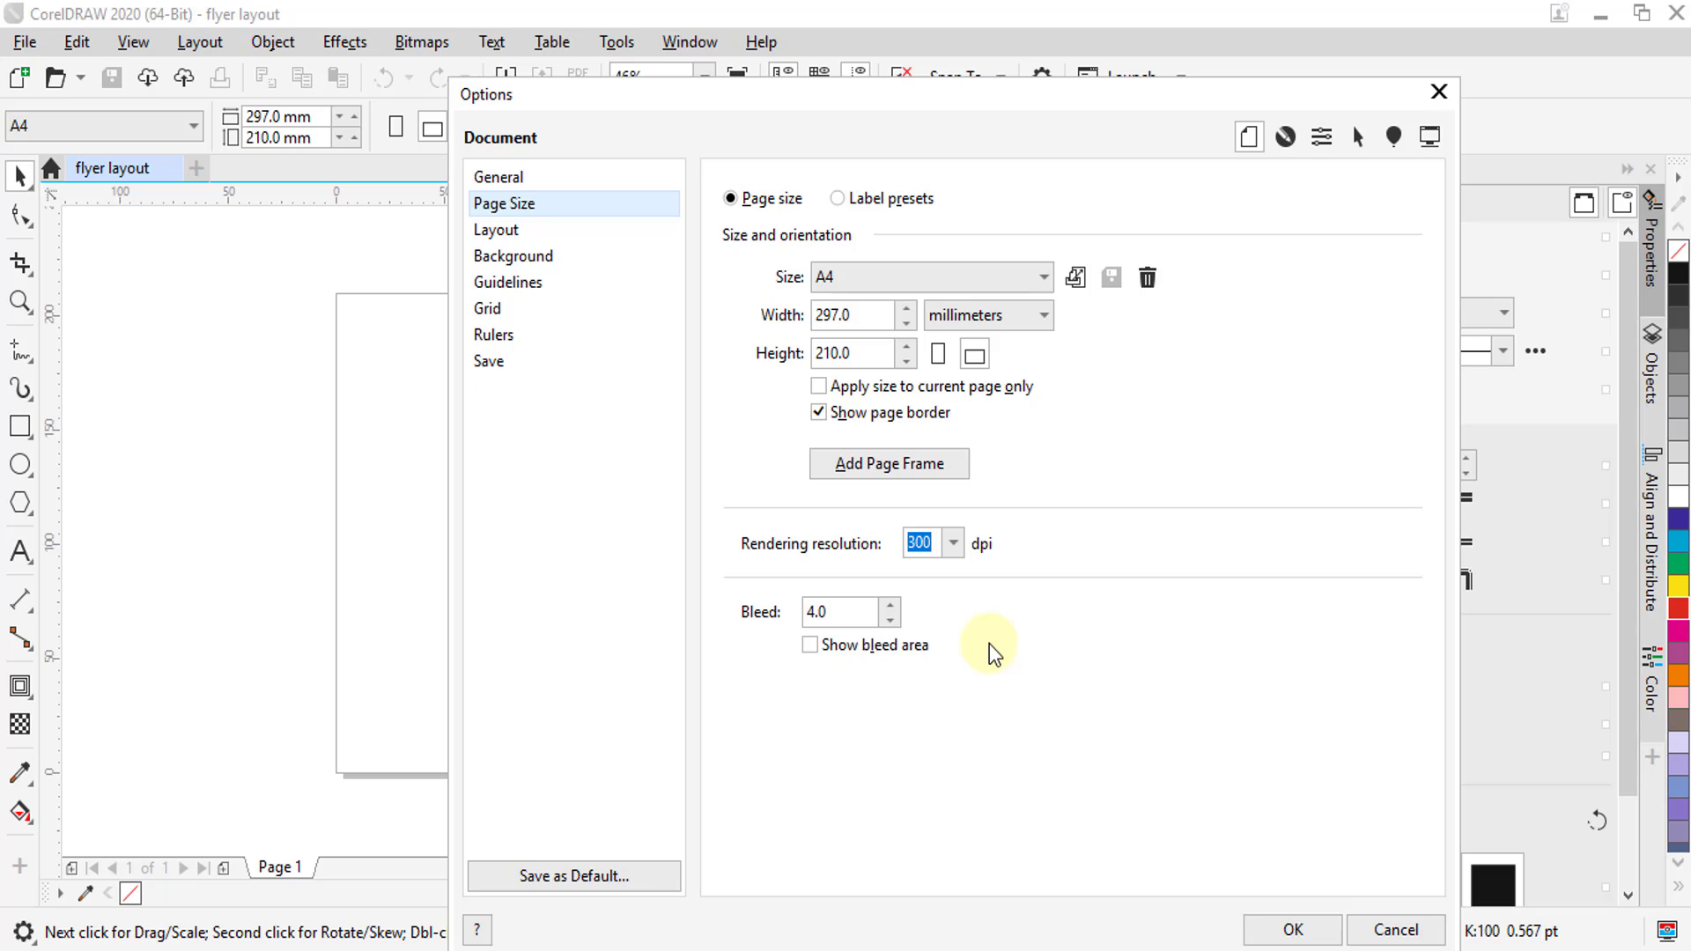
double_click(835, 615)
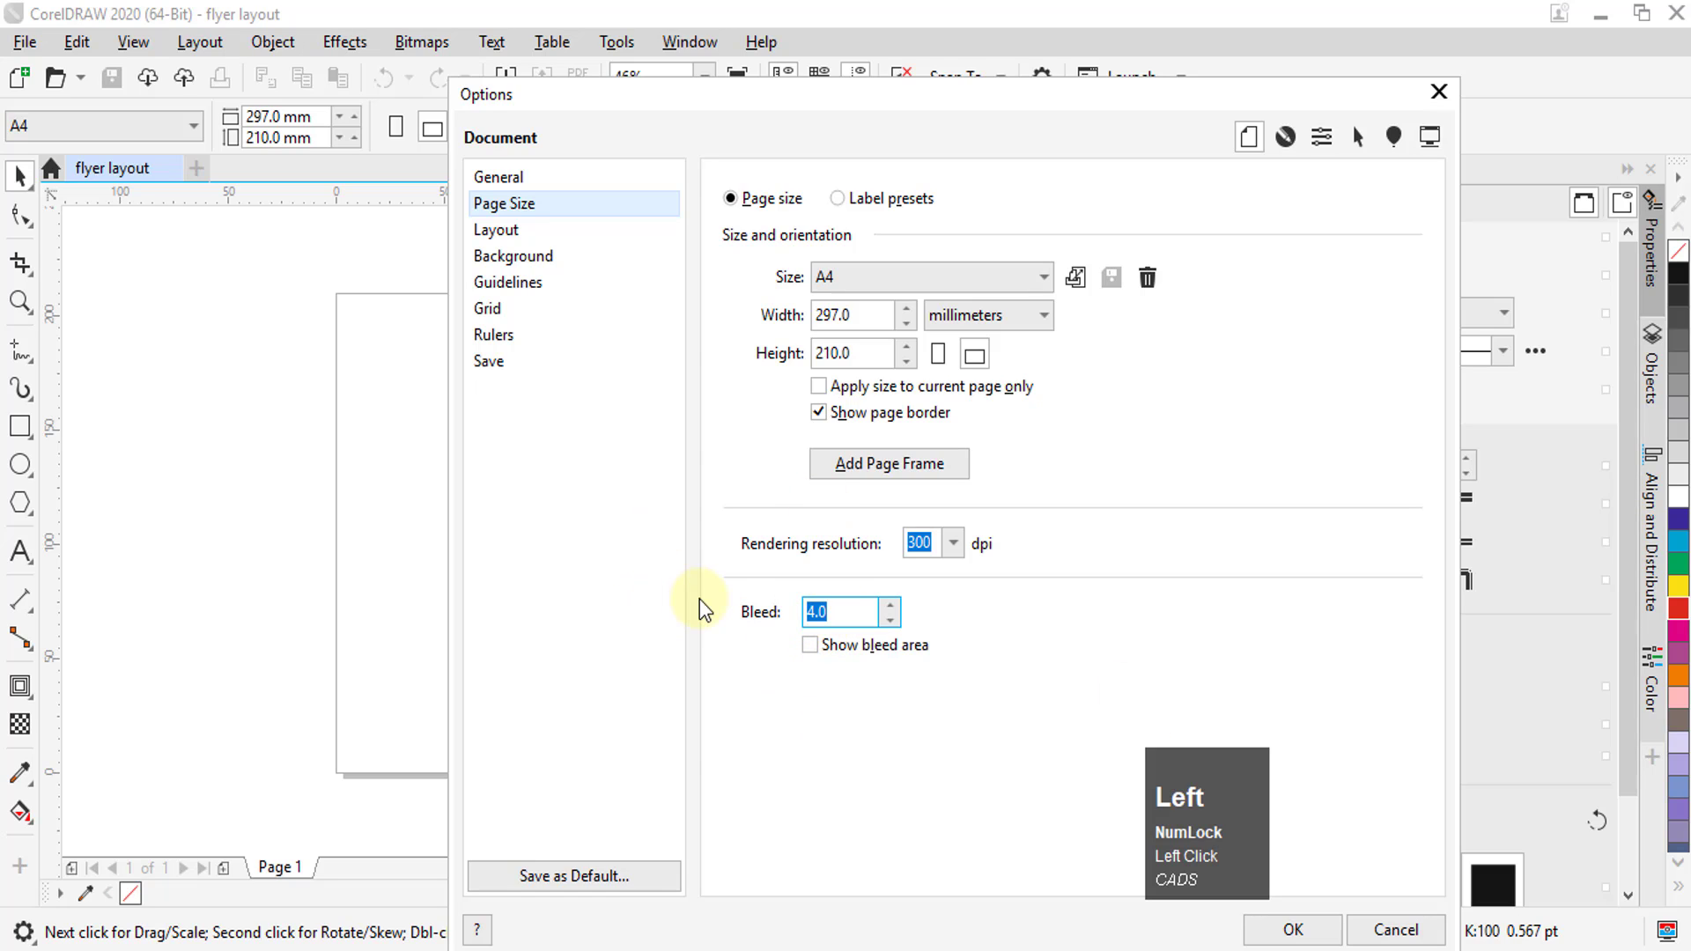
text(3)
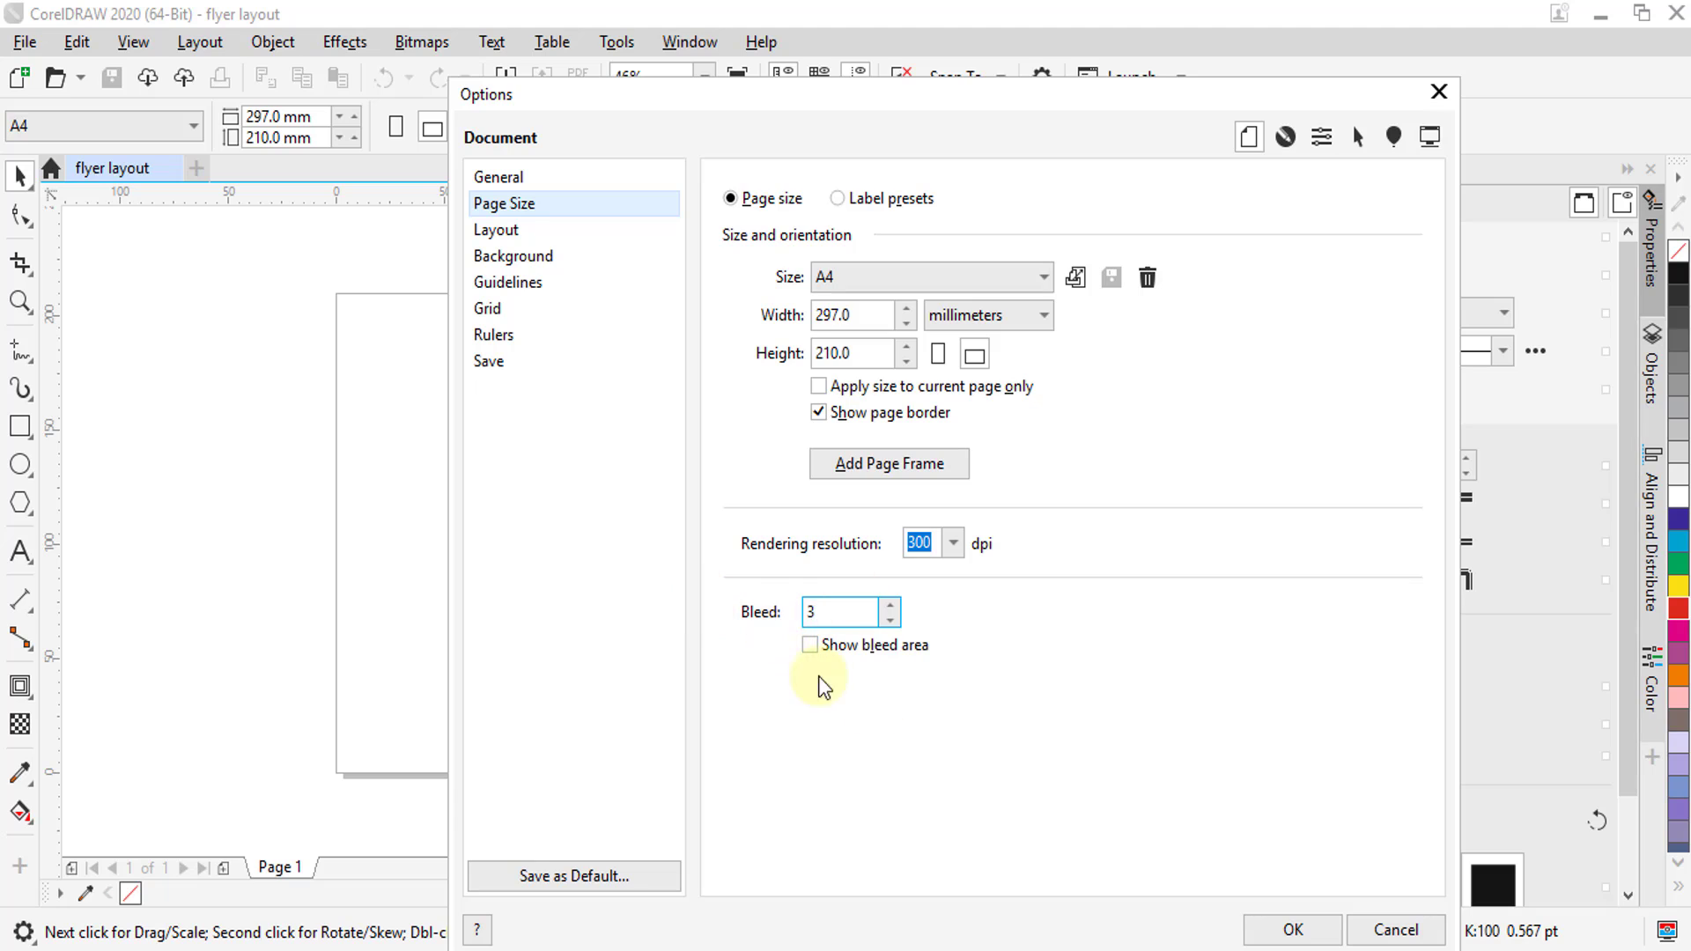
click(810, 645)
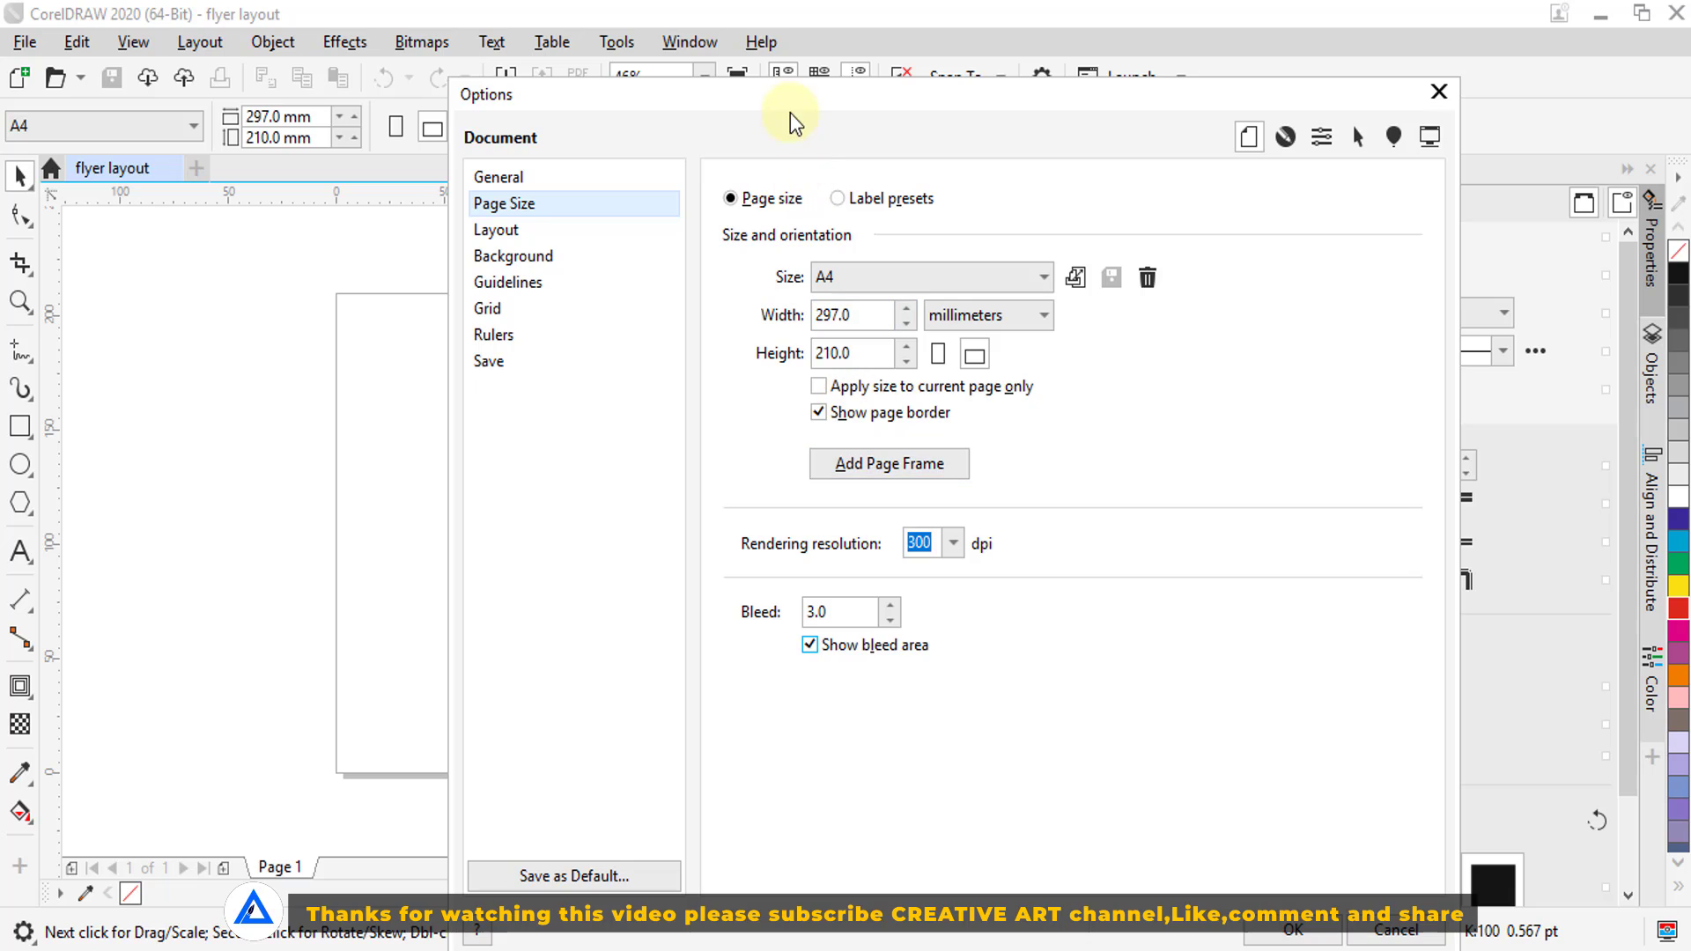
Add a page frame covering the whole page and apply the document options
drag(791, 112, 962, 134)
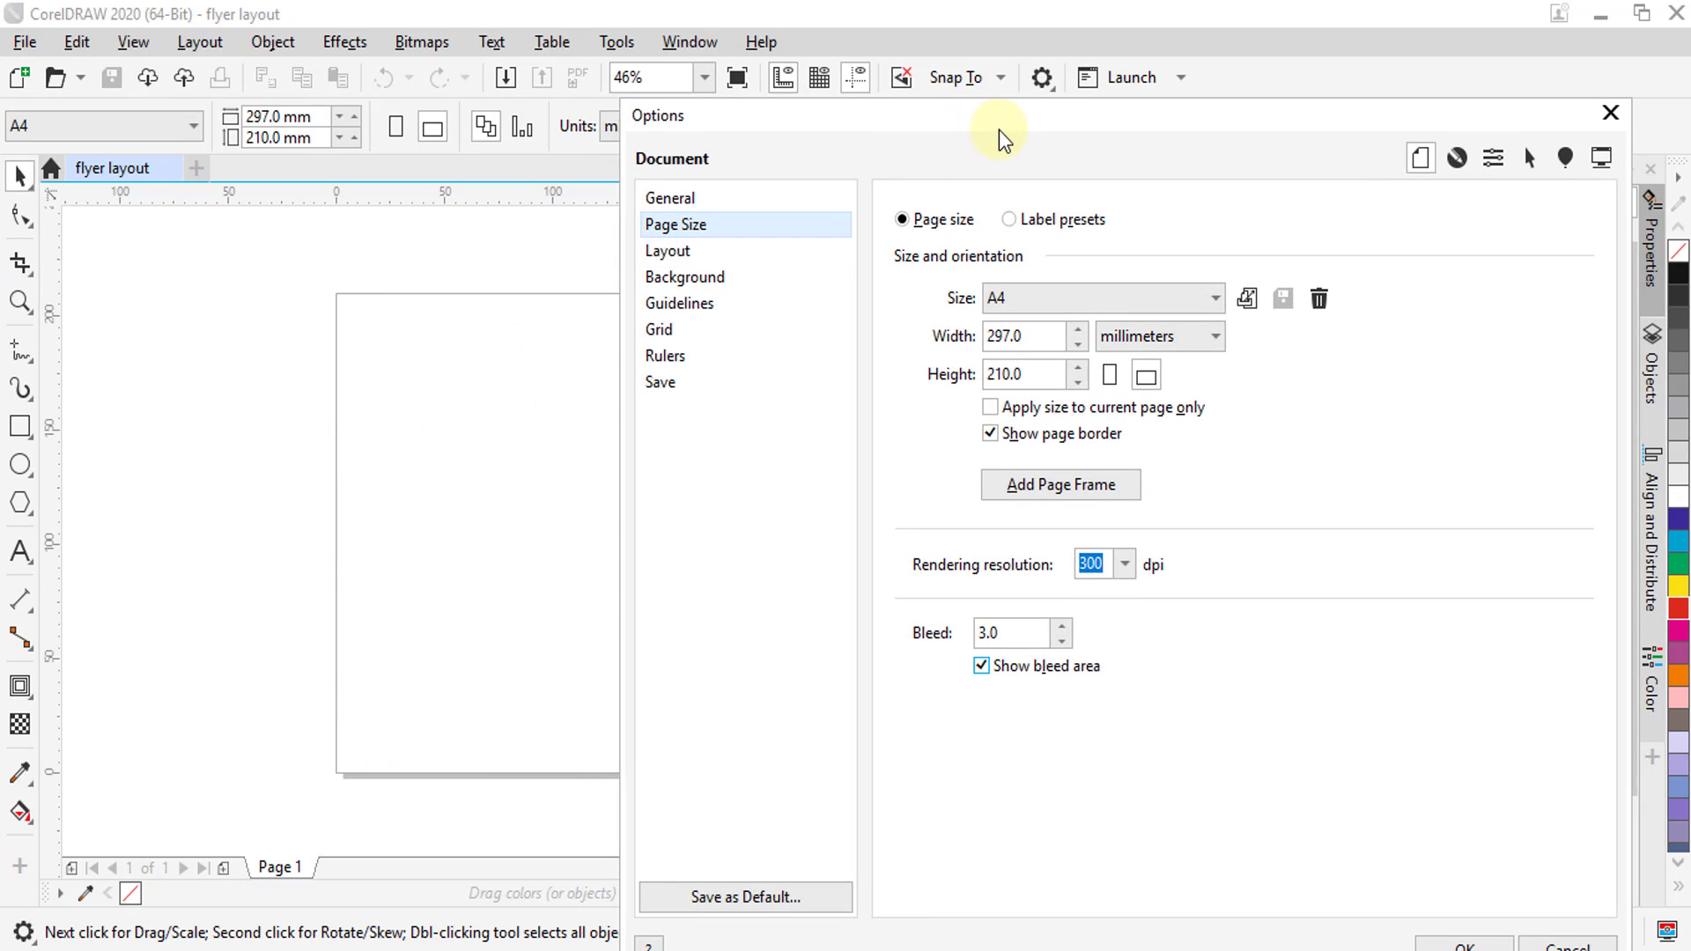
drag(994, 152, 796, 141)
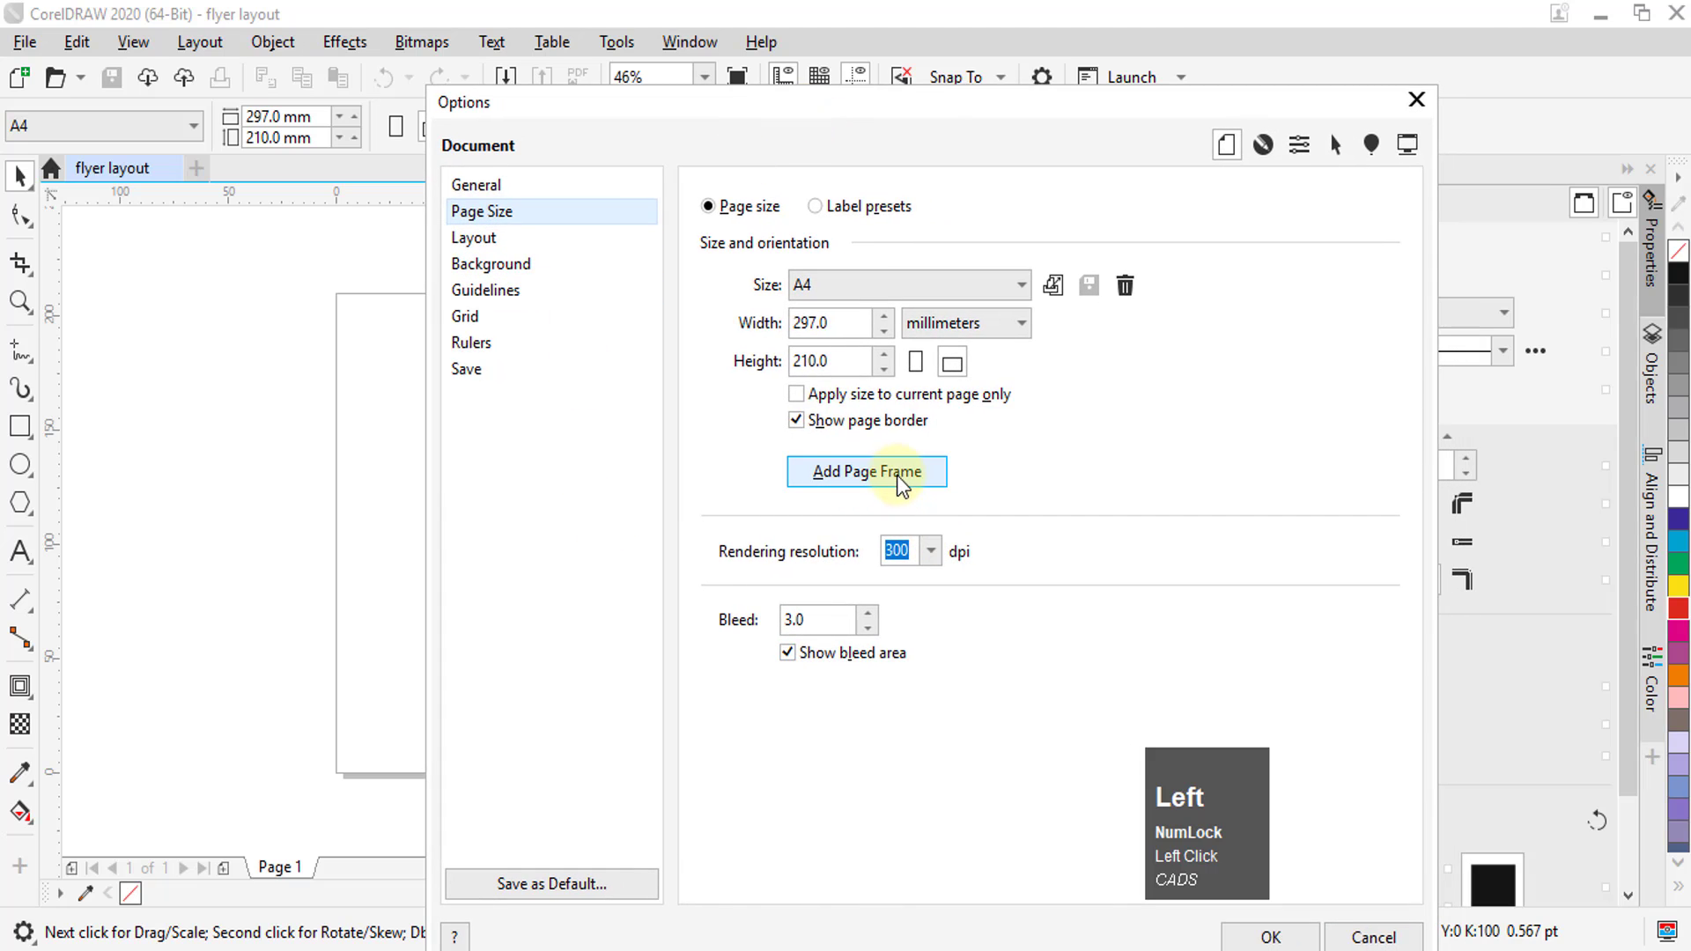
drag(1136, 131, 805, 45)
click(974, 871)
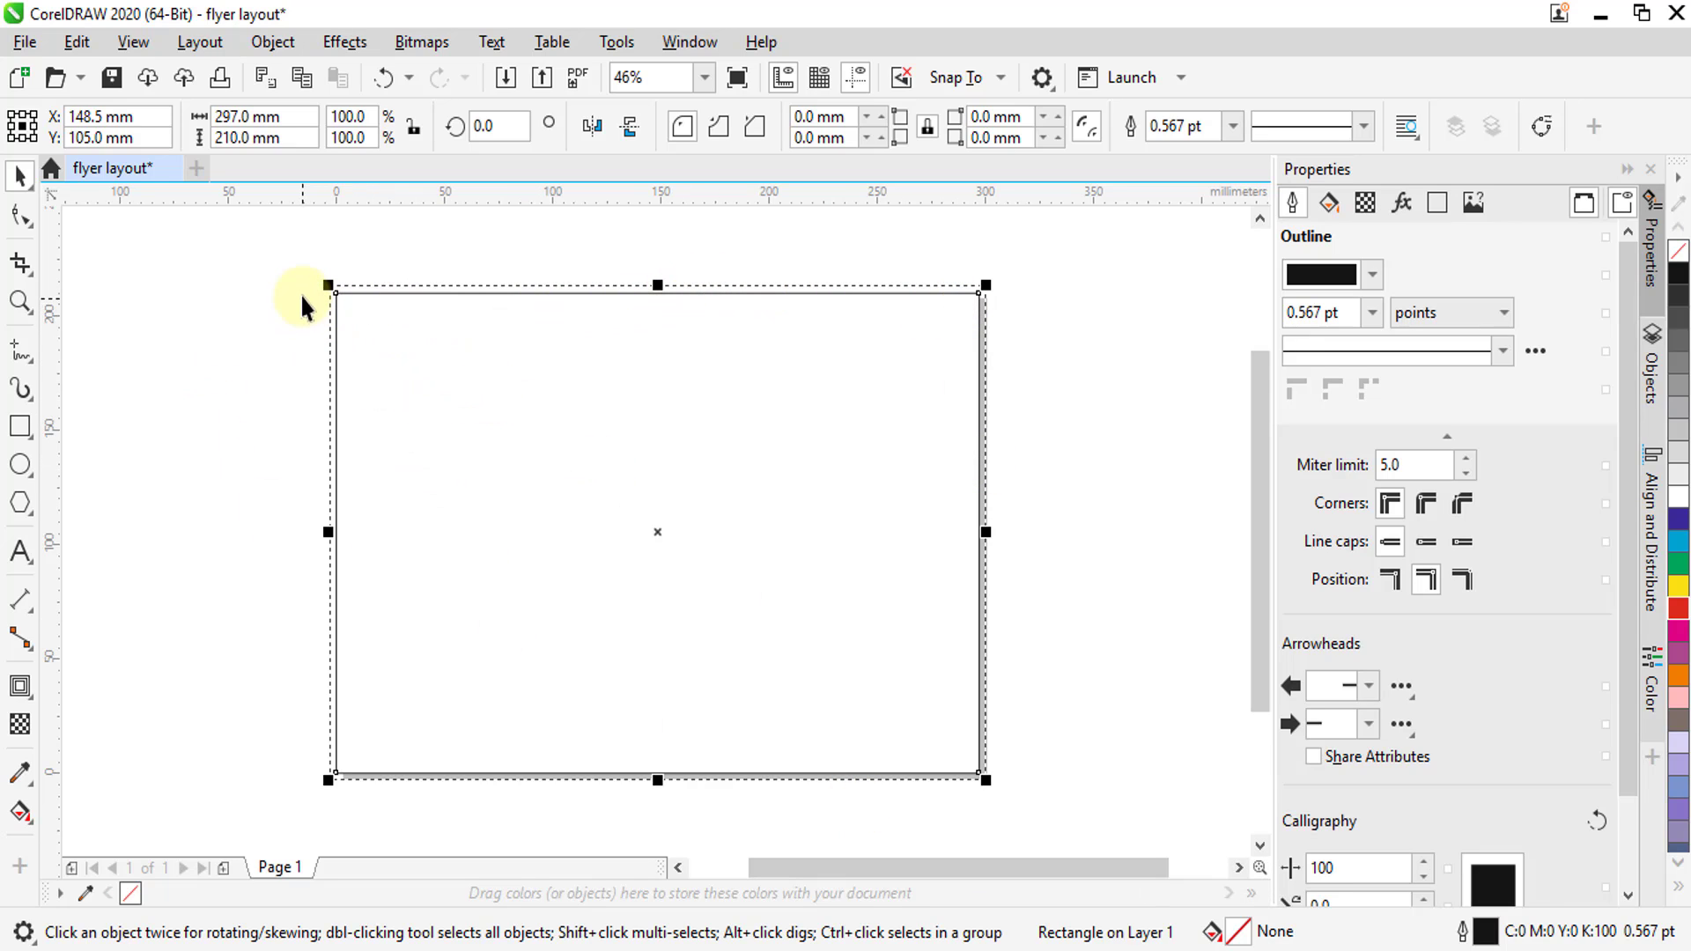
Fill the page frame rectangle with red from the colour palette
scroll(316, 294, up, 7)
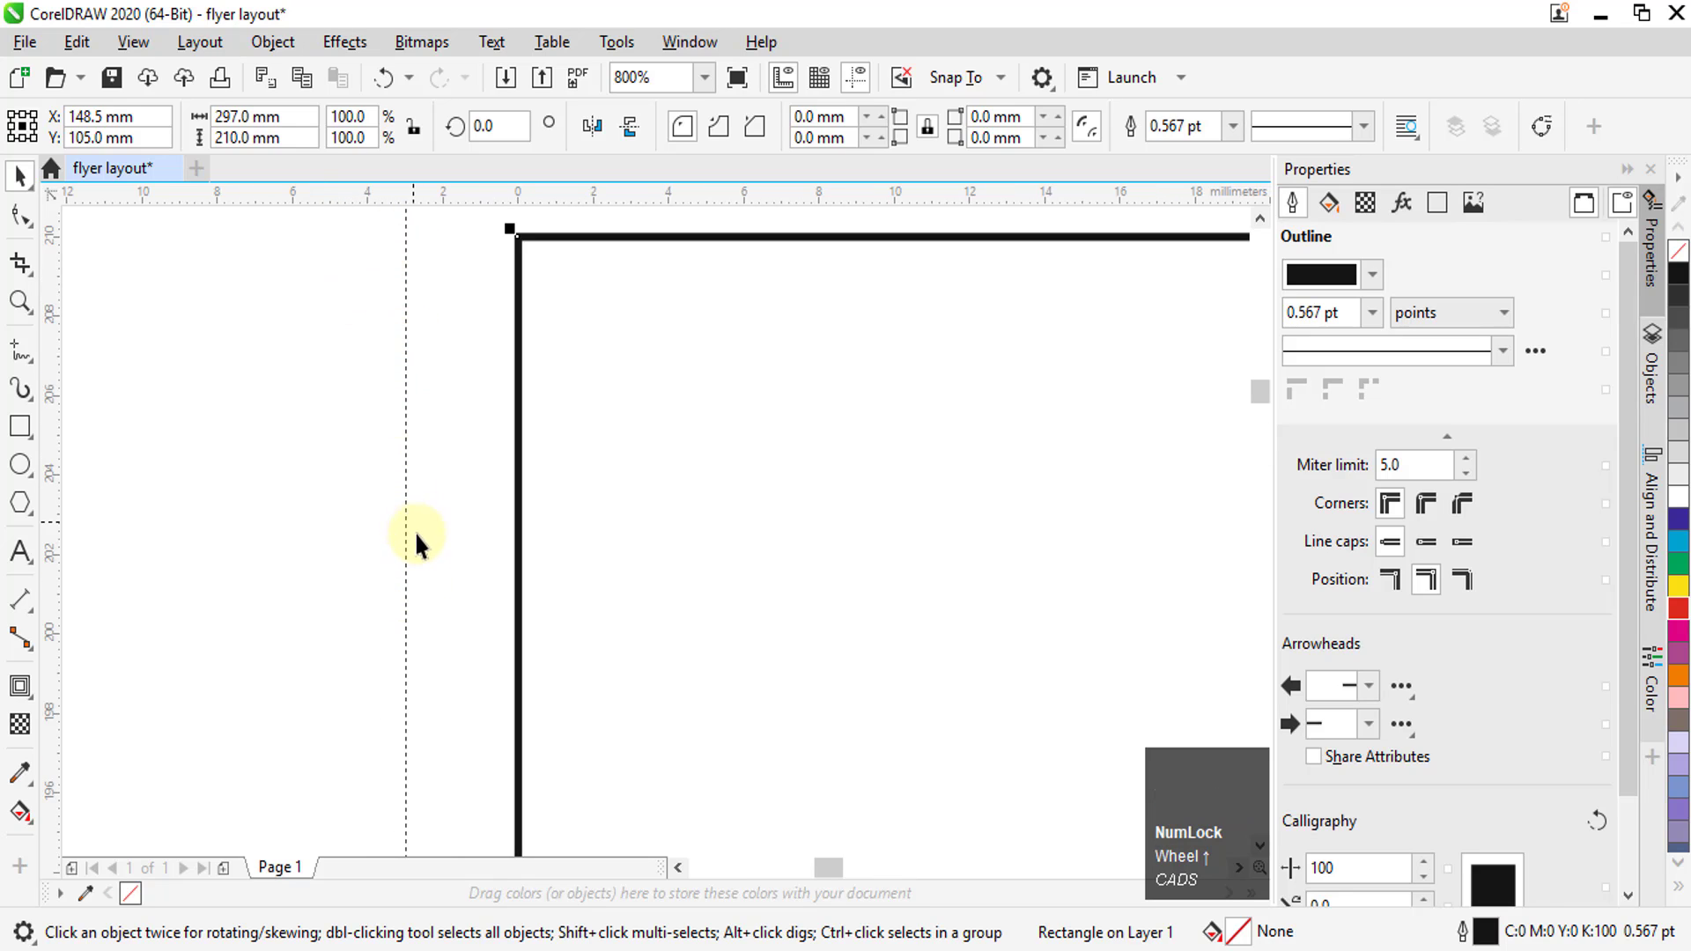
scroll(430, 546, down, 3)
scroll(438, 460, up, 3)
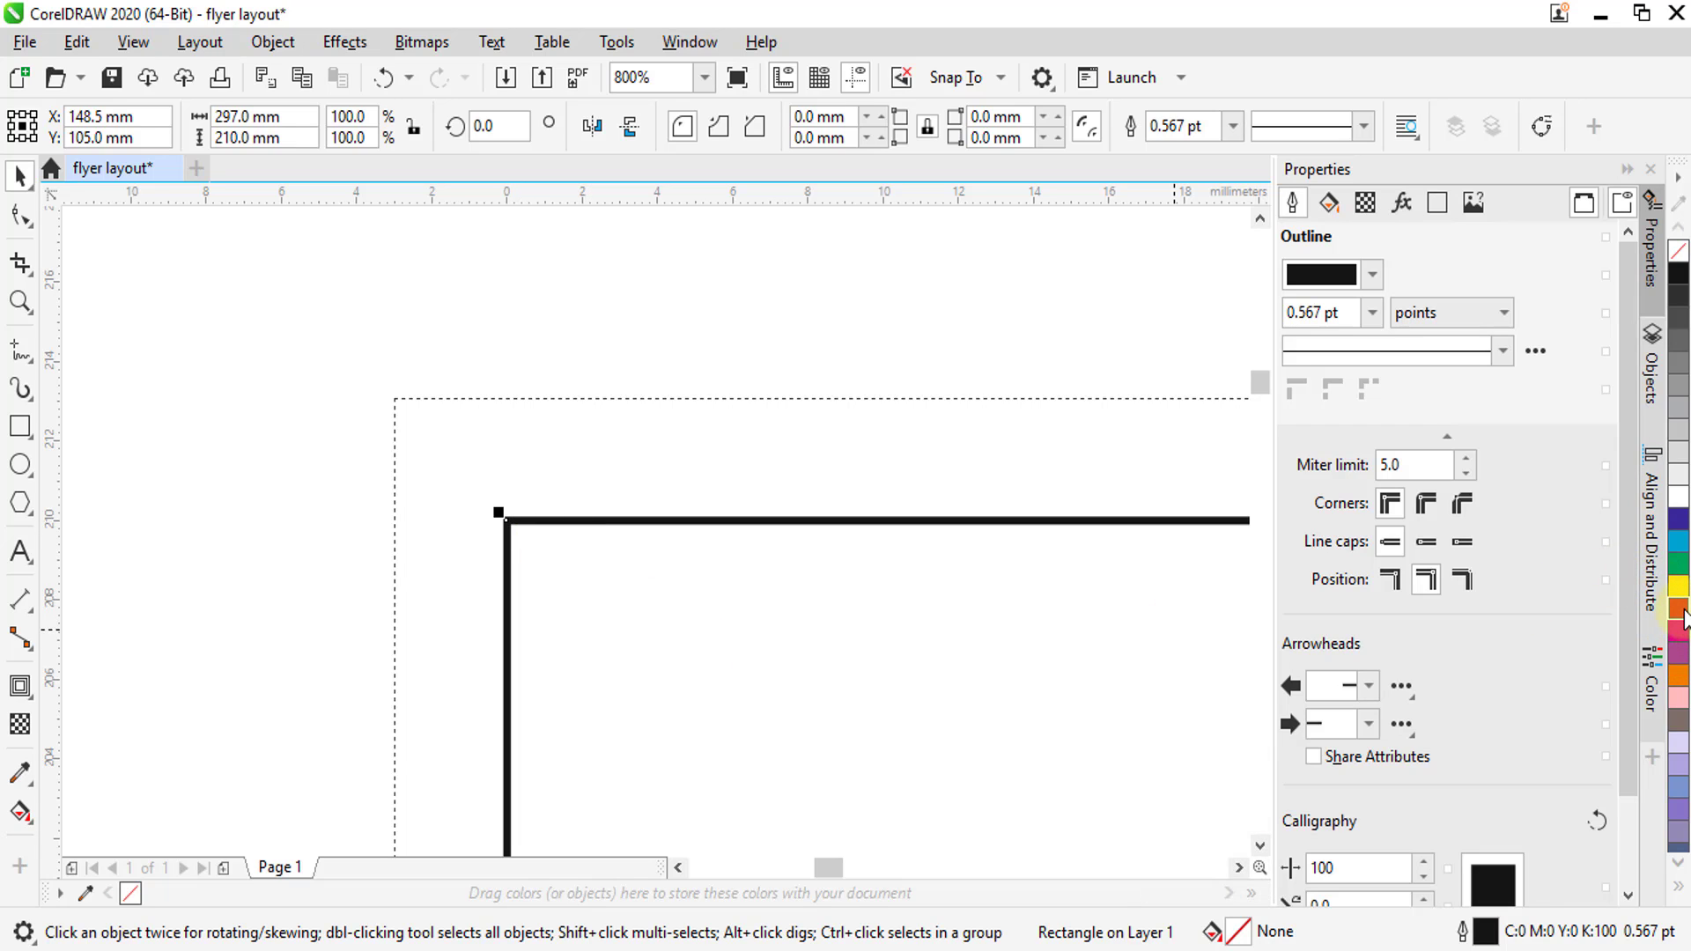
drag(1679, 608, 792, 609)
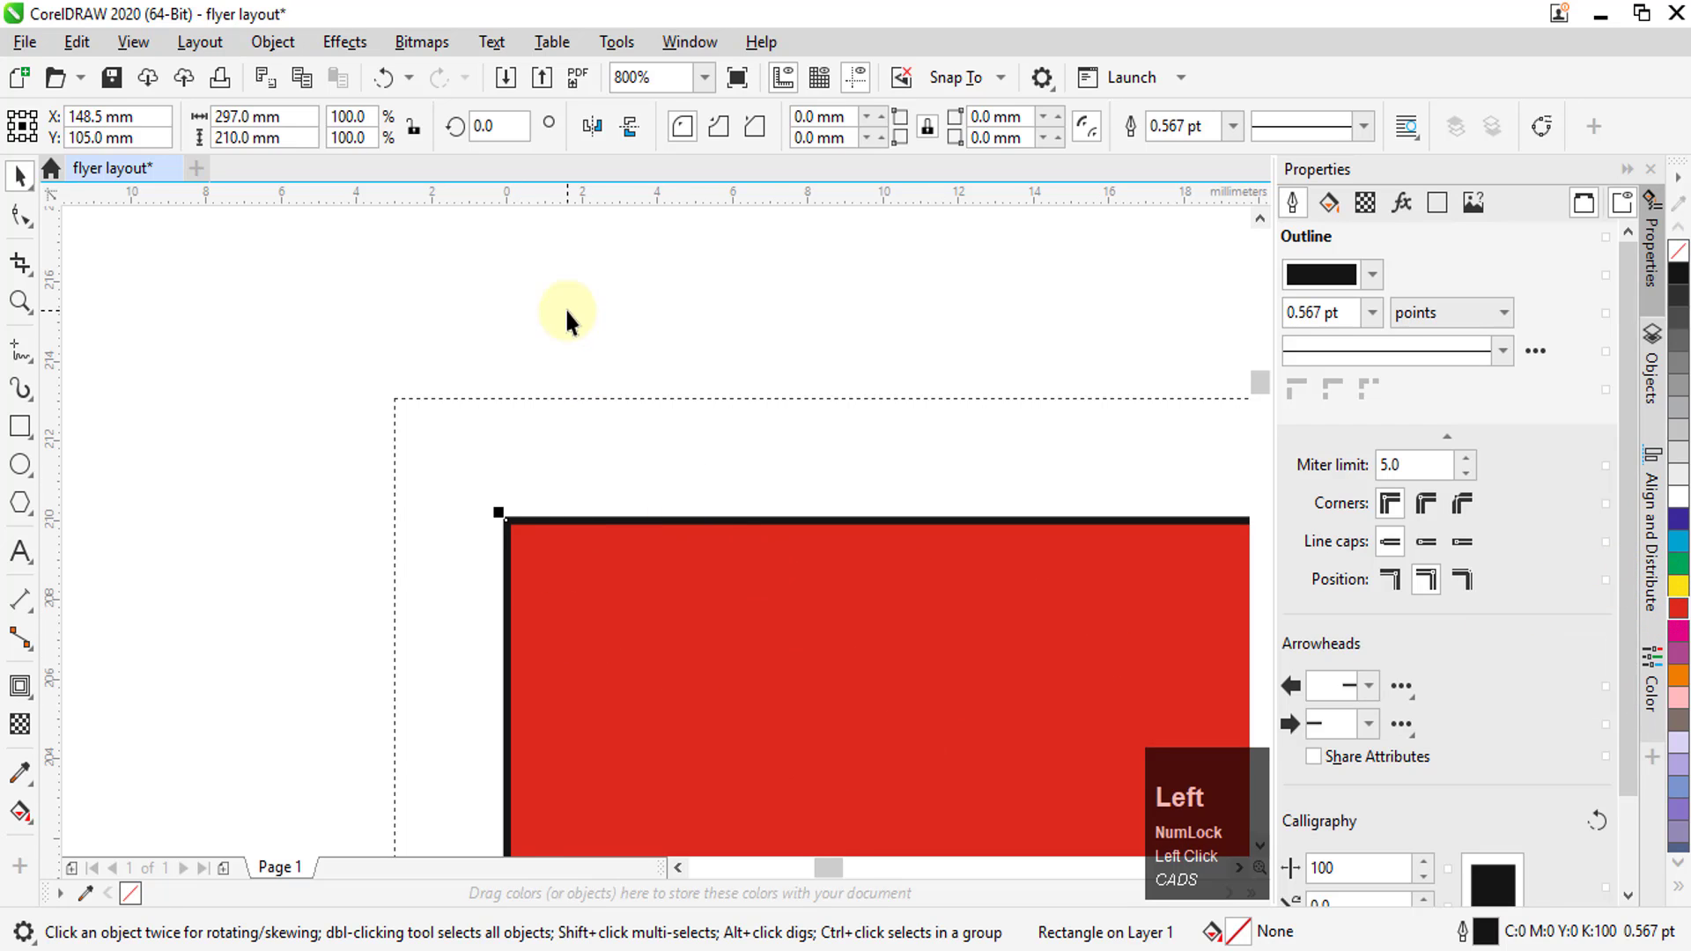
Place a vertical guideline on the page frame's left edge at 0 mm and a horizontal one on its top edge at 210 mm
scroll(566, 328, down, 2)
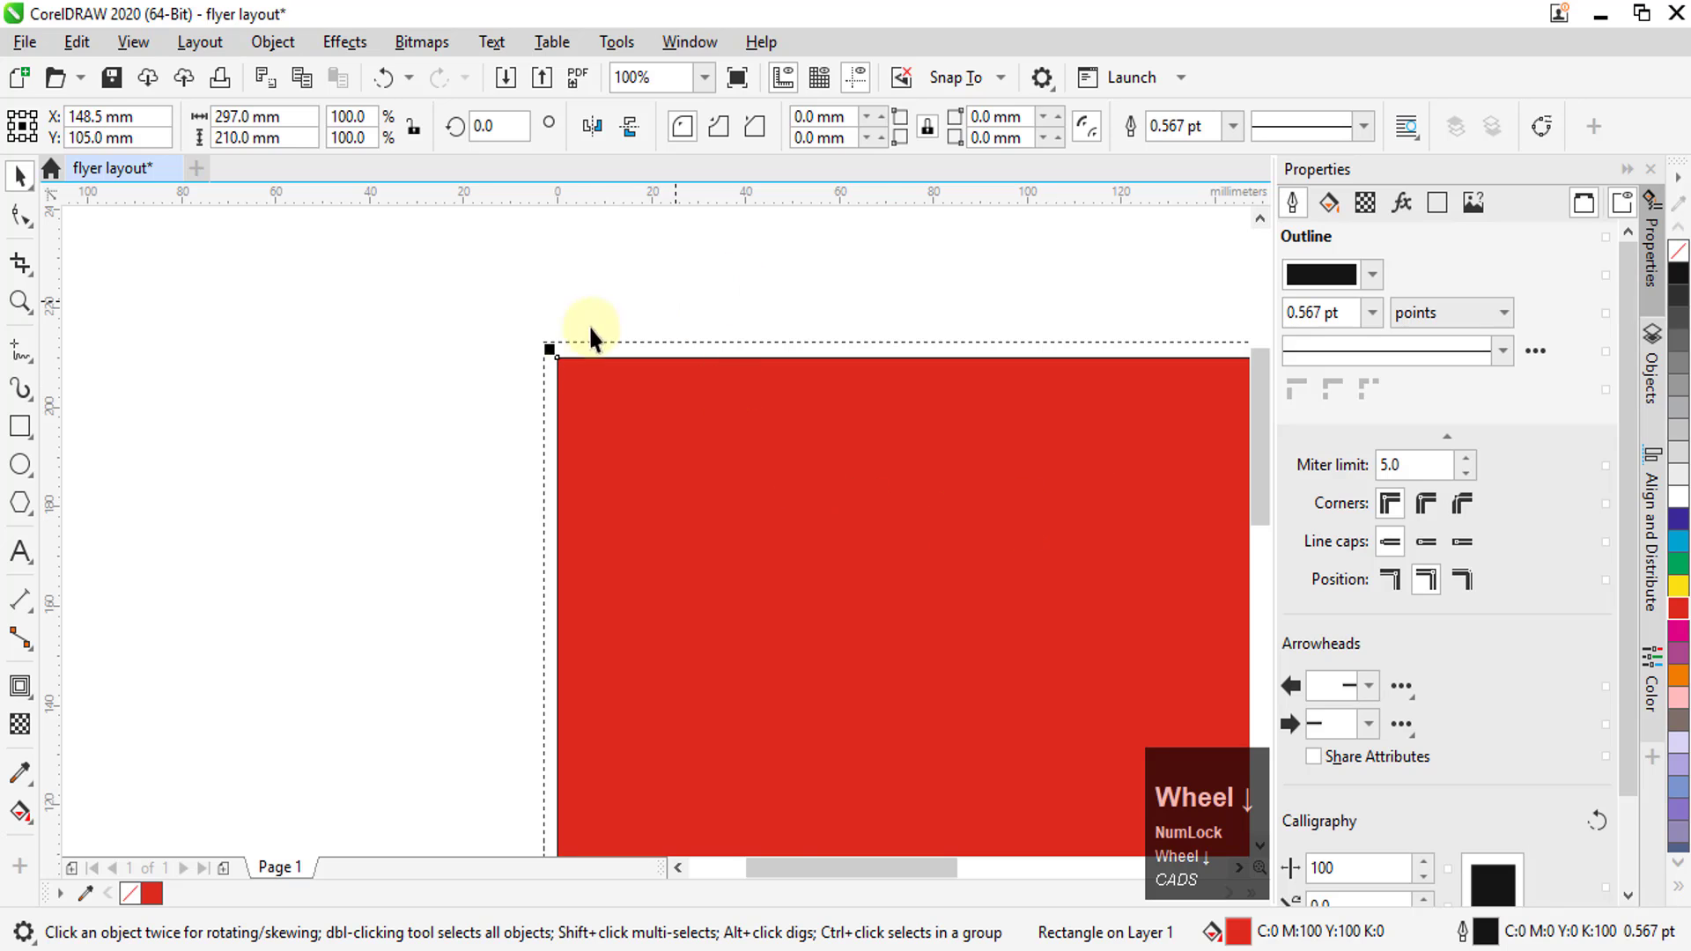
scroll(564, 351, up, 3)
scroll(562, 368, up, 1)
scroll(447, 489, down, 1)
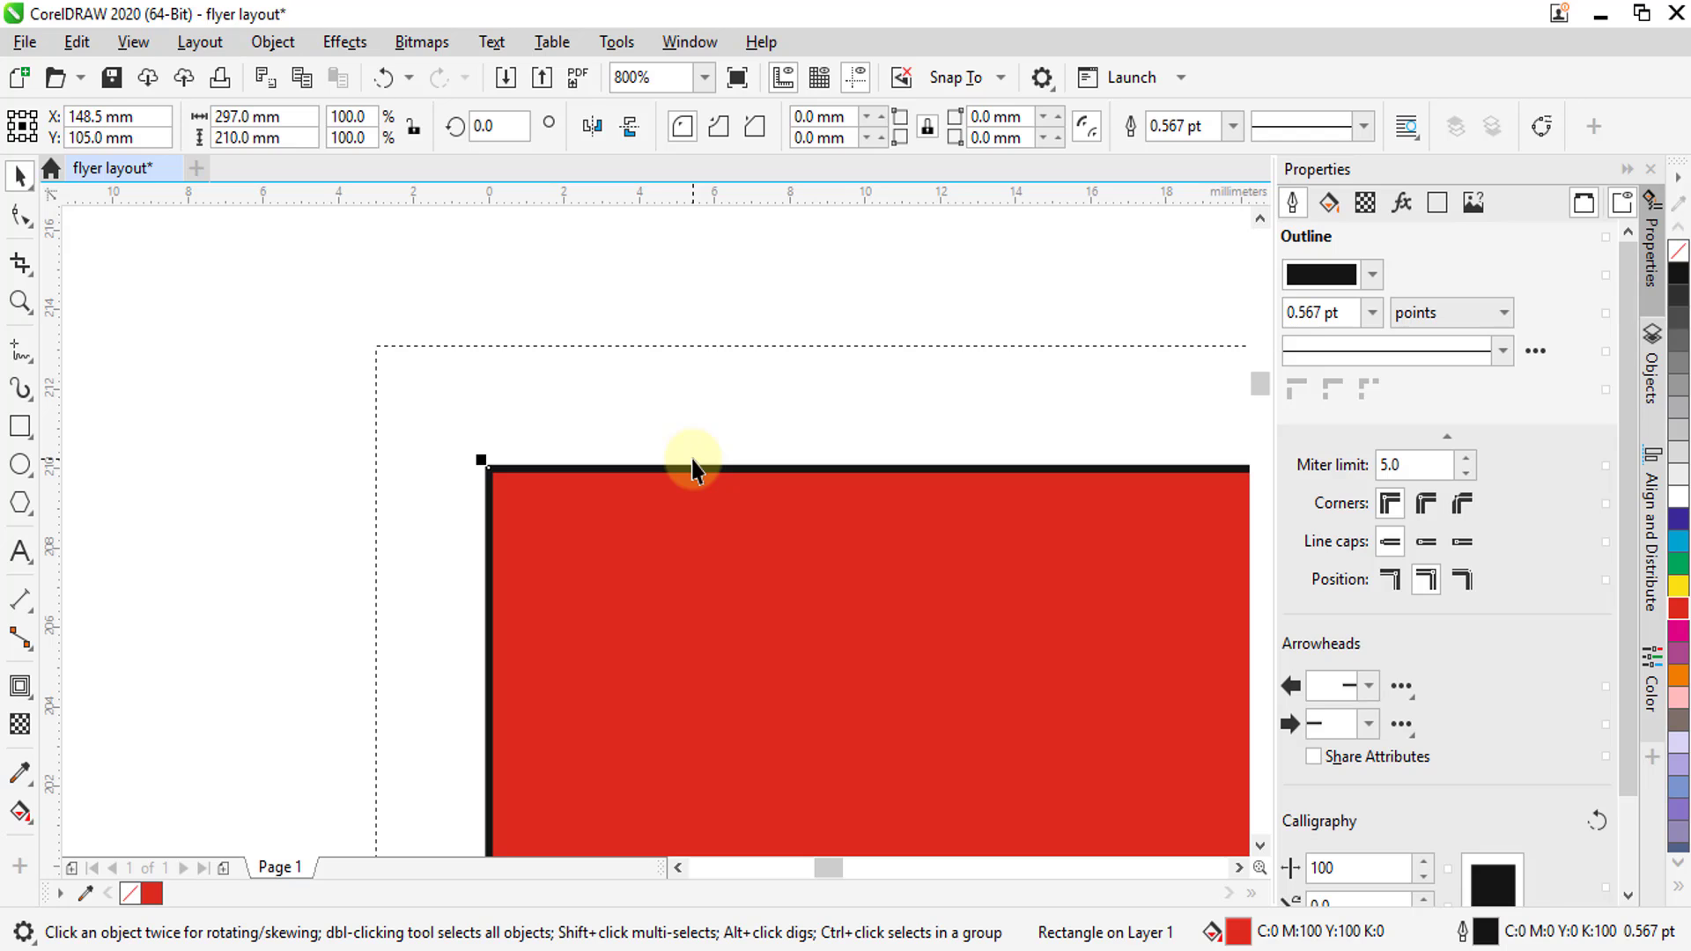
scroll(490, 278, down, 1)
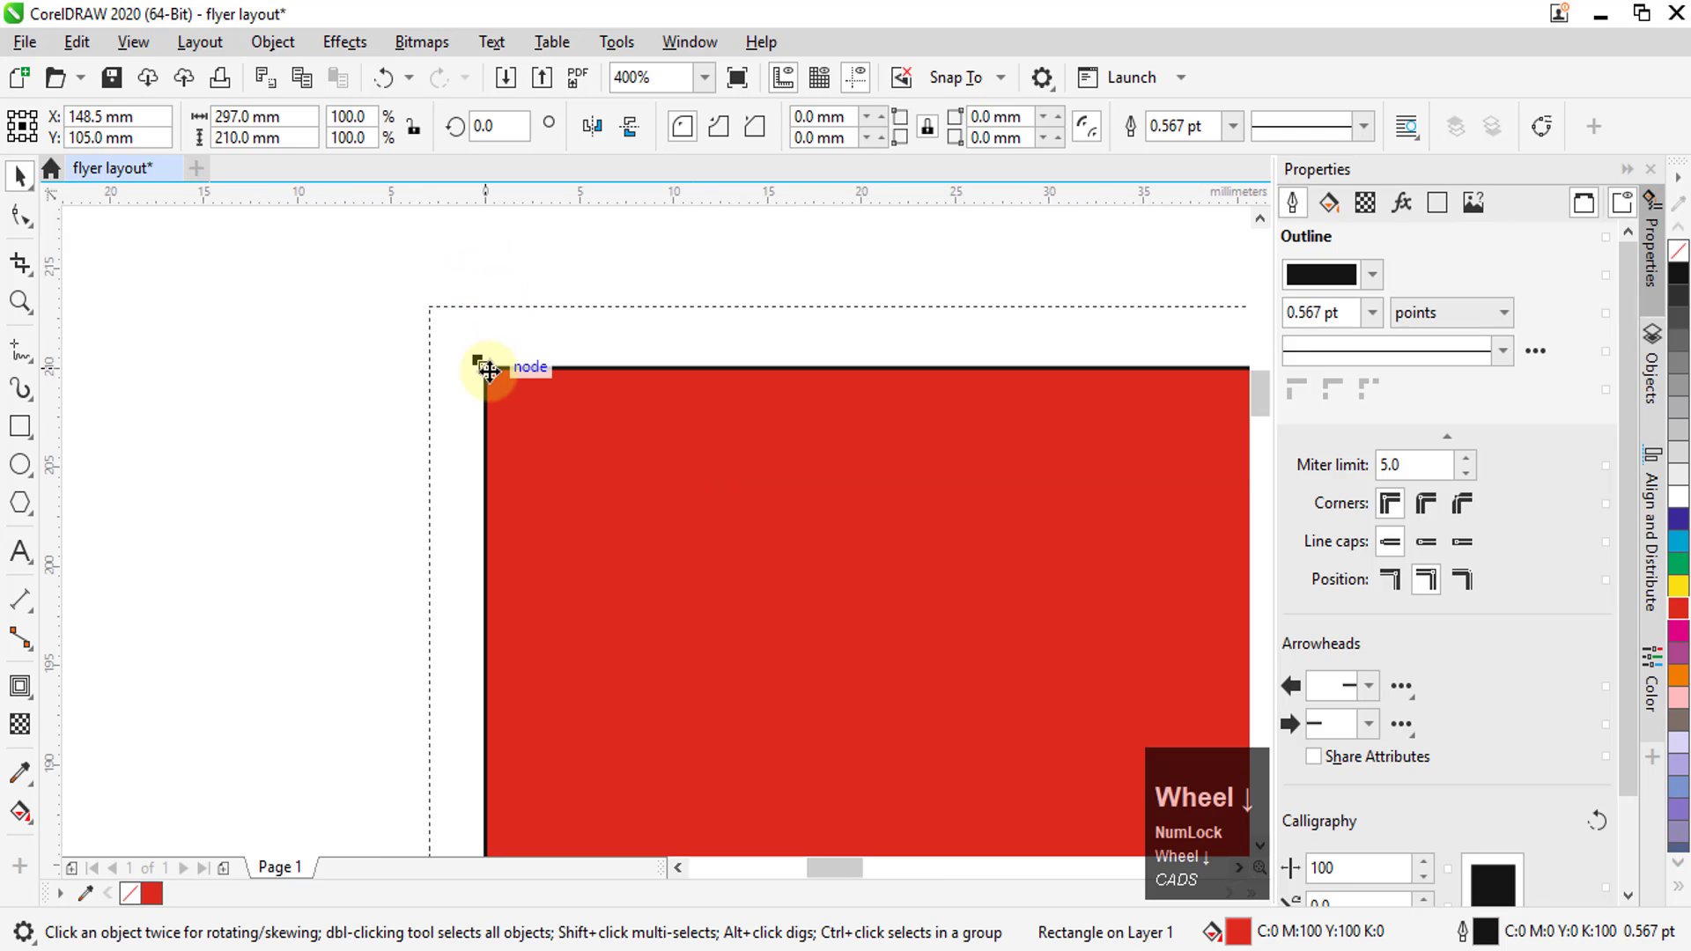
scroll(474, 438, up, 1)
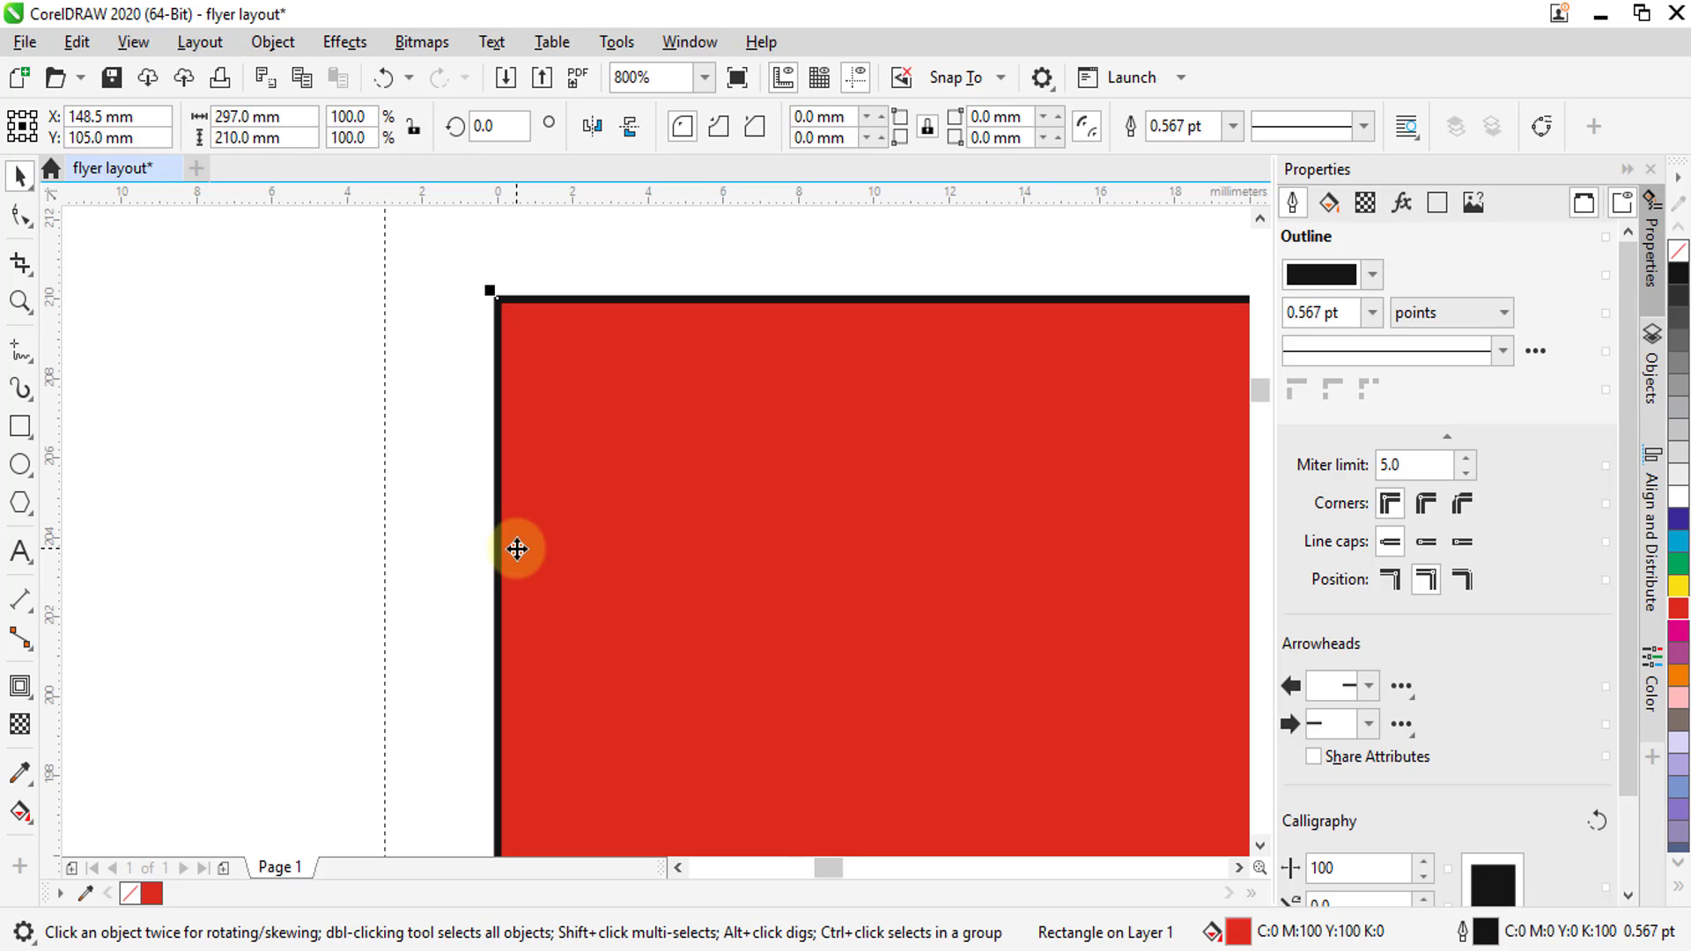
scroll(497, 431, up, 2)
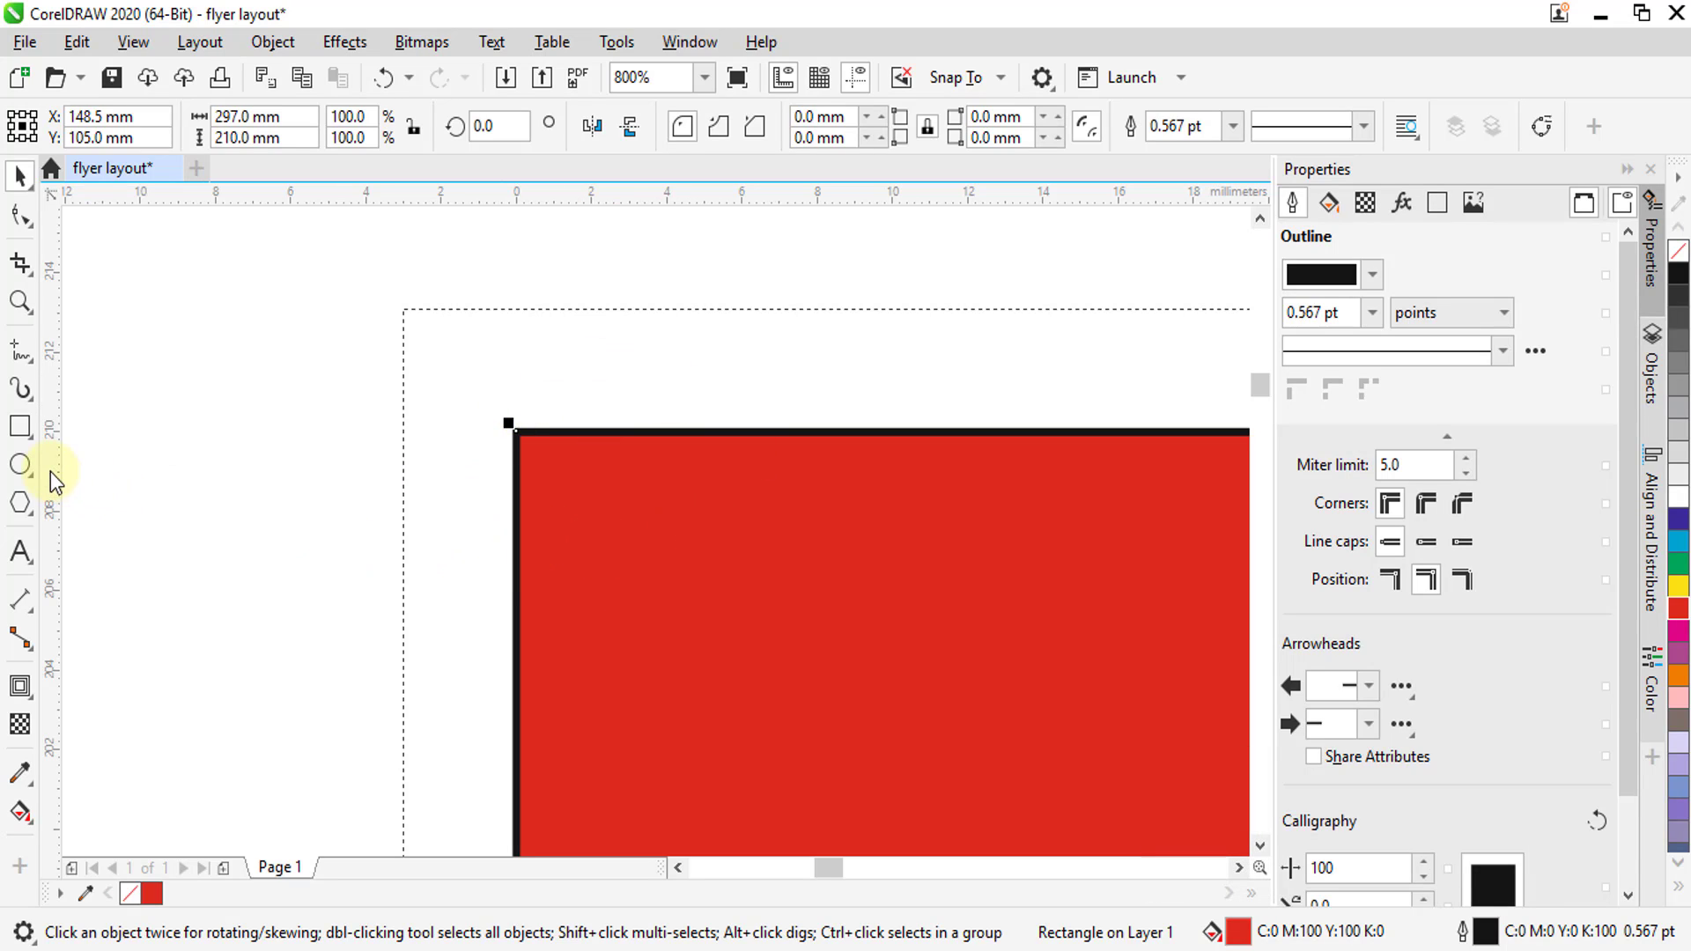
drag(50, 472, 516, 432)
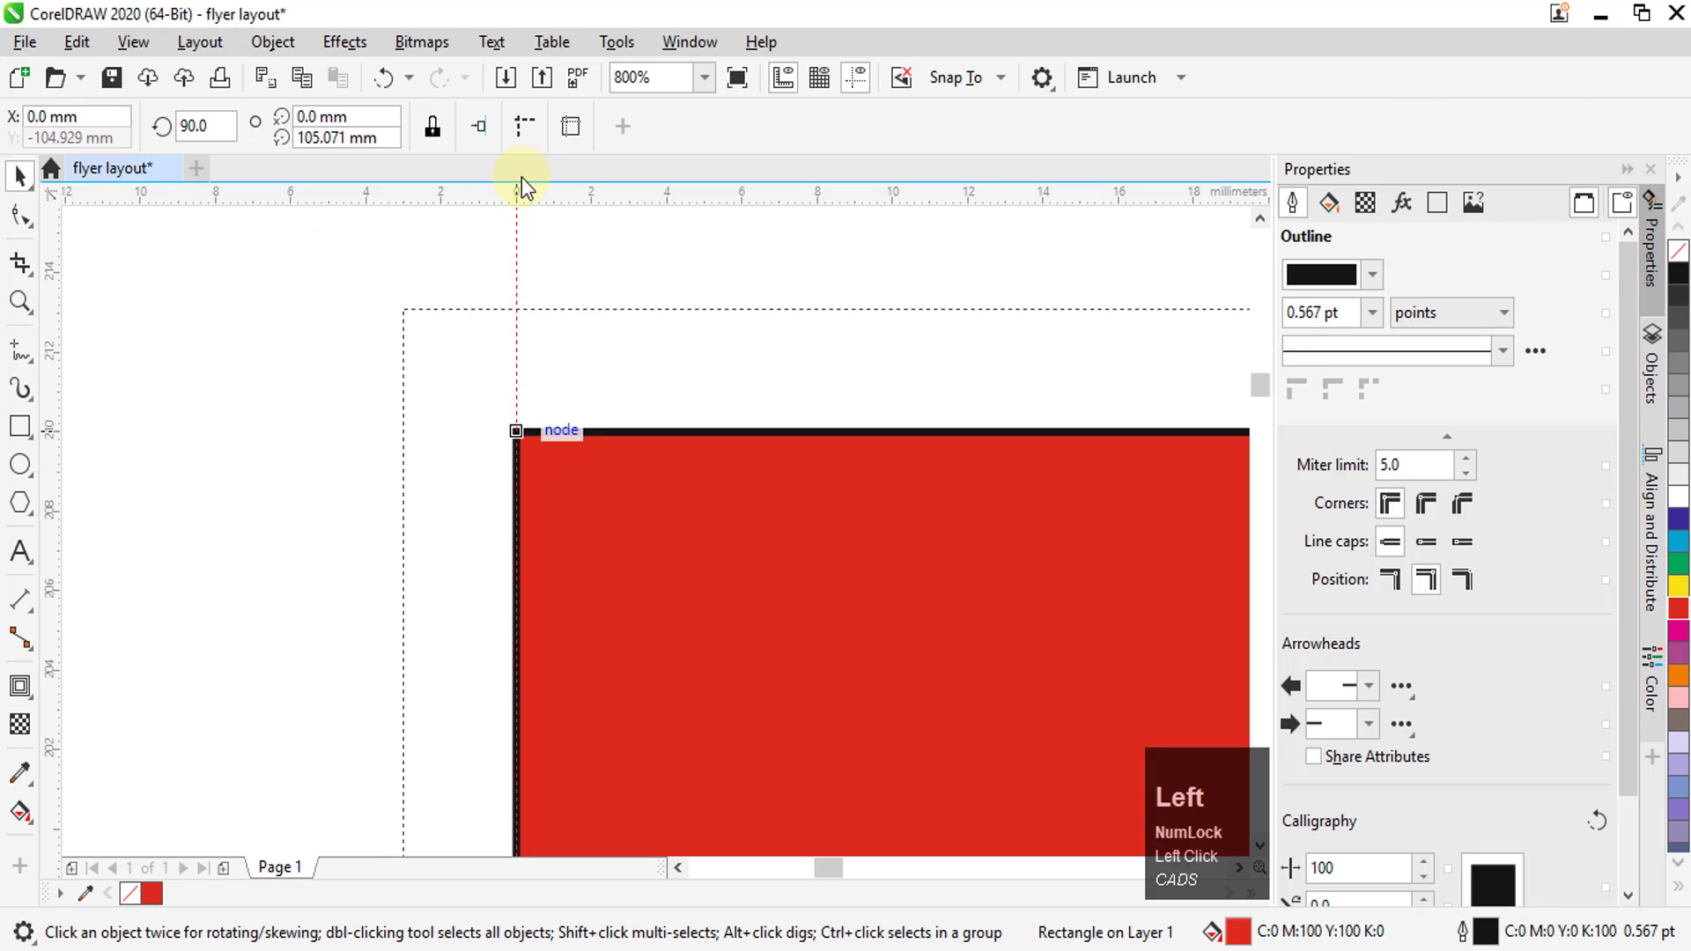
drag(522, 177, 515, 352)
drag(508, 431, 510, 432)
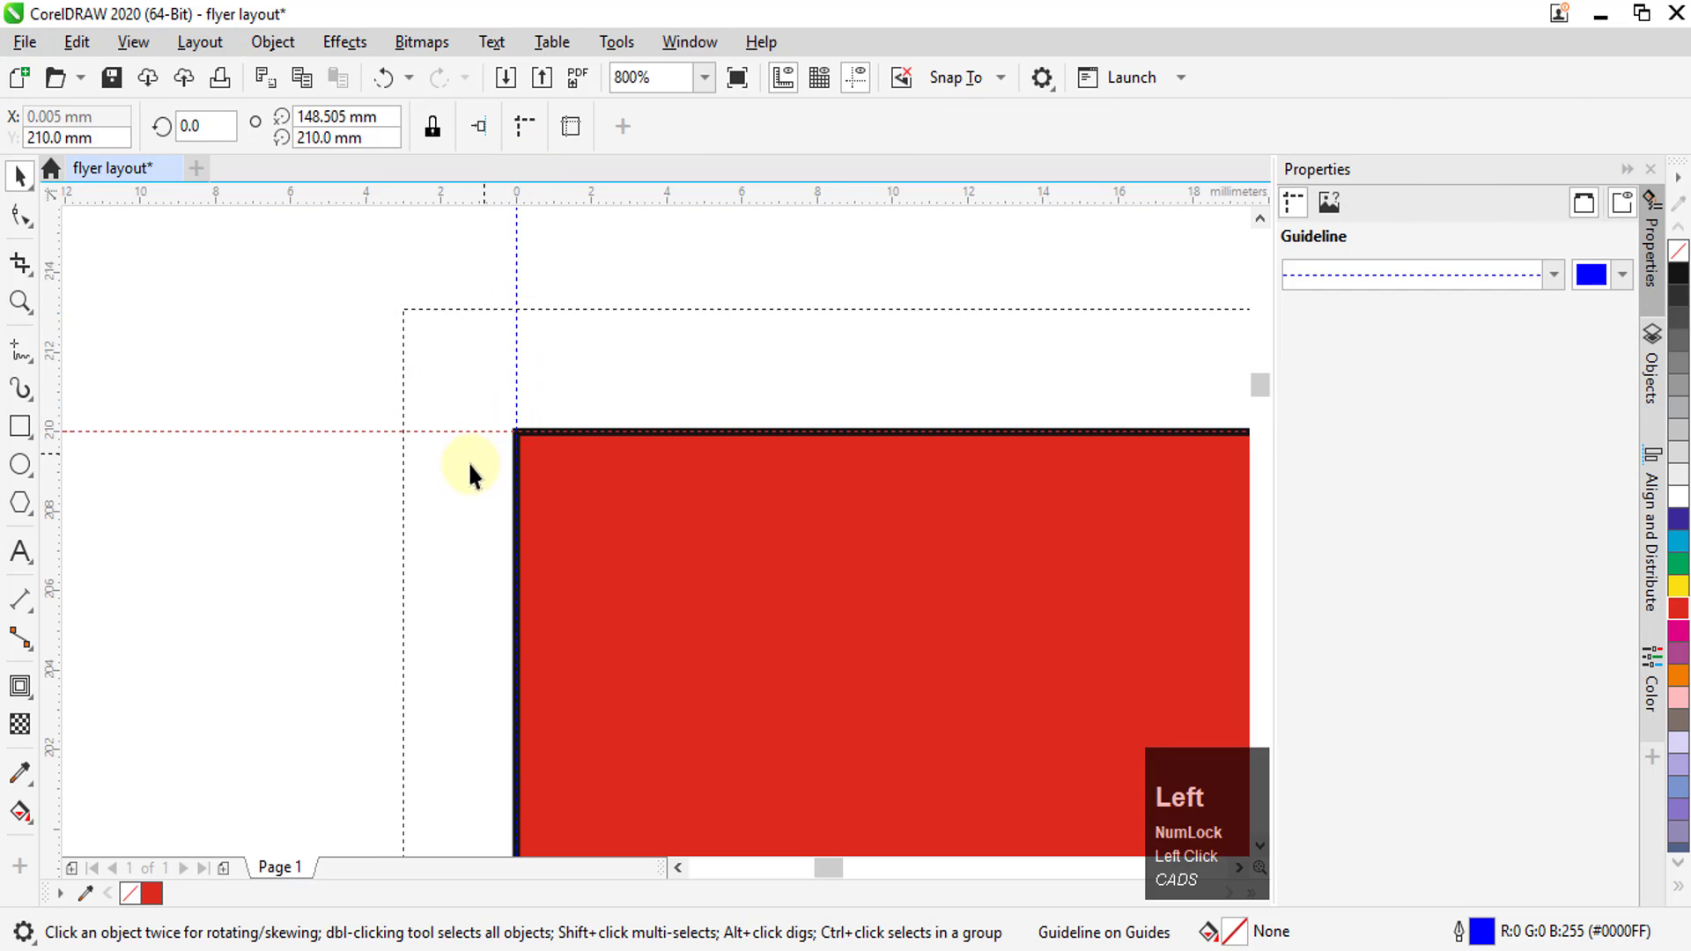
Review the snapping options and the display settings for rulers and guidelines
click(987, 78)
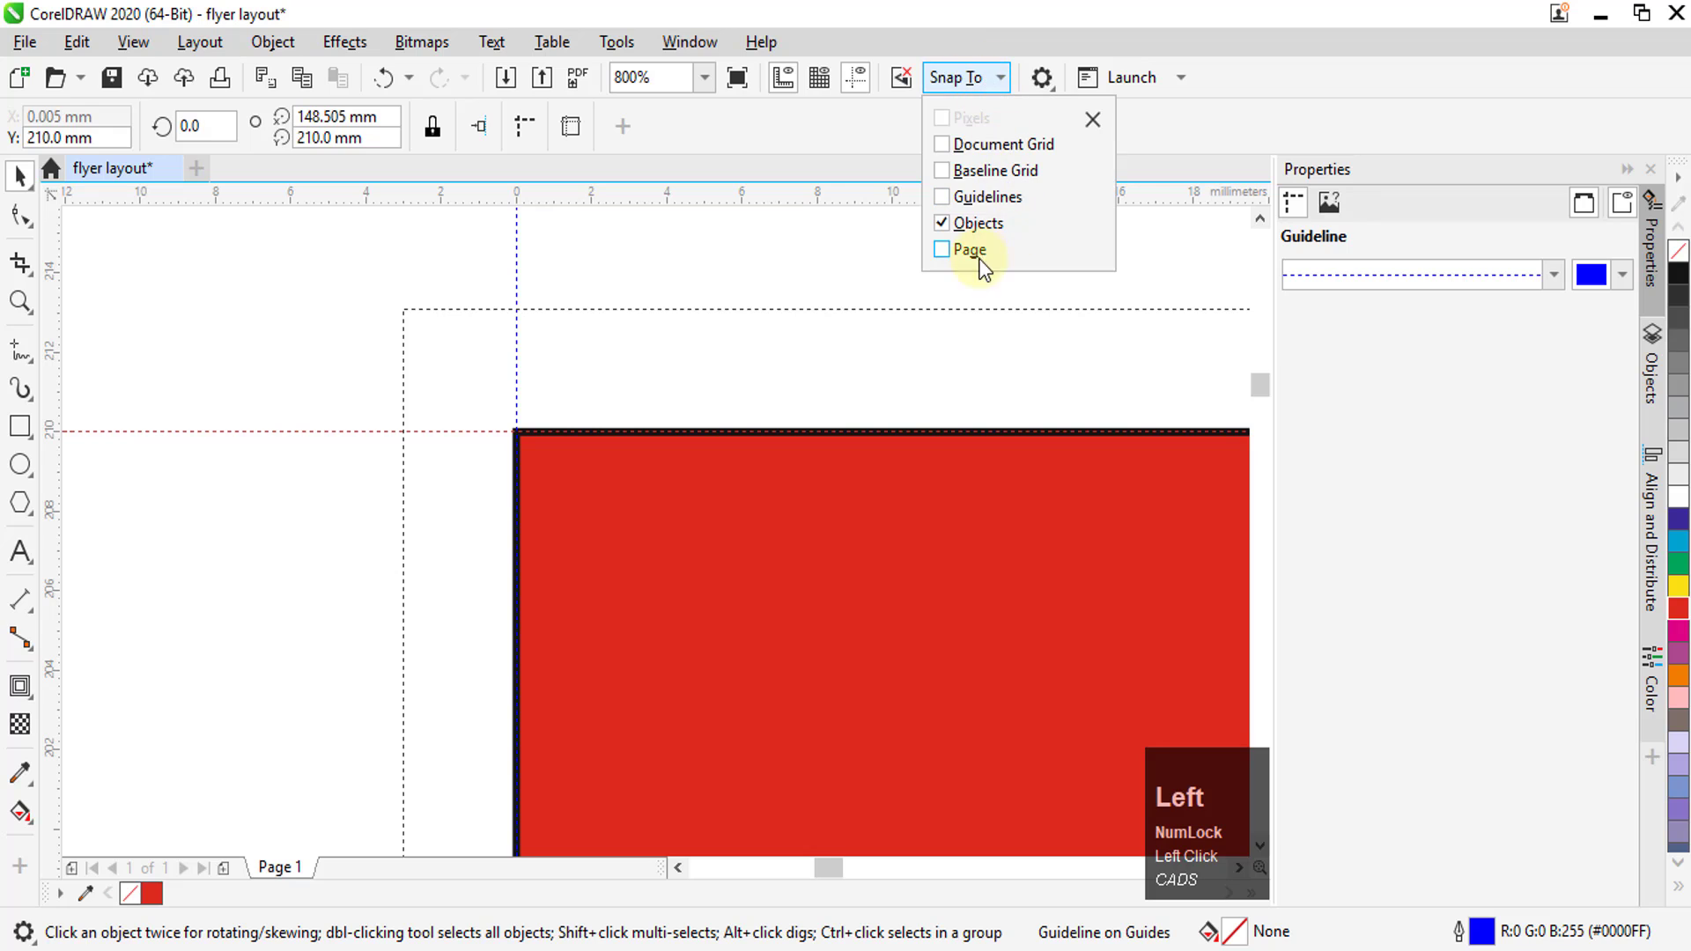
click(144, 46)
click(144, 46)
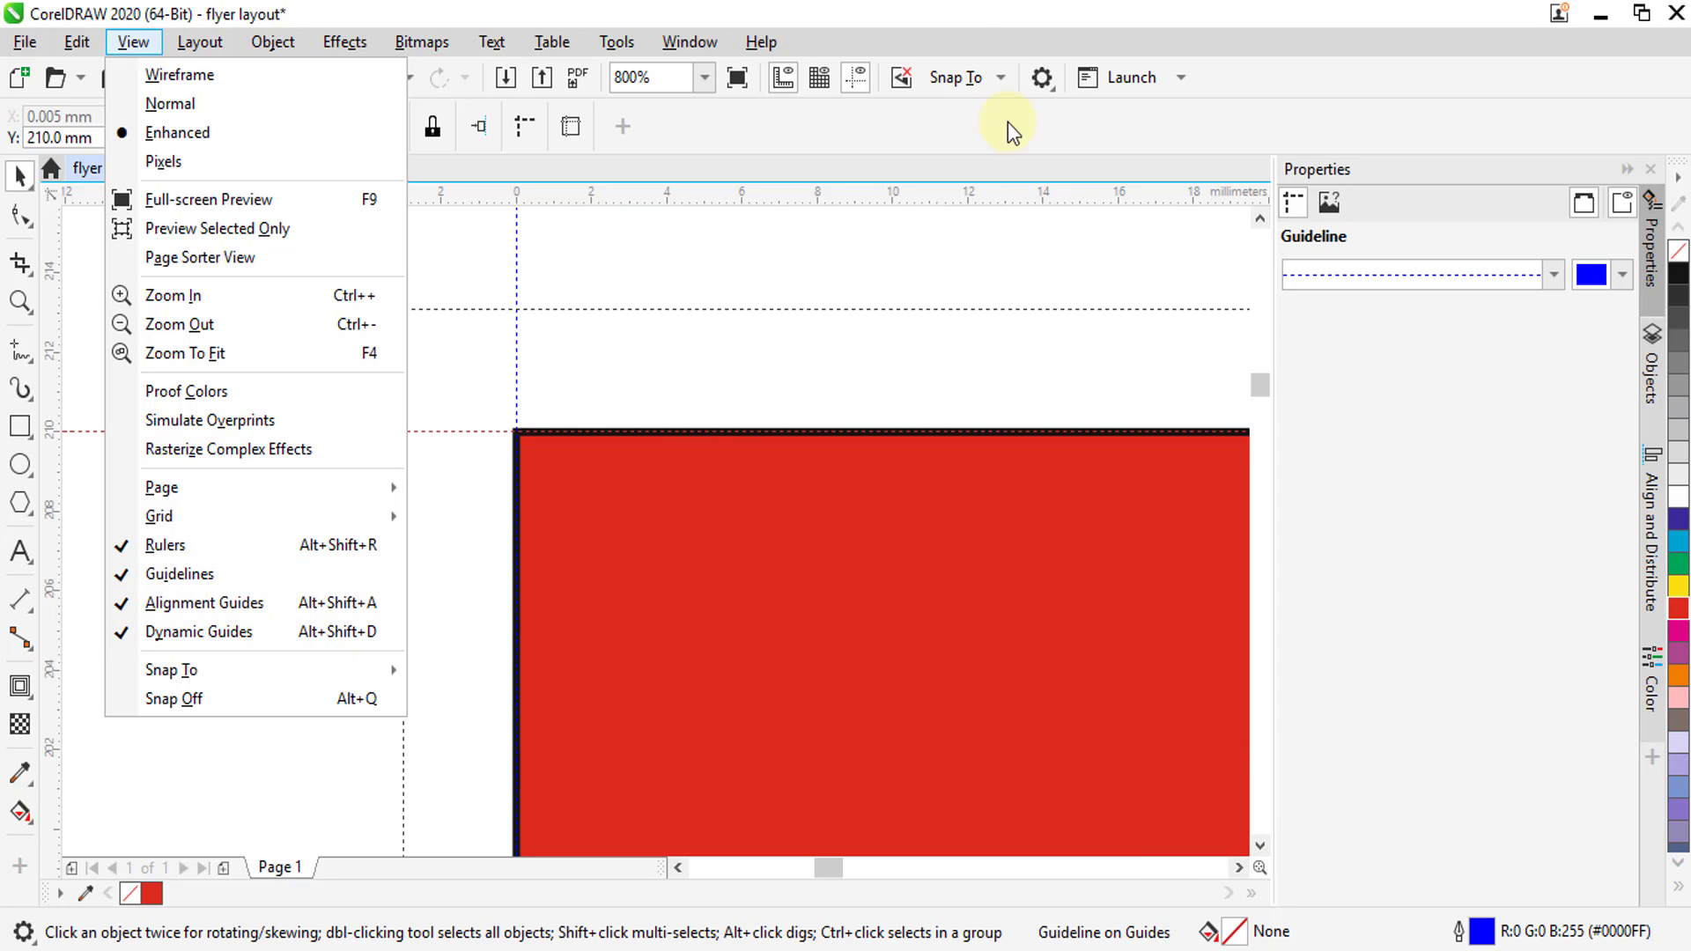
click(890, 25)
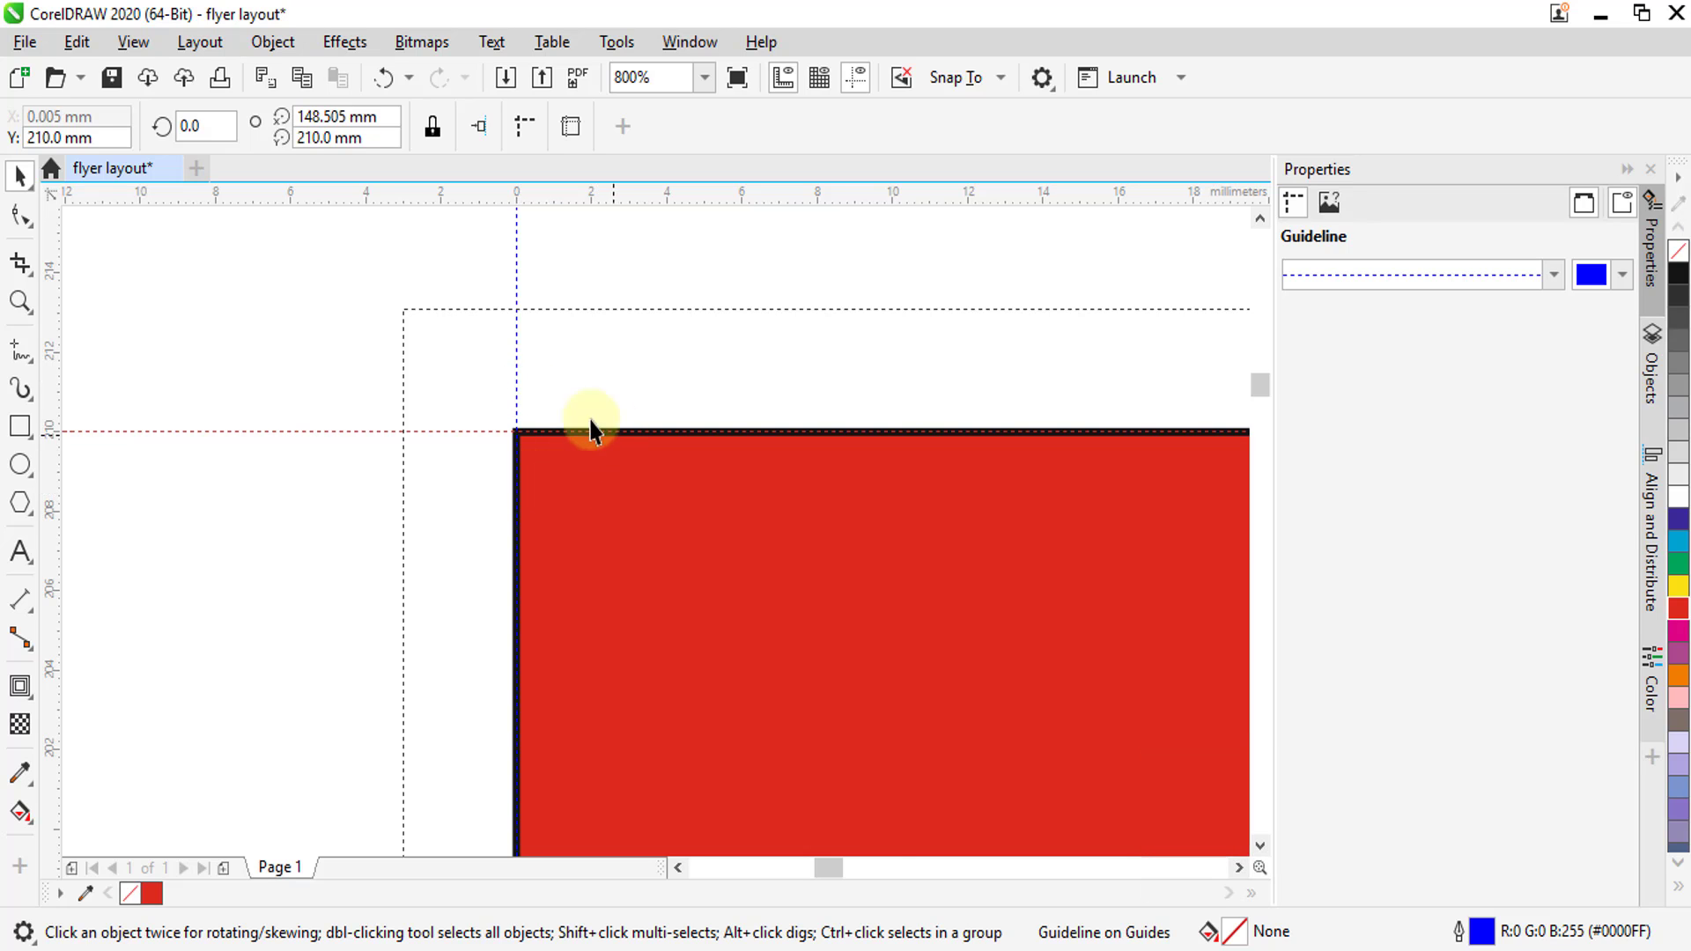
Place a horizontal guideline on the page frame's bottom edge at 0 mm and a vertical one on its right edge at 297 mm
scroll(408, 329, down, 8)
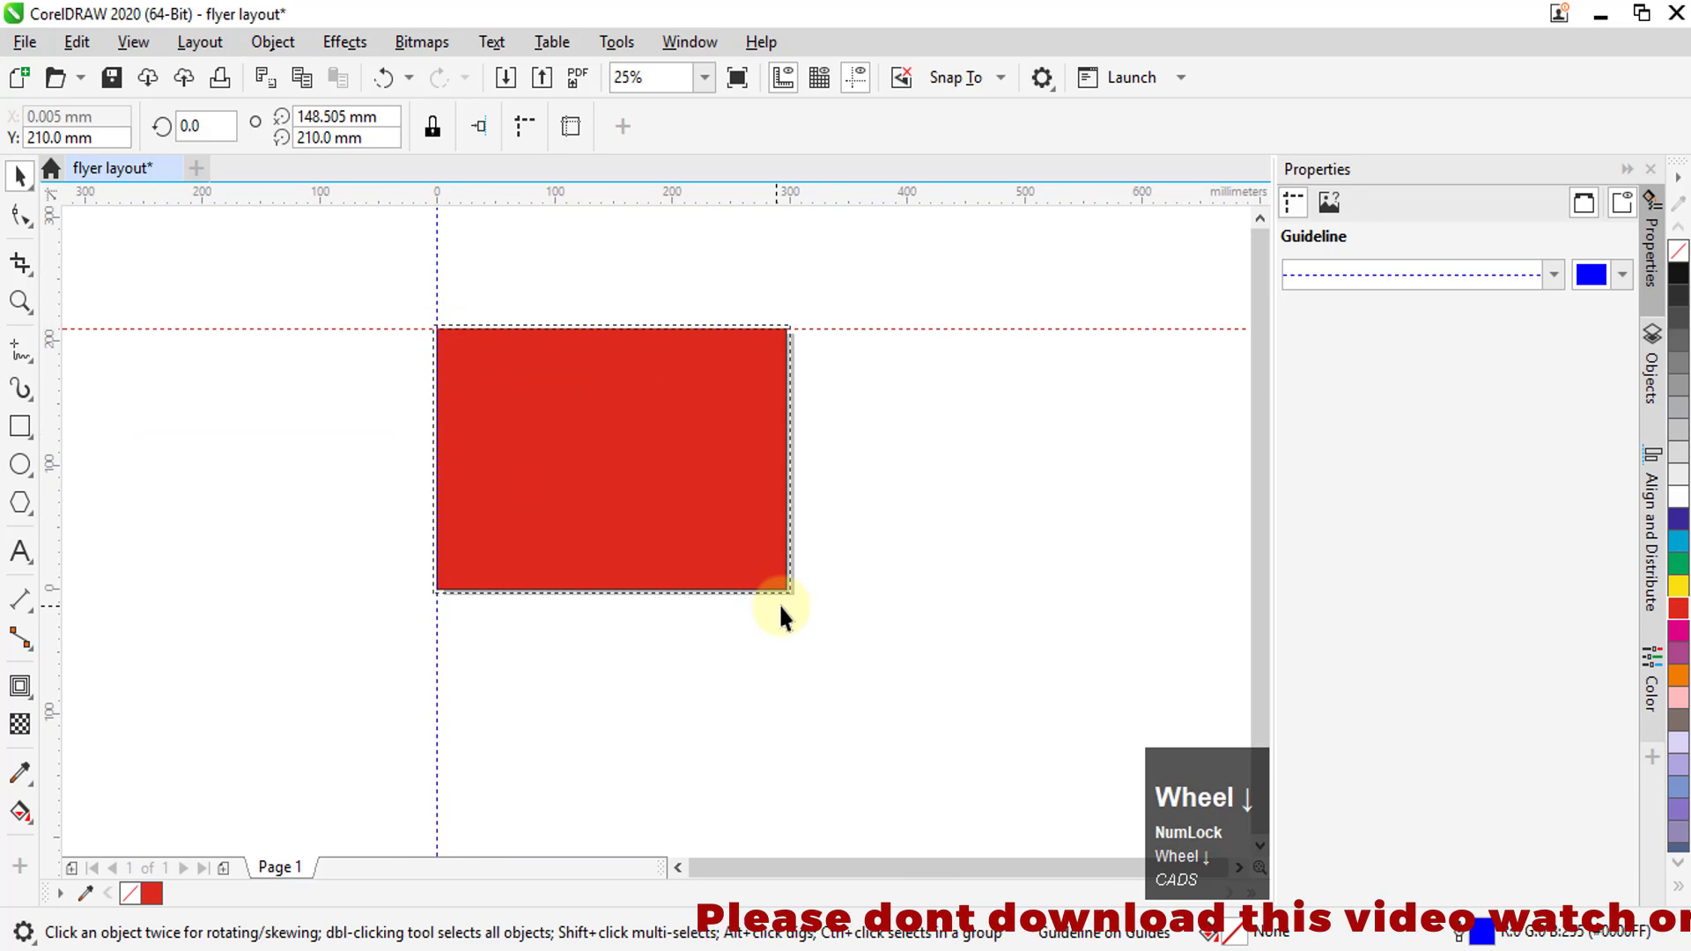
scroll(780, 606, up, 5)
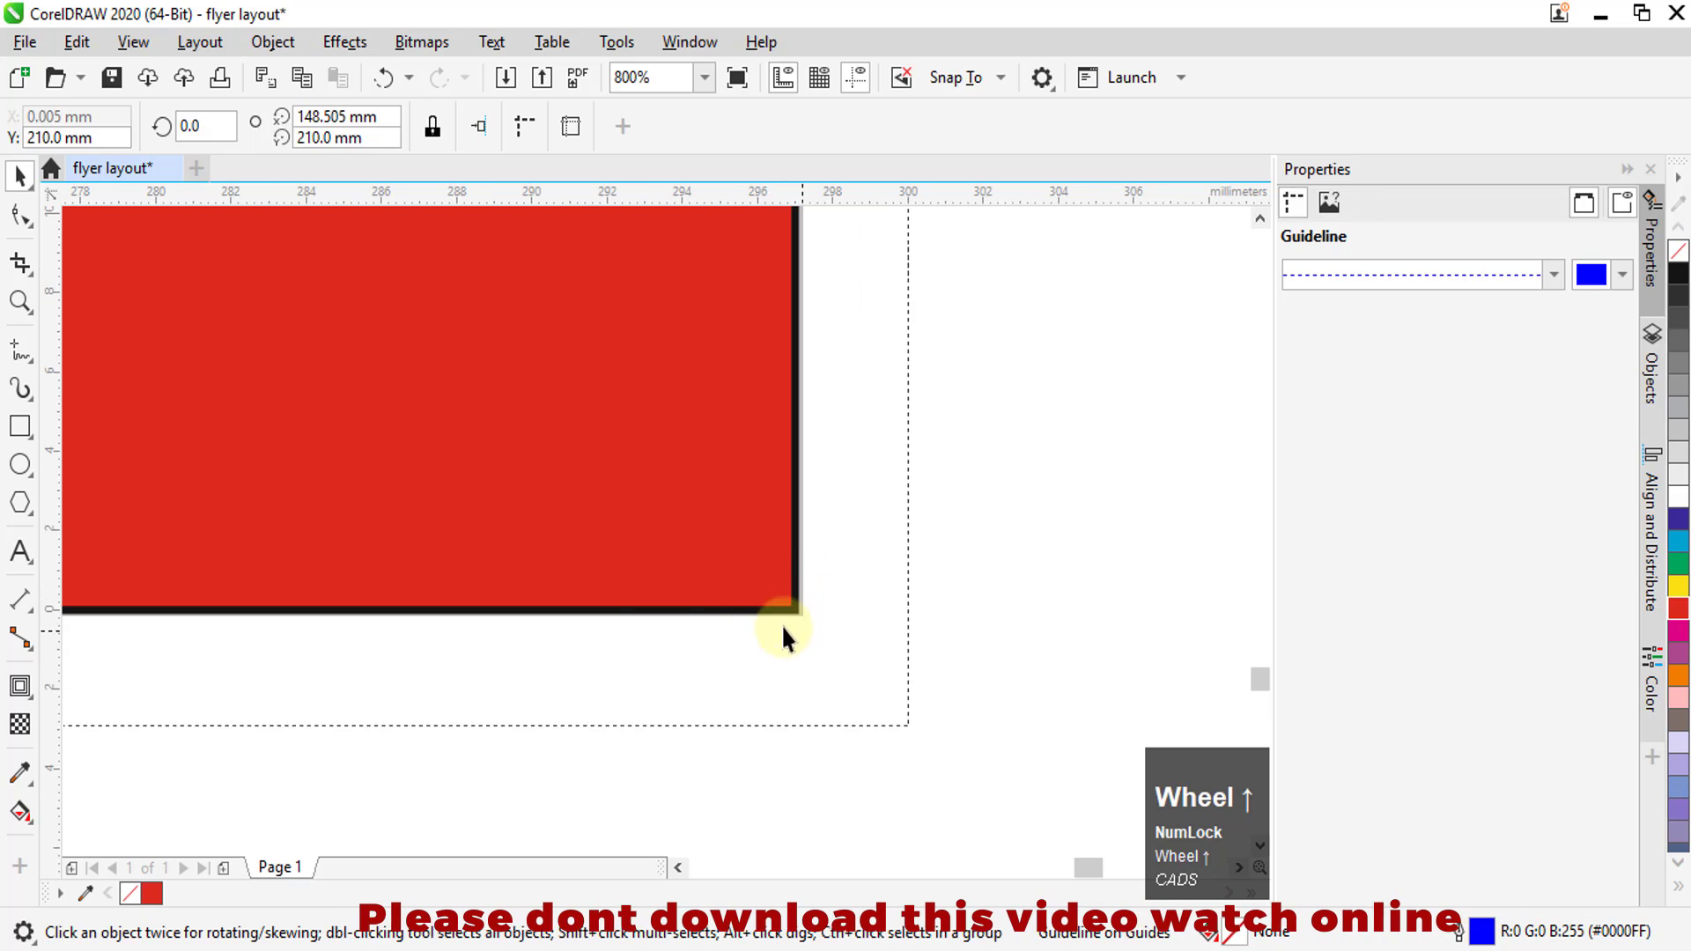
drag(47, 623, 793, 613)
drag(816, 195, 800, 610)
scroll(828, 684, down, 4)
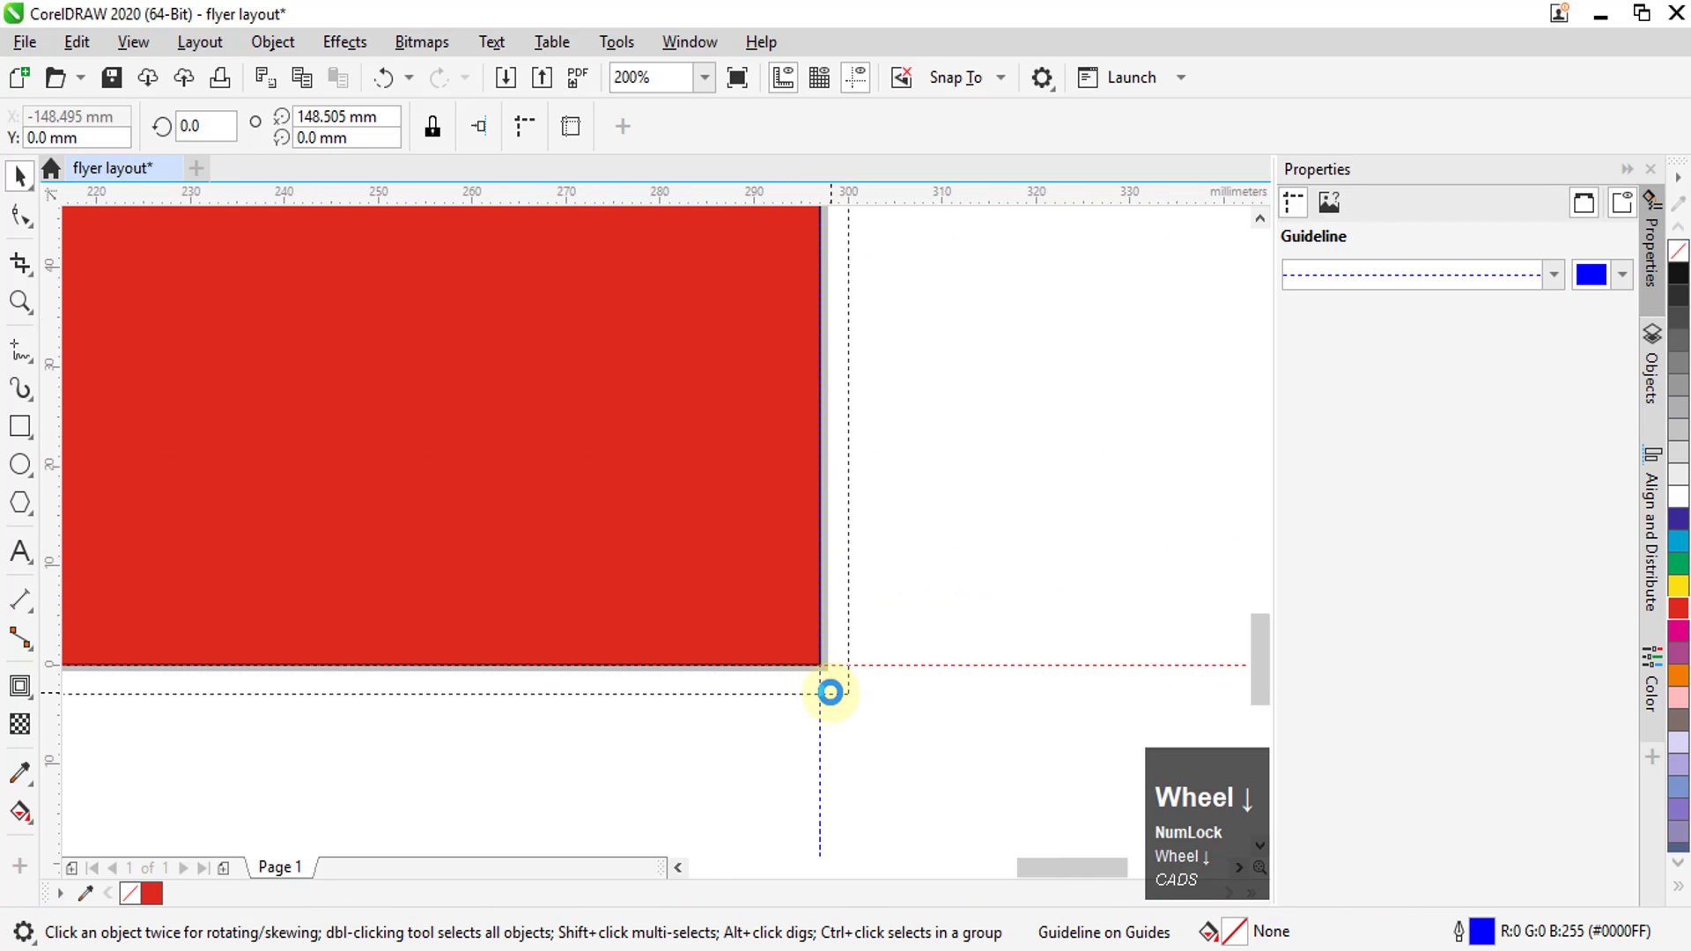
Try to enlarge the red rectangle from its top-left corner out to the bleed line, and undo the resize
scroll(834, 685, down, 1)
scroll(469, 451, up, 4)
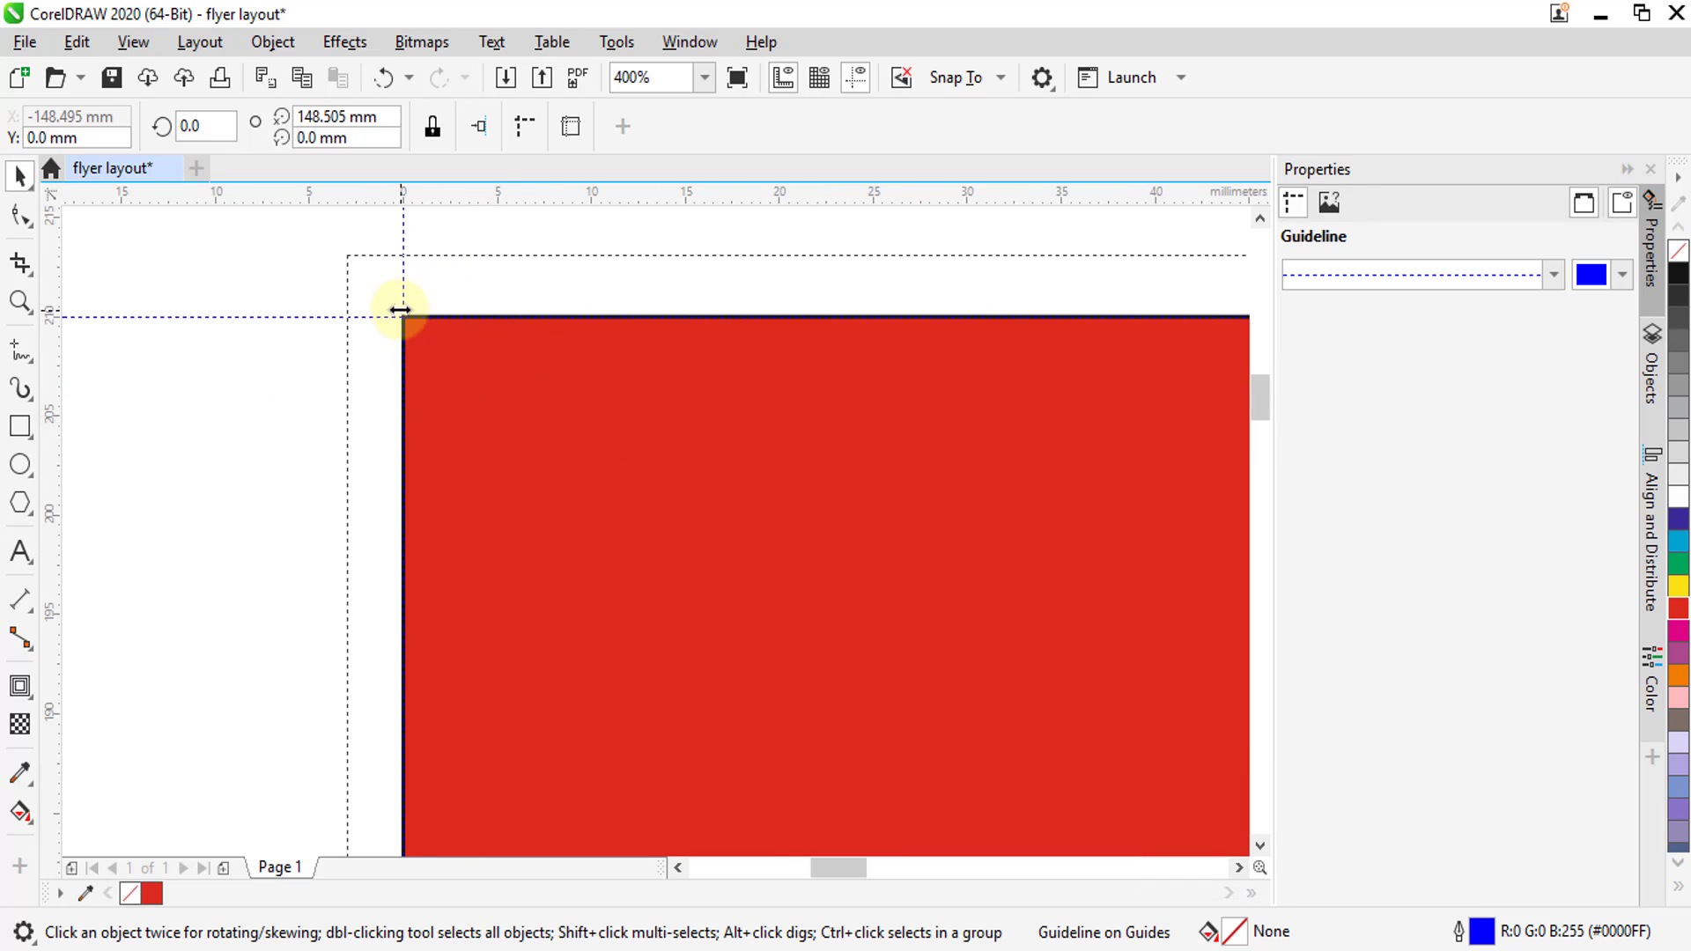
scroll(360, 238, up, 2)
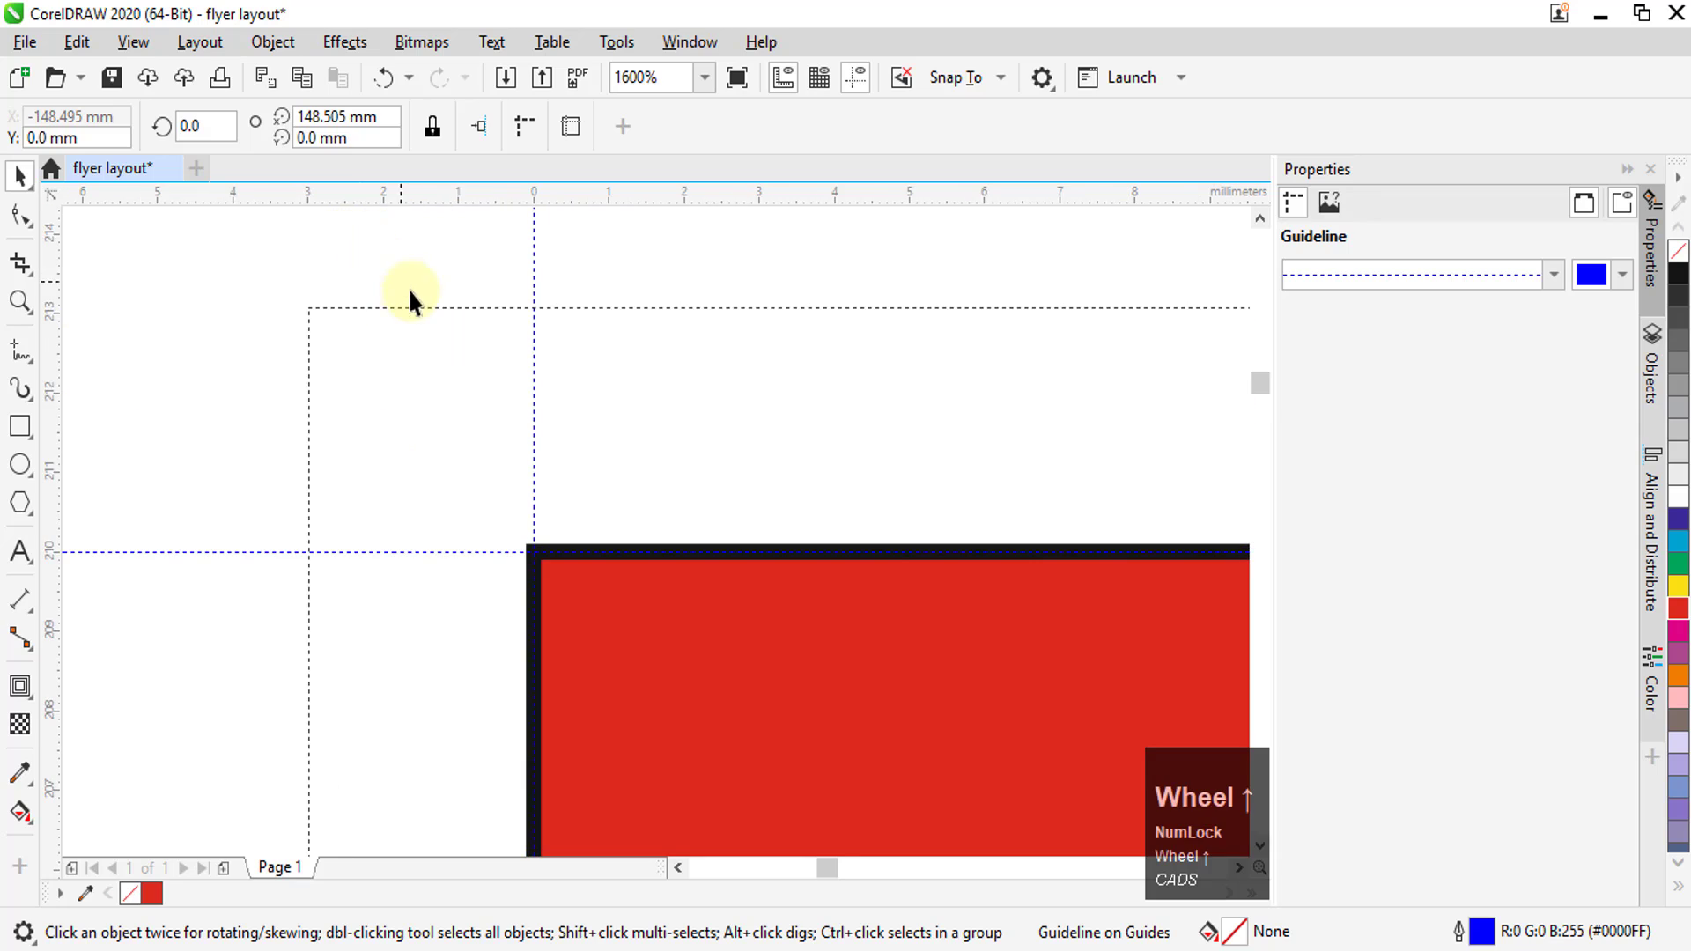
scroll(407, 295, down, 1)
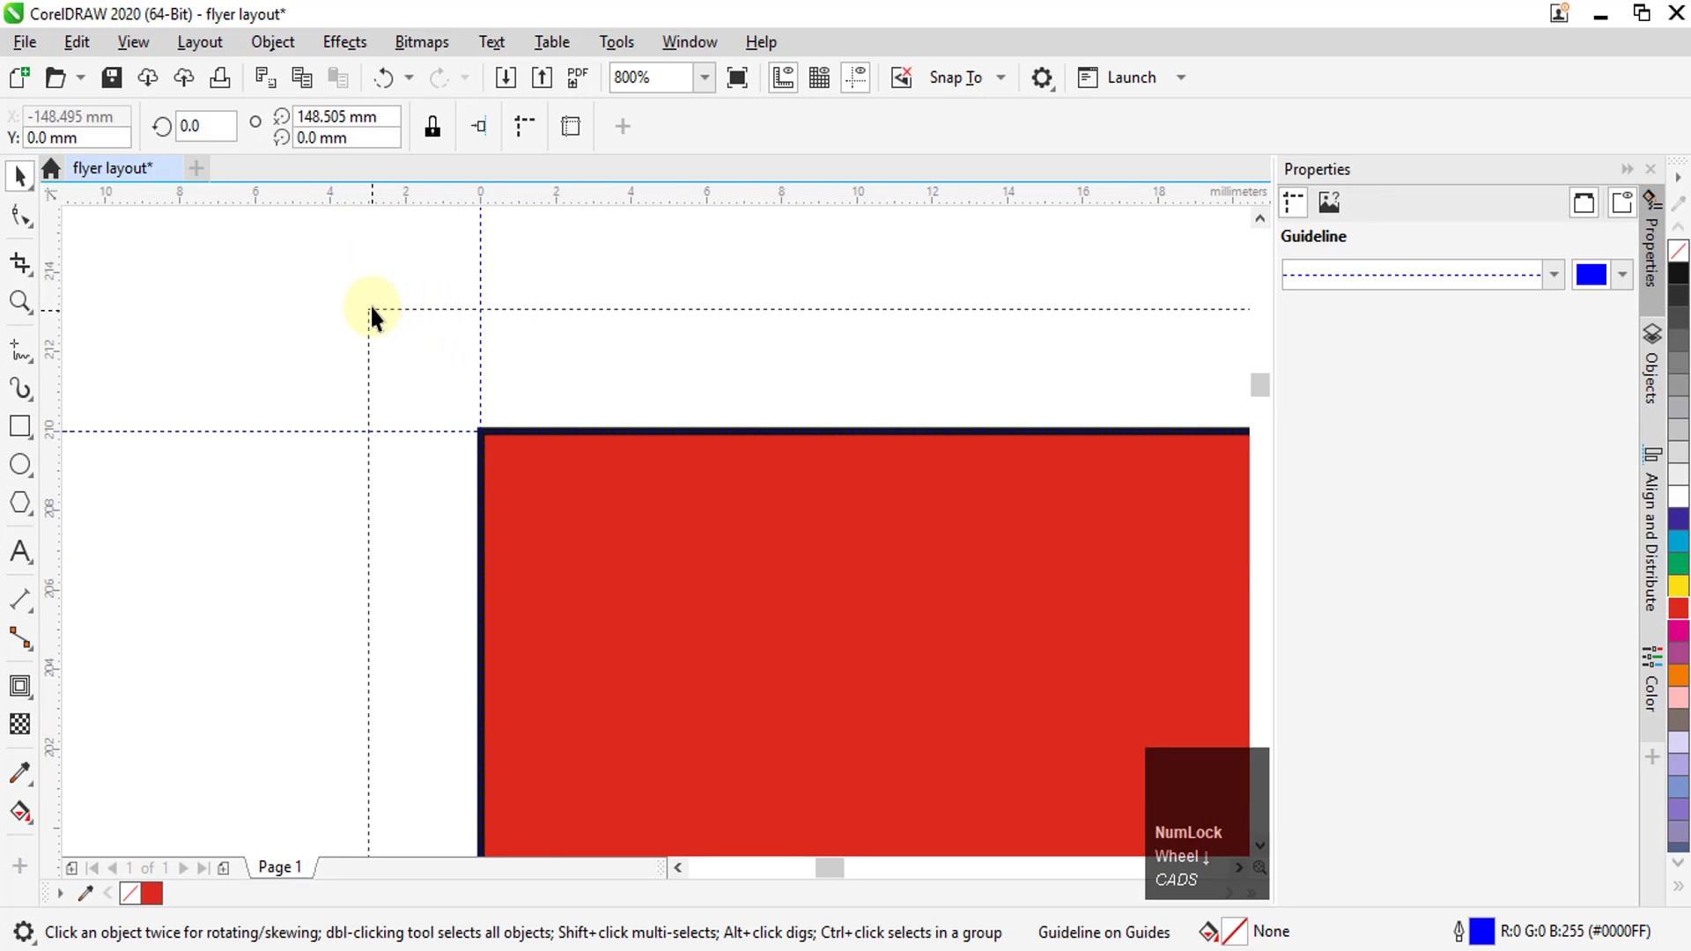
click(520, 464)
drag(474, 421, 352, 354)
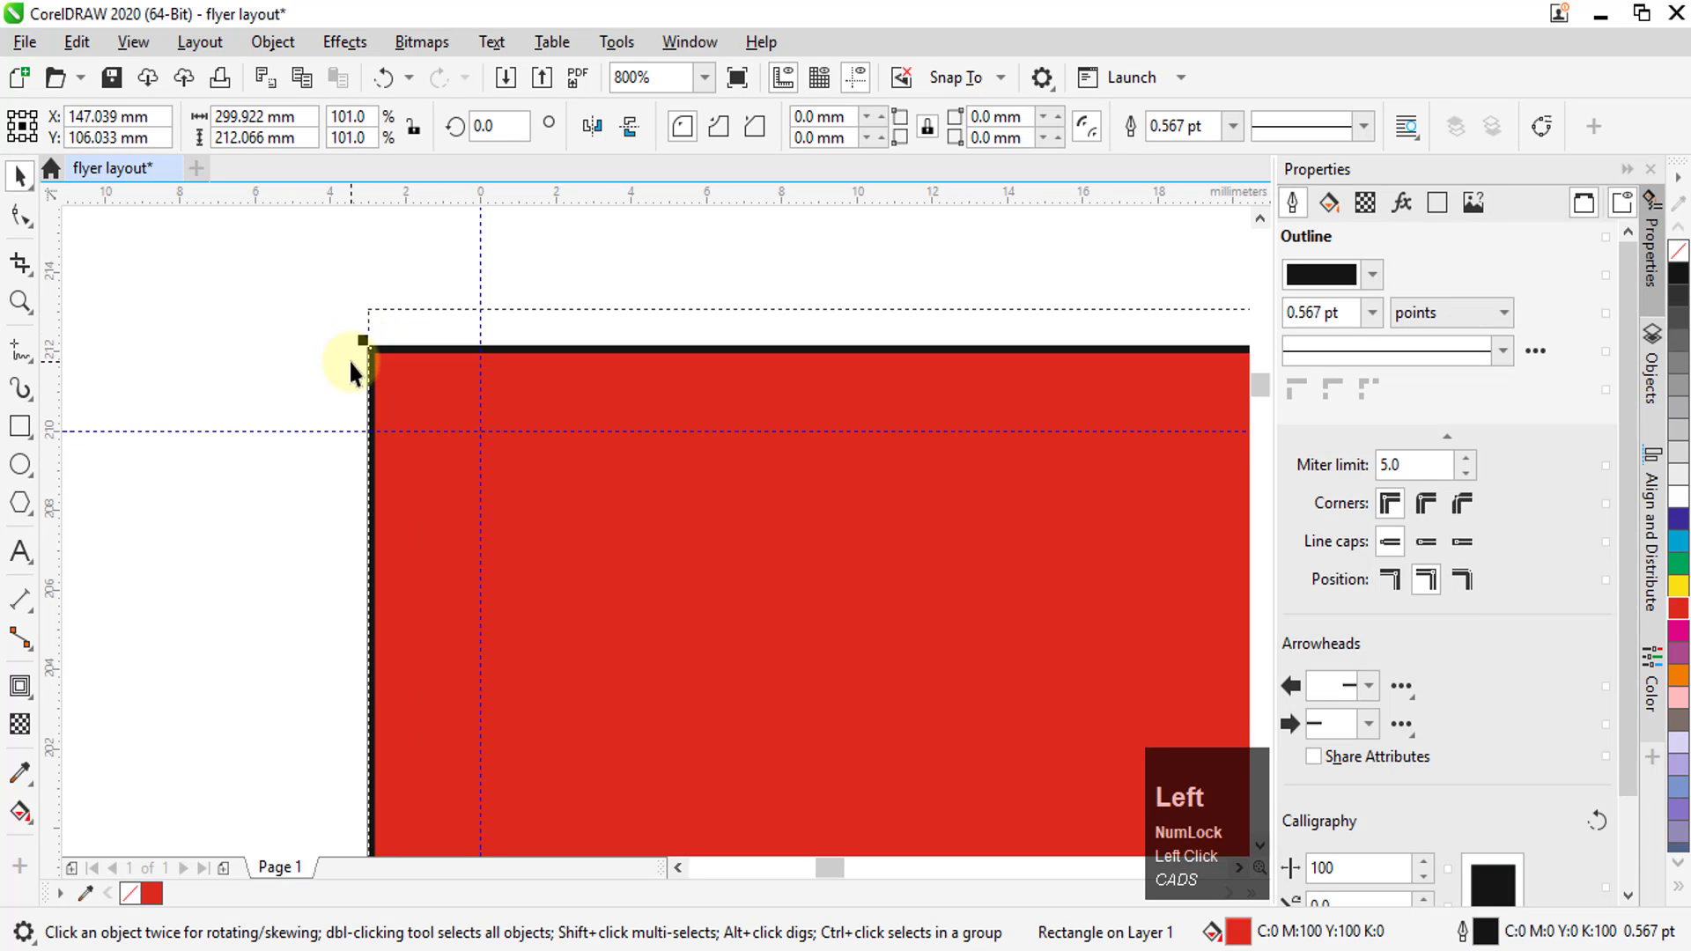
key(ctrl+z)
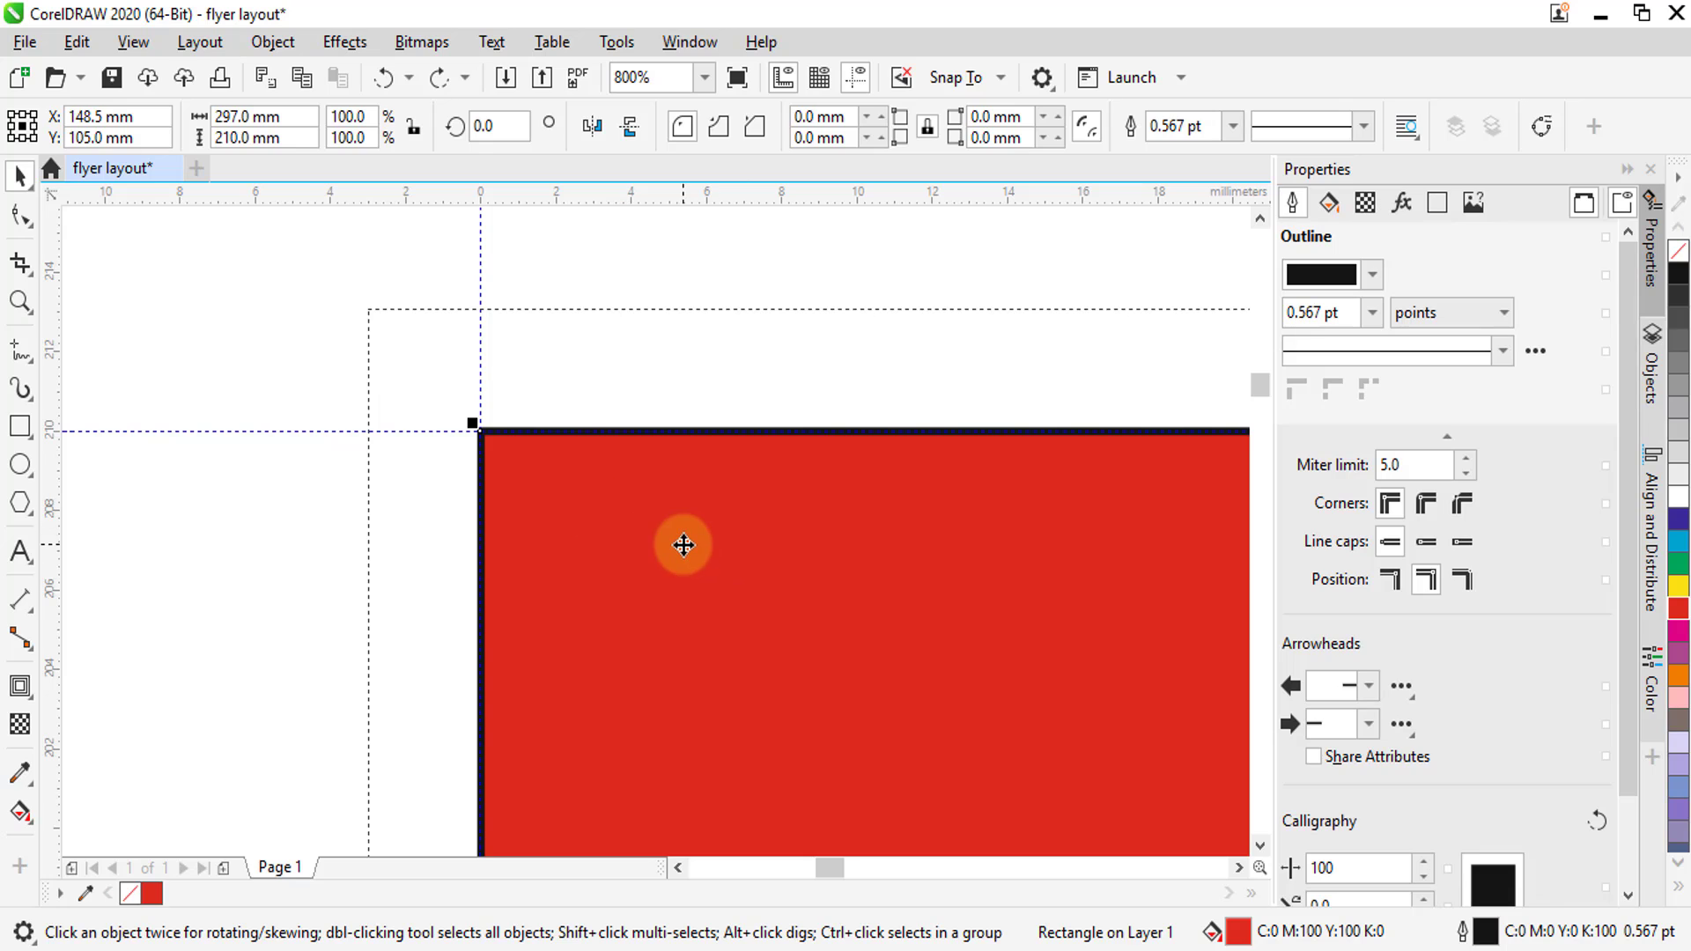
Remove the red rectangle's outline and apply a one-step outside contour with a 3 mm offset
right_click(1679, 252)
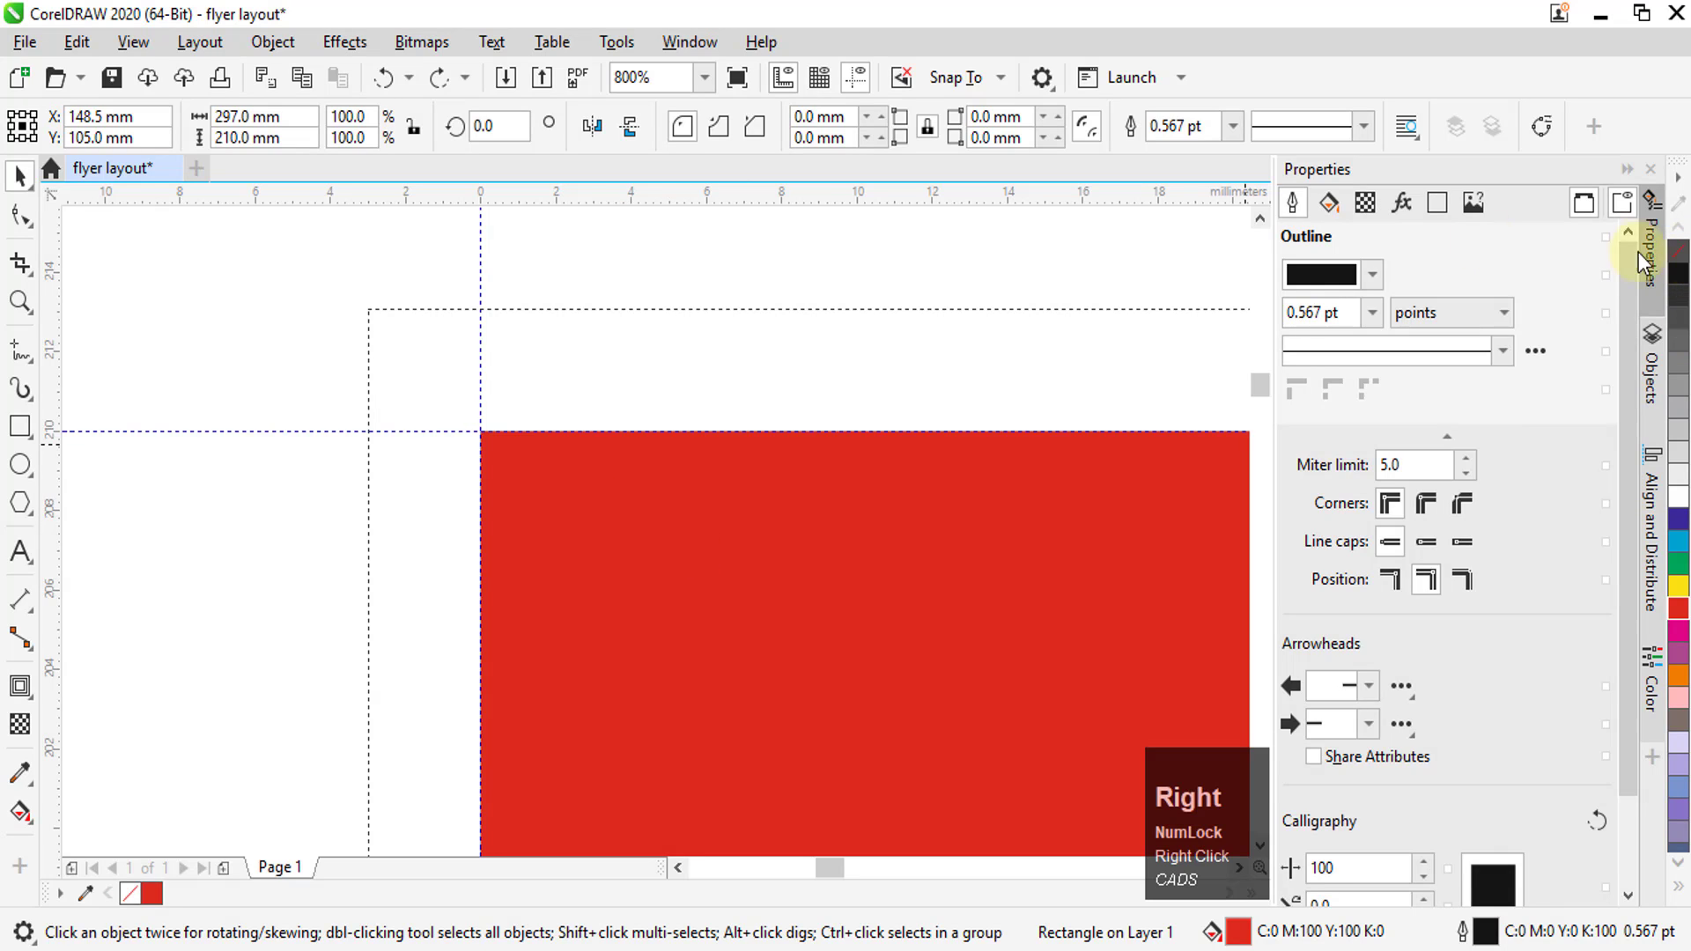
click(24, 689)
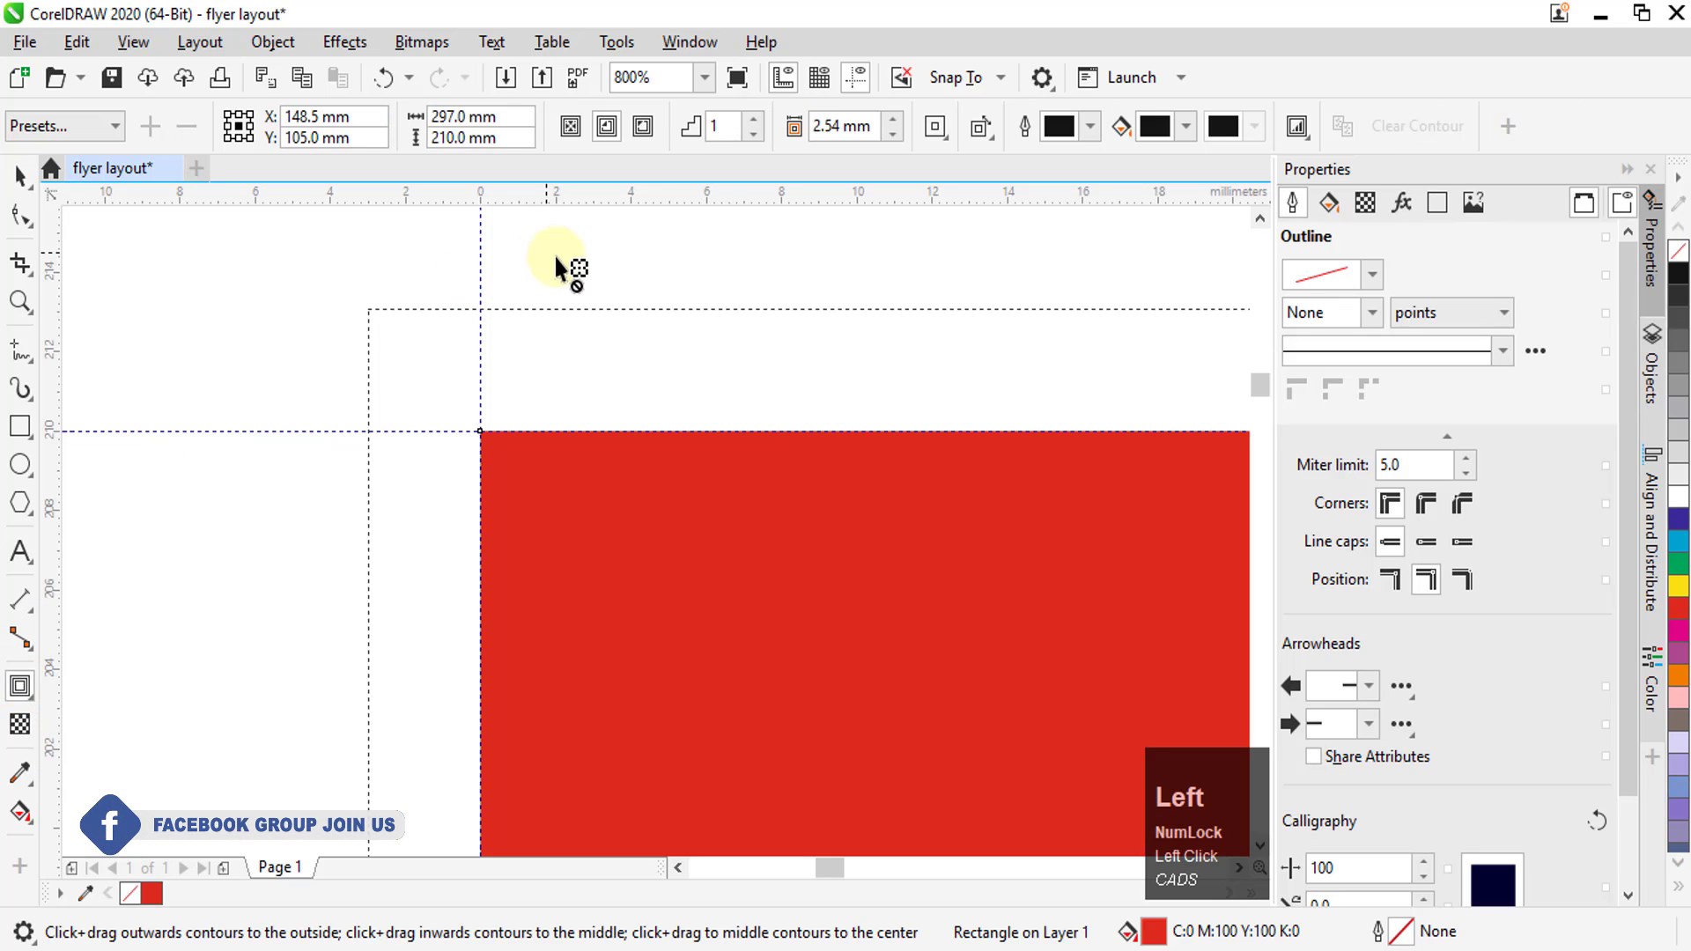
click(841, 126)
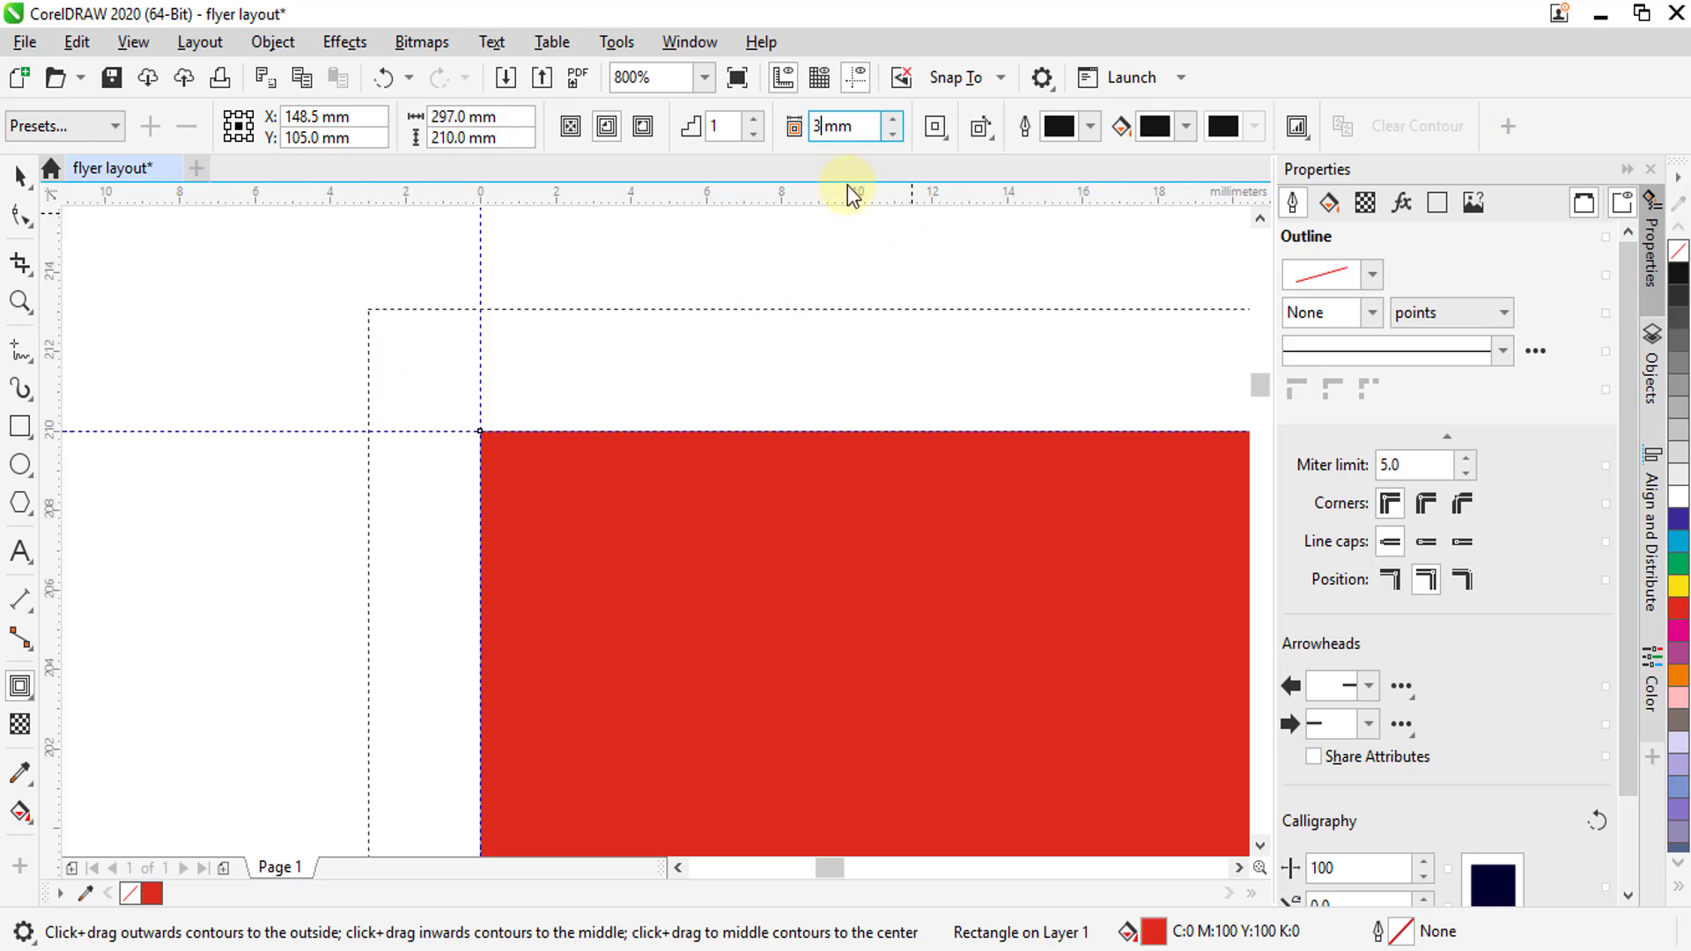
text(3)
click(644, 130)
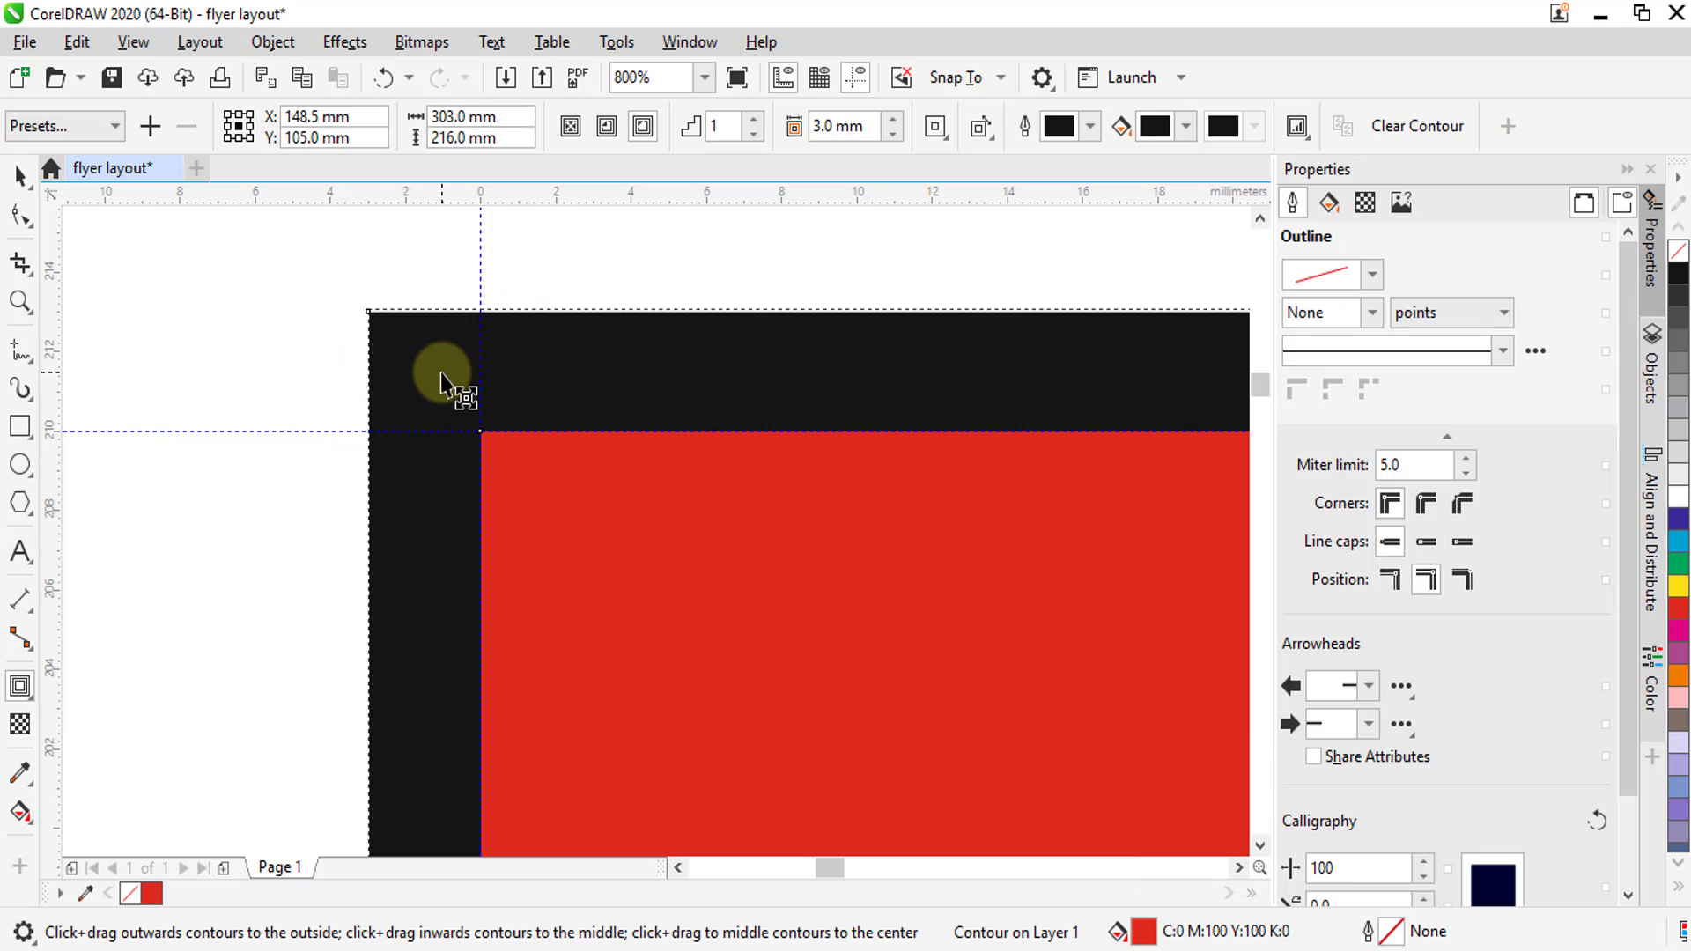
Break the outside contour apart and fill the separated outer rectangle with green
click(273, 44)
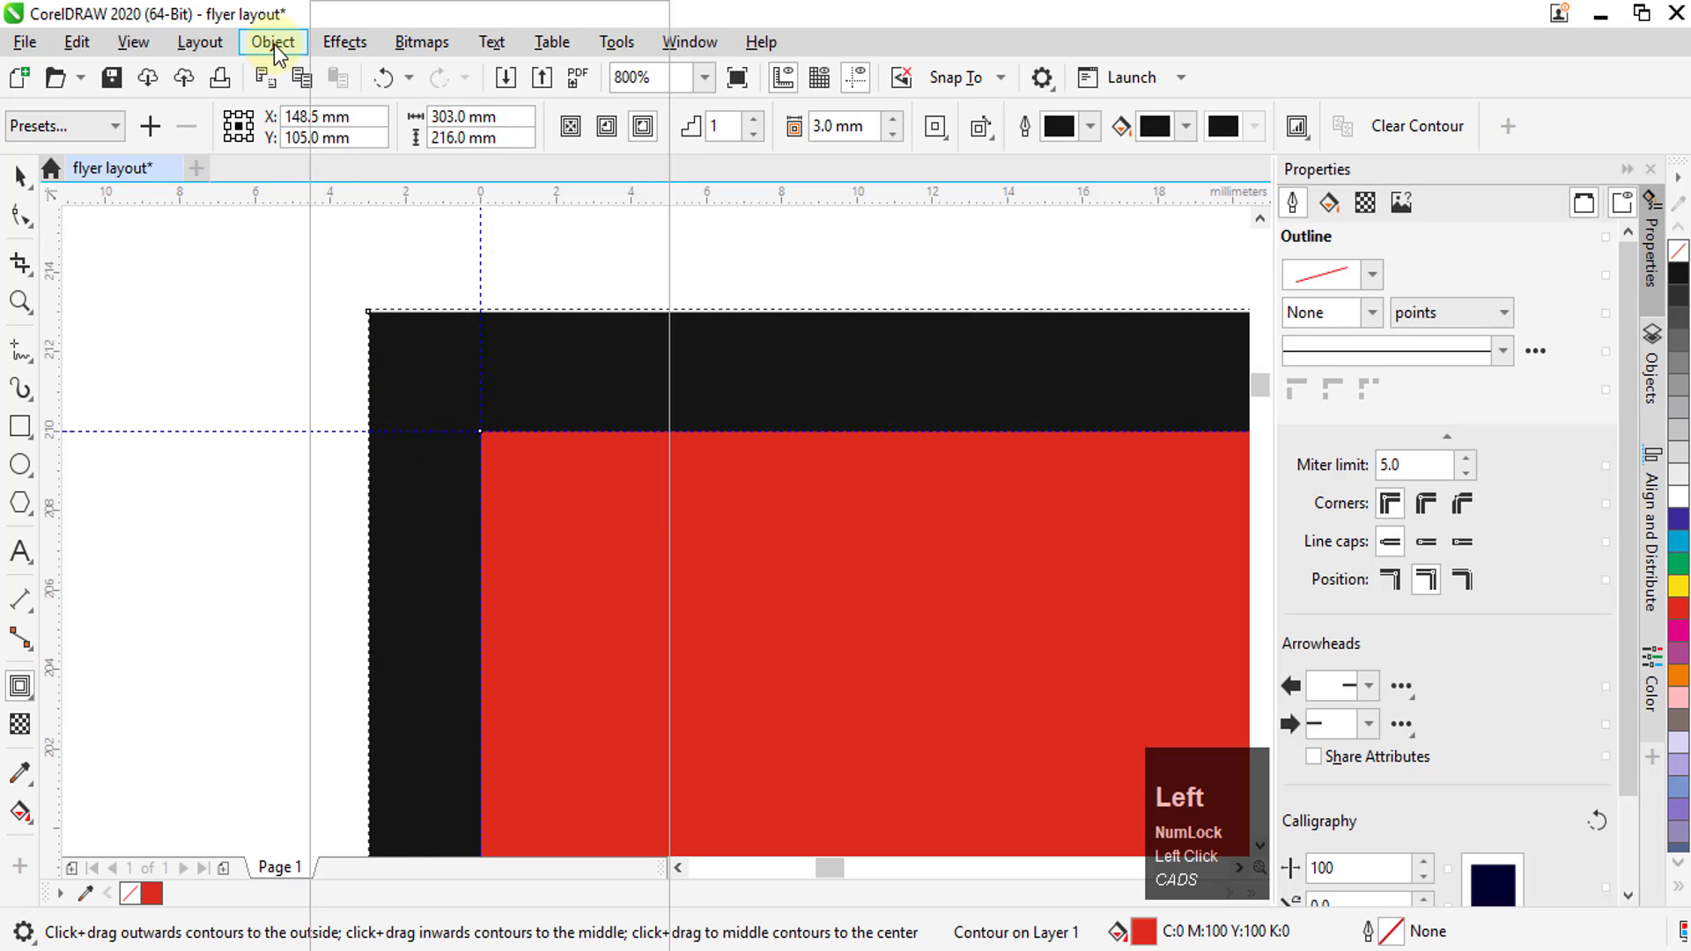
click(370, 594)
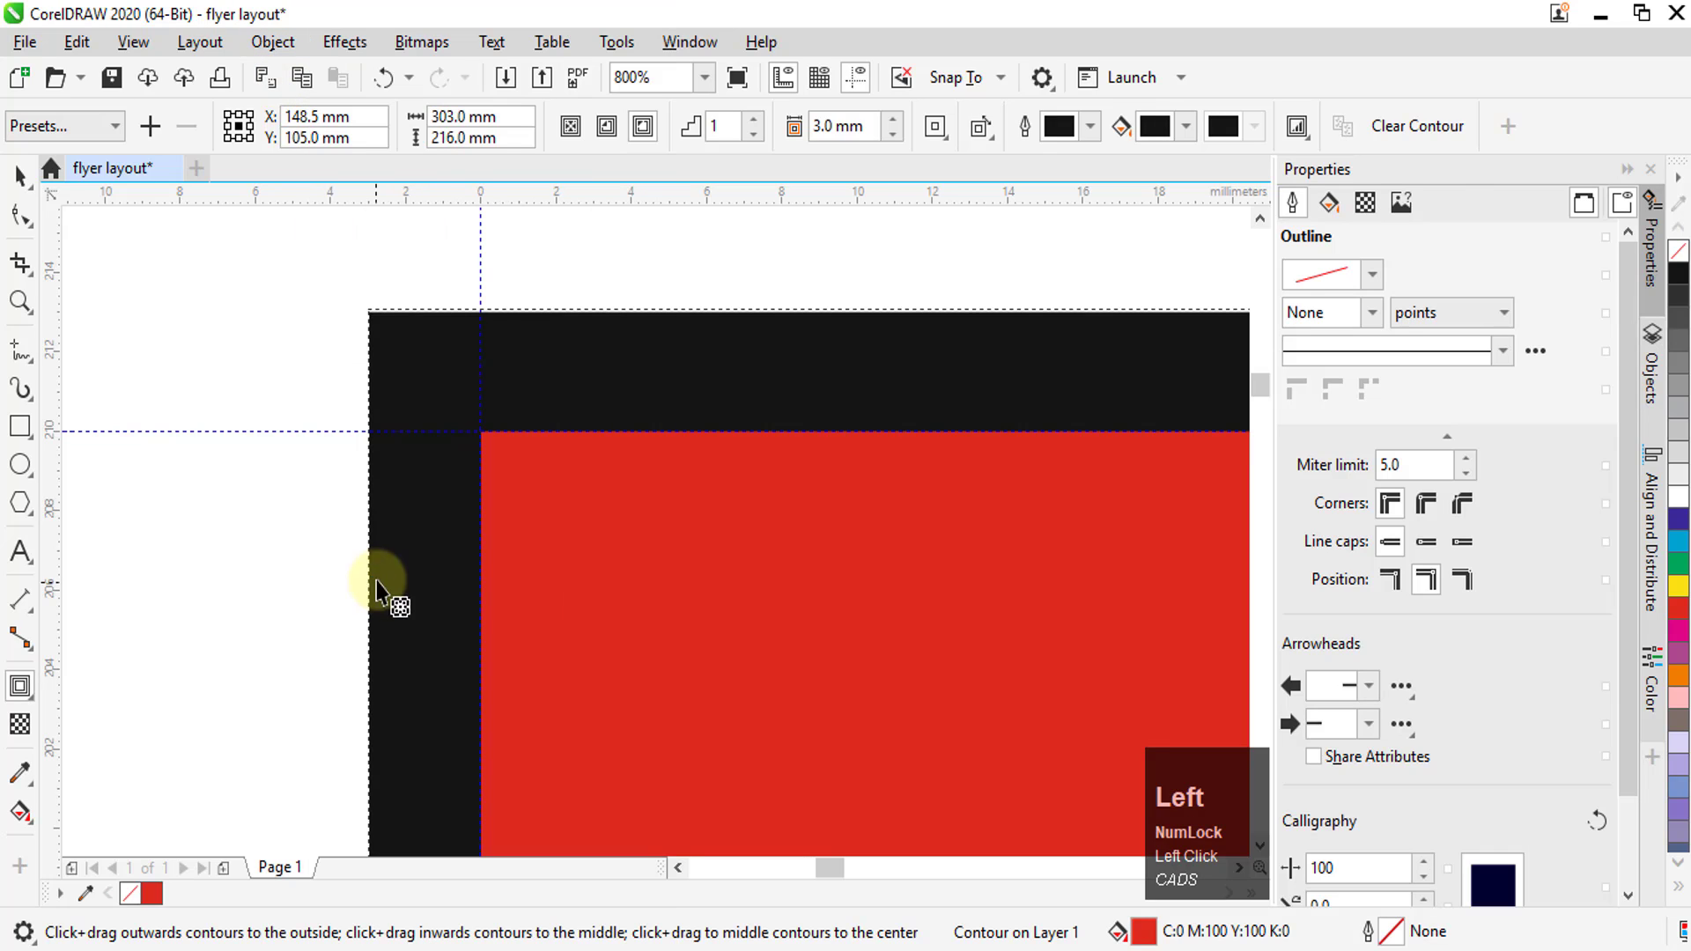
click(20, 174)
click(278, 385)
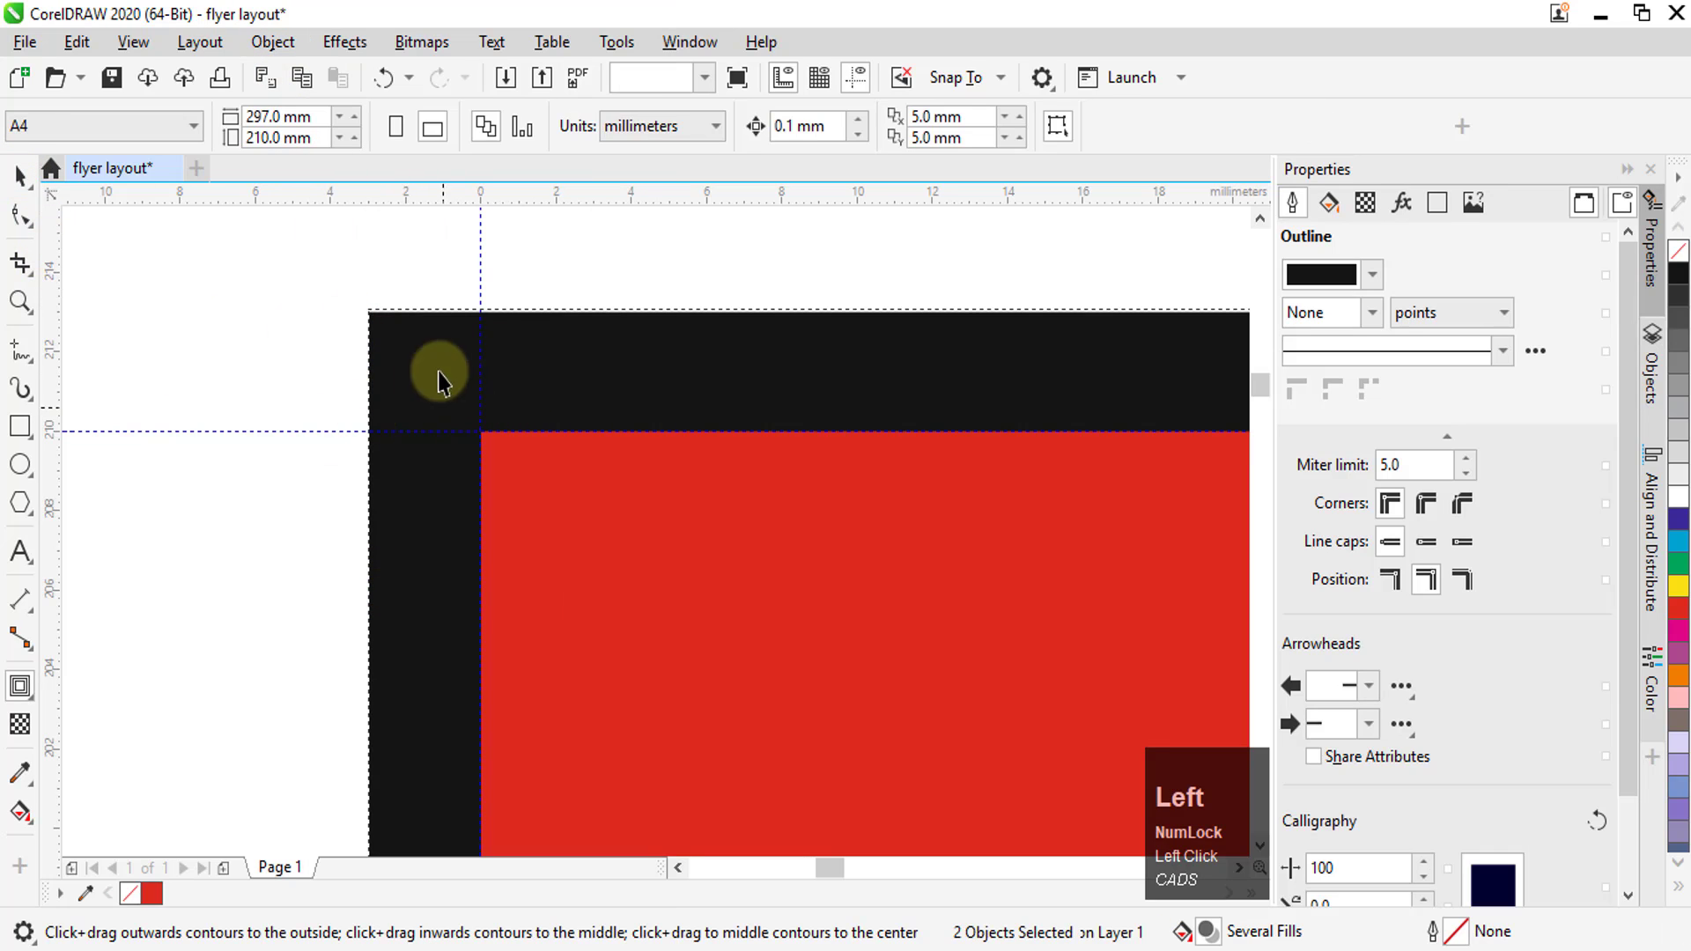
click(438, 372)
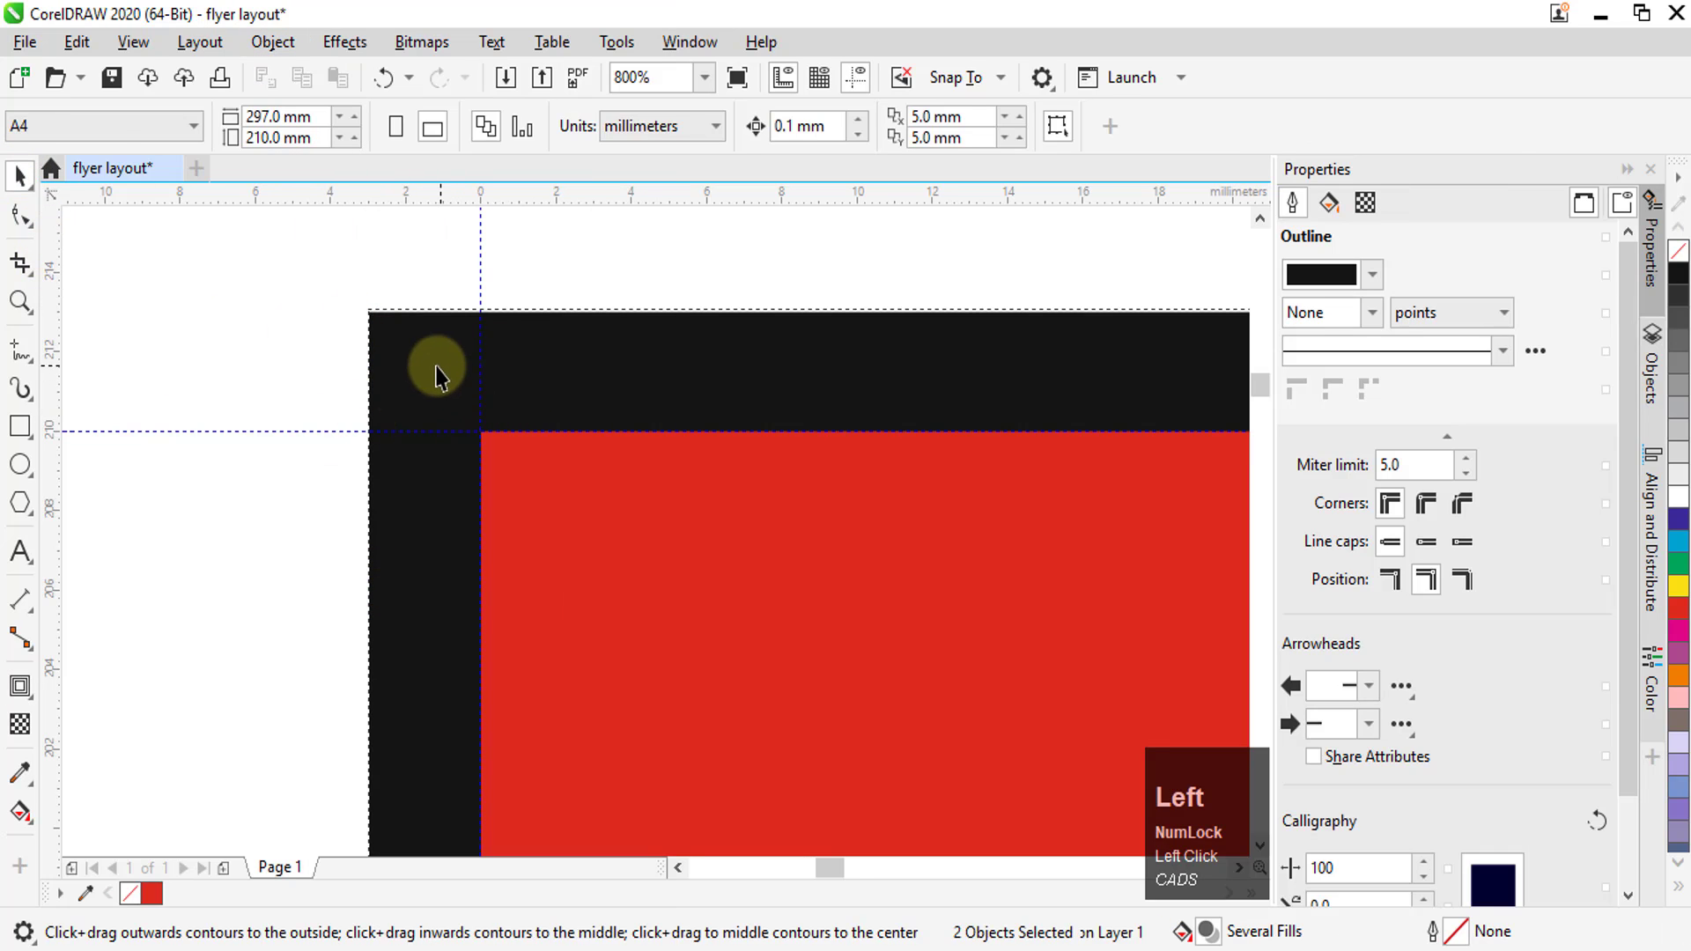
click(1679, 564)
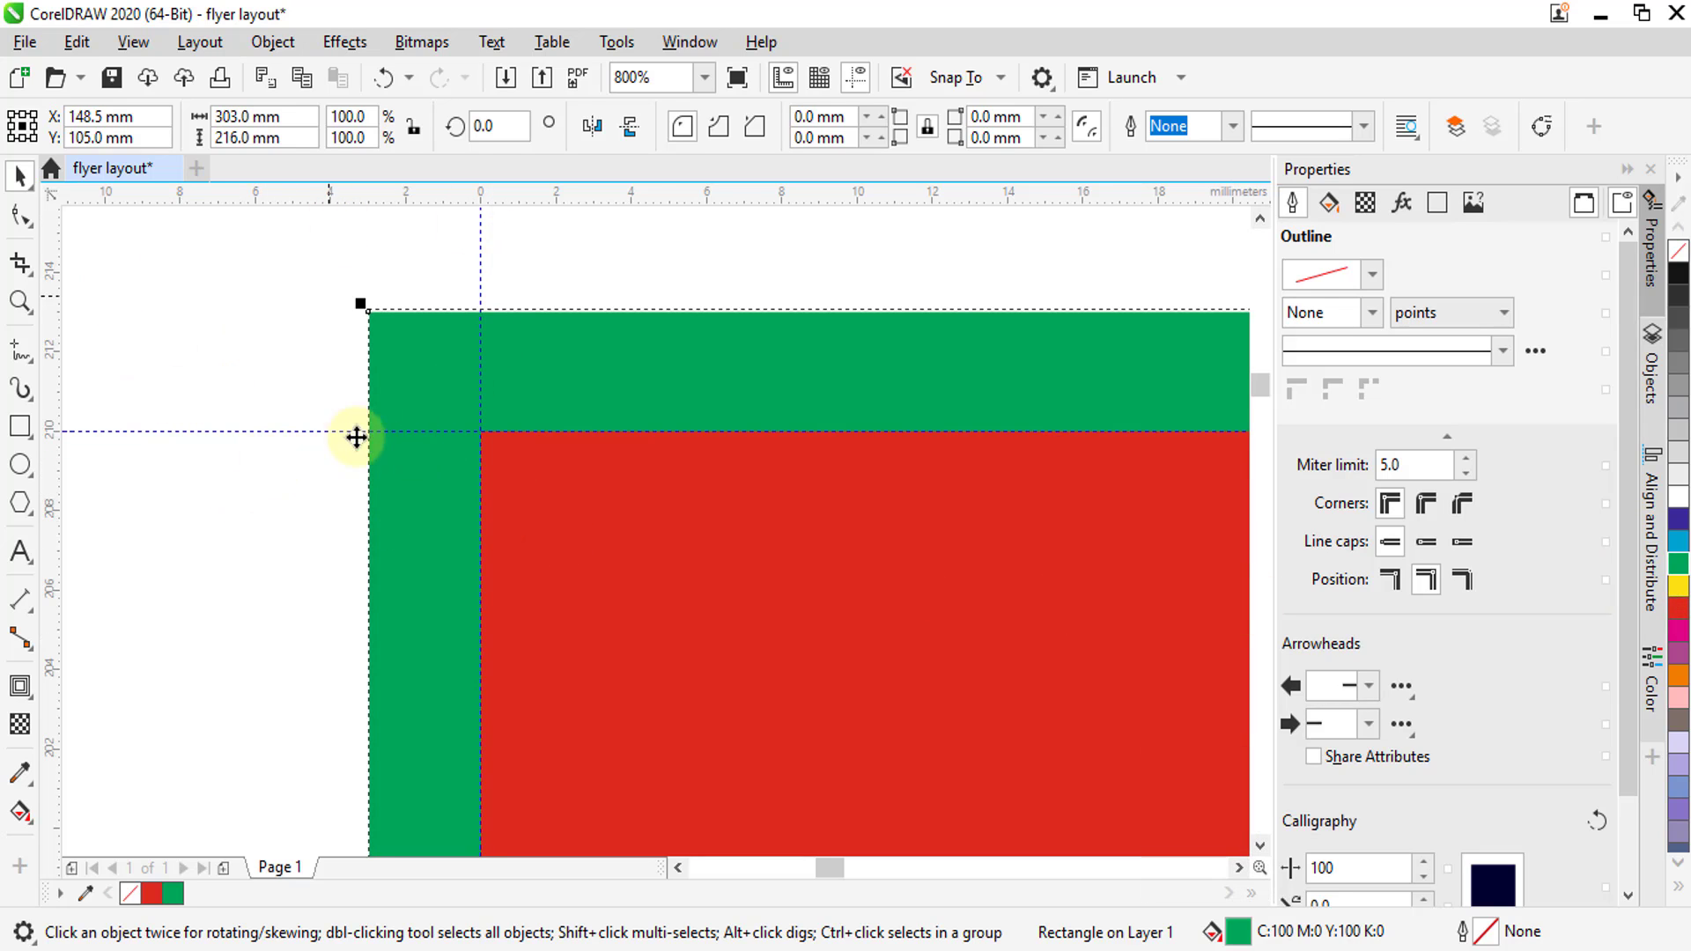
Place a vertical guideline on the green rectangle's left edge at -3 mm and a horizontal one on its top edge at 213 mm
drag(50, 377, 114, 374)
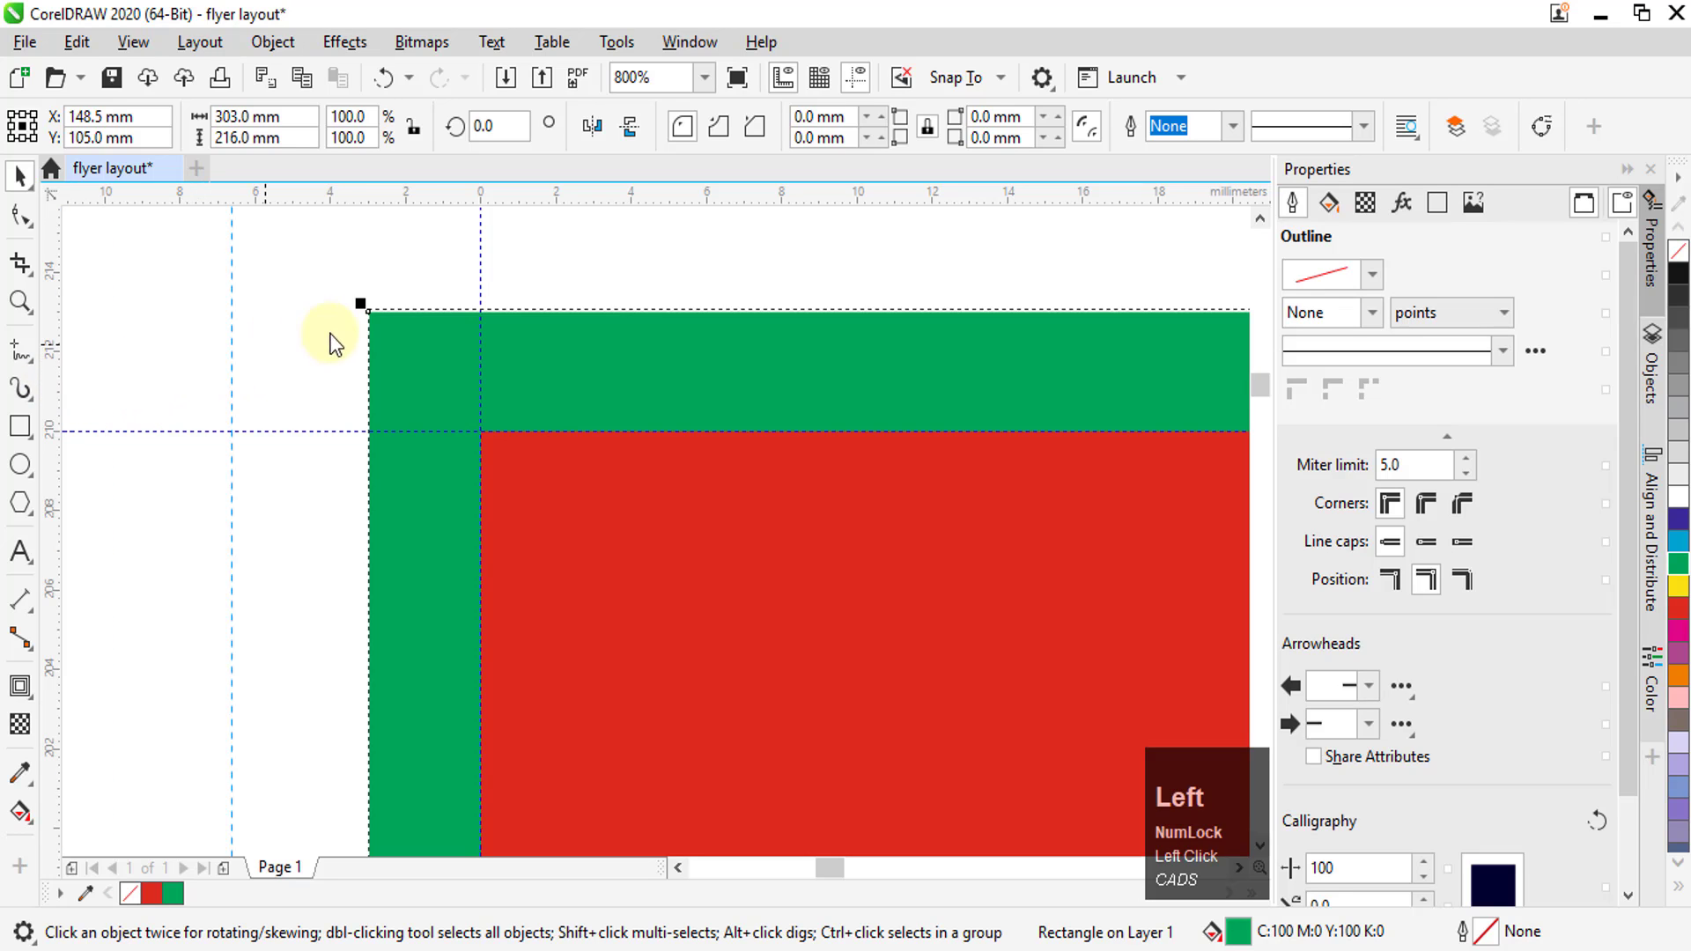
drag(367, 317, 368, 317)
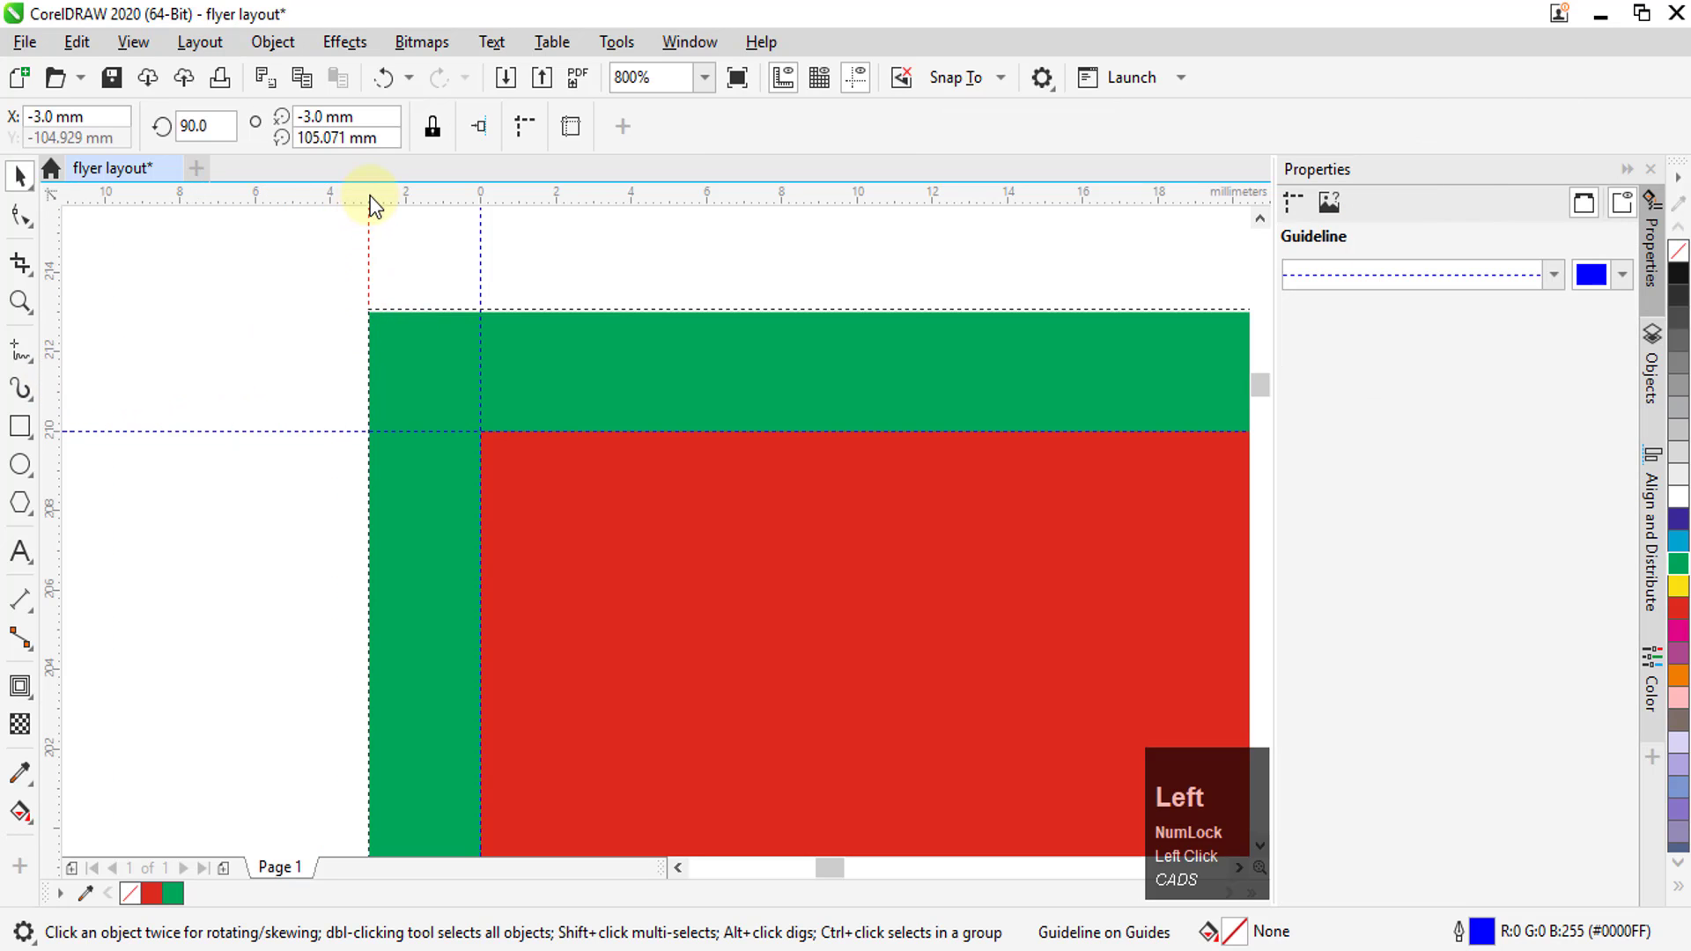
drag(370, 196, 342, 327)
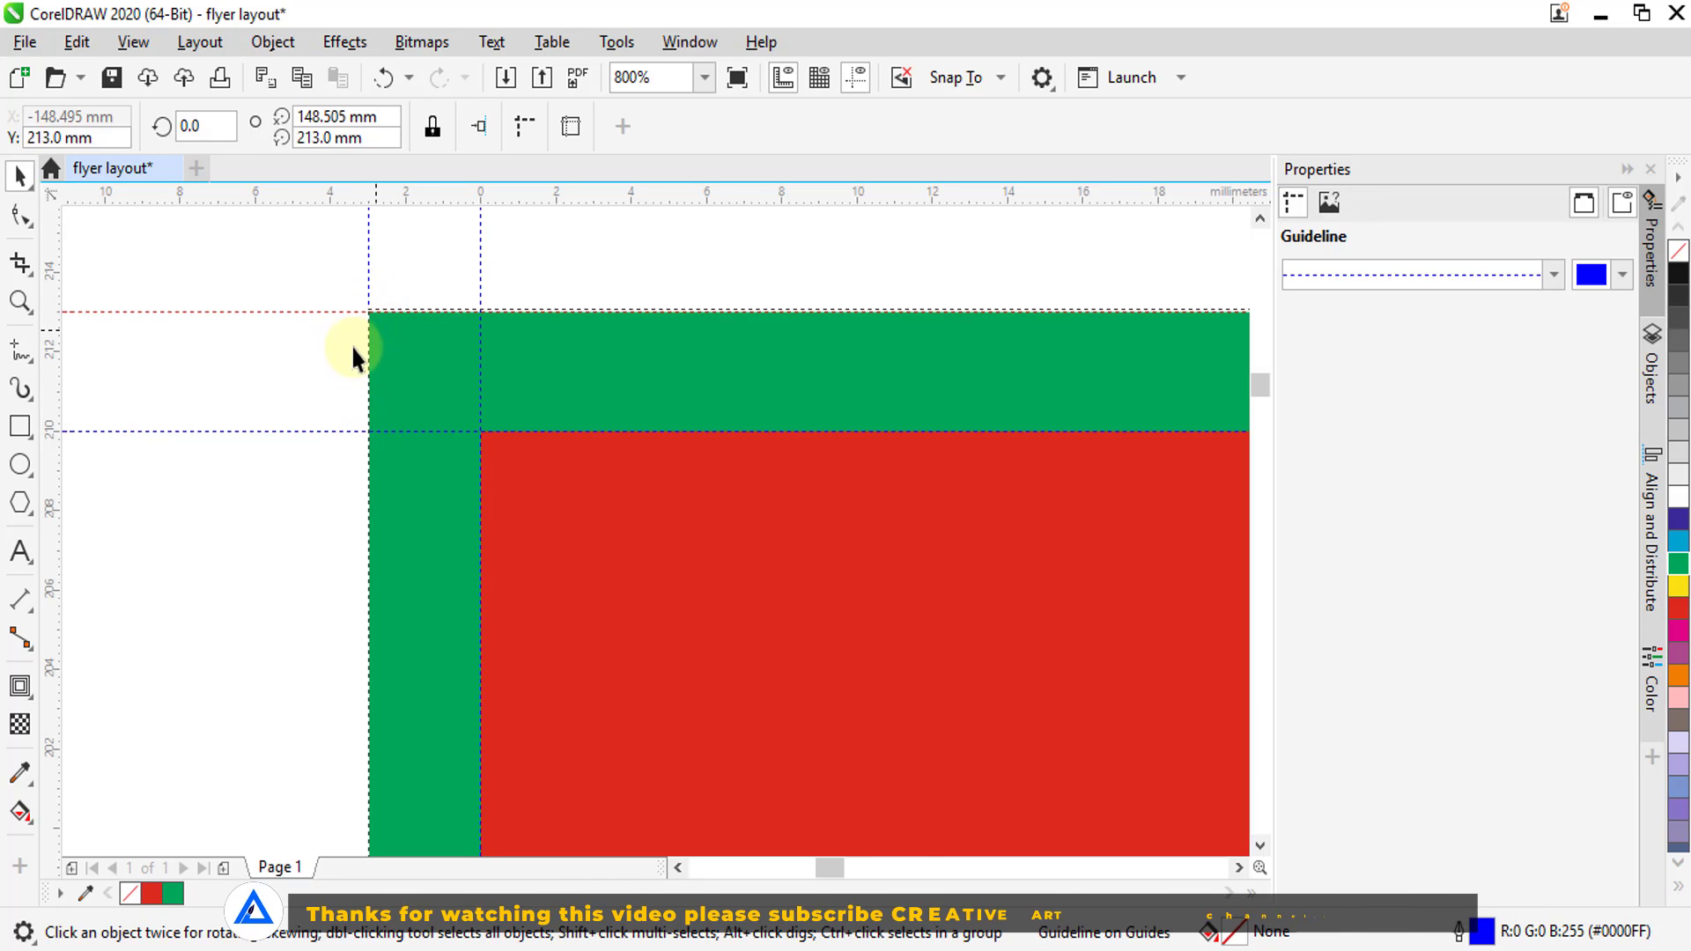
Apply a one-step inside contour with a 3 mm offset to the red rectangle
scroll(350, 314, up, 2)
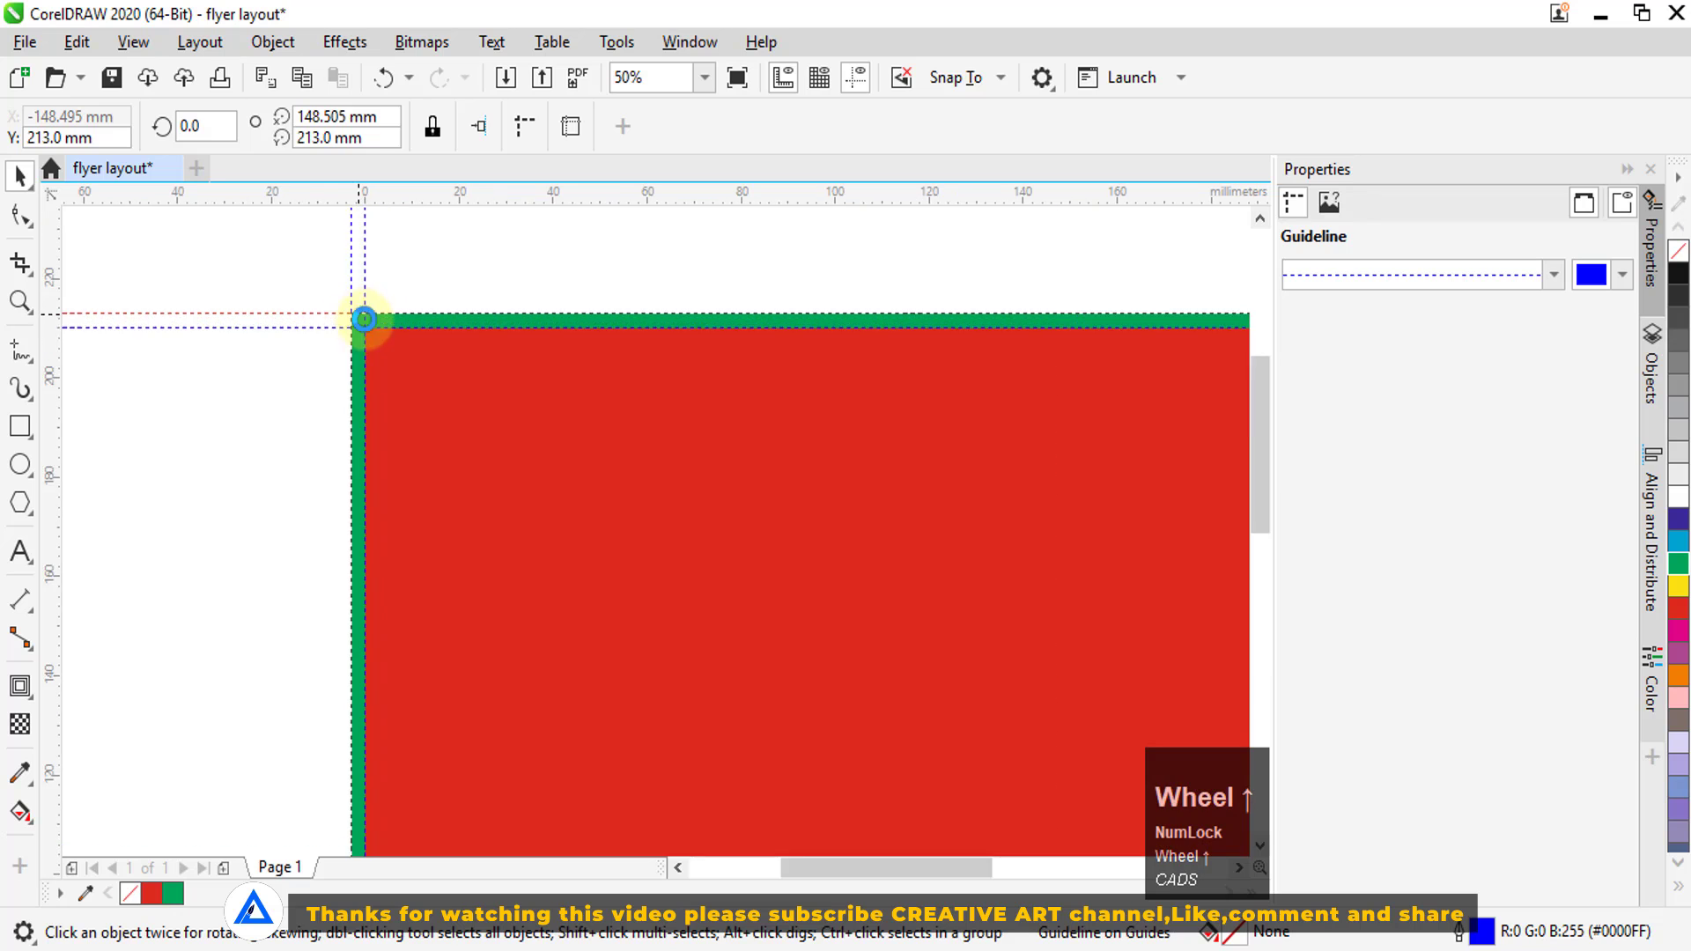
scroll(479, 458, down, 2)
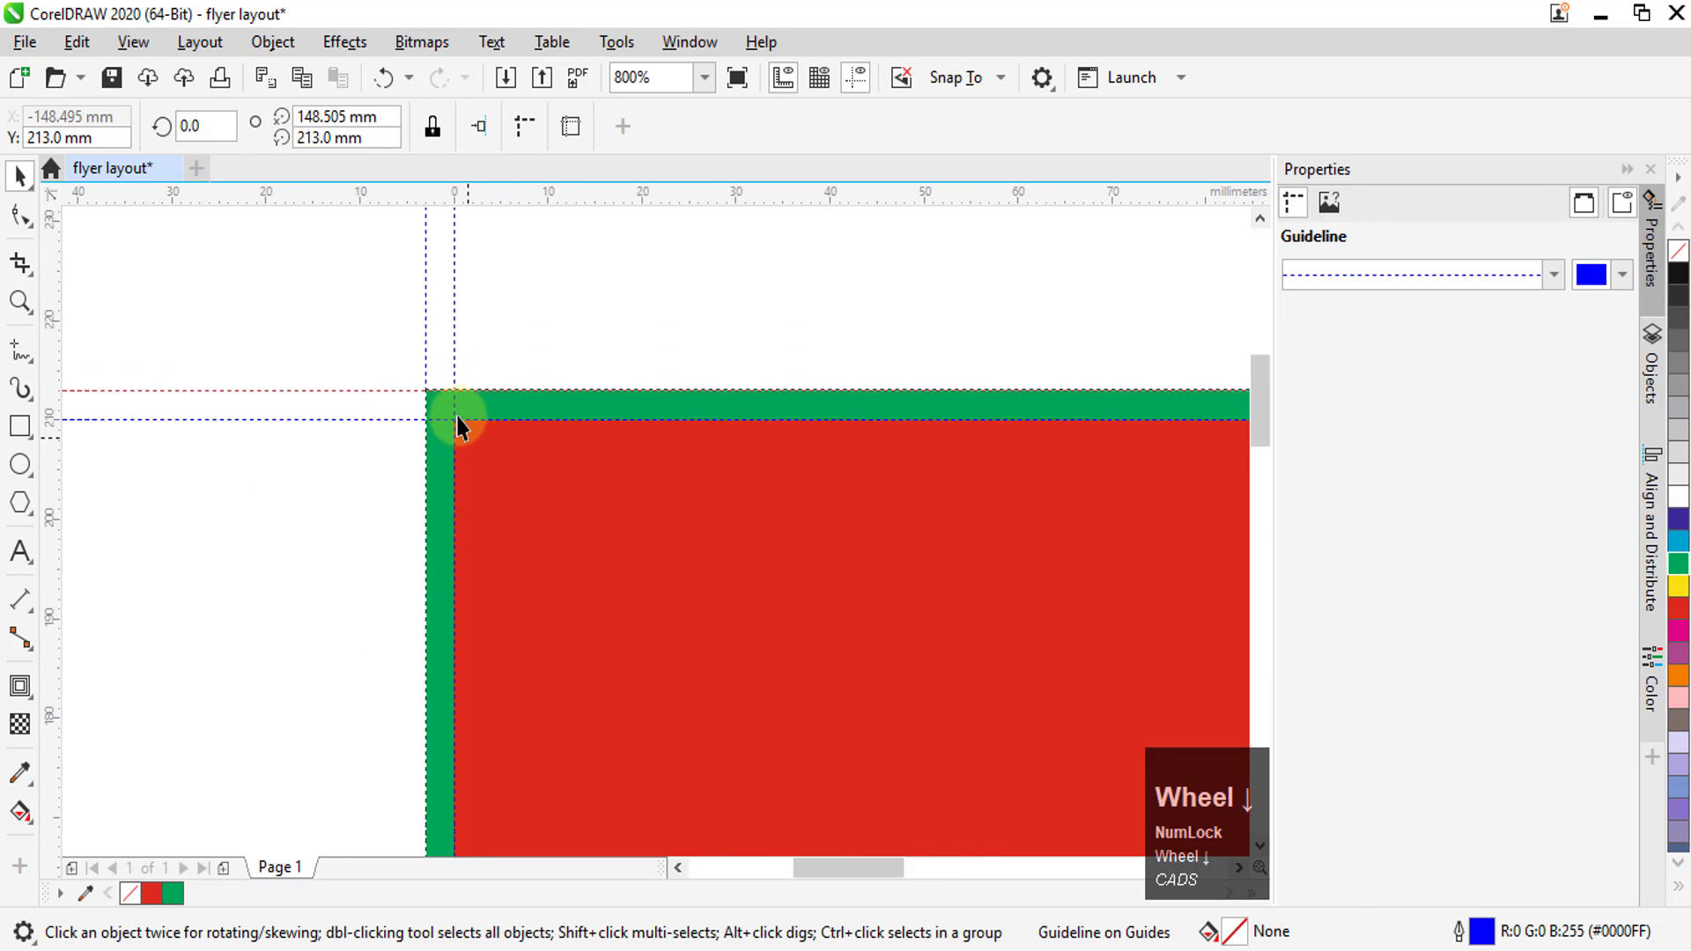
scroll(451, 408, up, 2)
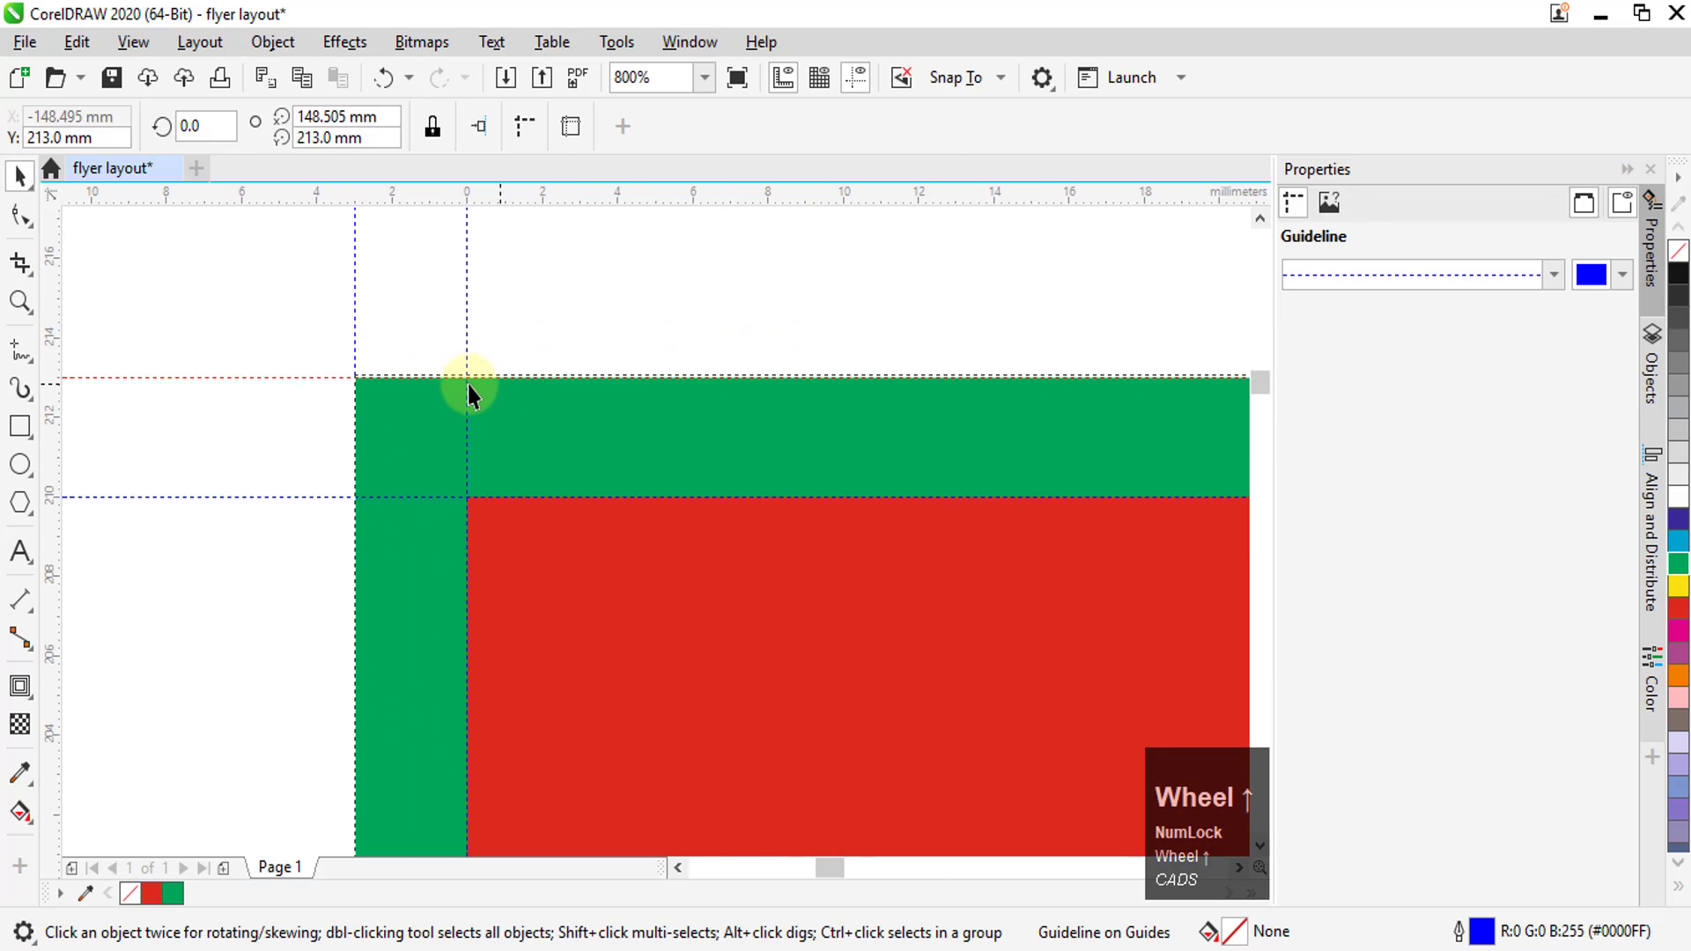
scroll(445, 473, up, 2)
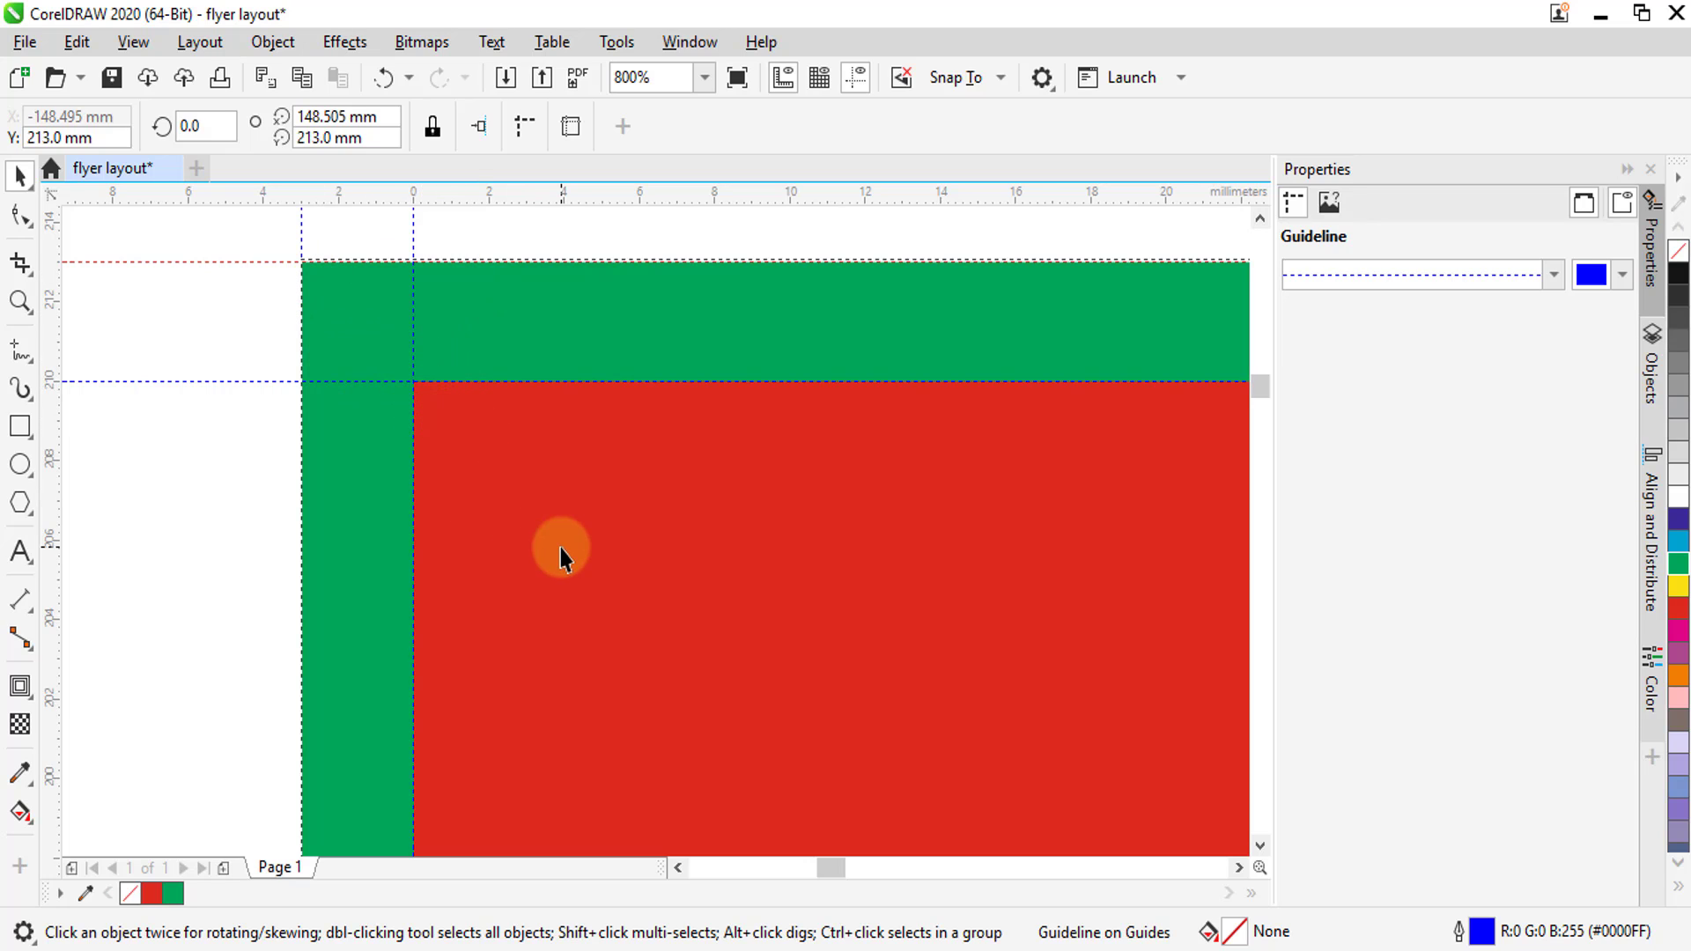
click(494, 458)
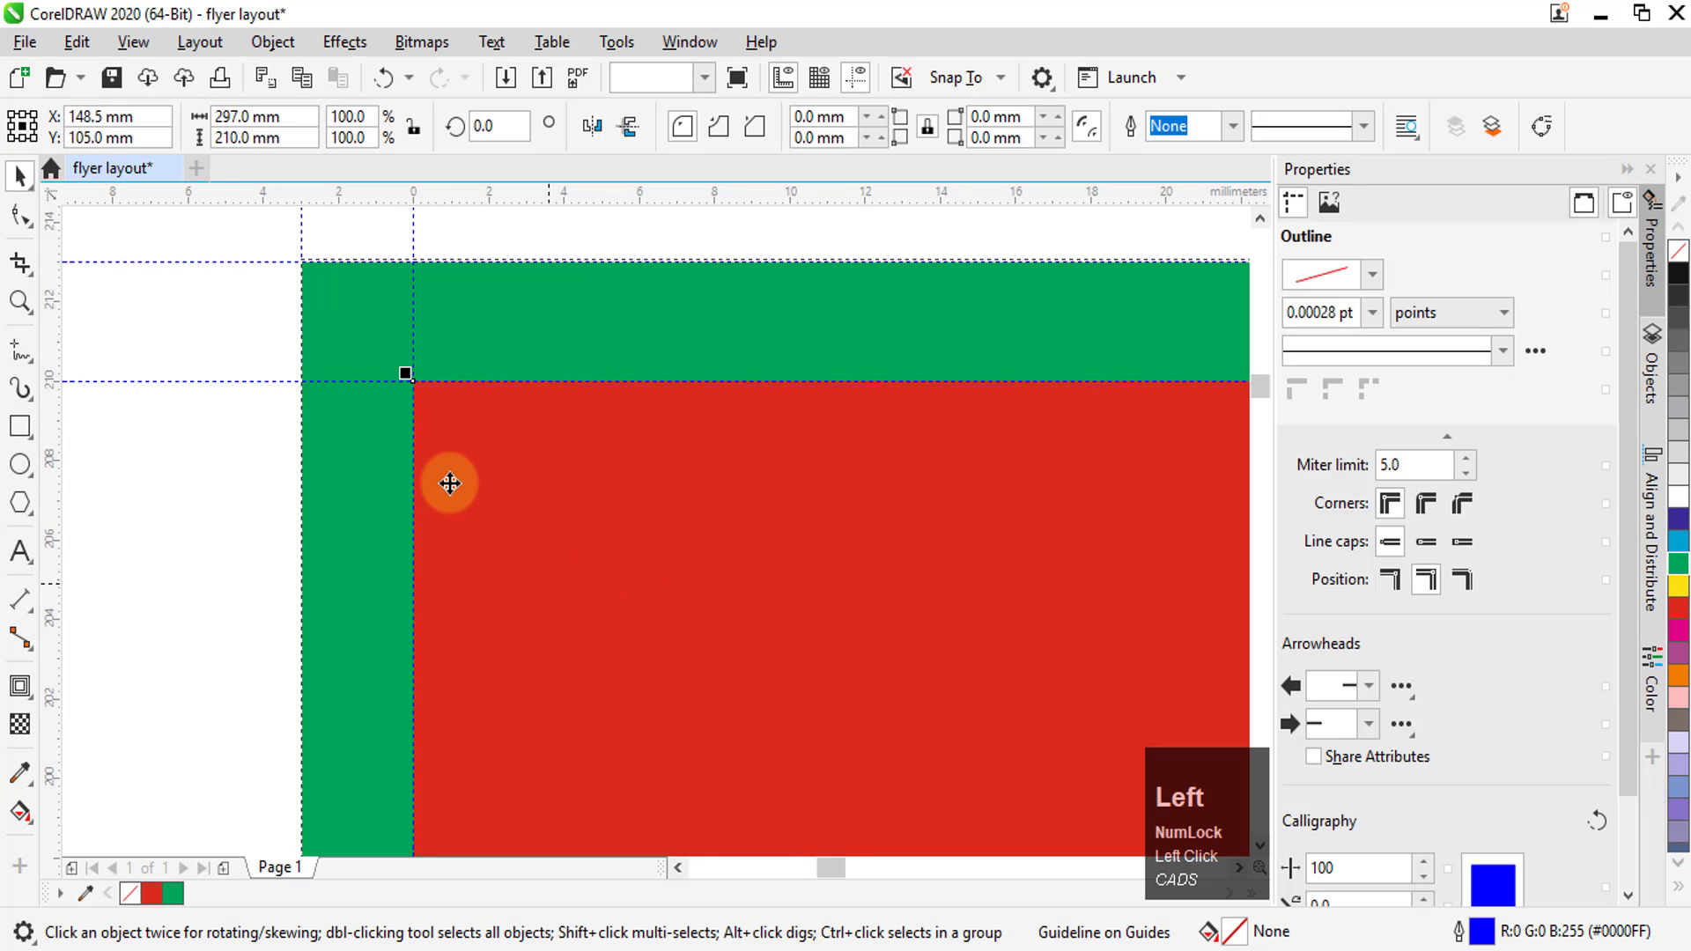
click(21, 686)
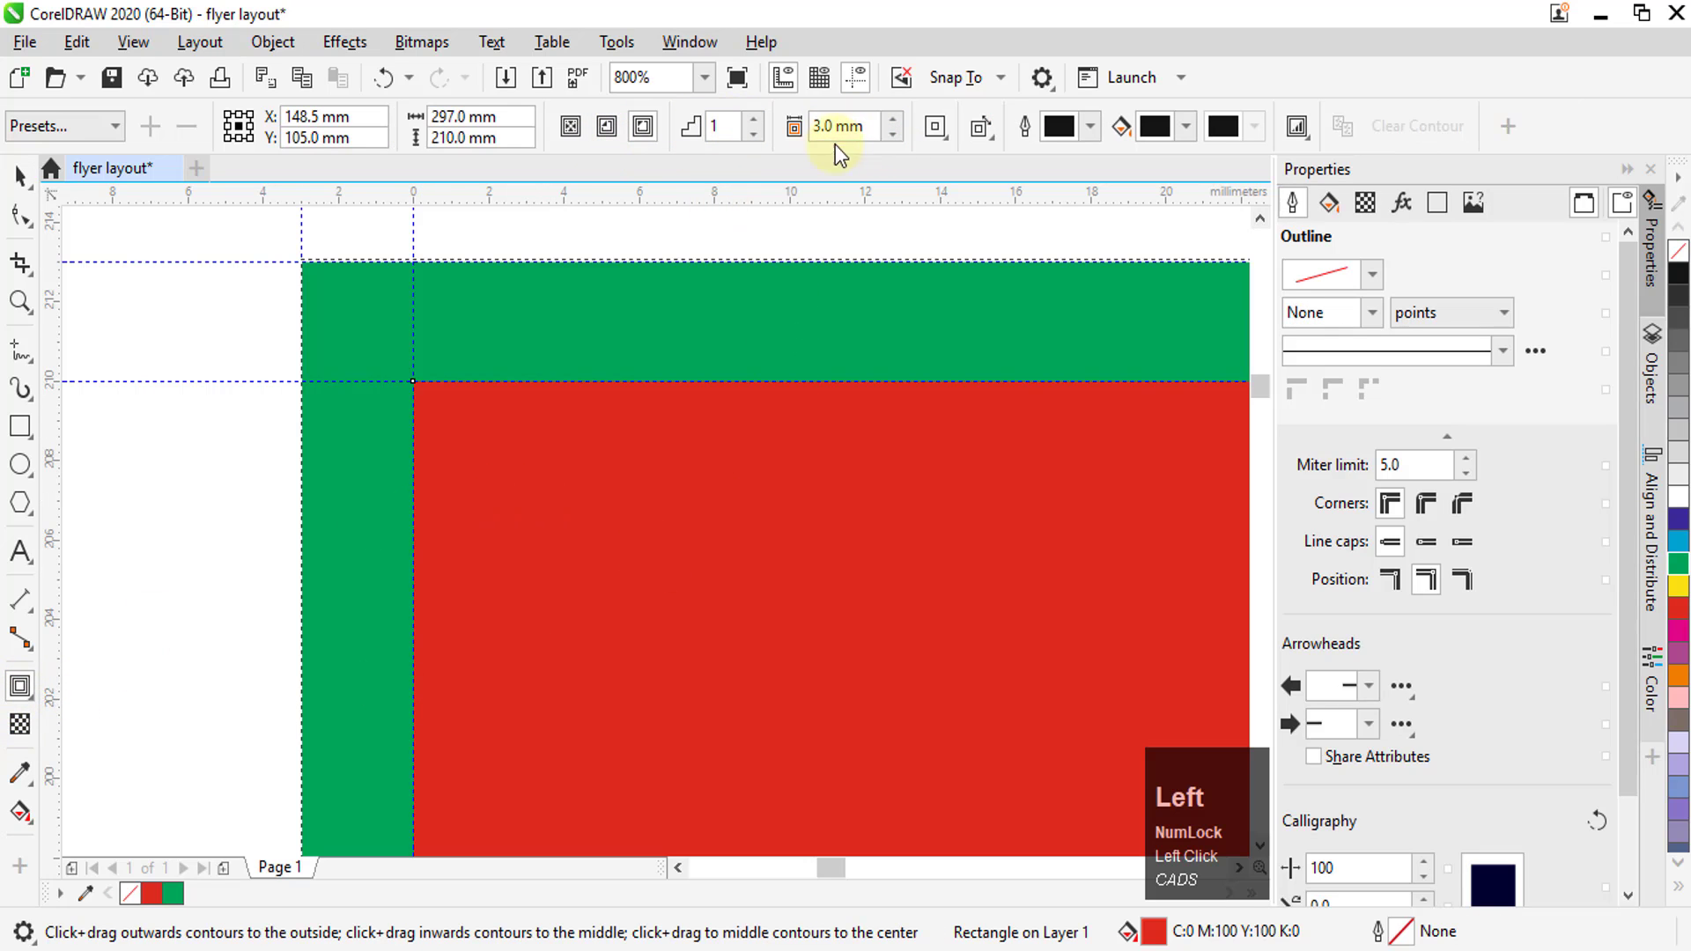
click(817, 126)
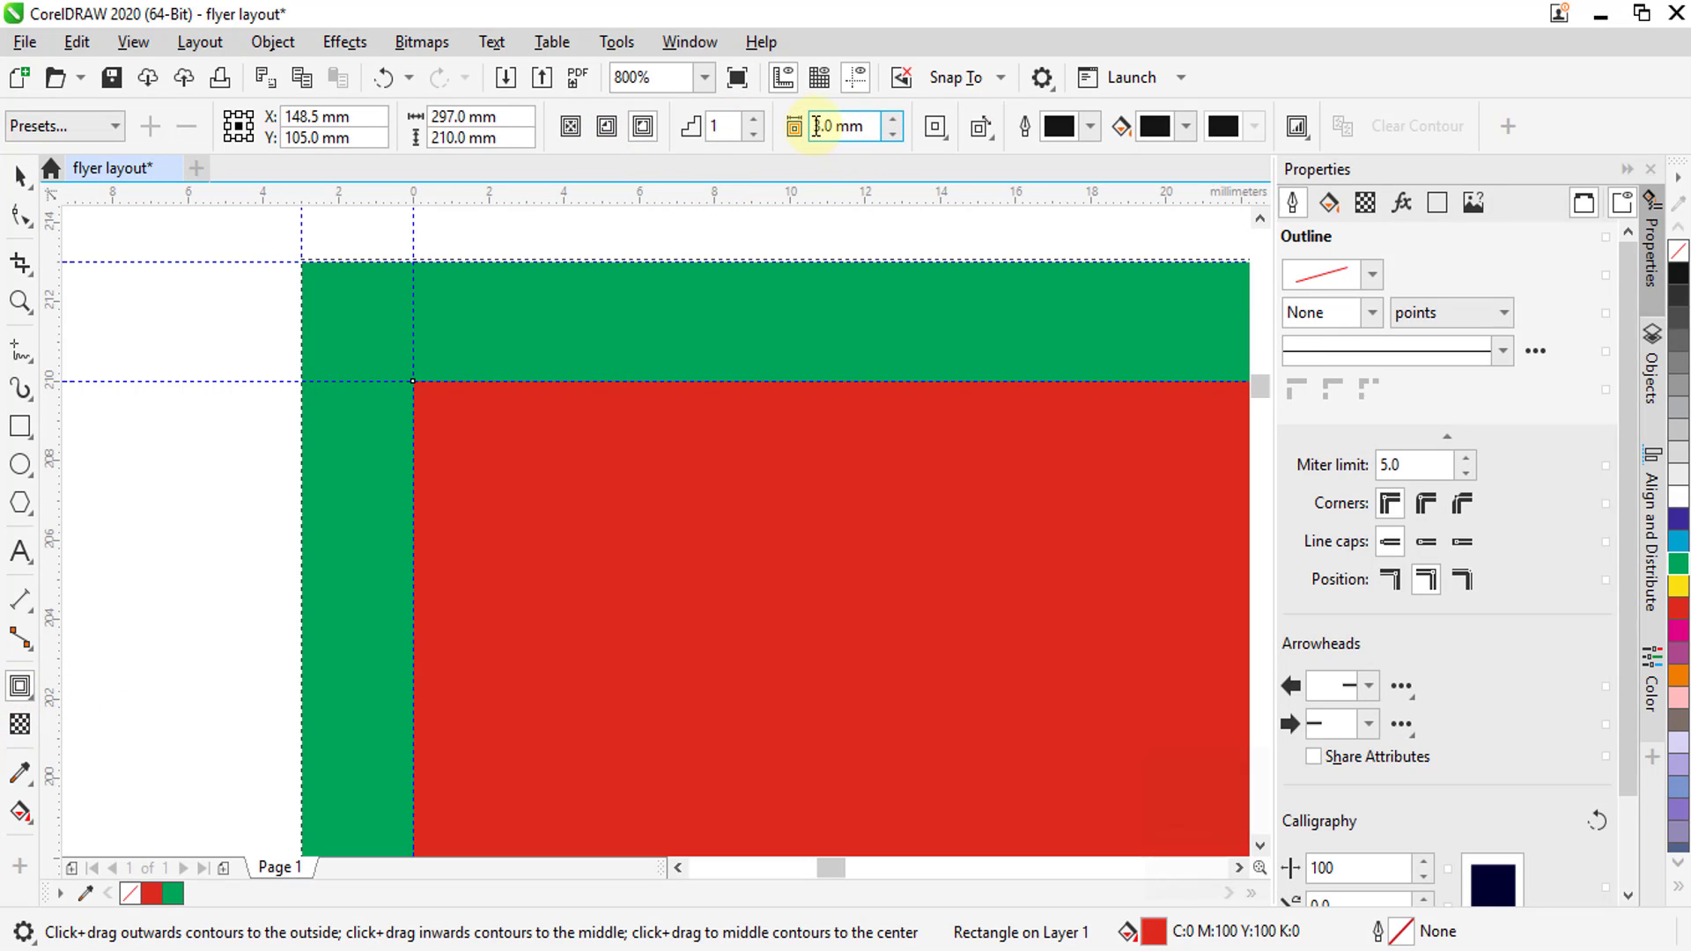
click(614, 128)
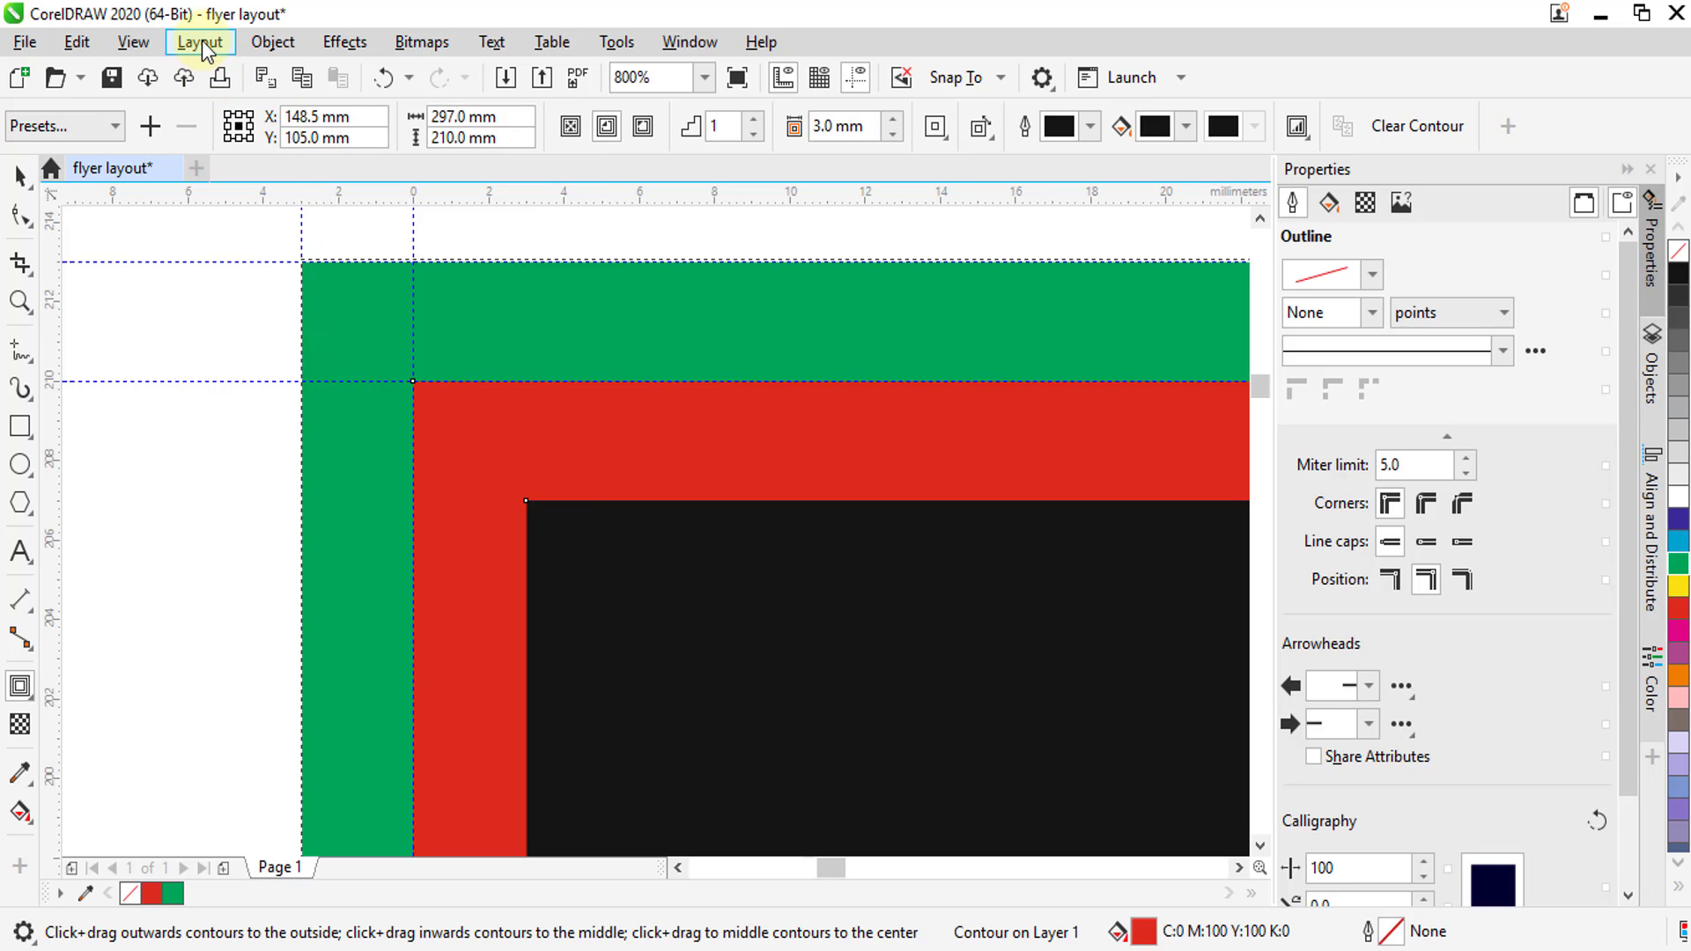
Break the inside contour apart and fill the separated inner rectangle with 30% black, leaving nothing selected
click(271, 43)
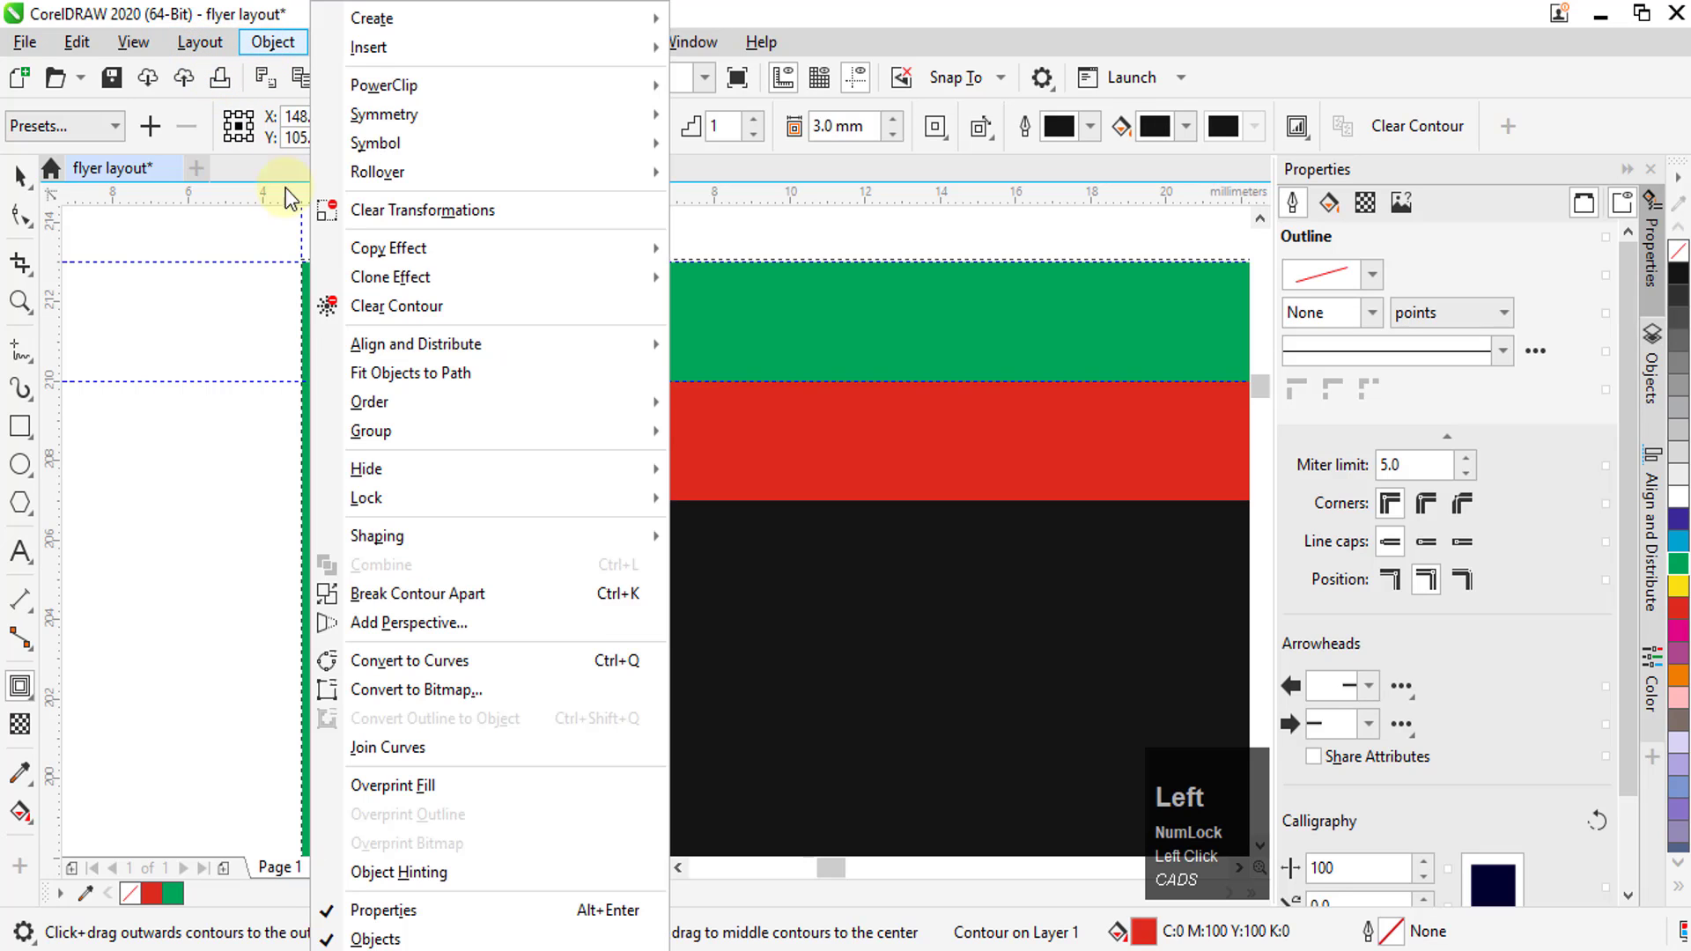
click(383, 601)
click(21, 175)
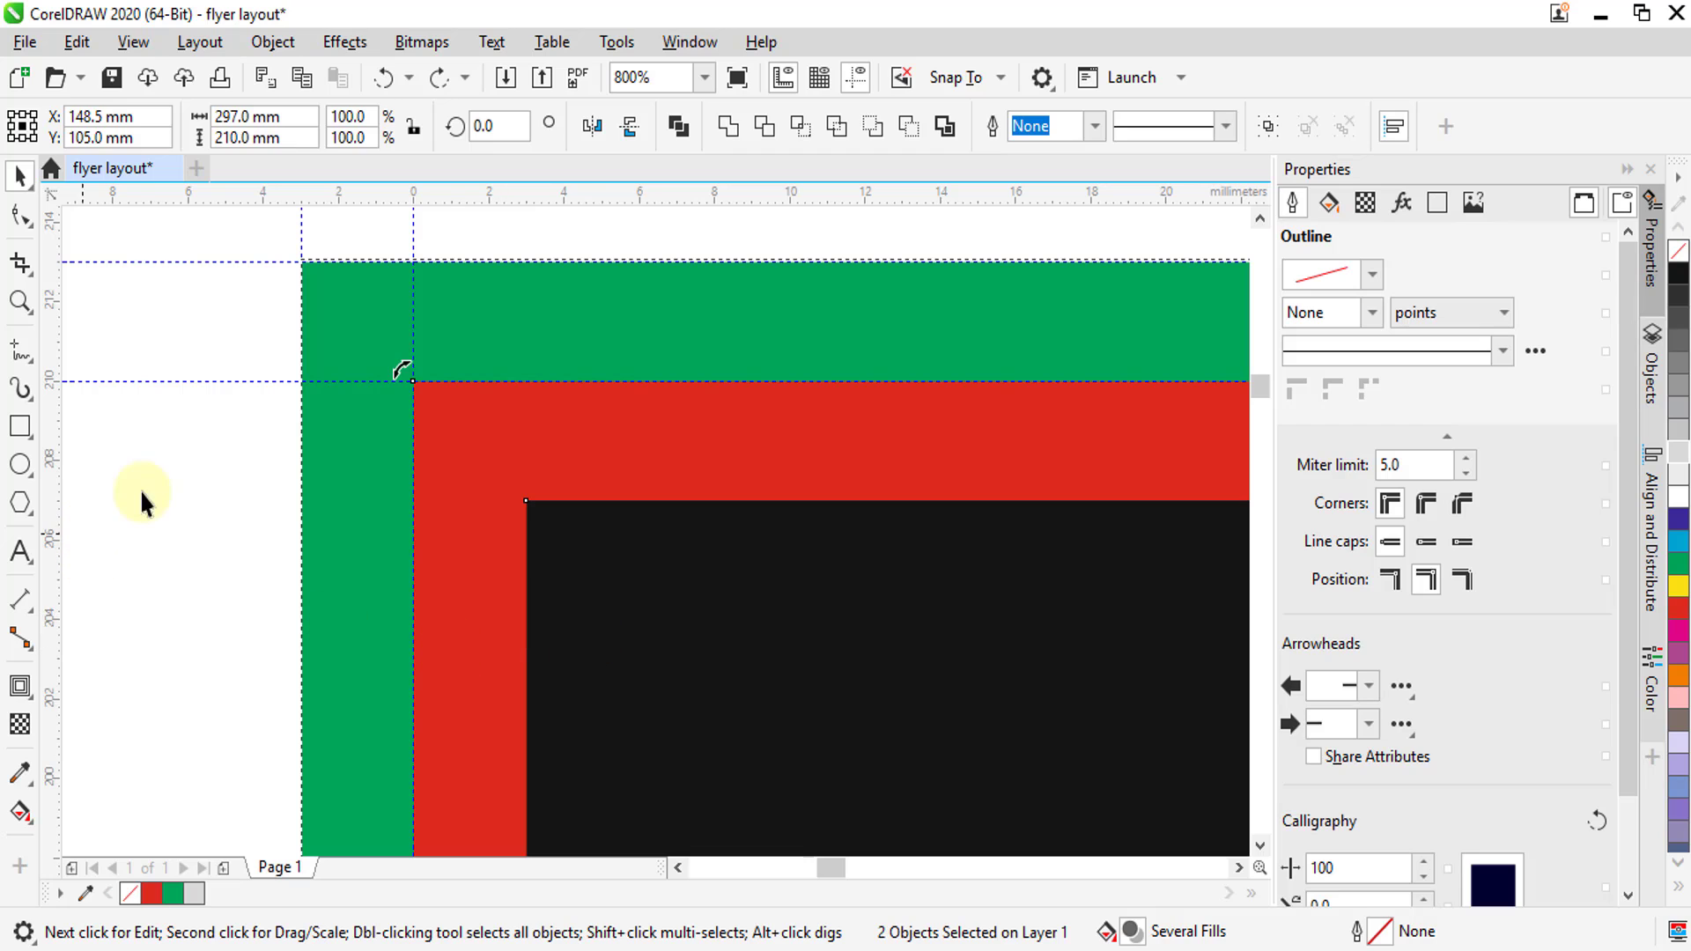
click(1019, 664)
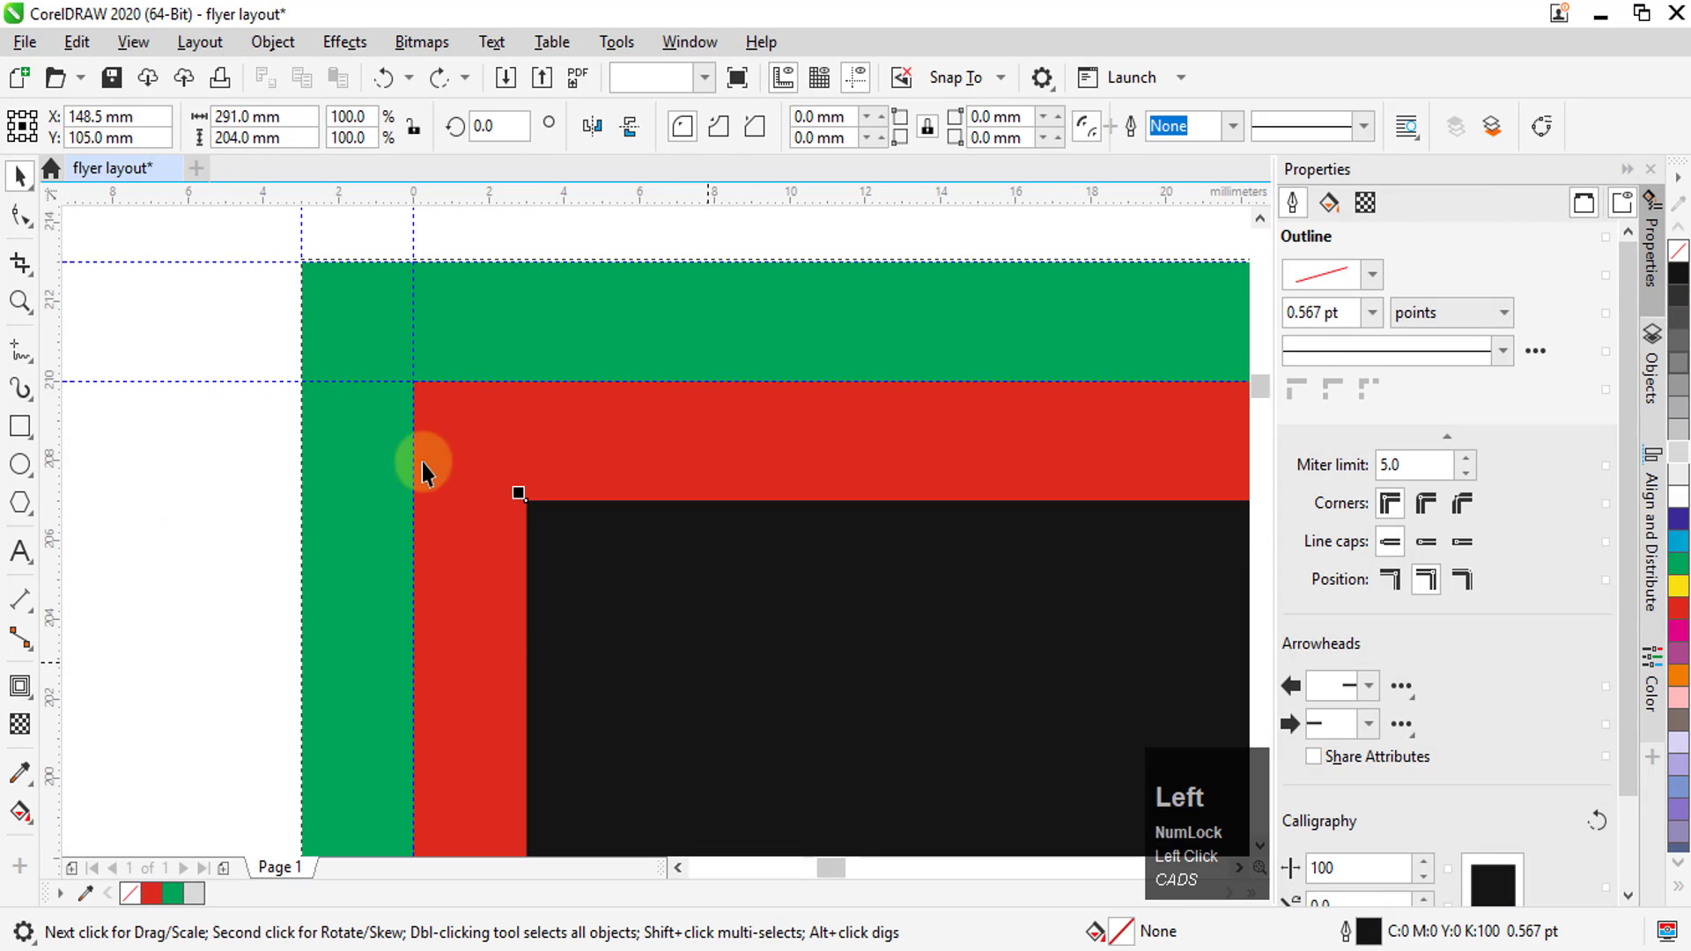
click(1679, 453)
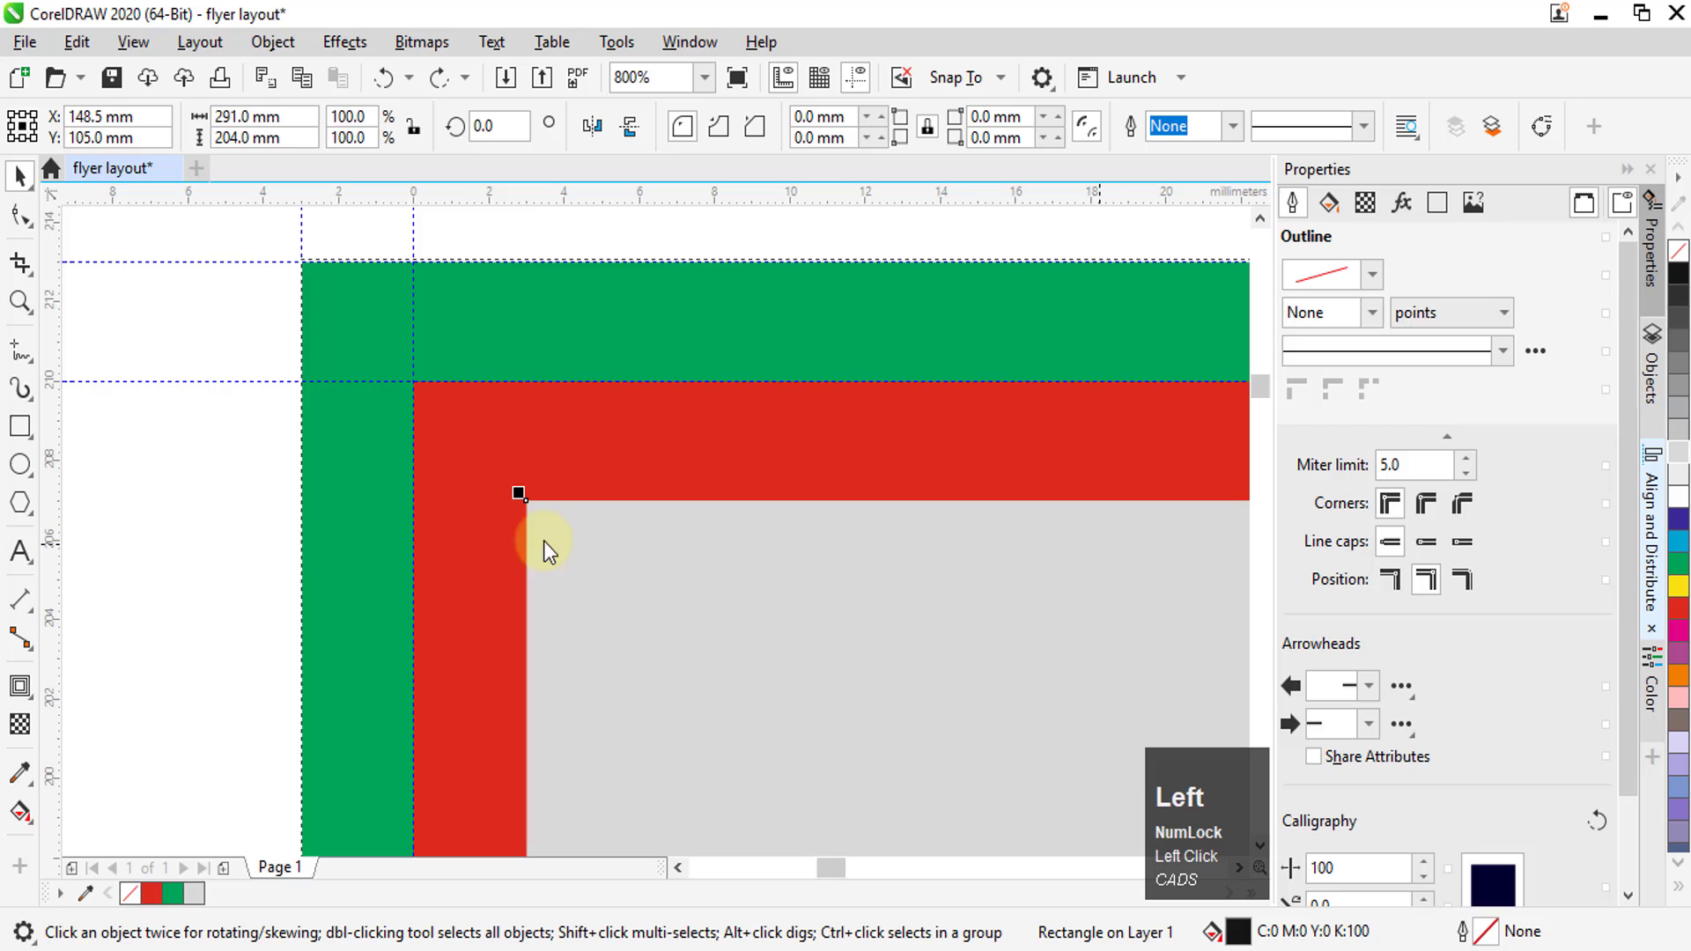
click(1683, 427)
click(183, 442)
scroll(378, 408, up, 1)
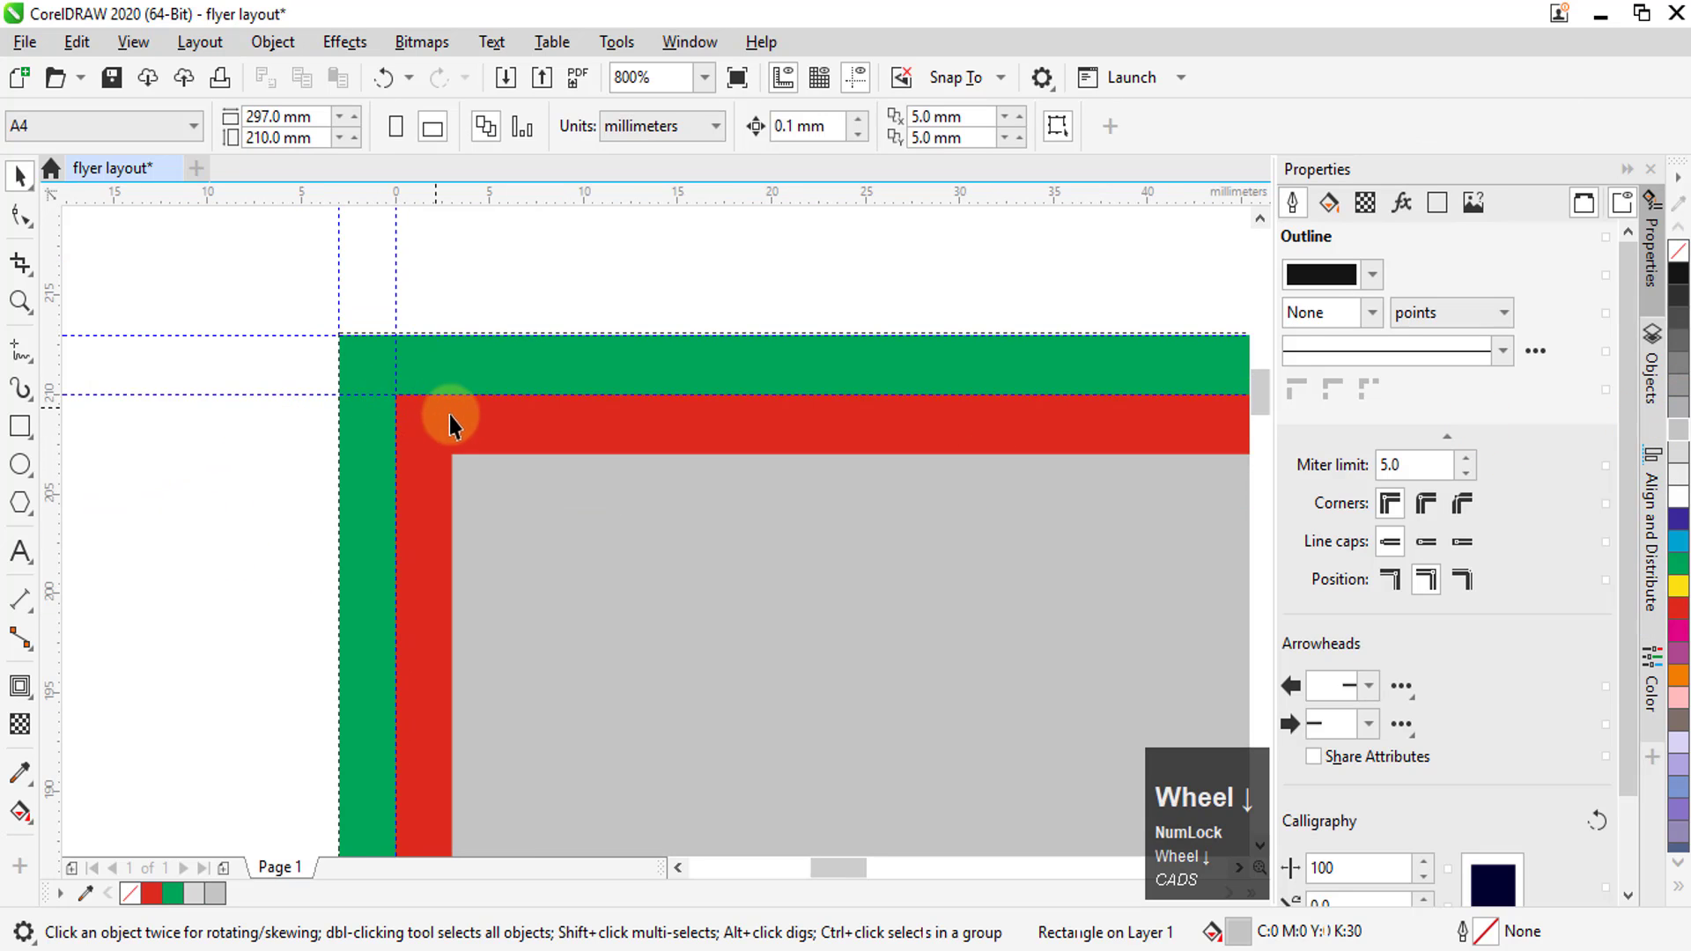
scroll(436, 429, up, 1)
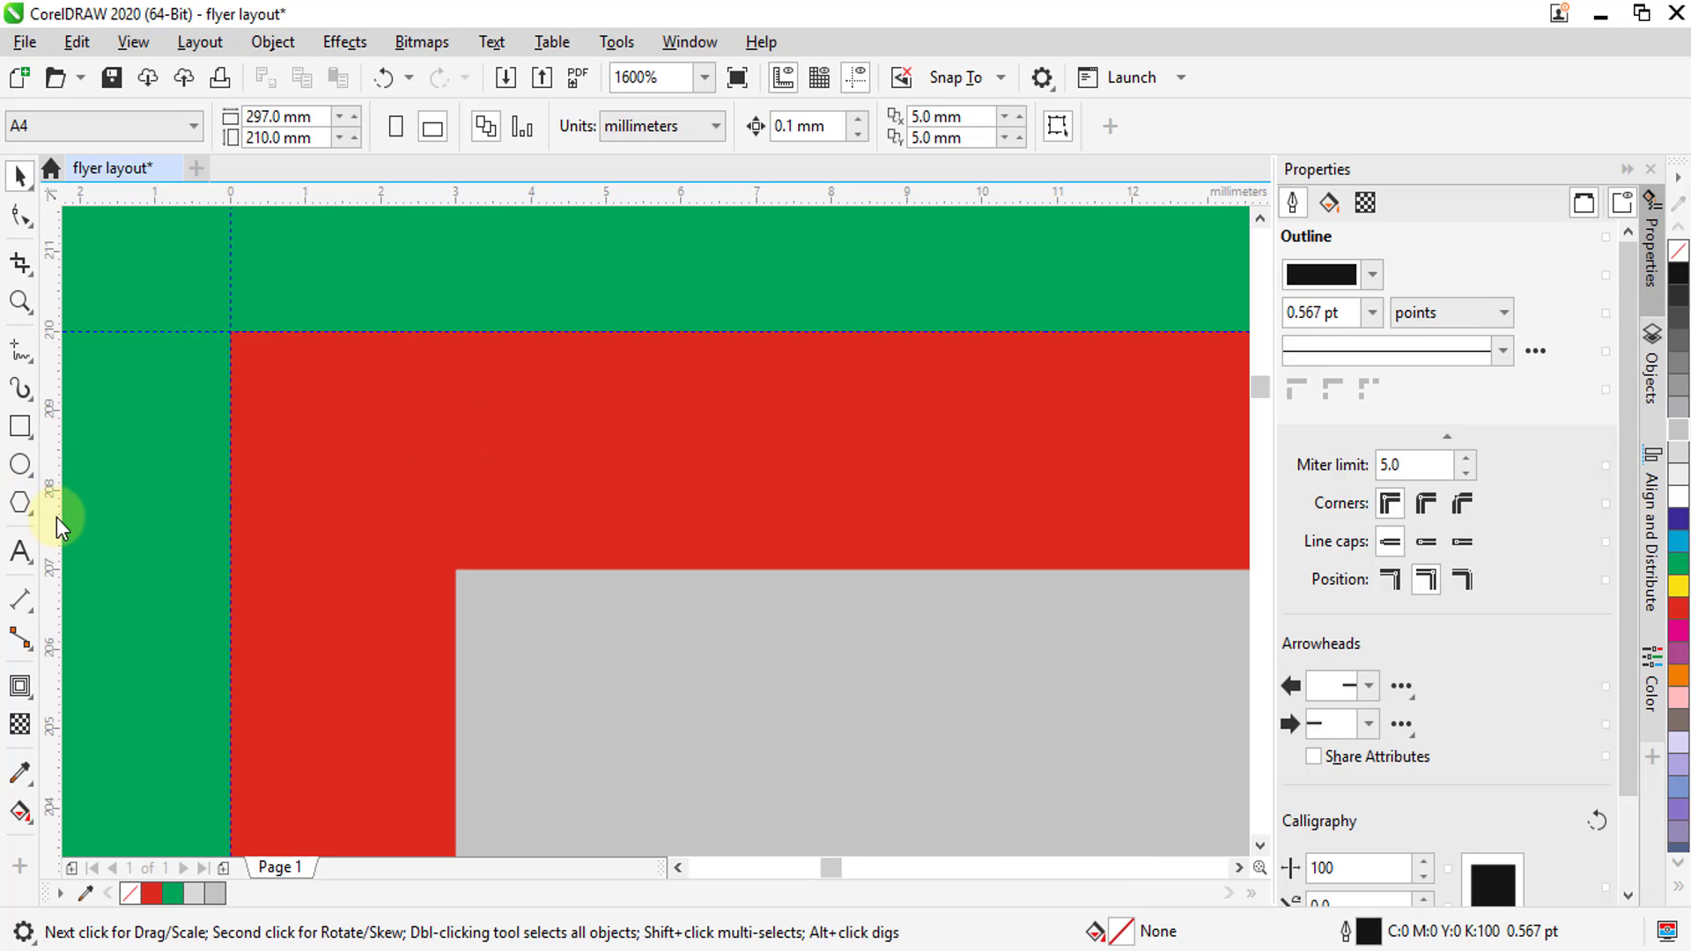
Place a vertical guideline on the grey rectangle's left edge at 3 mm and a horizontal one on its top edge at 207 mm
drag(56, 516, 469, 202)
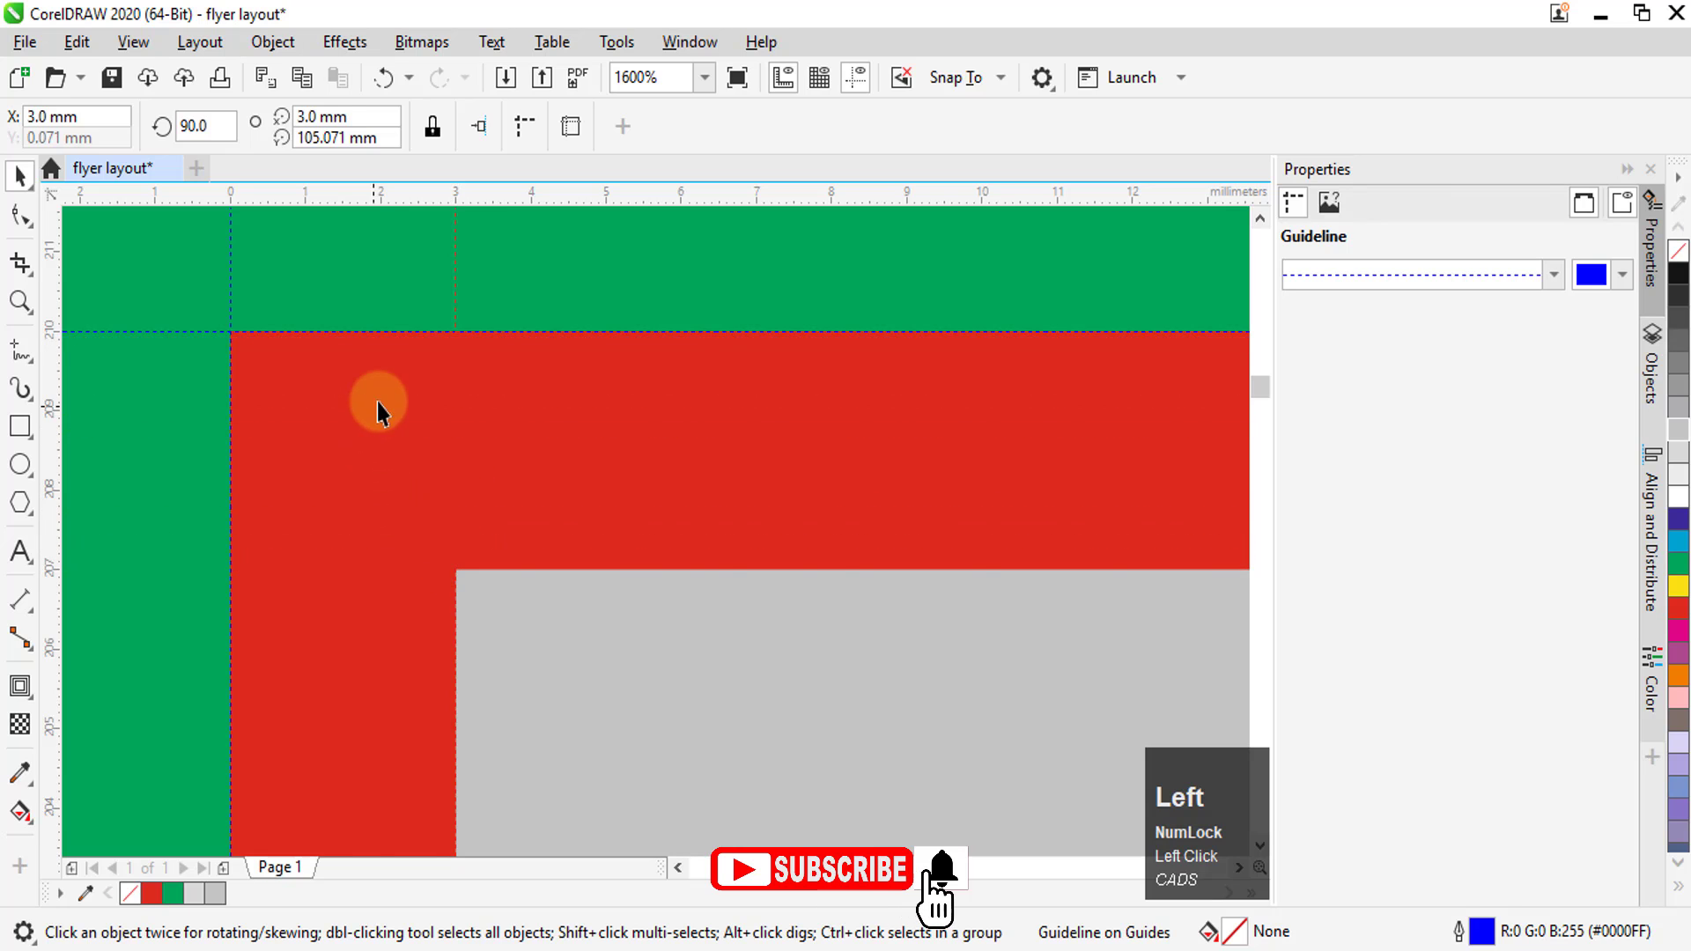
scroll(379, 396, down, 12)
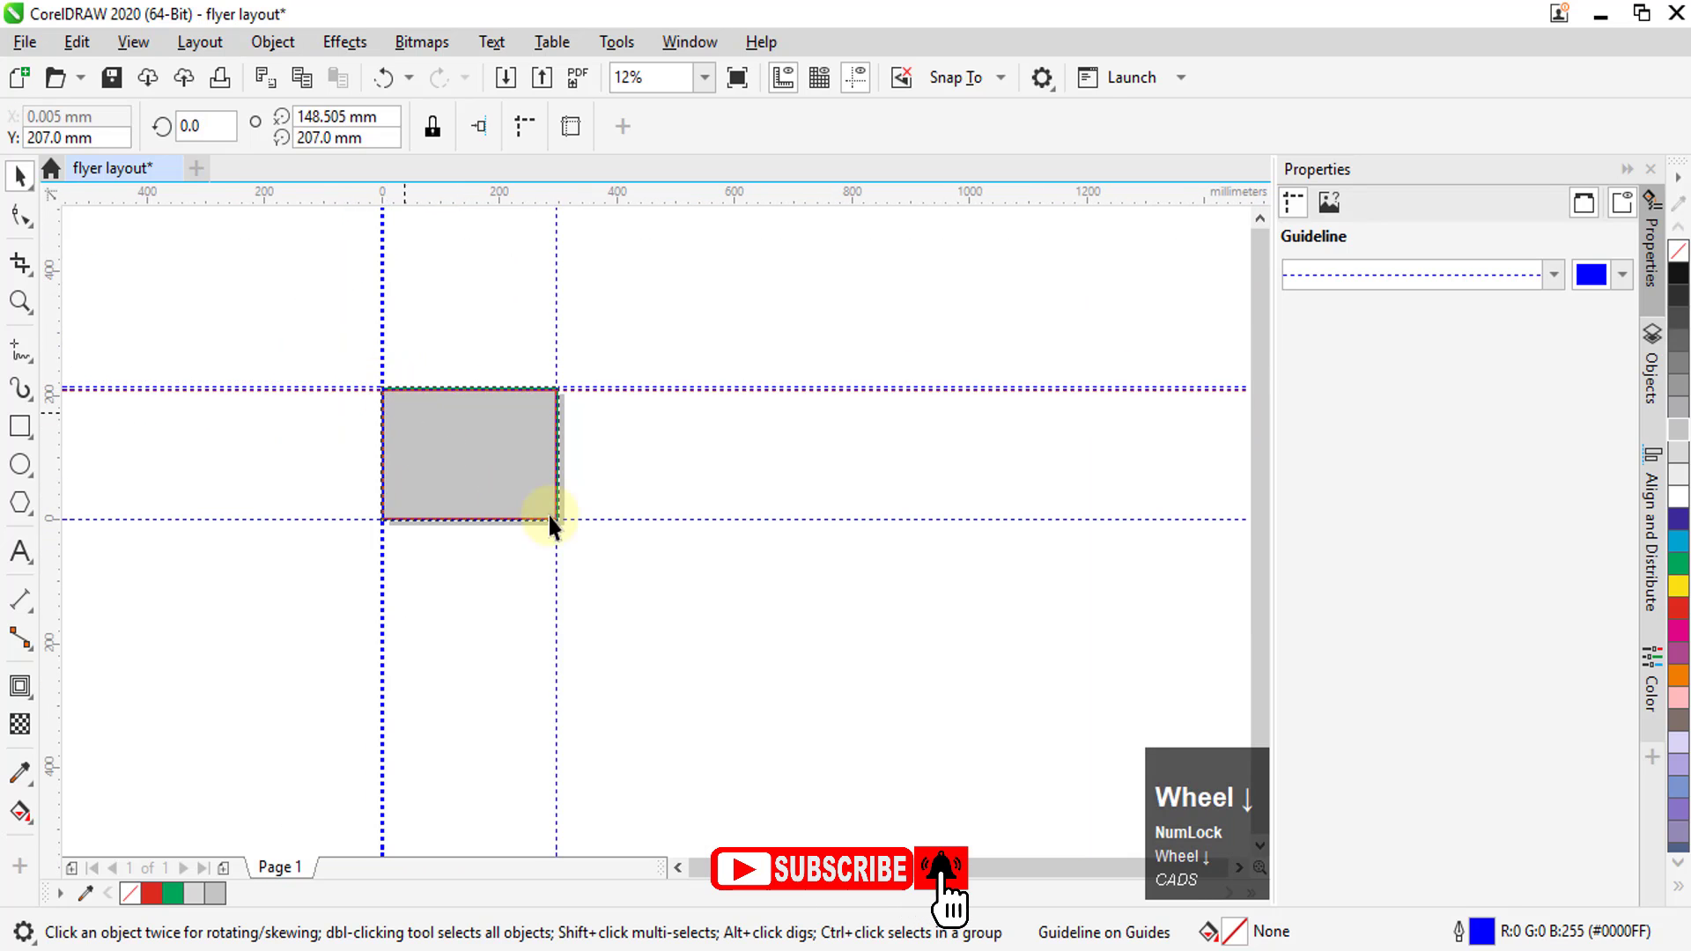
Place a horizontal guideline on the green rectangle's bottom edge at -3 mm and a vertical one on its right edge at 300 mm
scroll(553, 520, up, 6)
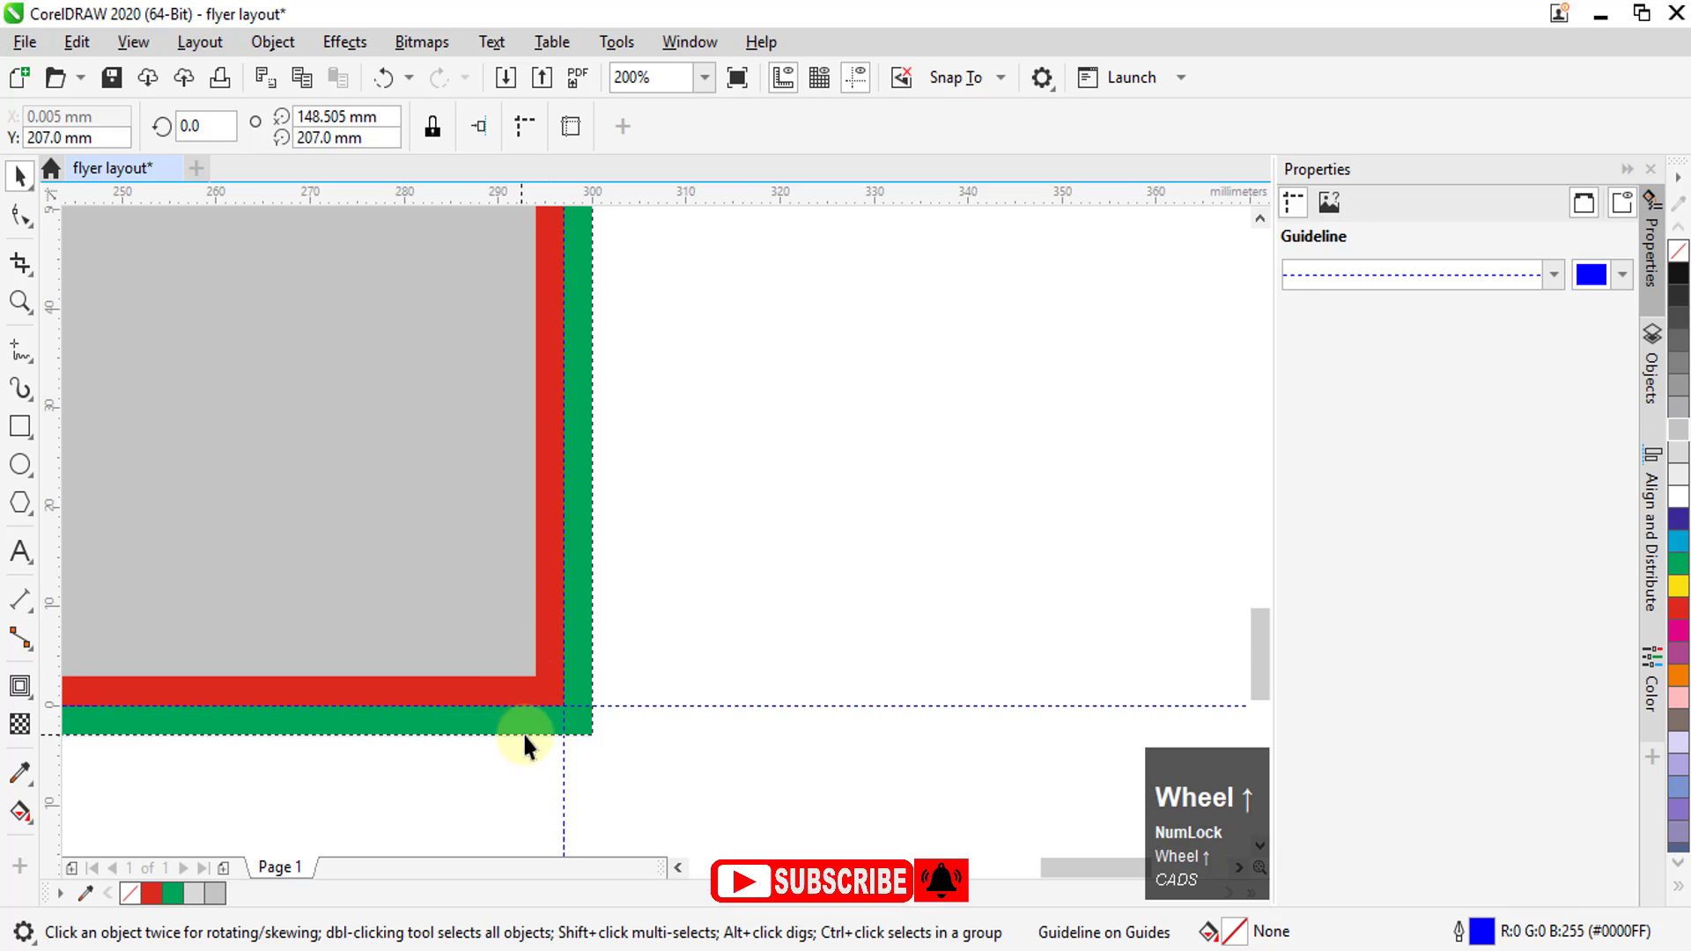
scroll(531, 610, up, 3)
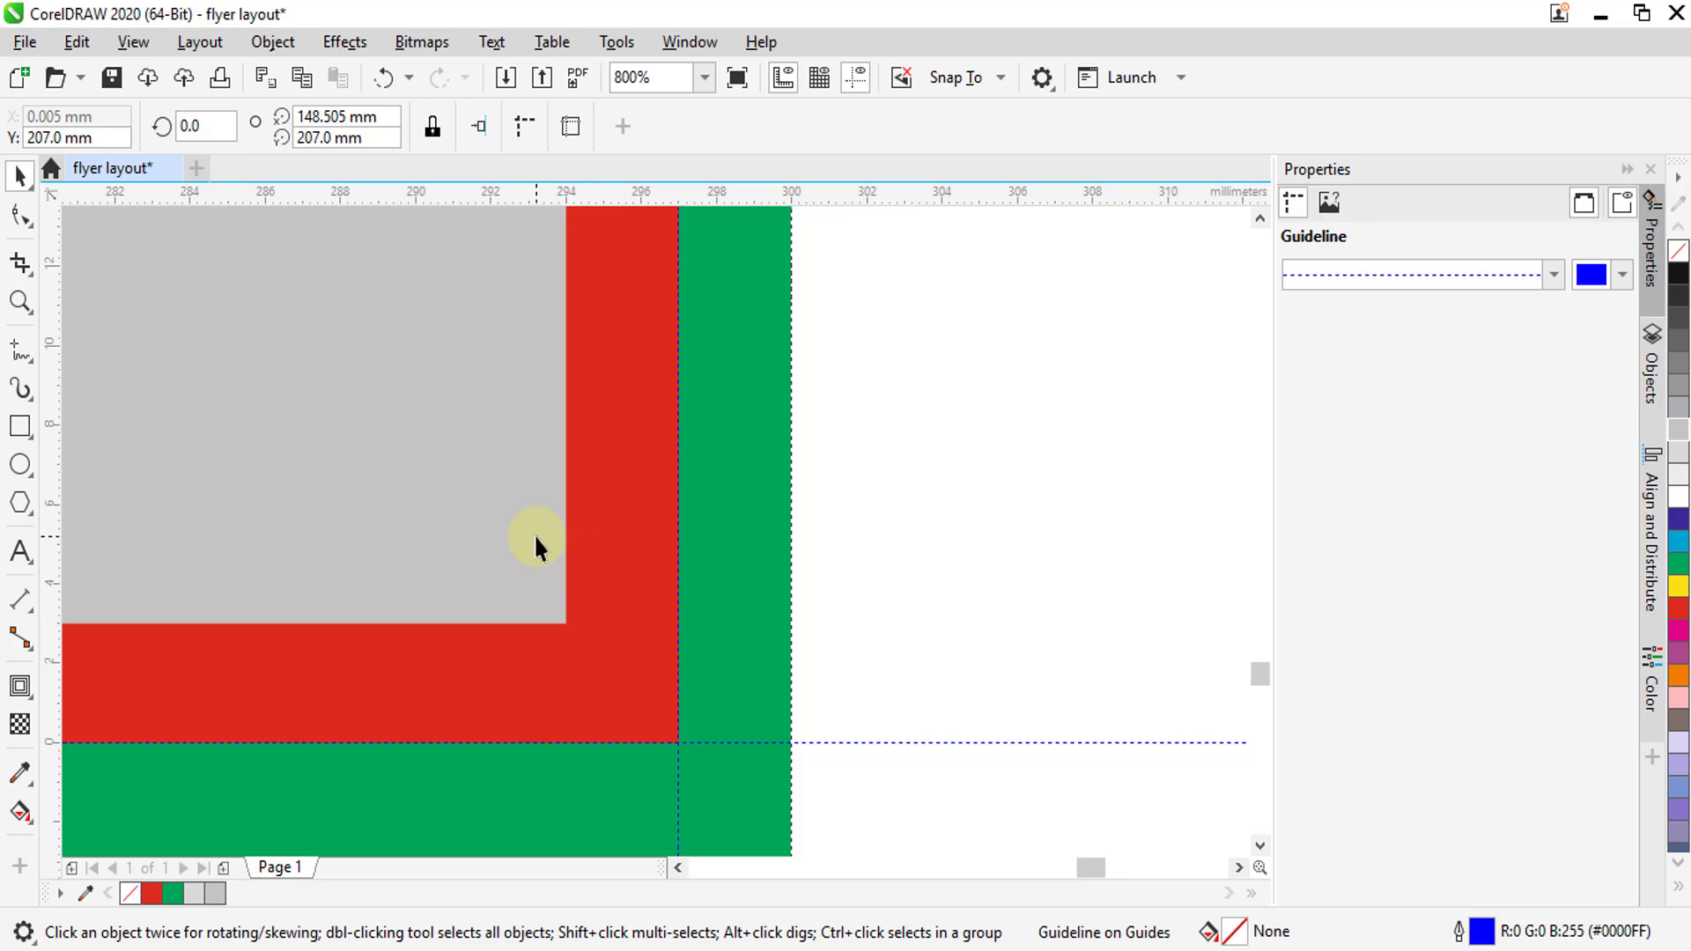
scroll(615, 679, down, 1)
scroll(649, 679, up, 2)
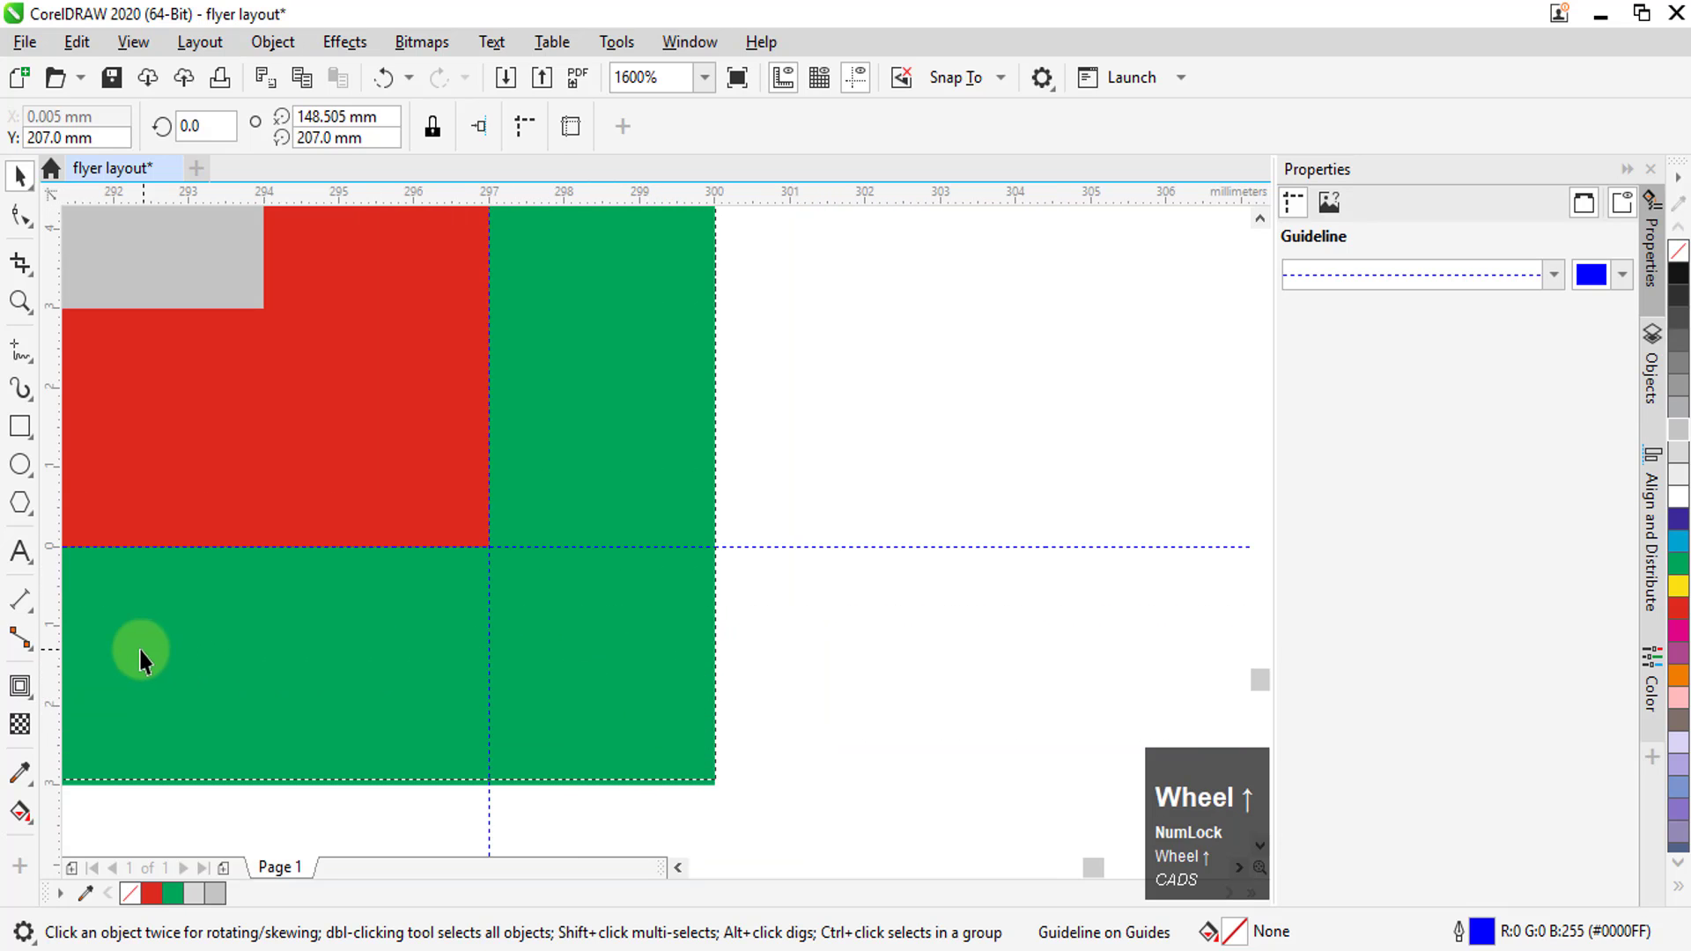
drag(717, 199, 712, 784)
scroll(720, 775, down, 1)
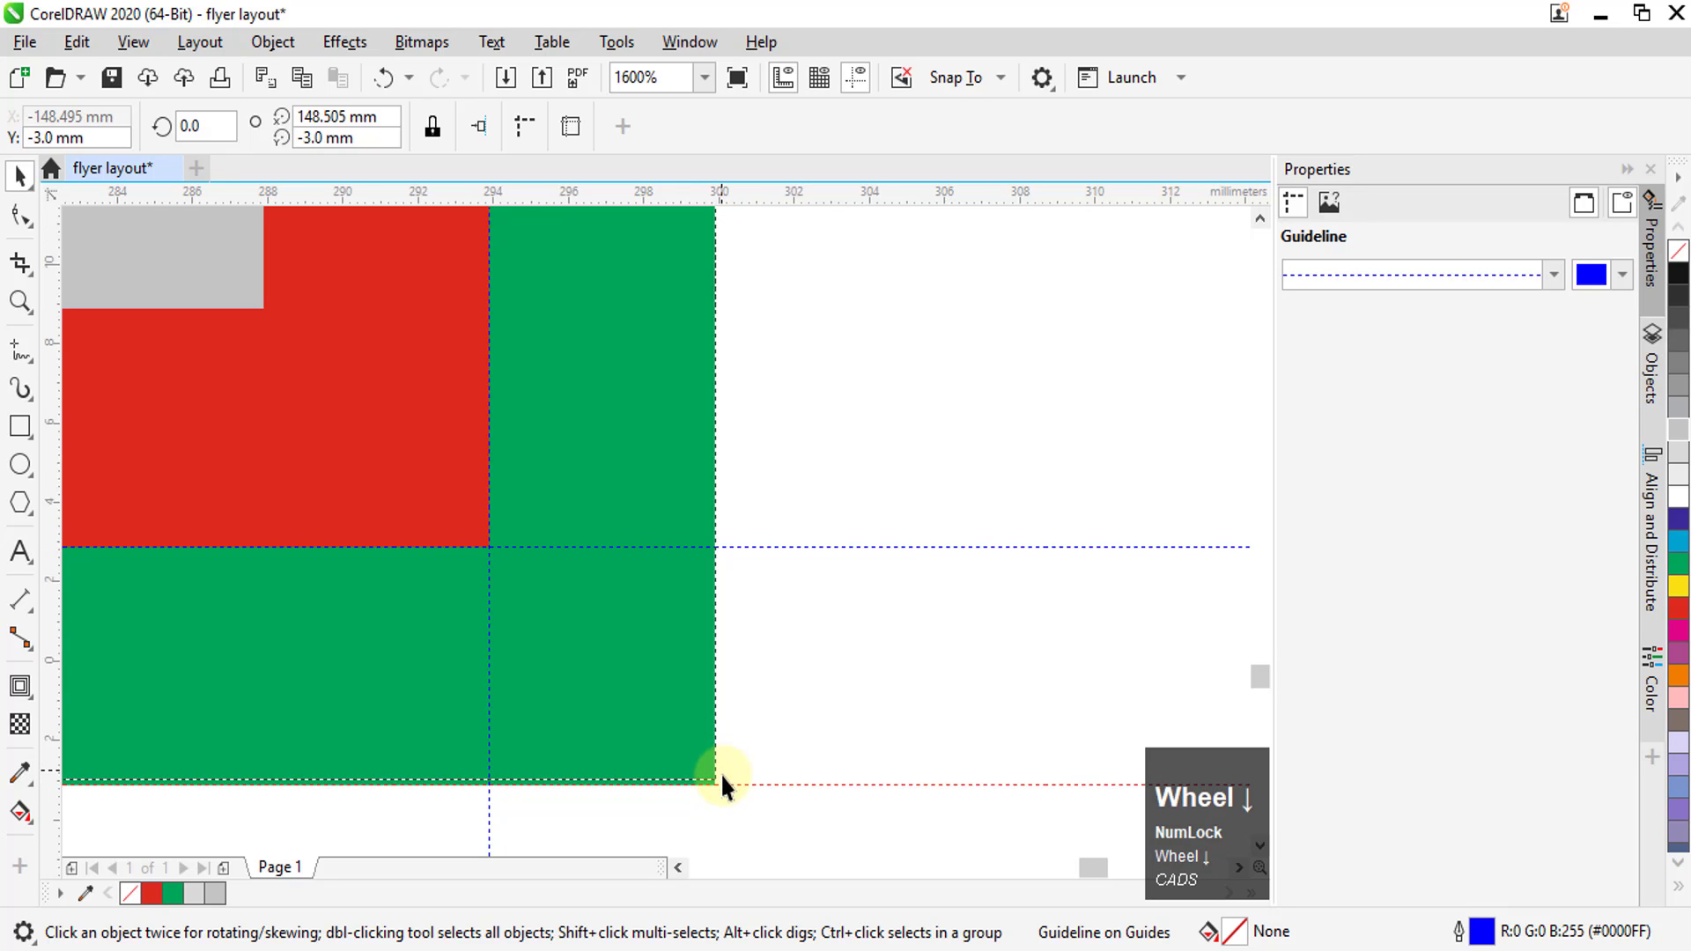
scroll(721, 775, down, 1)
drag(57, 584, 721, 775)
drag(606, 542, 666, 630)
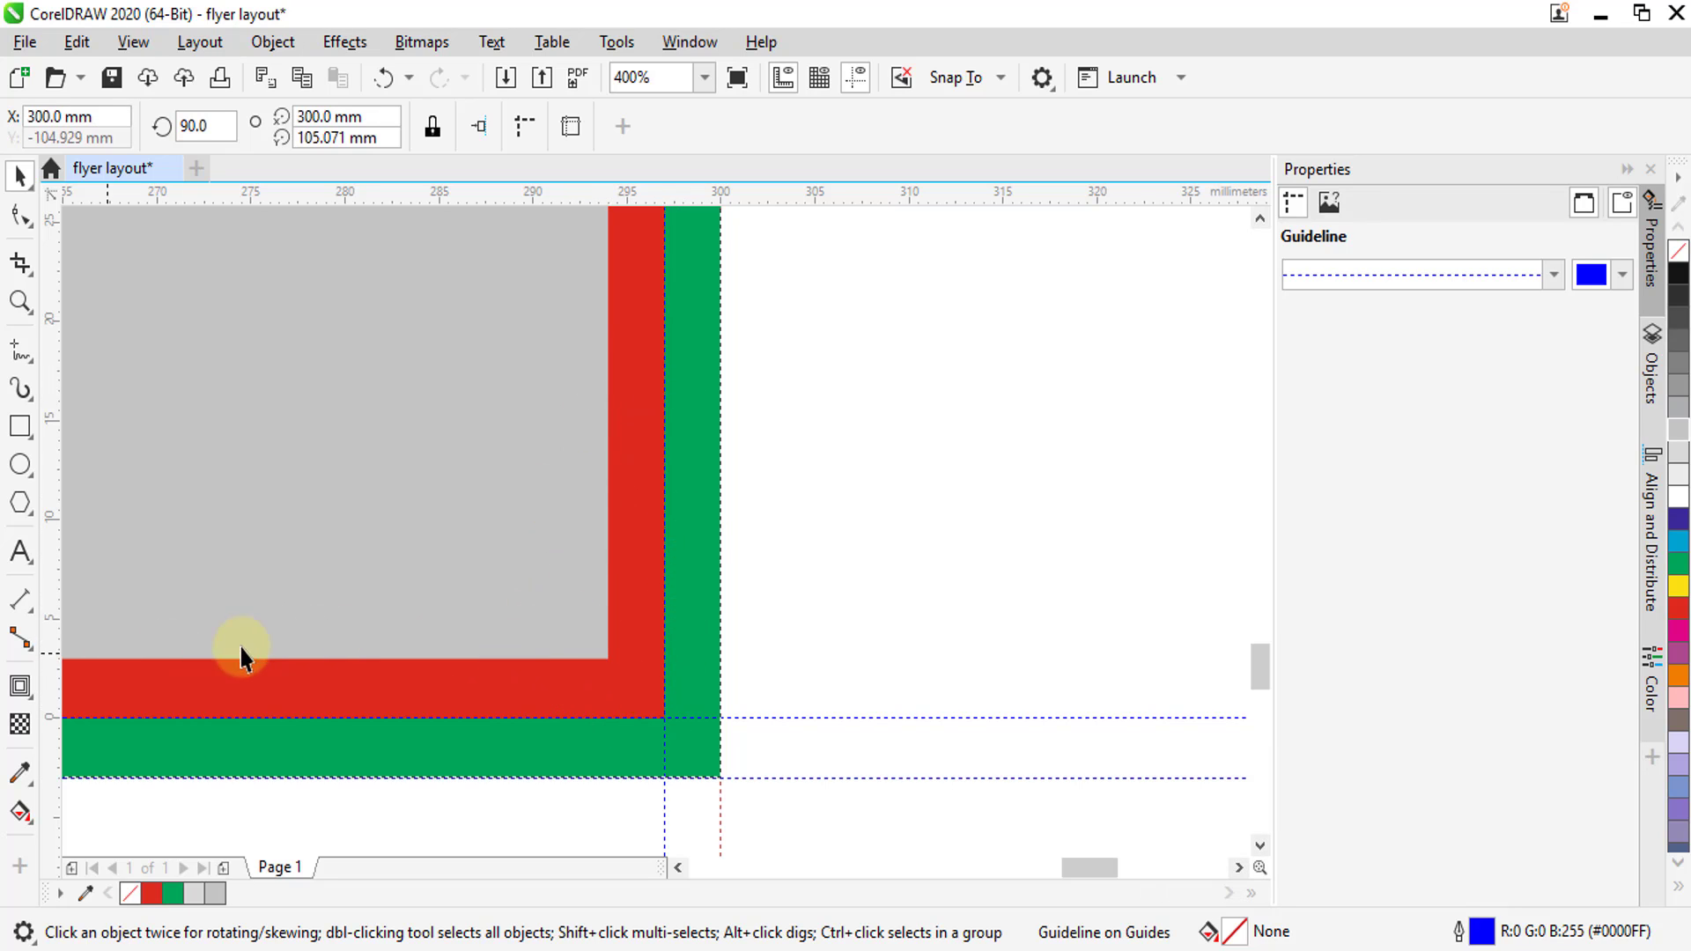
Place a vertical guideline on the grey rectangle's right edge at 294 mm and a horizontal one on its bottom edge at 3 mm, leaving nothing selected
drag(60, 666, 599, 658)
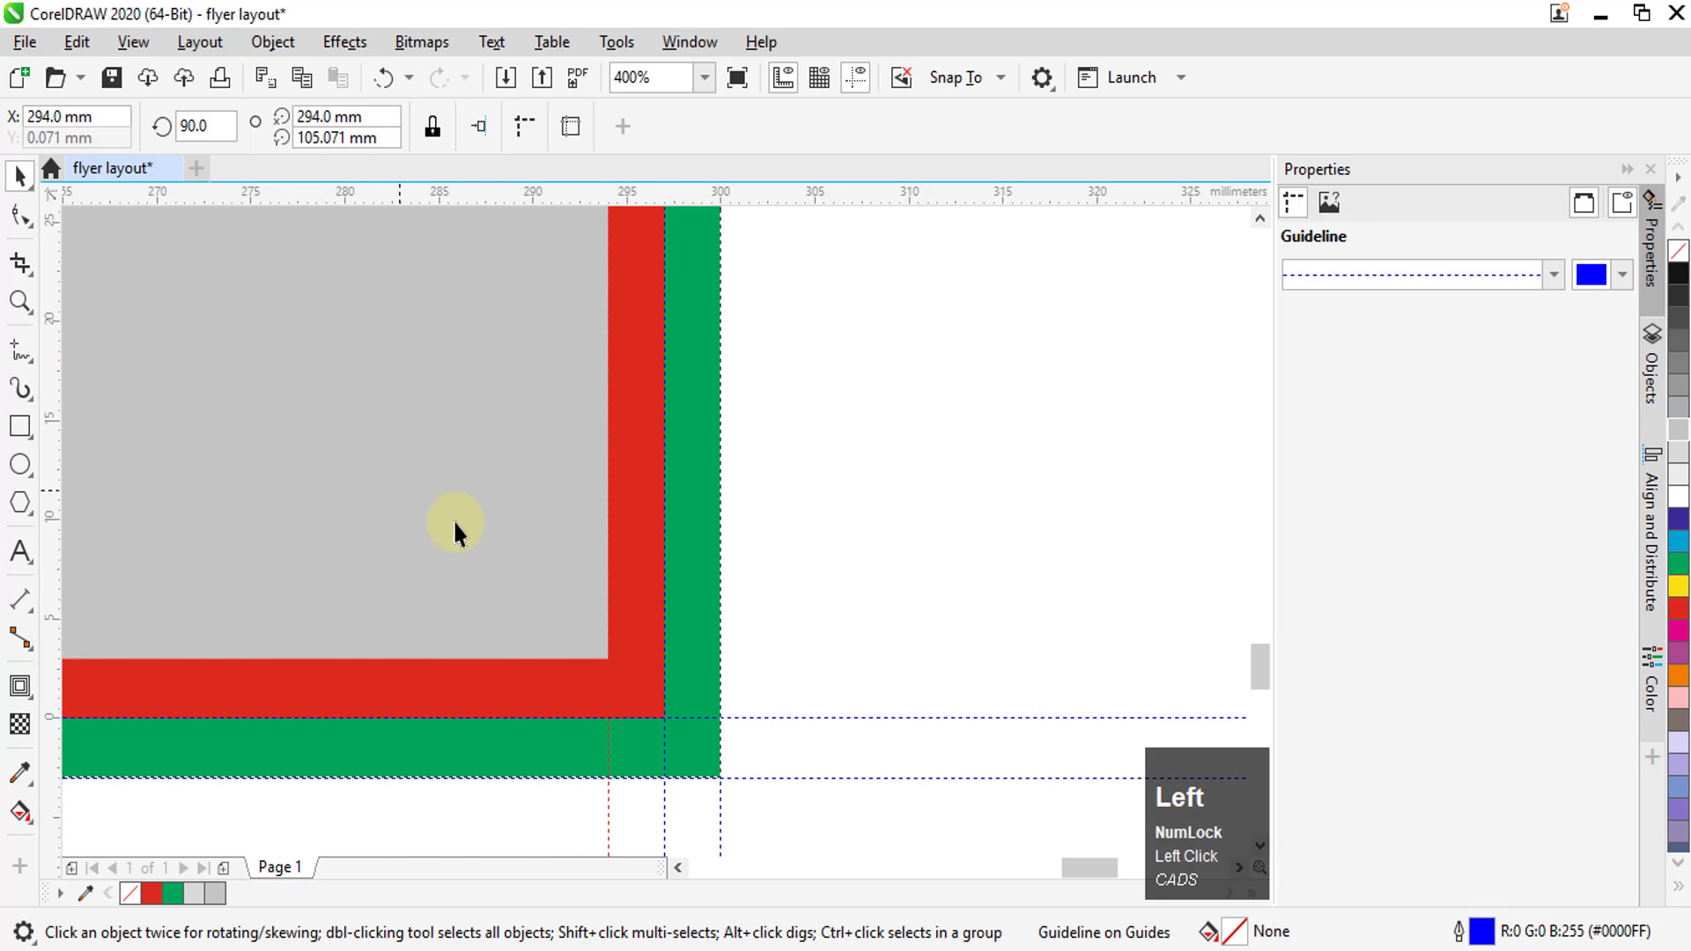
drag(593, 196, 606, 658)
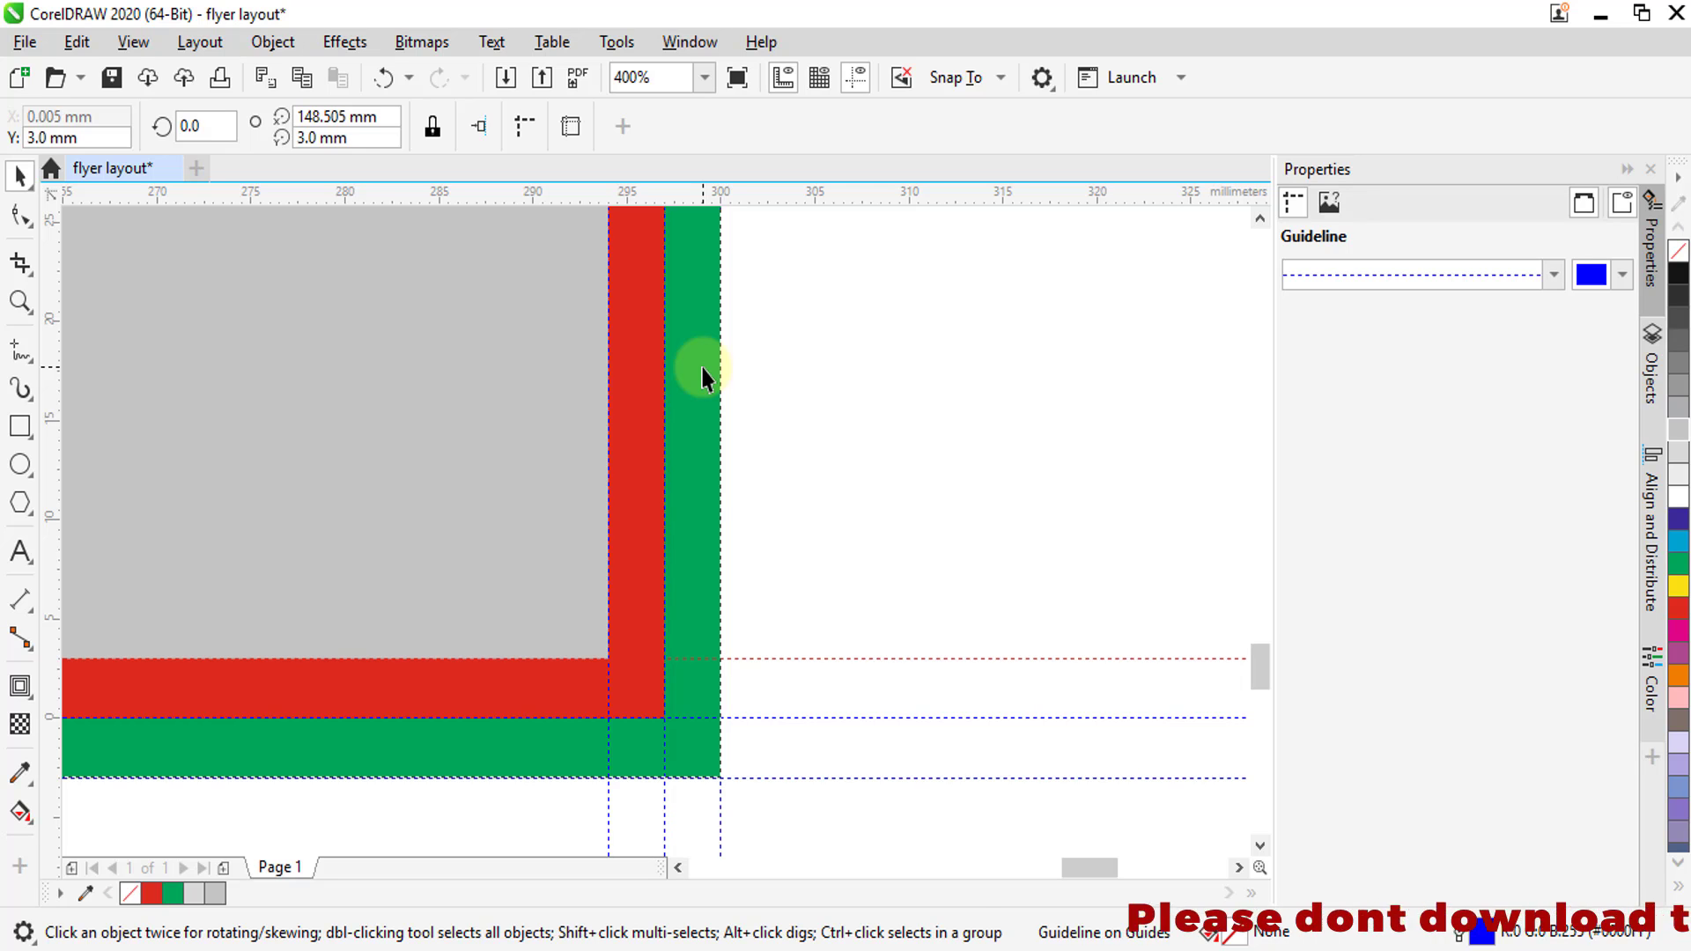
scroll(702, 377, down, 8)
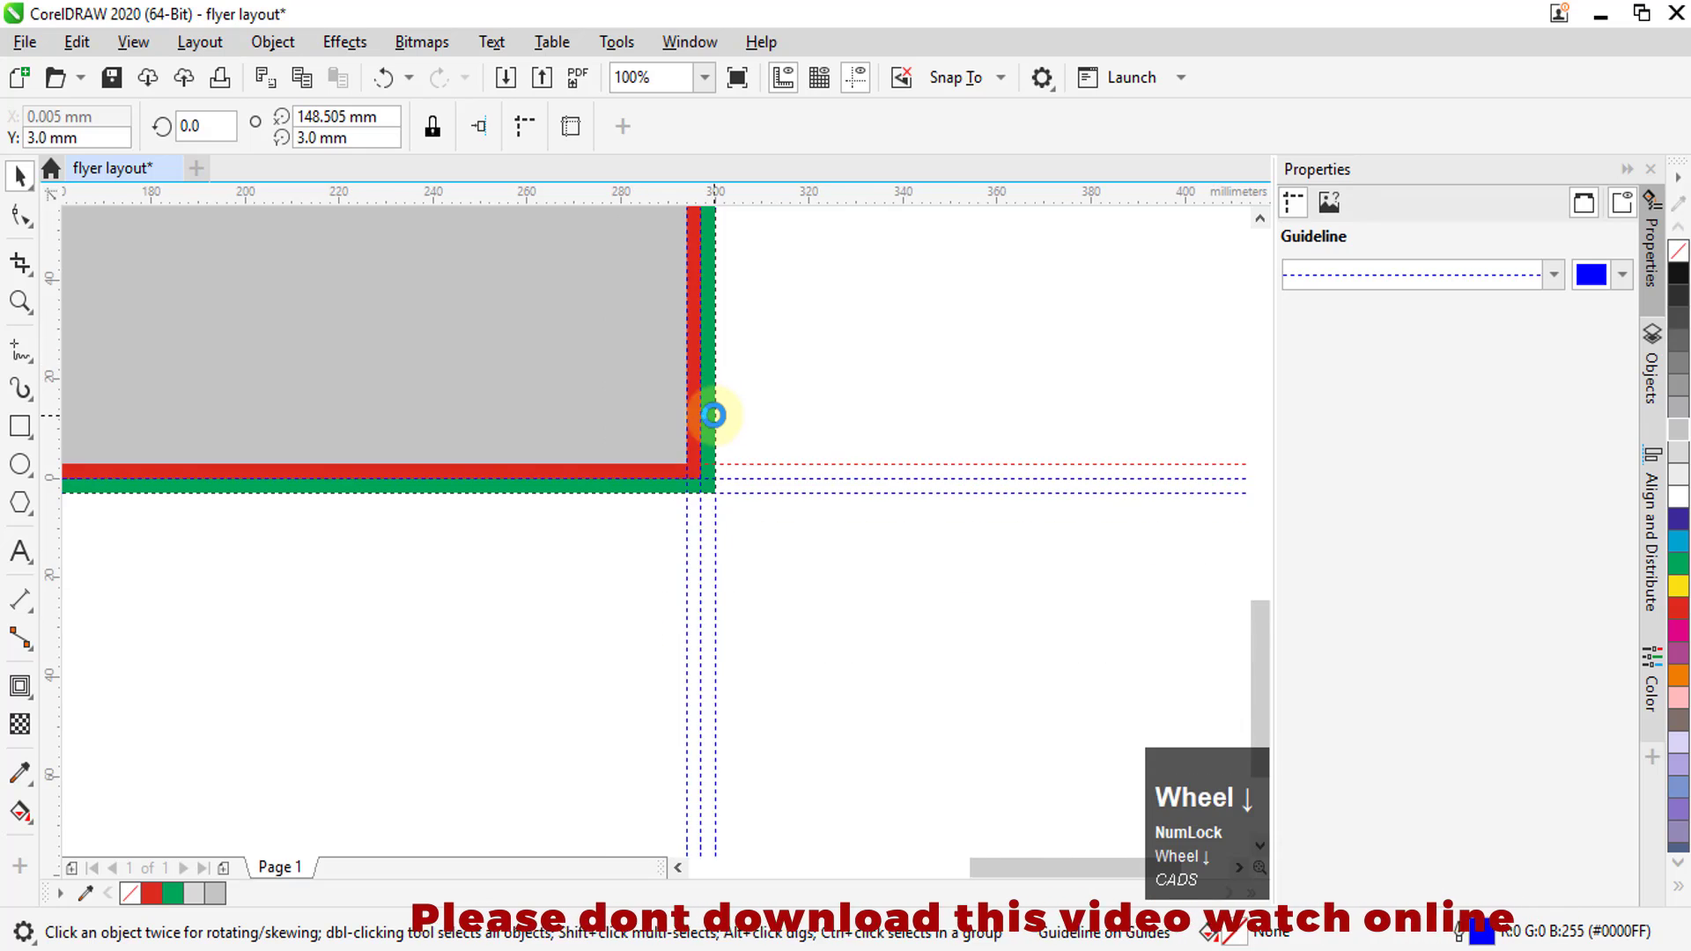
scroll(642, 295, up, 6)
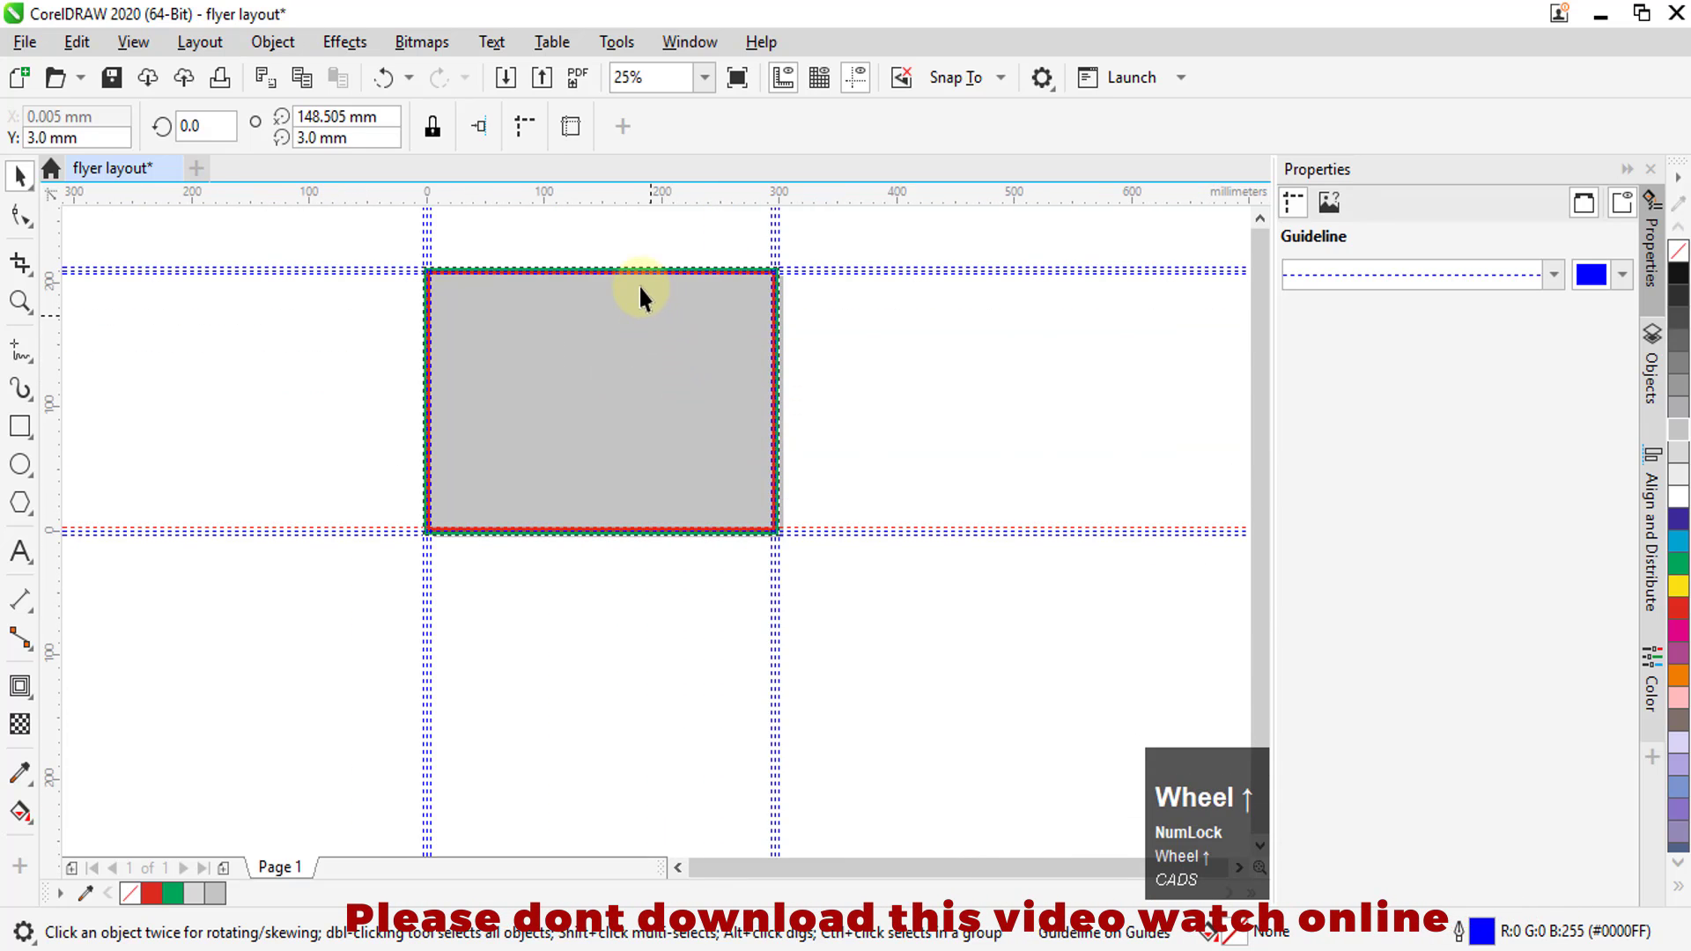
scroll(514, 346, down, 2)
scroll(494, 357, up, 5)
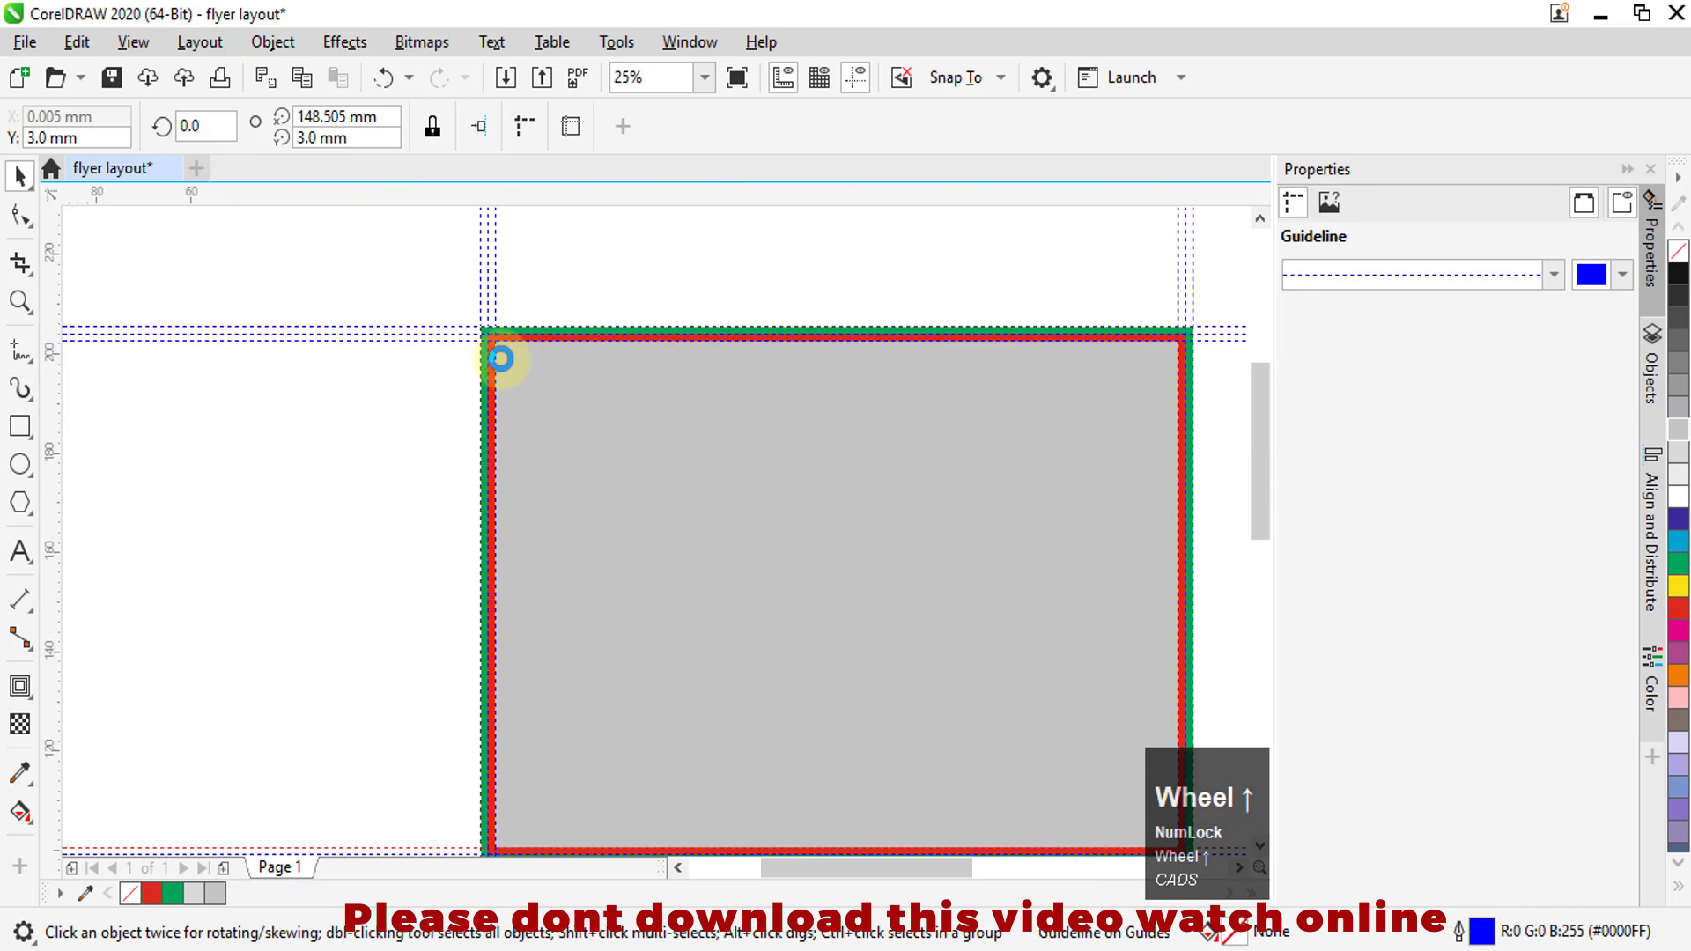
scroll(480, 333, up, 2)
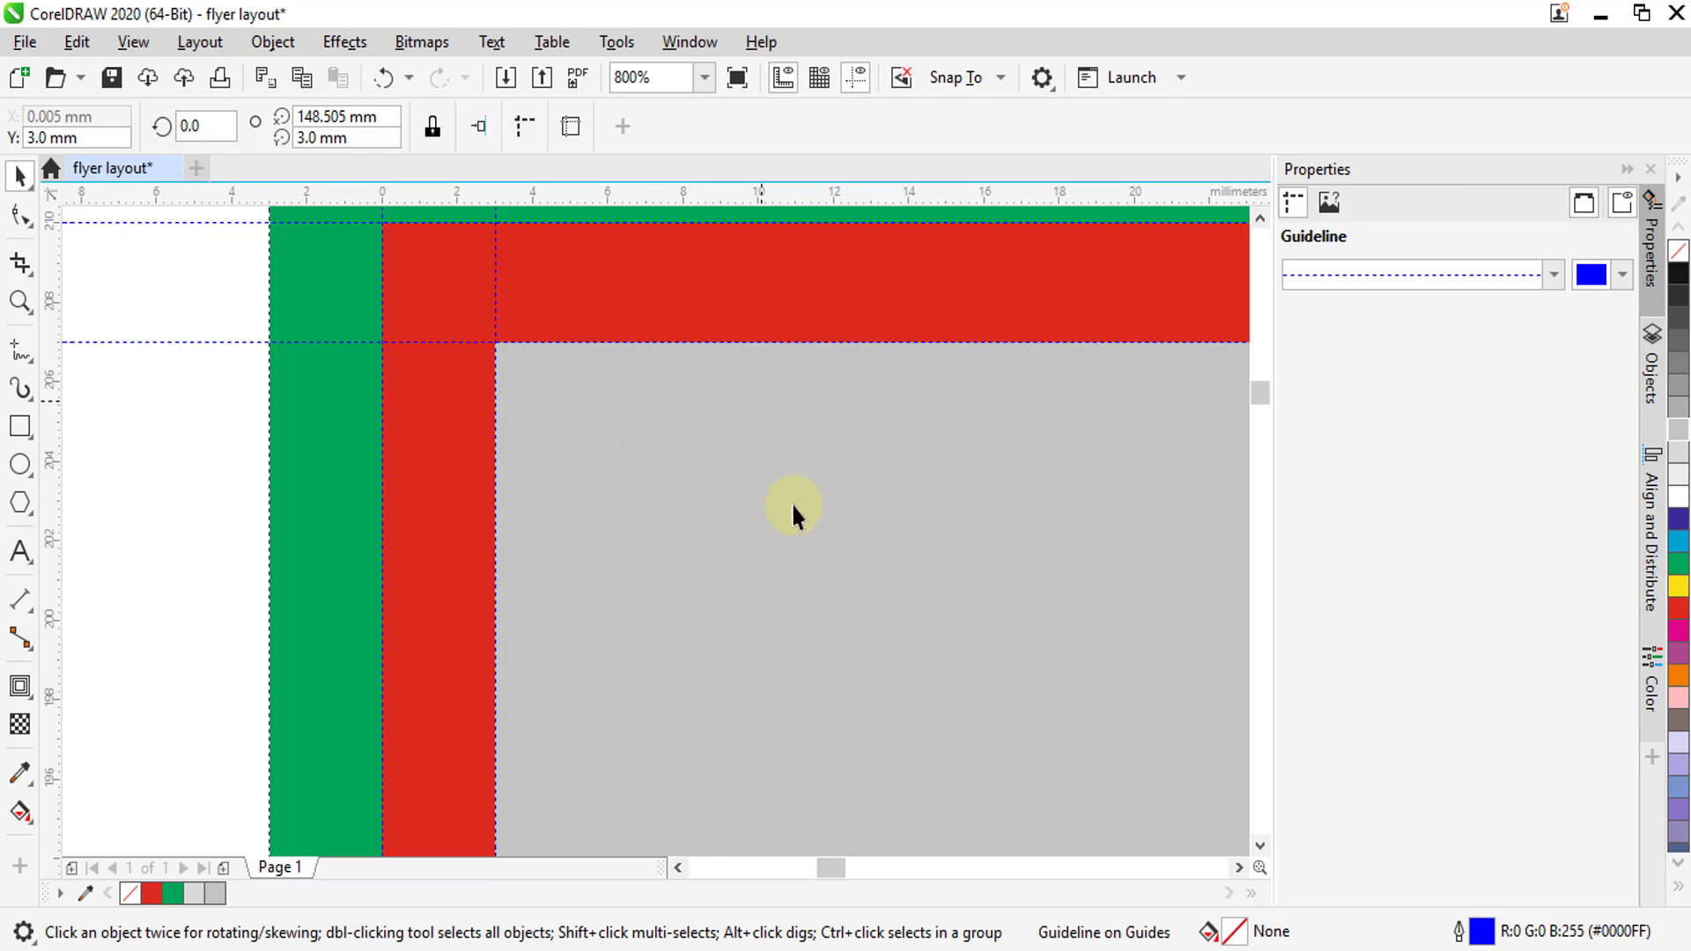
click(712, 520)
Add the 24 pt Arial artistic text "text" inside the grey area near its top-left corner
scroll(513, 452, down, 1)
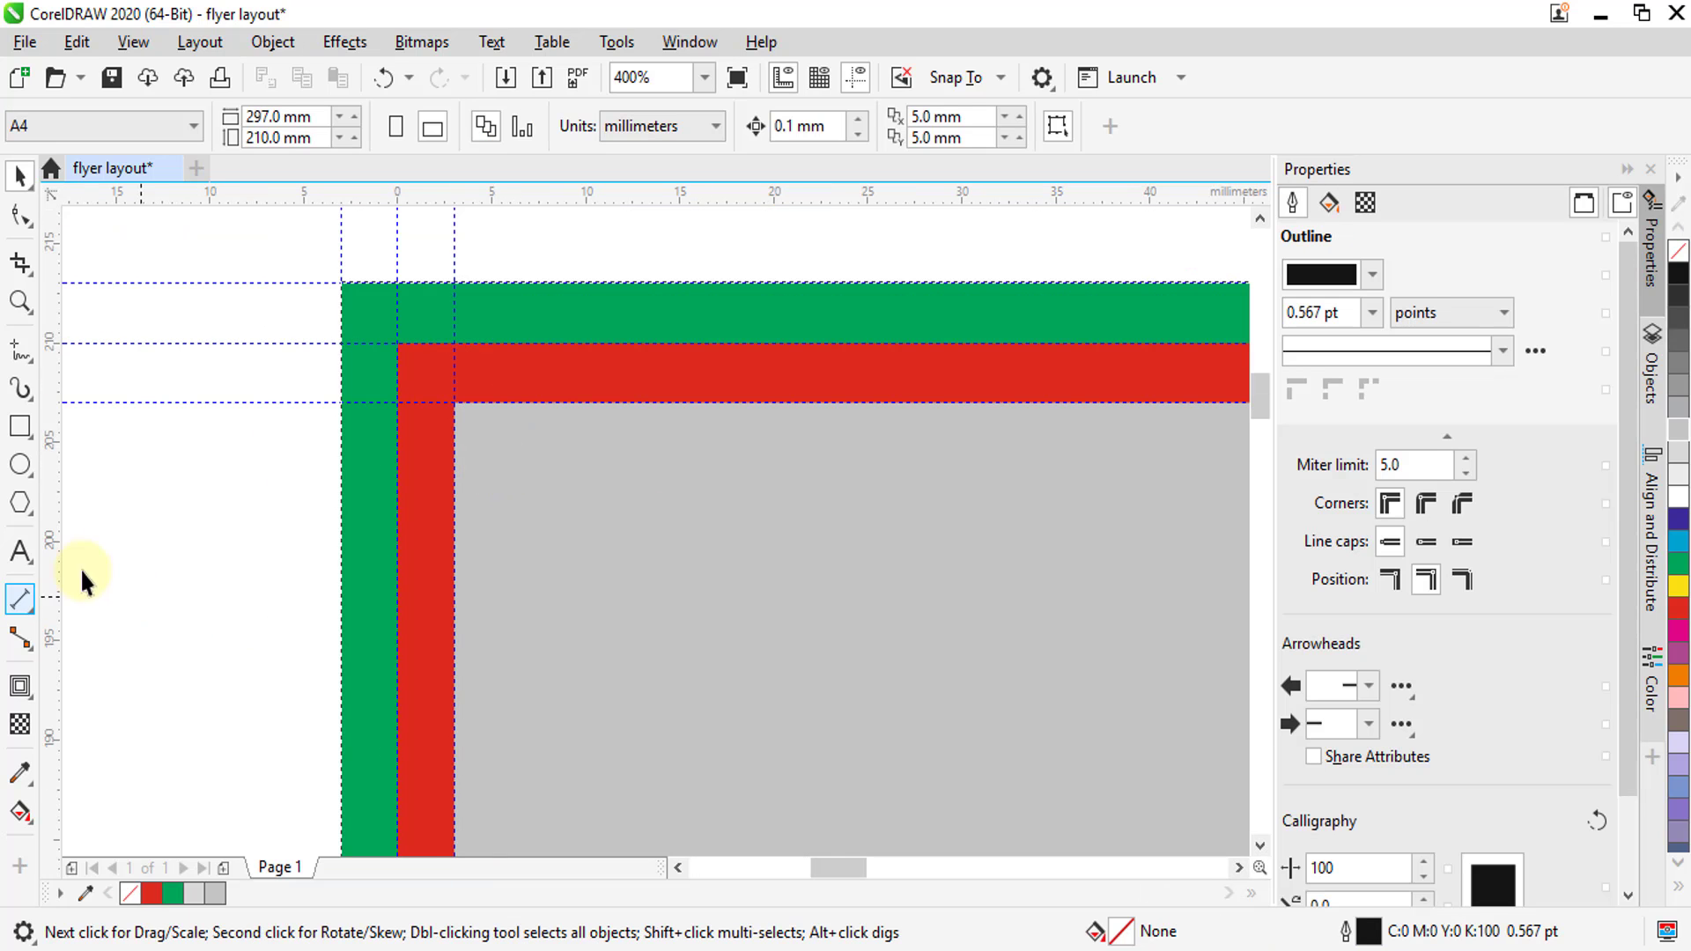
click(20, 551)
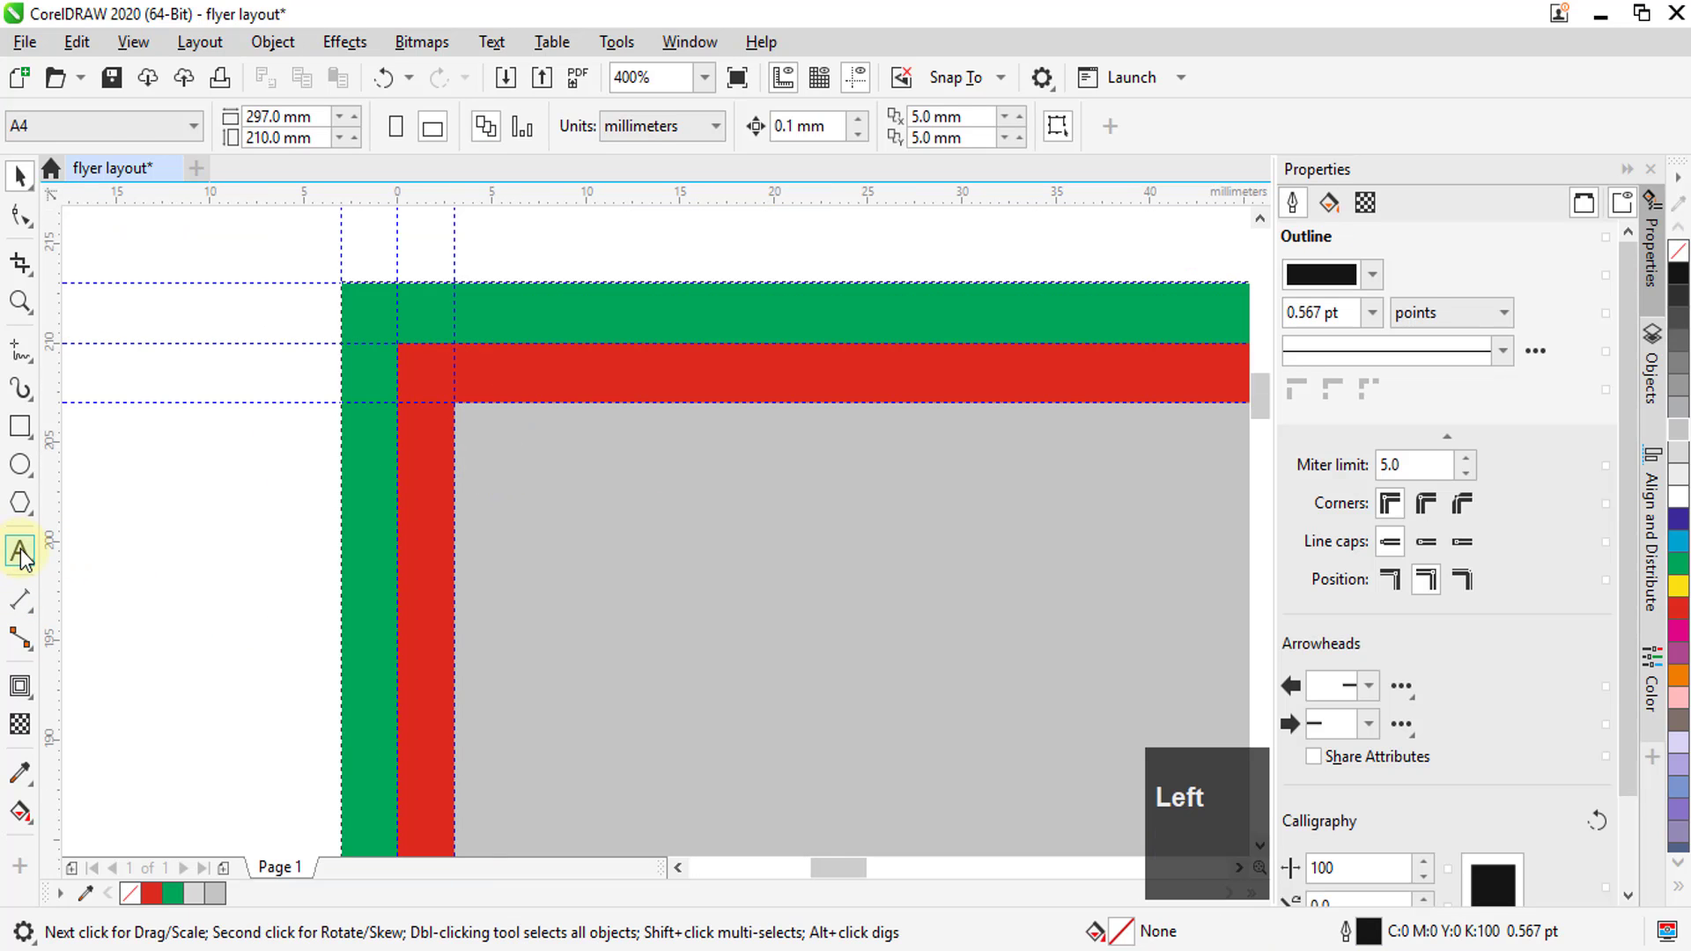
click(683, 535)
text(t)
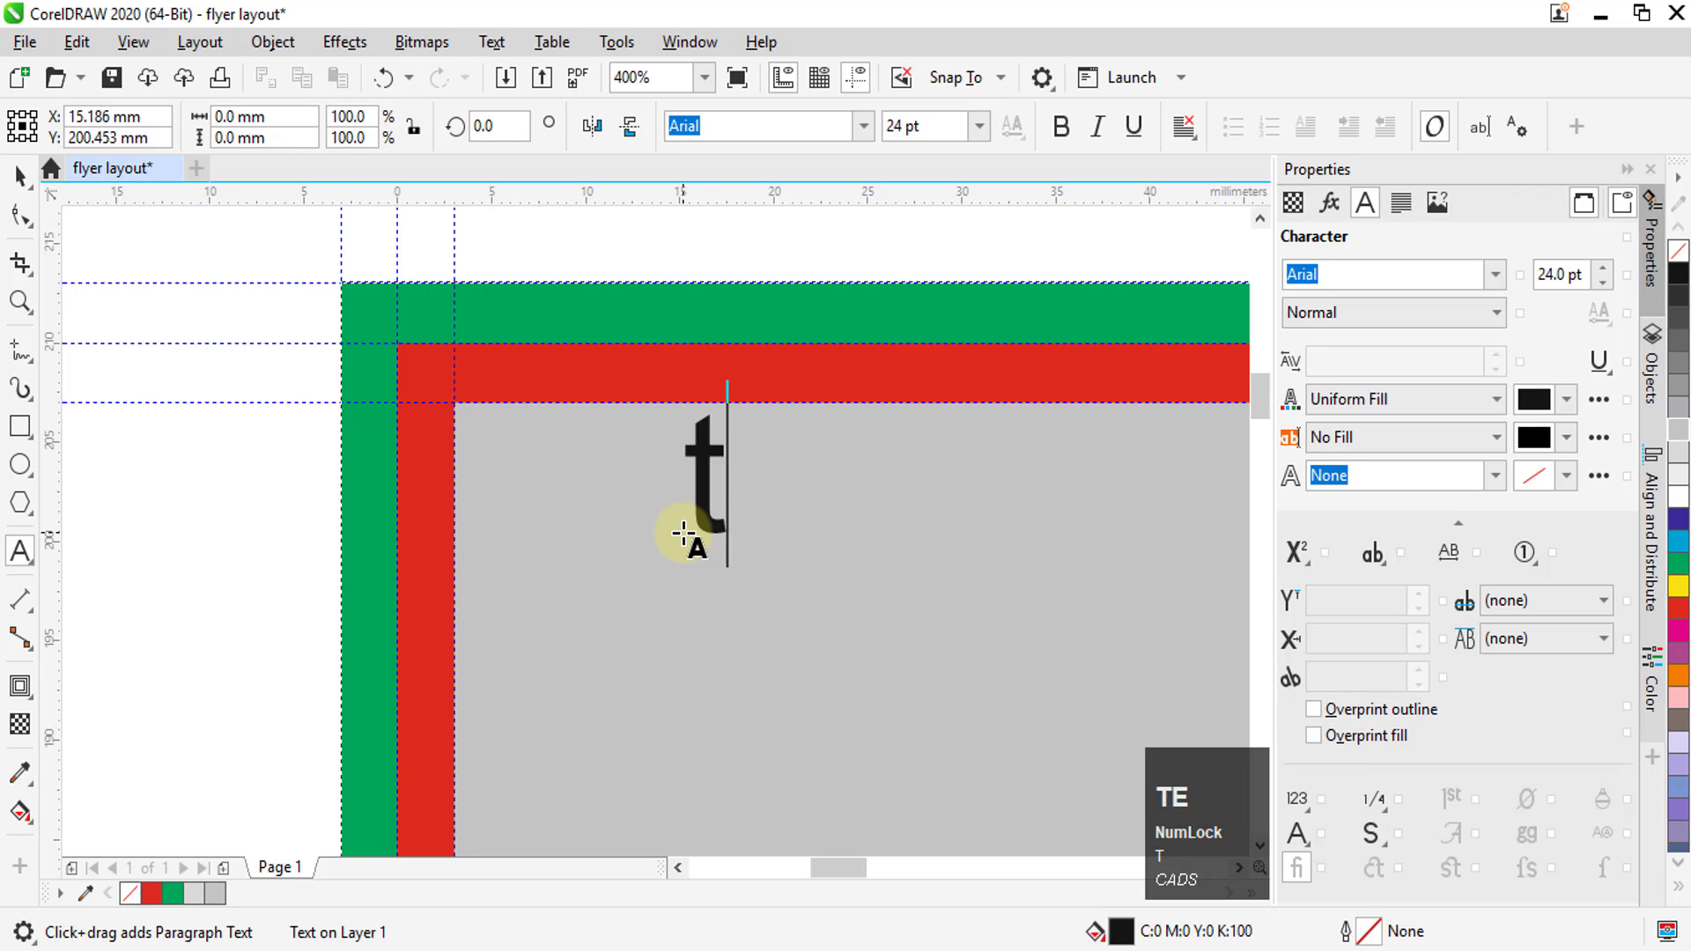
text(ext)
click(20, 176)
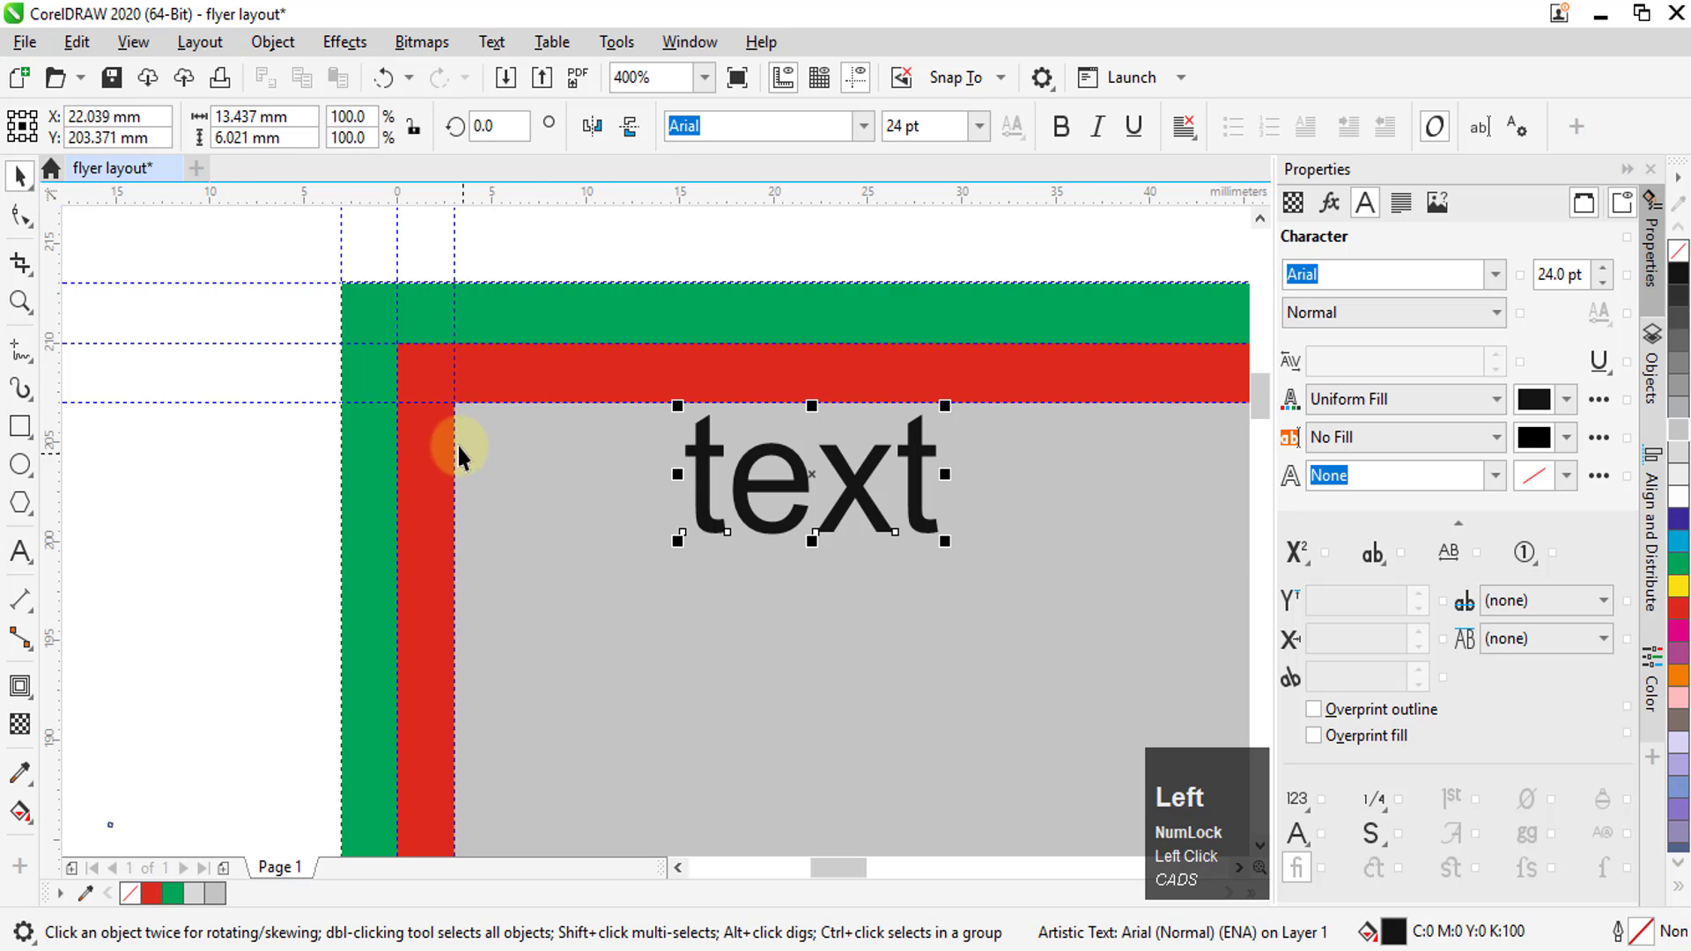
Move the text left across the red margin so its first letter touches the page's left edge guideline
scroll(463, 449, up, 2)
scroll(510, 456, down, 2)
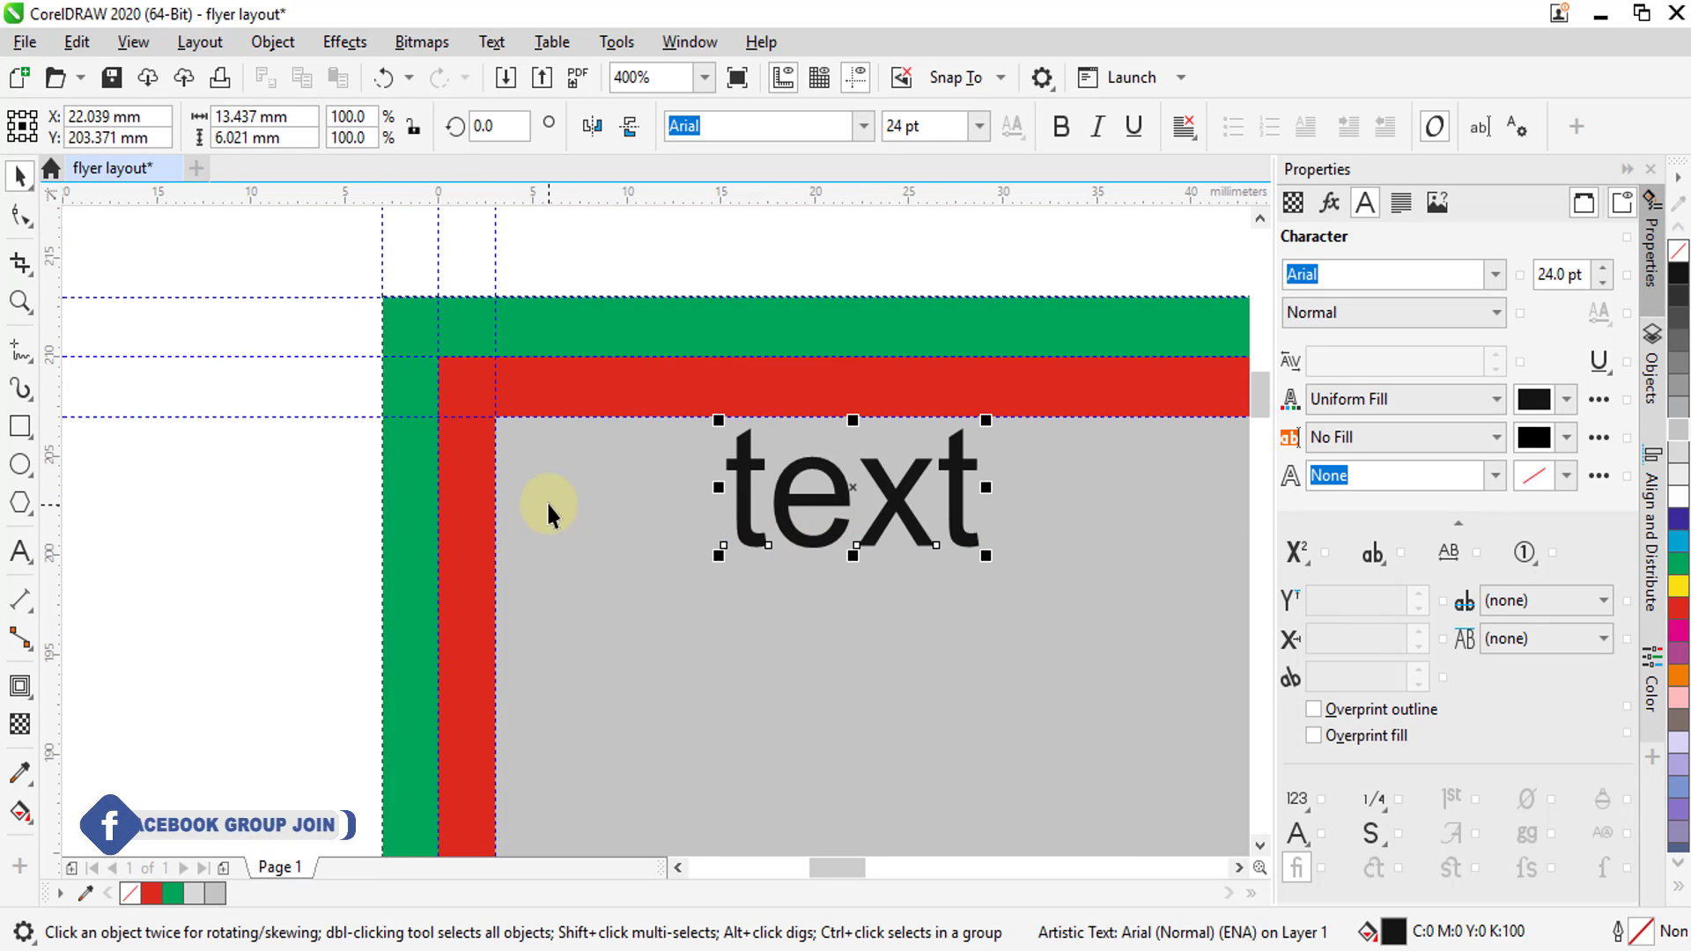
scroll(546, 500, up, 2)
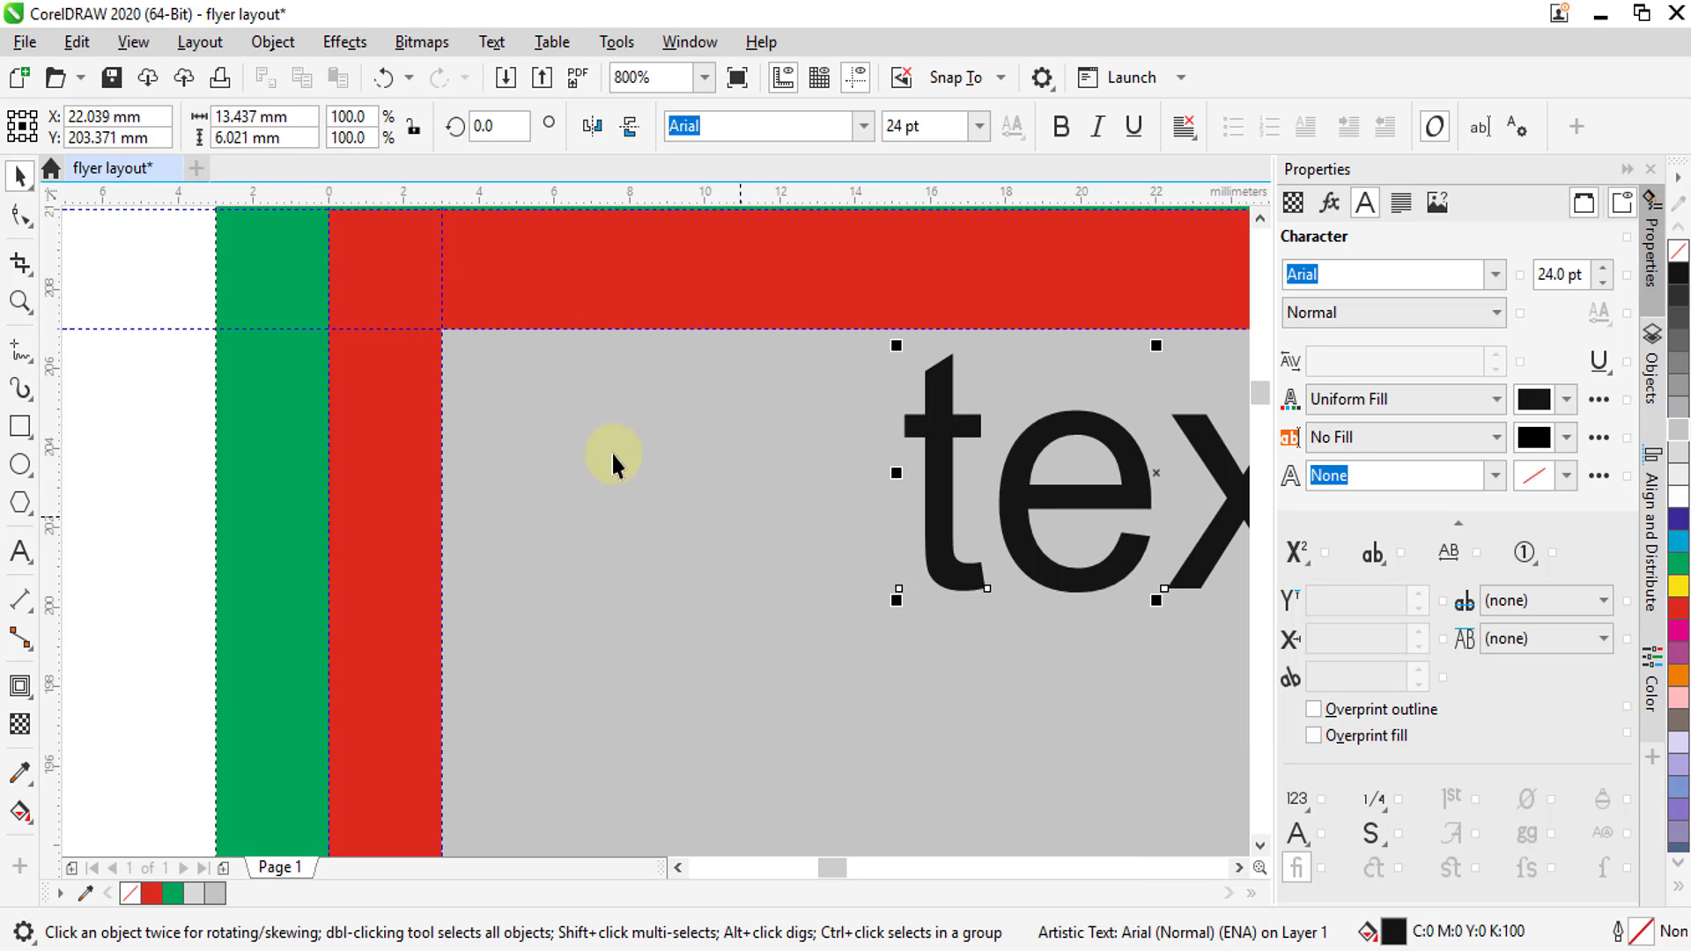
scroll(564, 432, down, 2)
scroll(564, 431, up, 2)
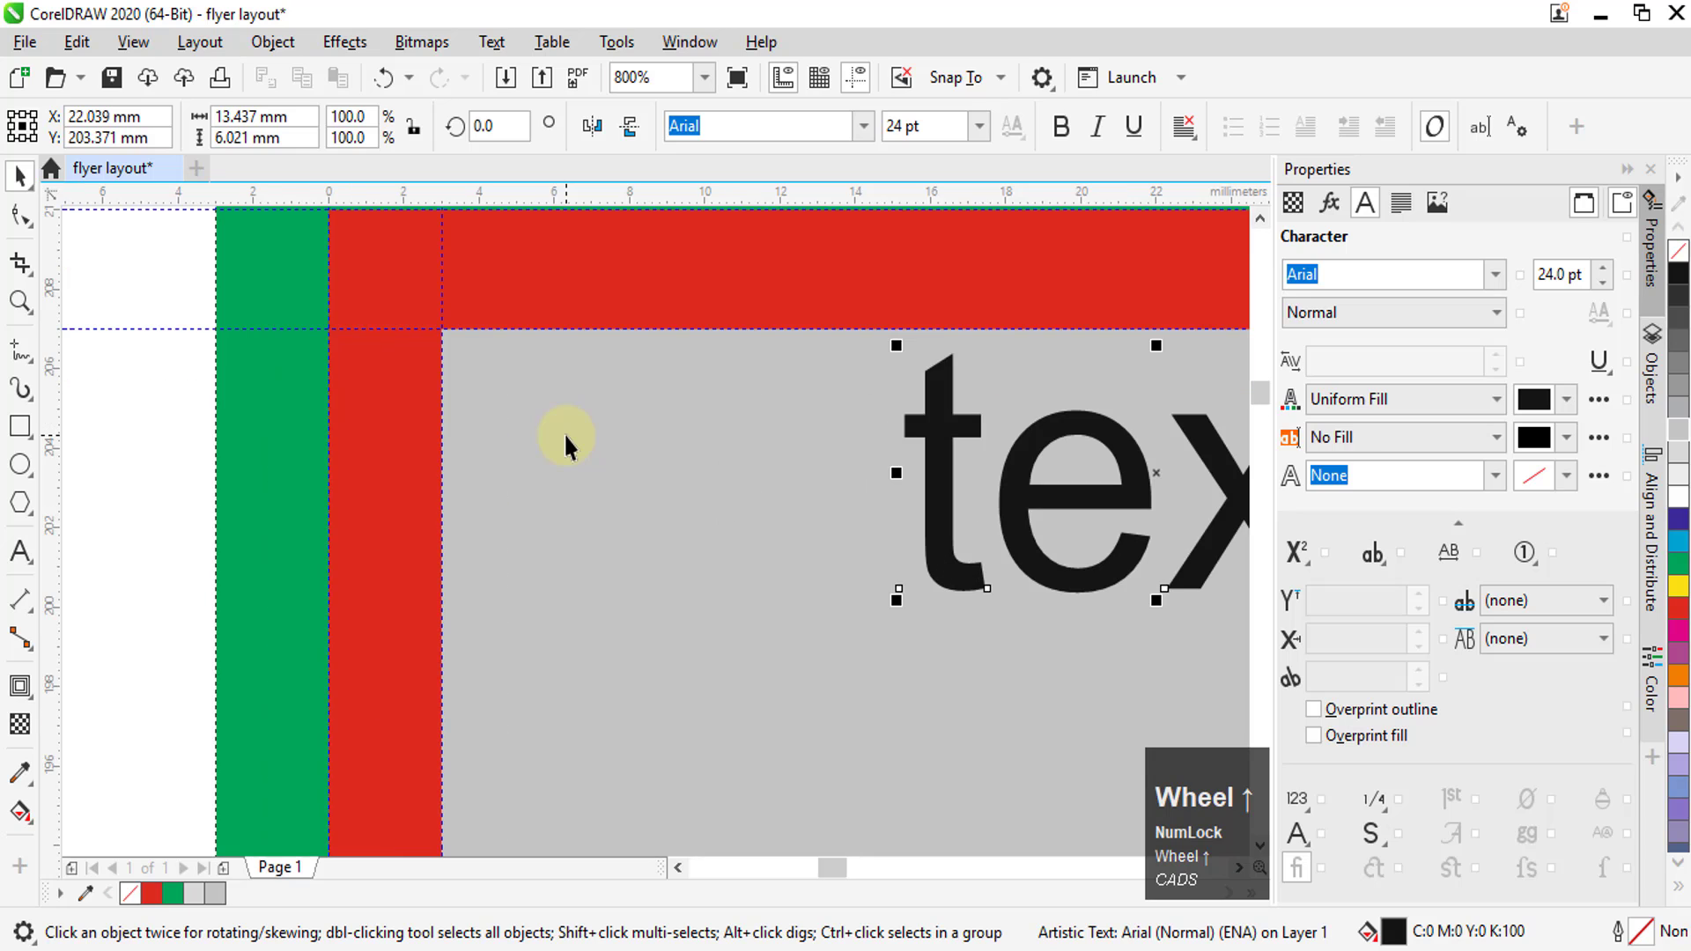
drag(921, 420, 367, 429)
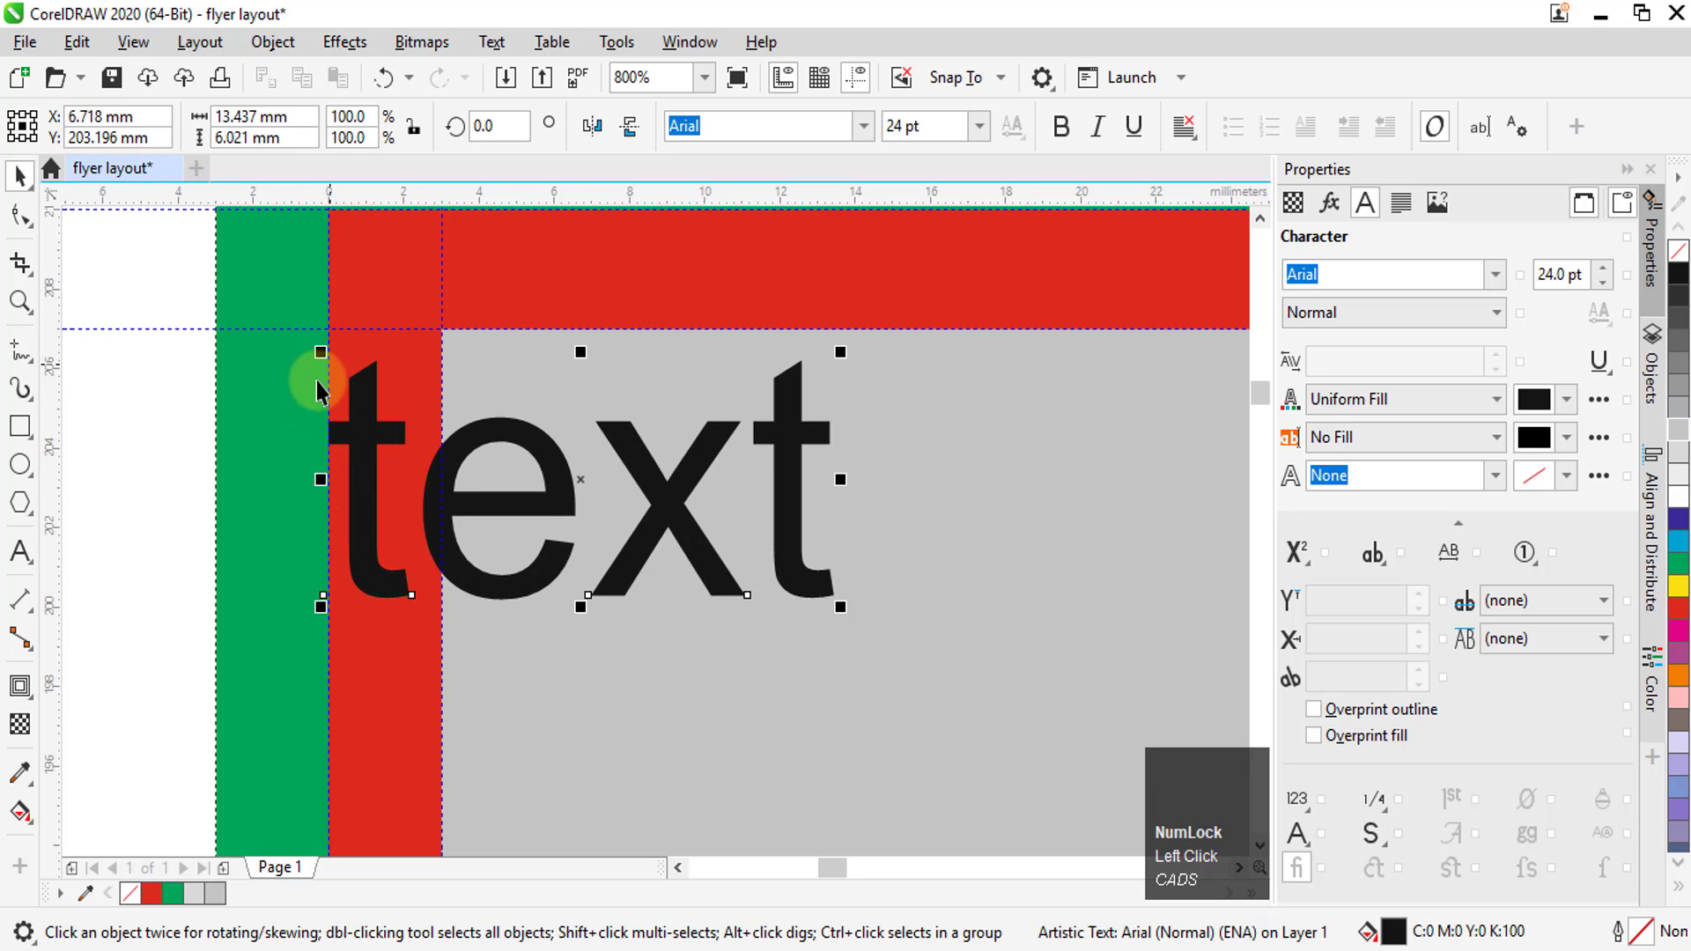
scroll(319, 388, up, 2)
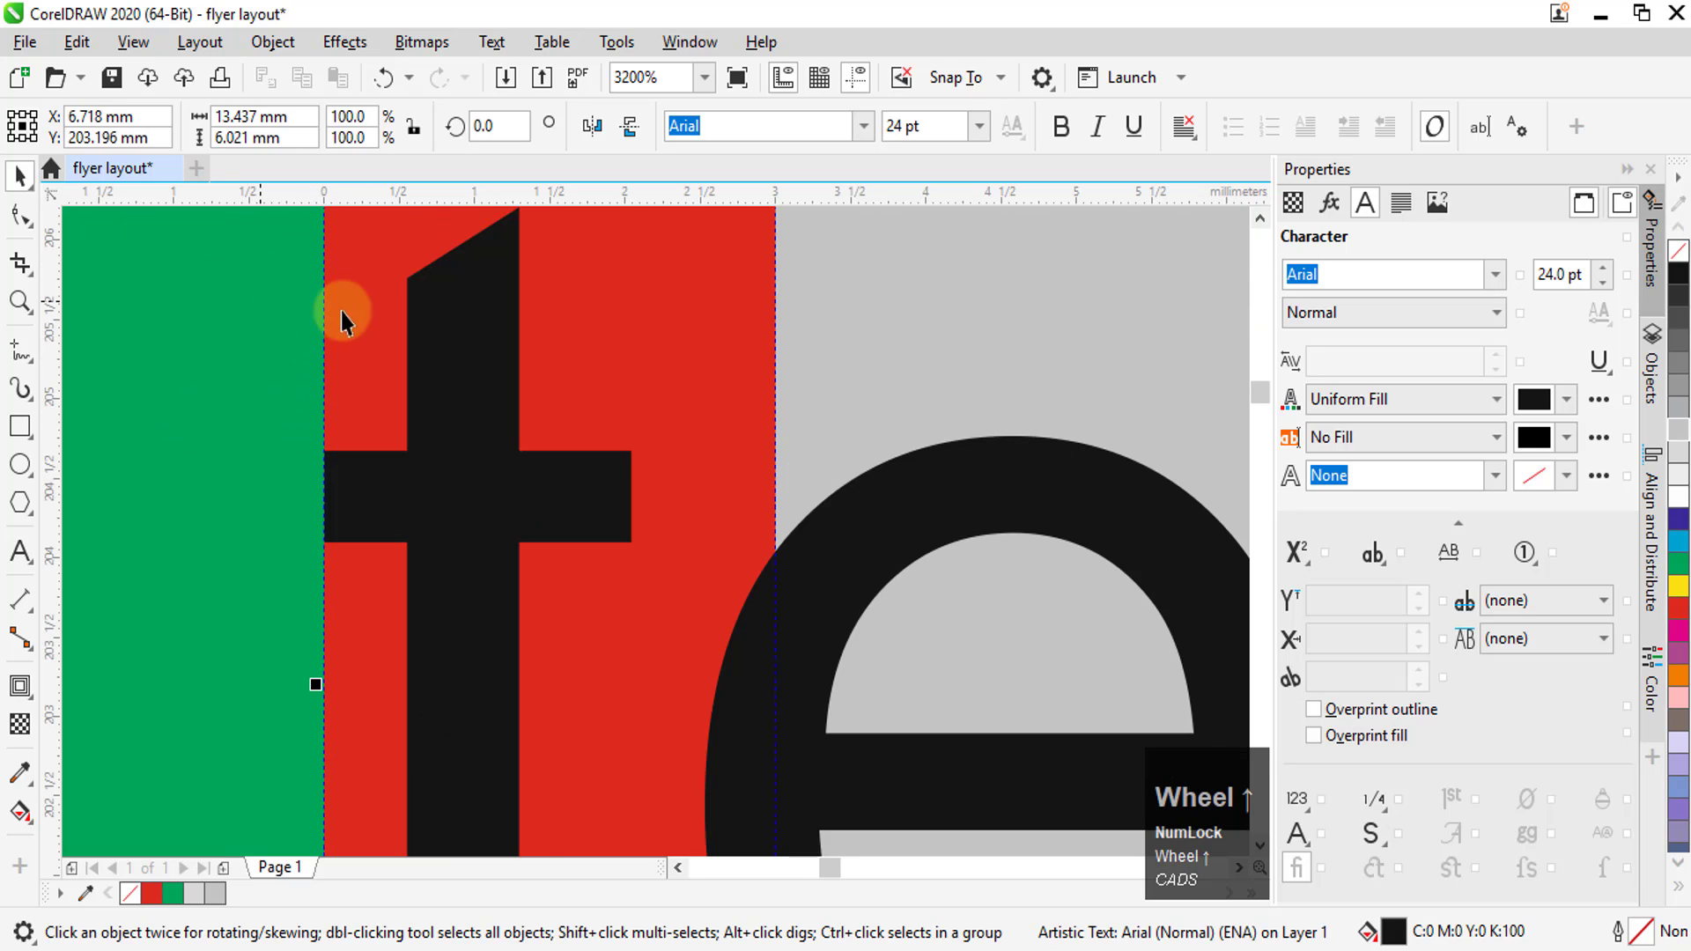
scroll(362, 419, down, 2)
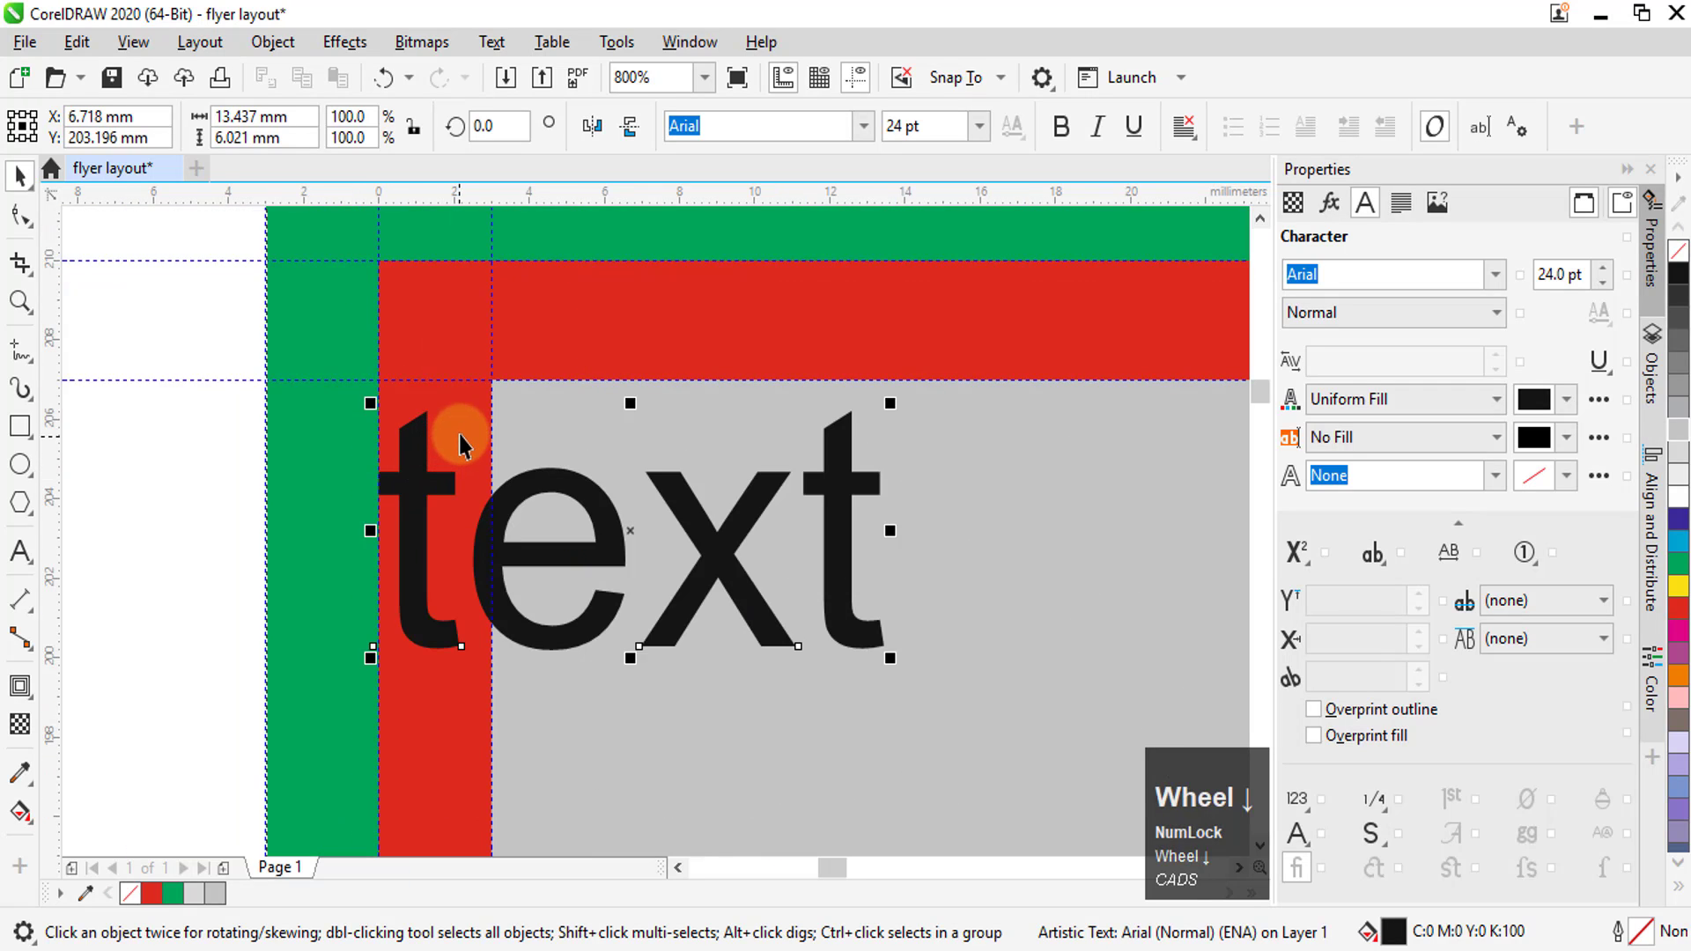
scroll(396, 468, up, 1)
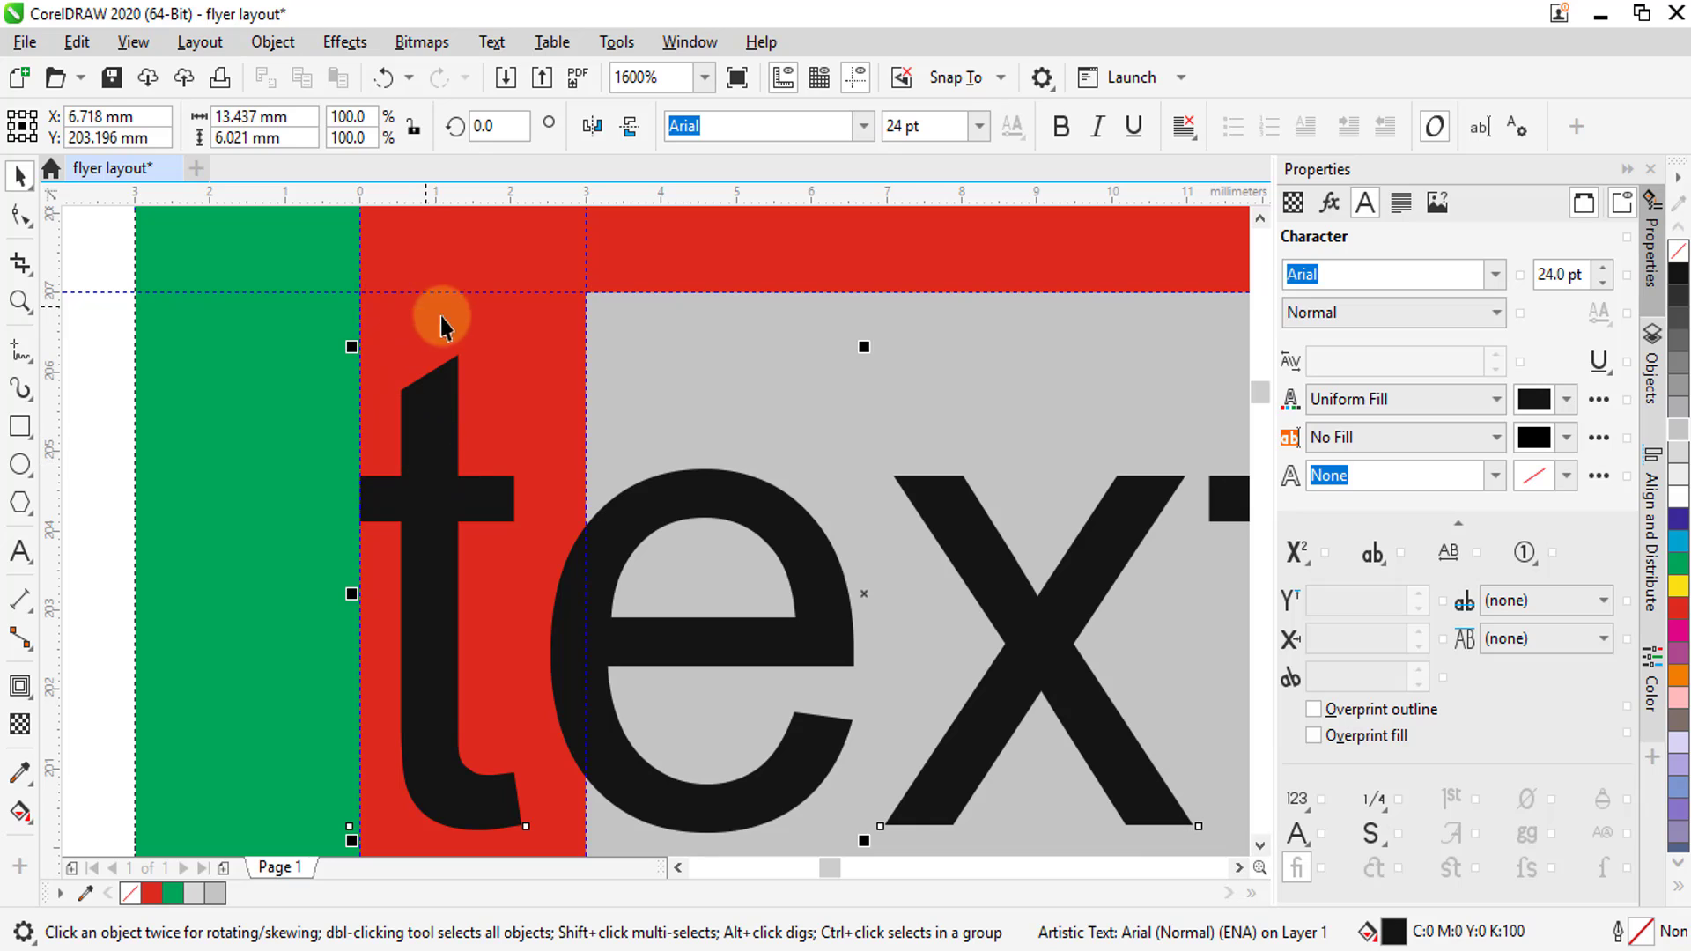
Place a vertical guideline at about 0.86 mm through the text's first letter, then remove that guideline
drag(53, 530, 81, 528)
drag(368, 511, 425, 509)
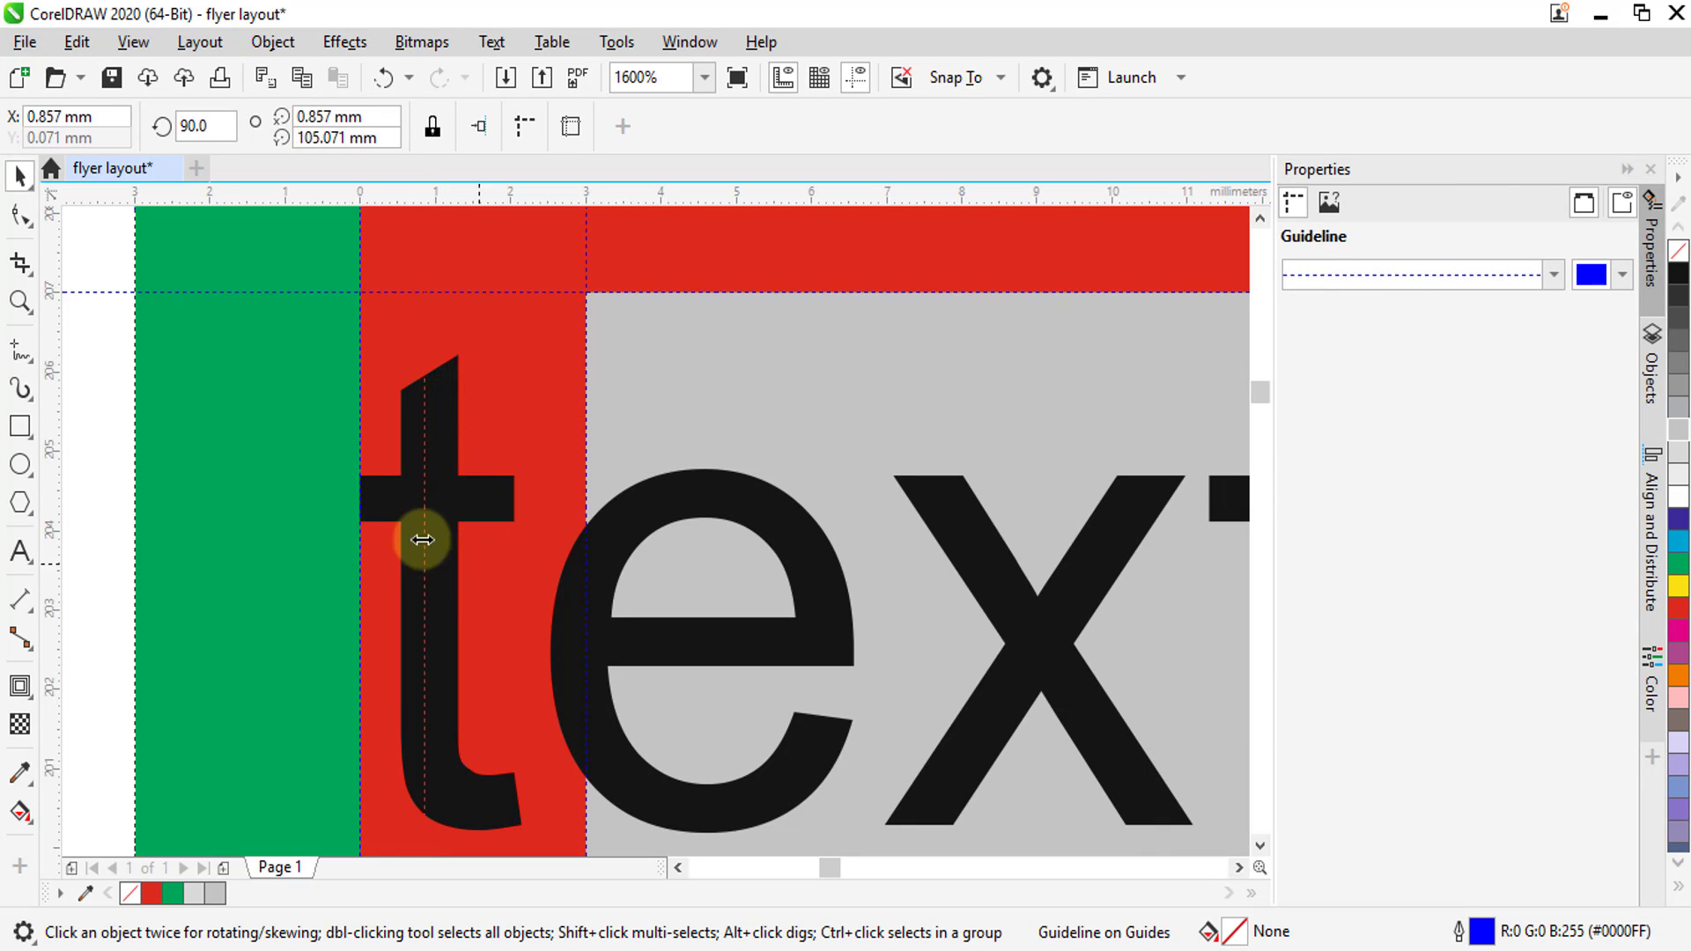
drag(424, 513, 57, 519)
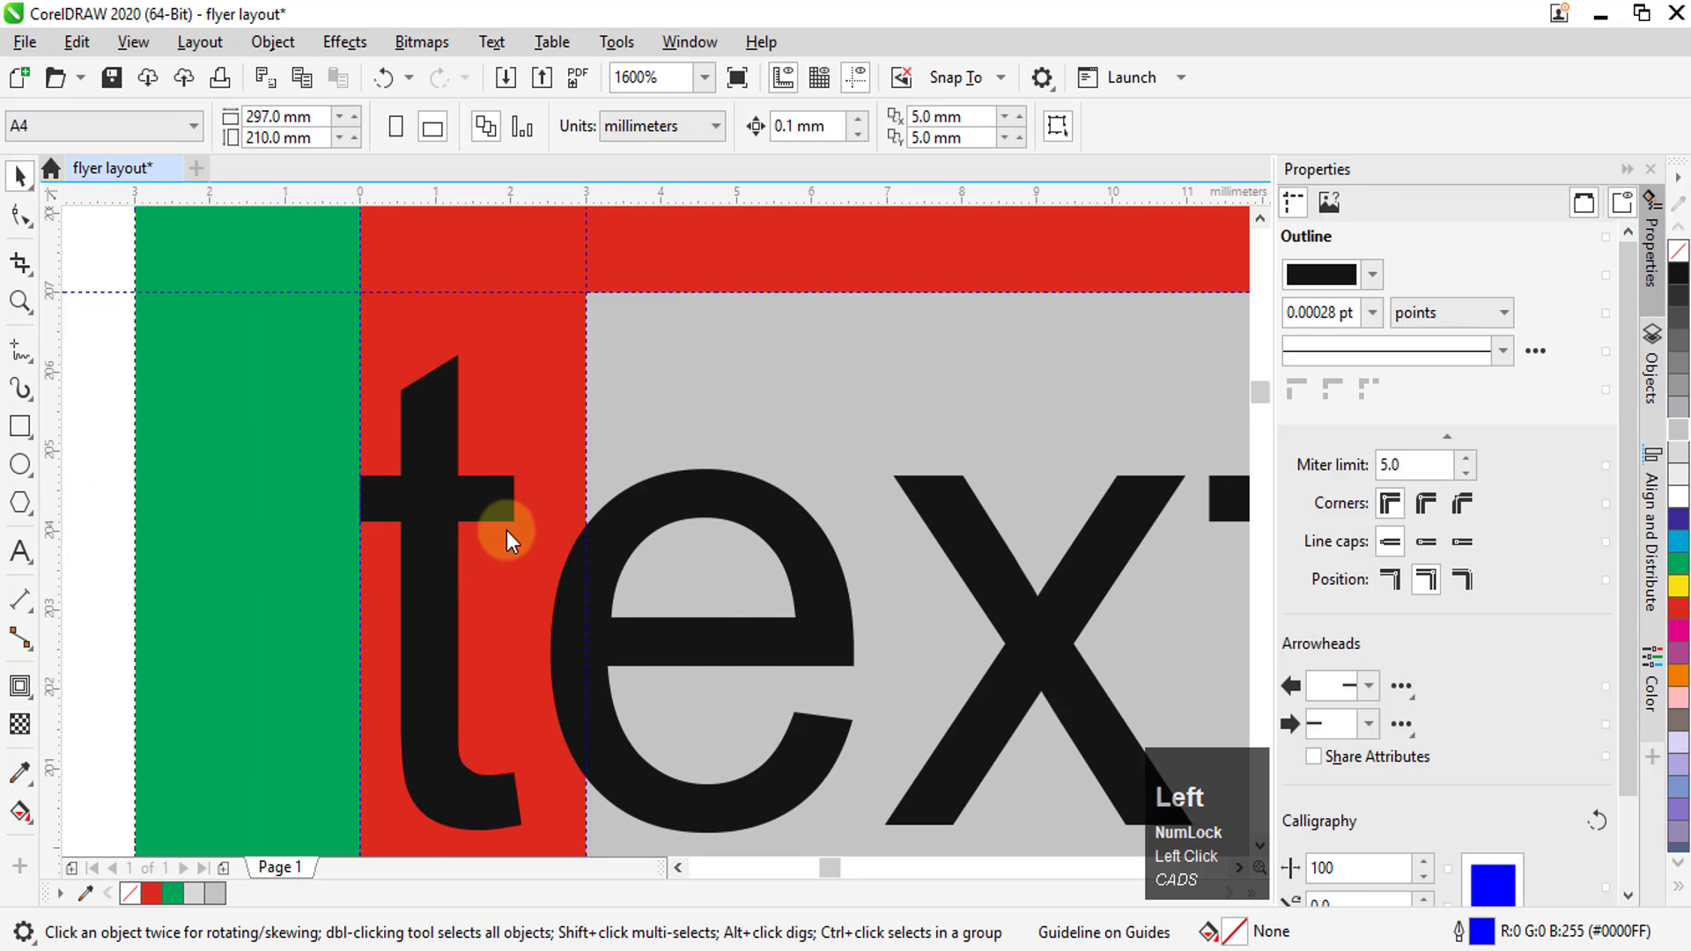
Delete the sample text from the layout's top-left corner
scroll(480, 520, down, 5)
scroll(471, 511, up, 3)
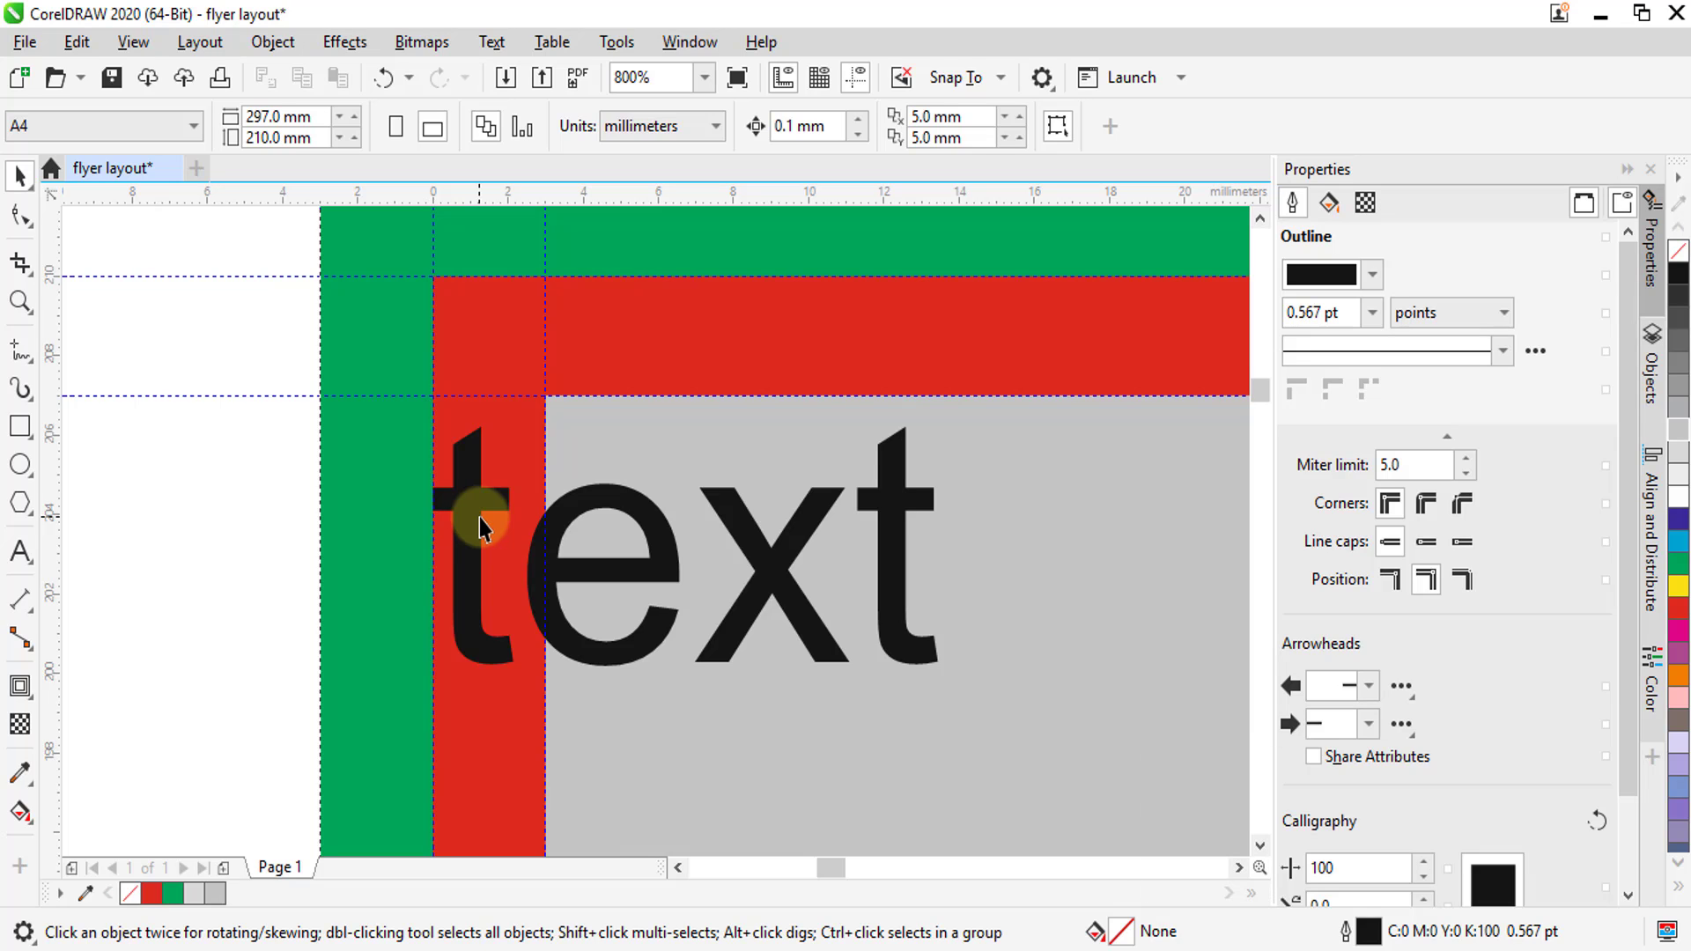
click(474, 515)
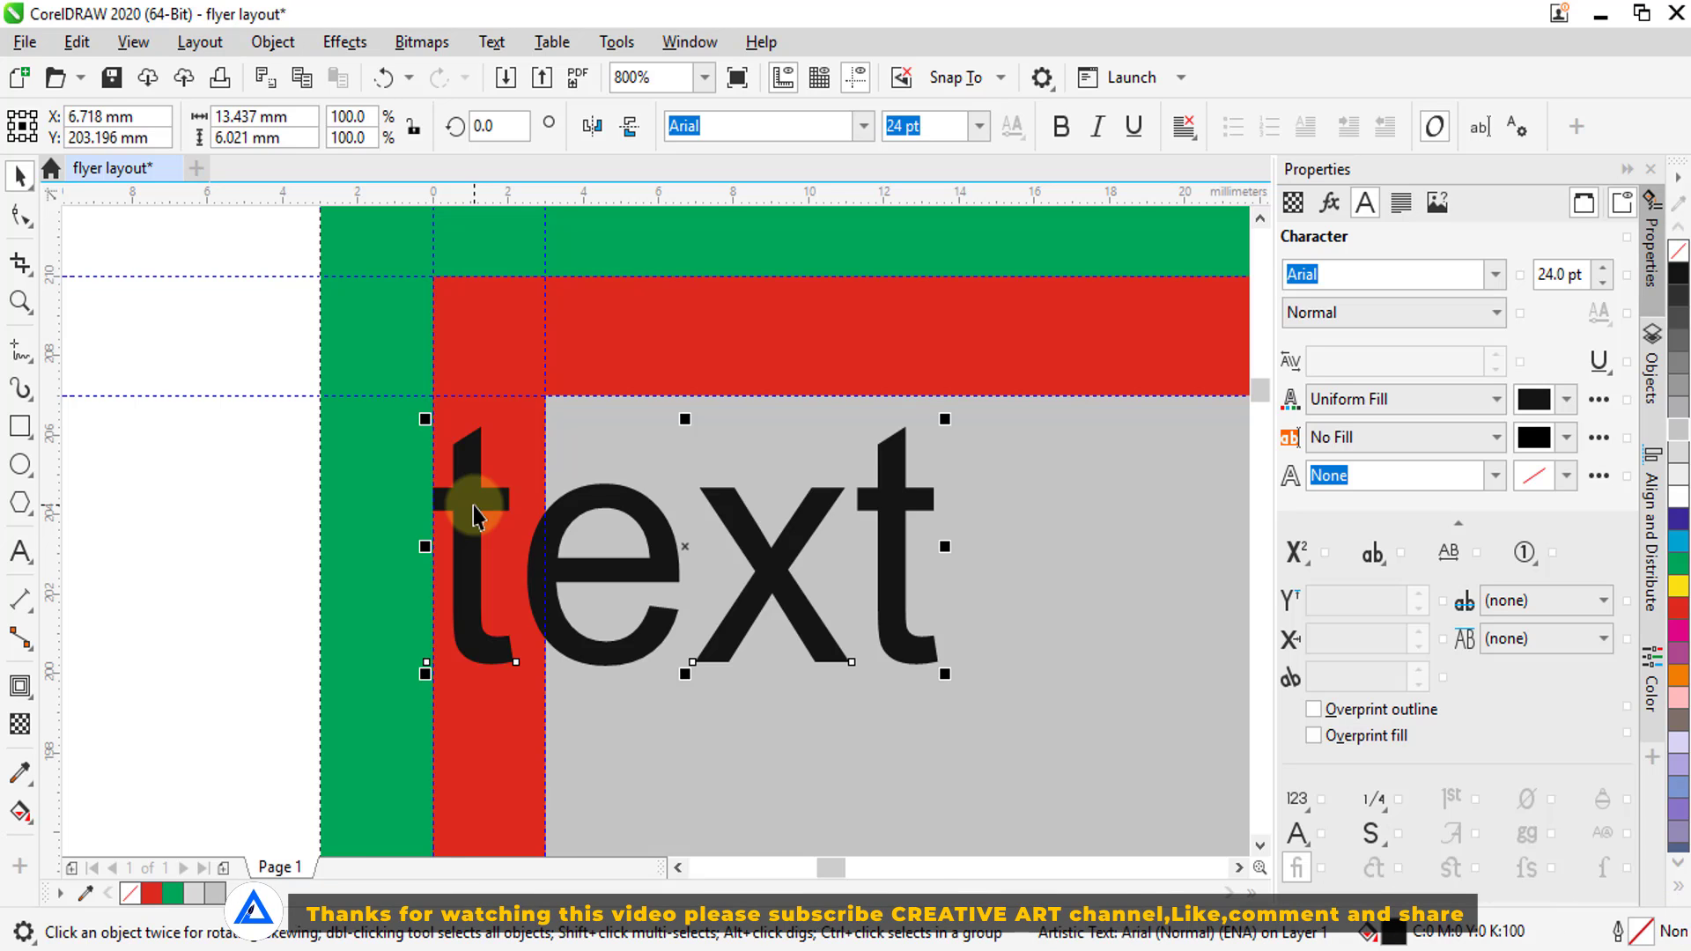
key(Delete)
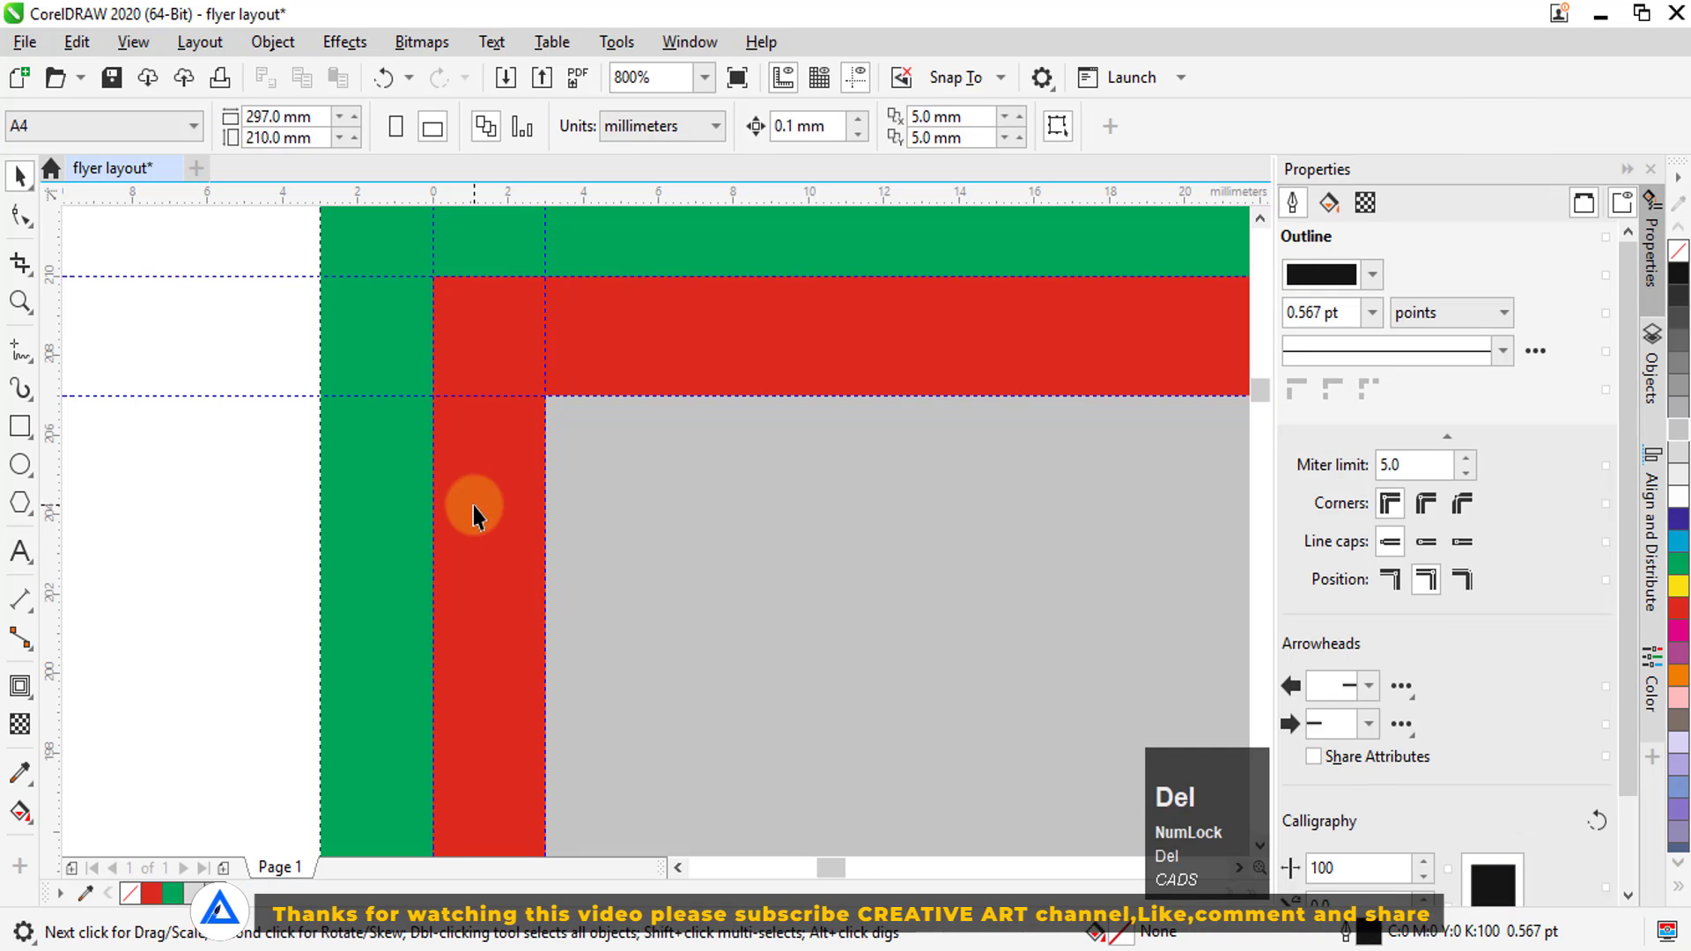
Draw a vertical 2-point line about 5.2 mm long outside the layout's top-left corner and set its outline width to Hairline
scroll(473, 506, down, 2)
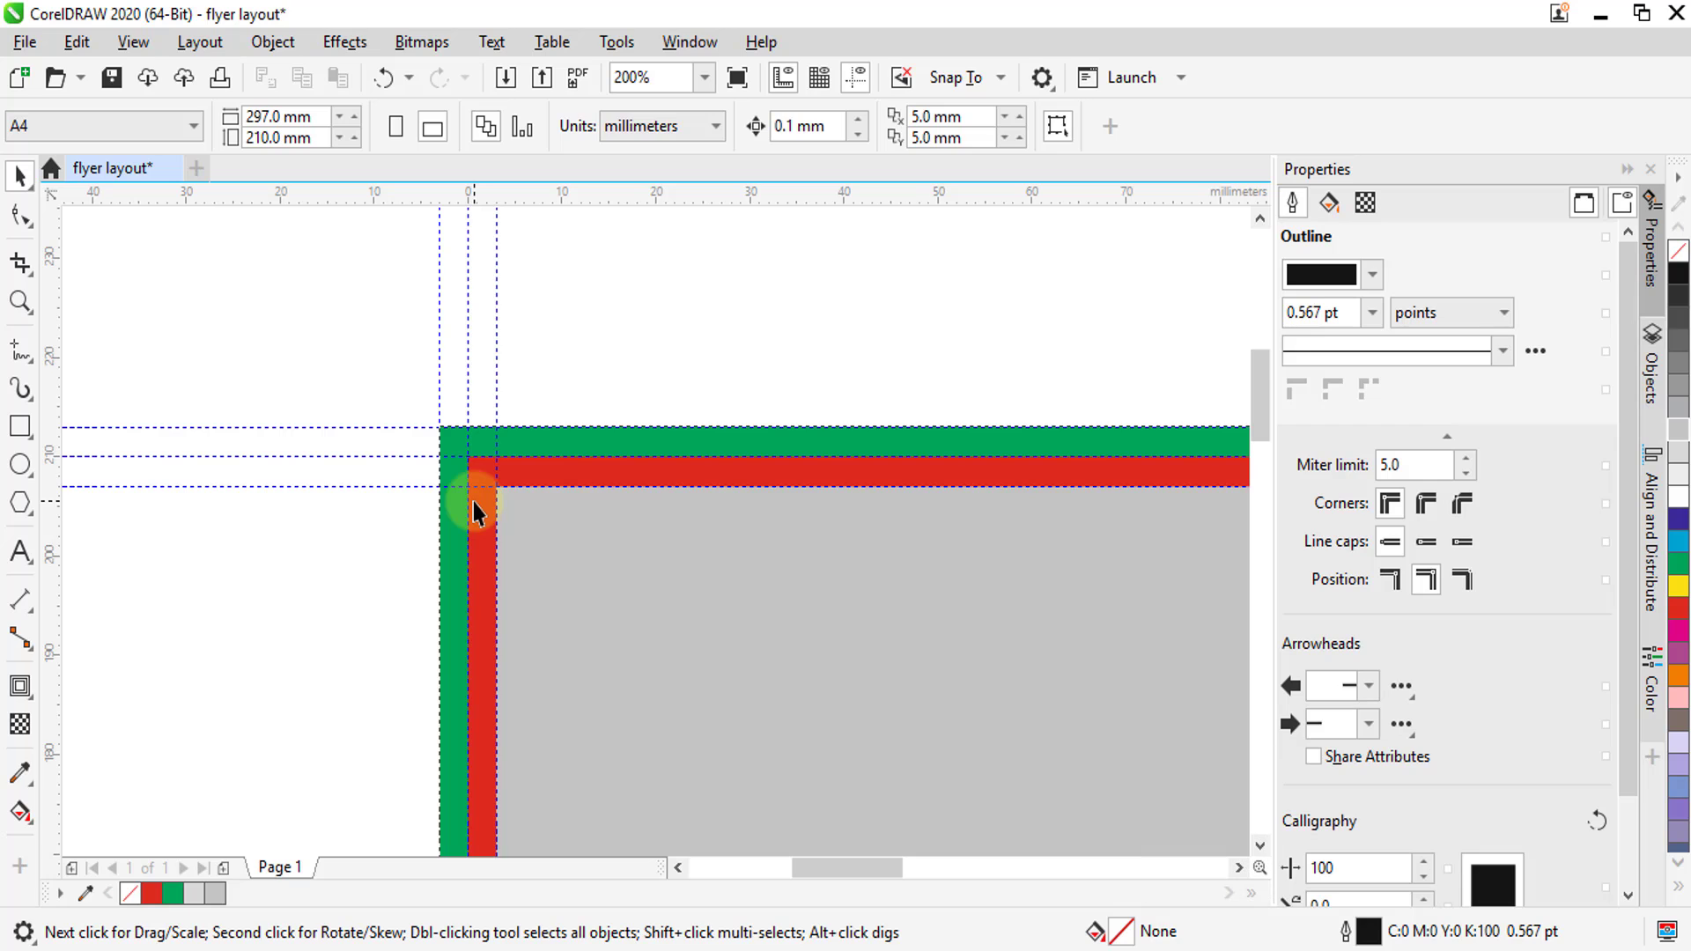
scroll(442, 458, up, 2)
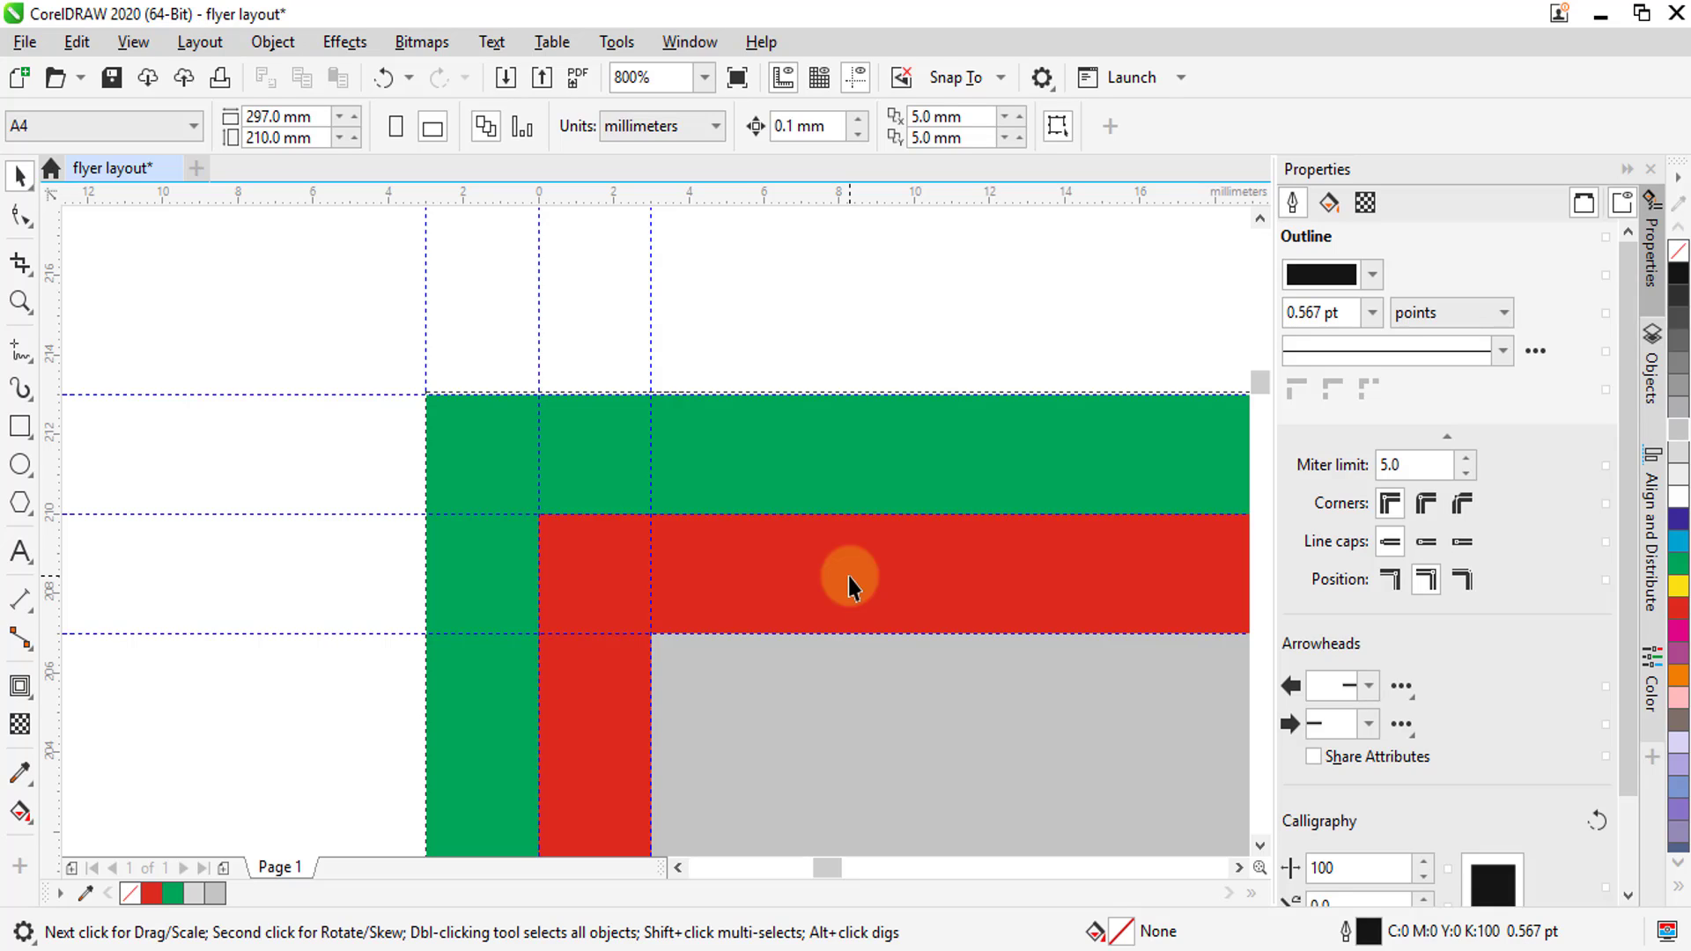
click(20, 349)
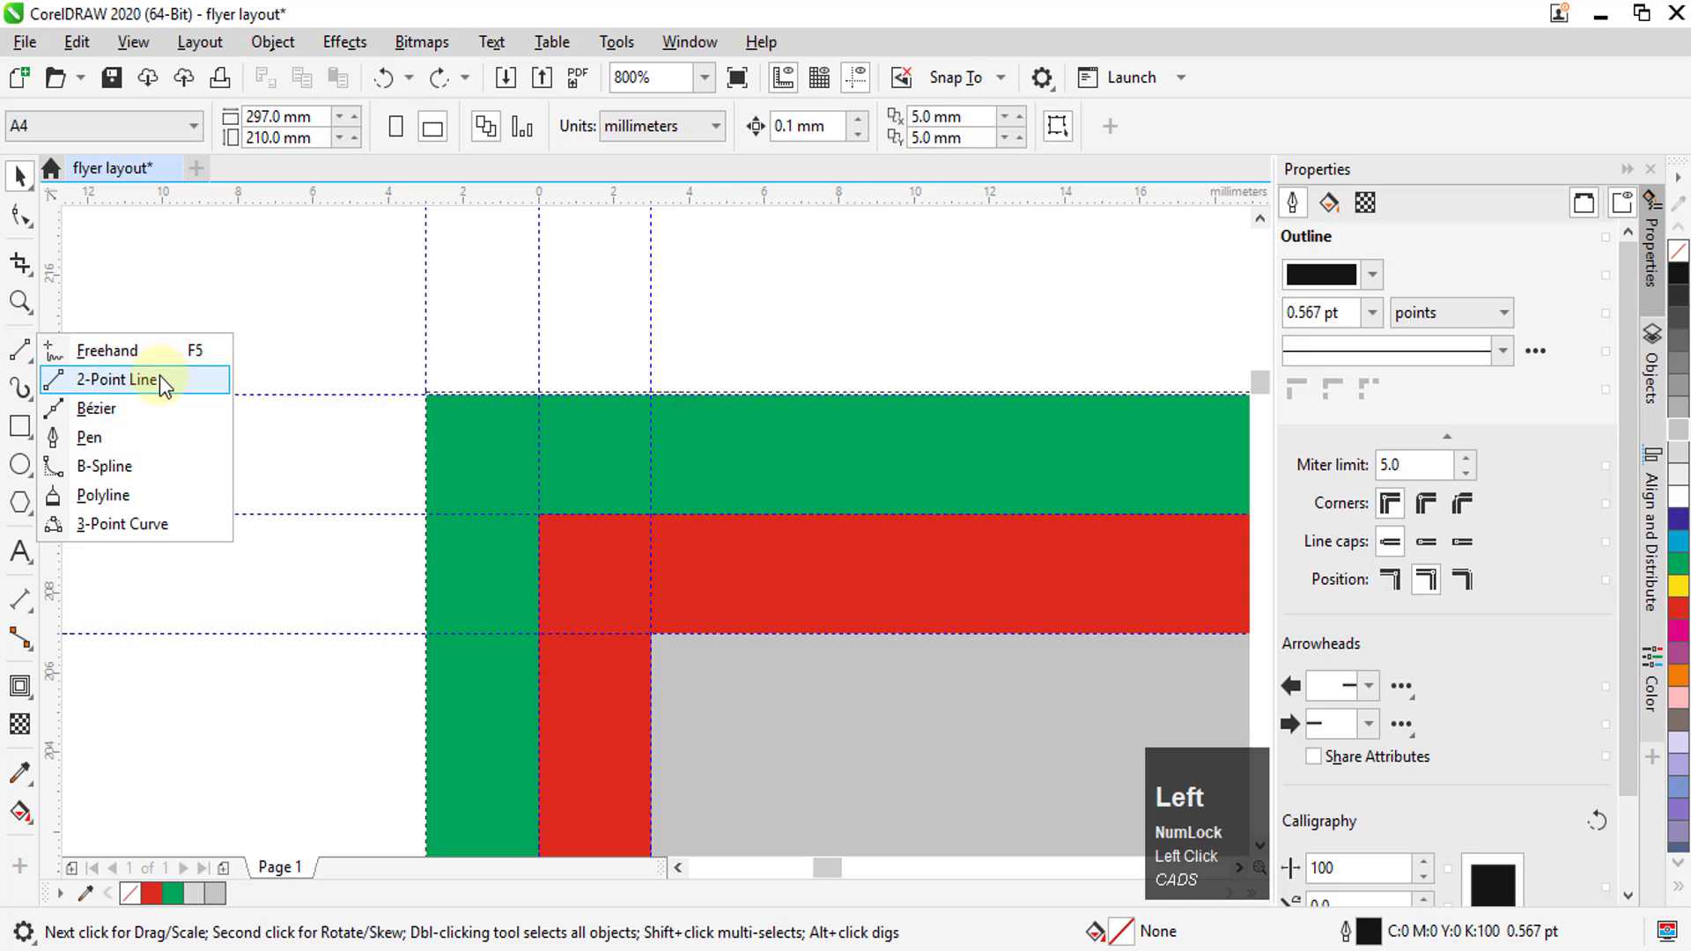
click(115, 378)
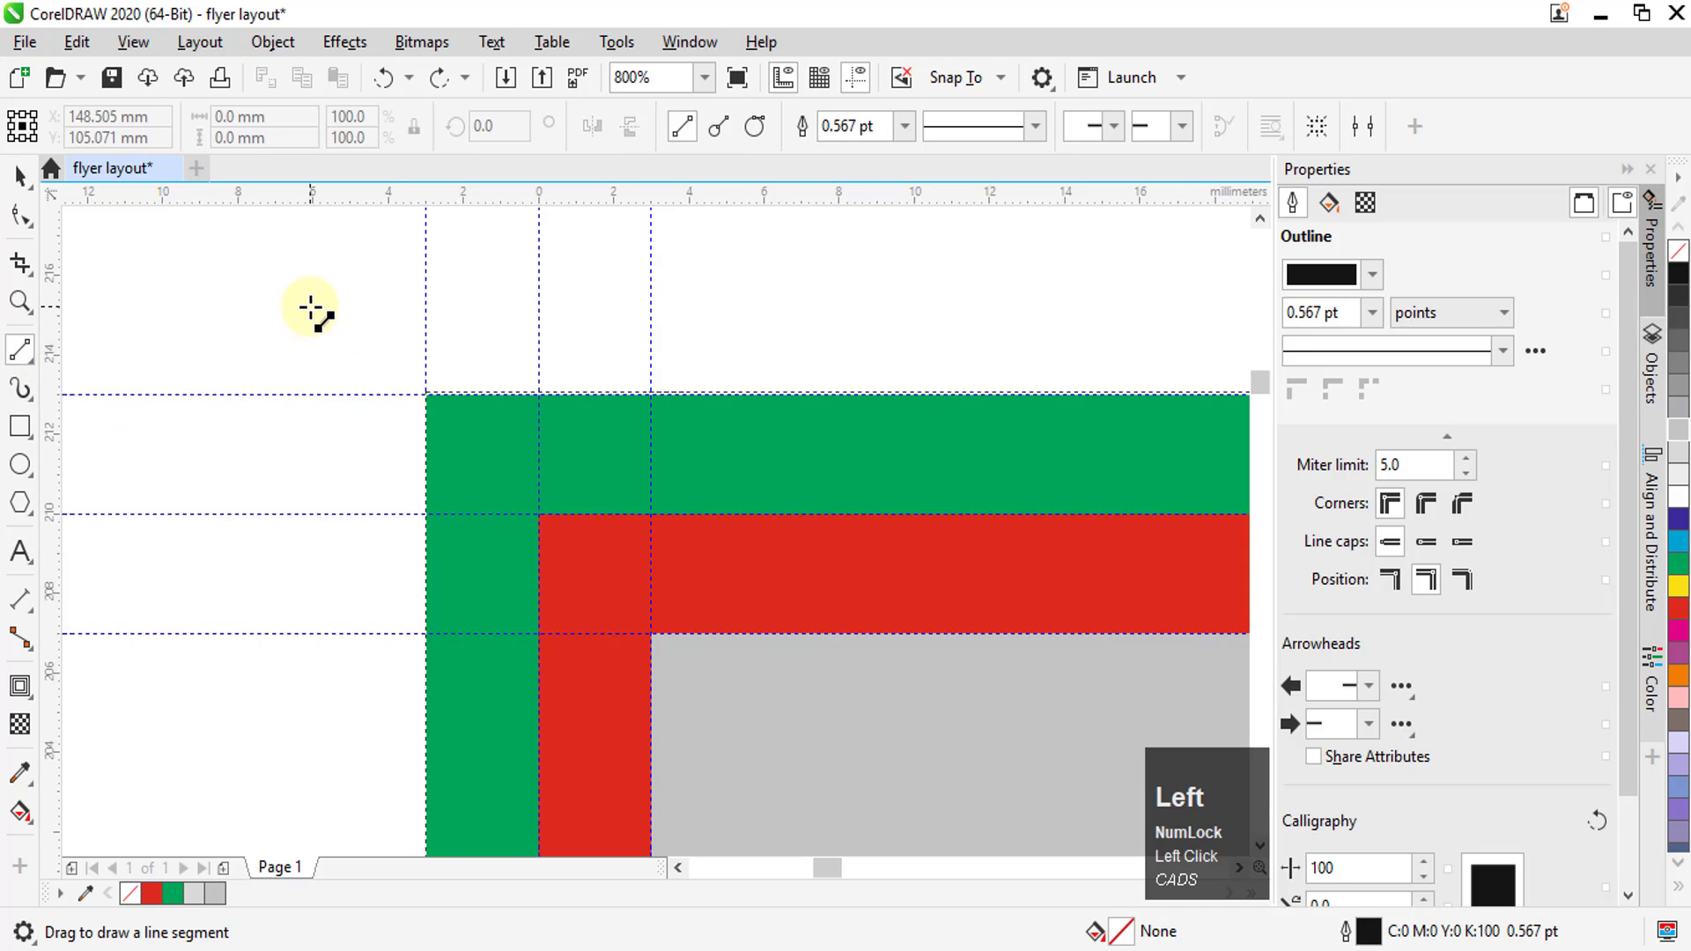
drag(310, 310, 315, 521)
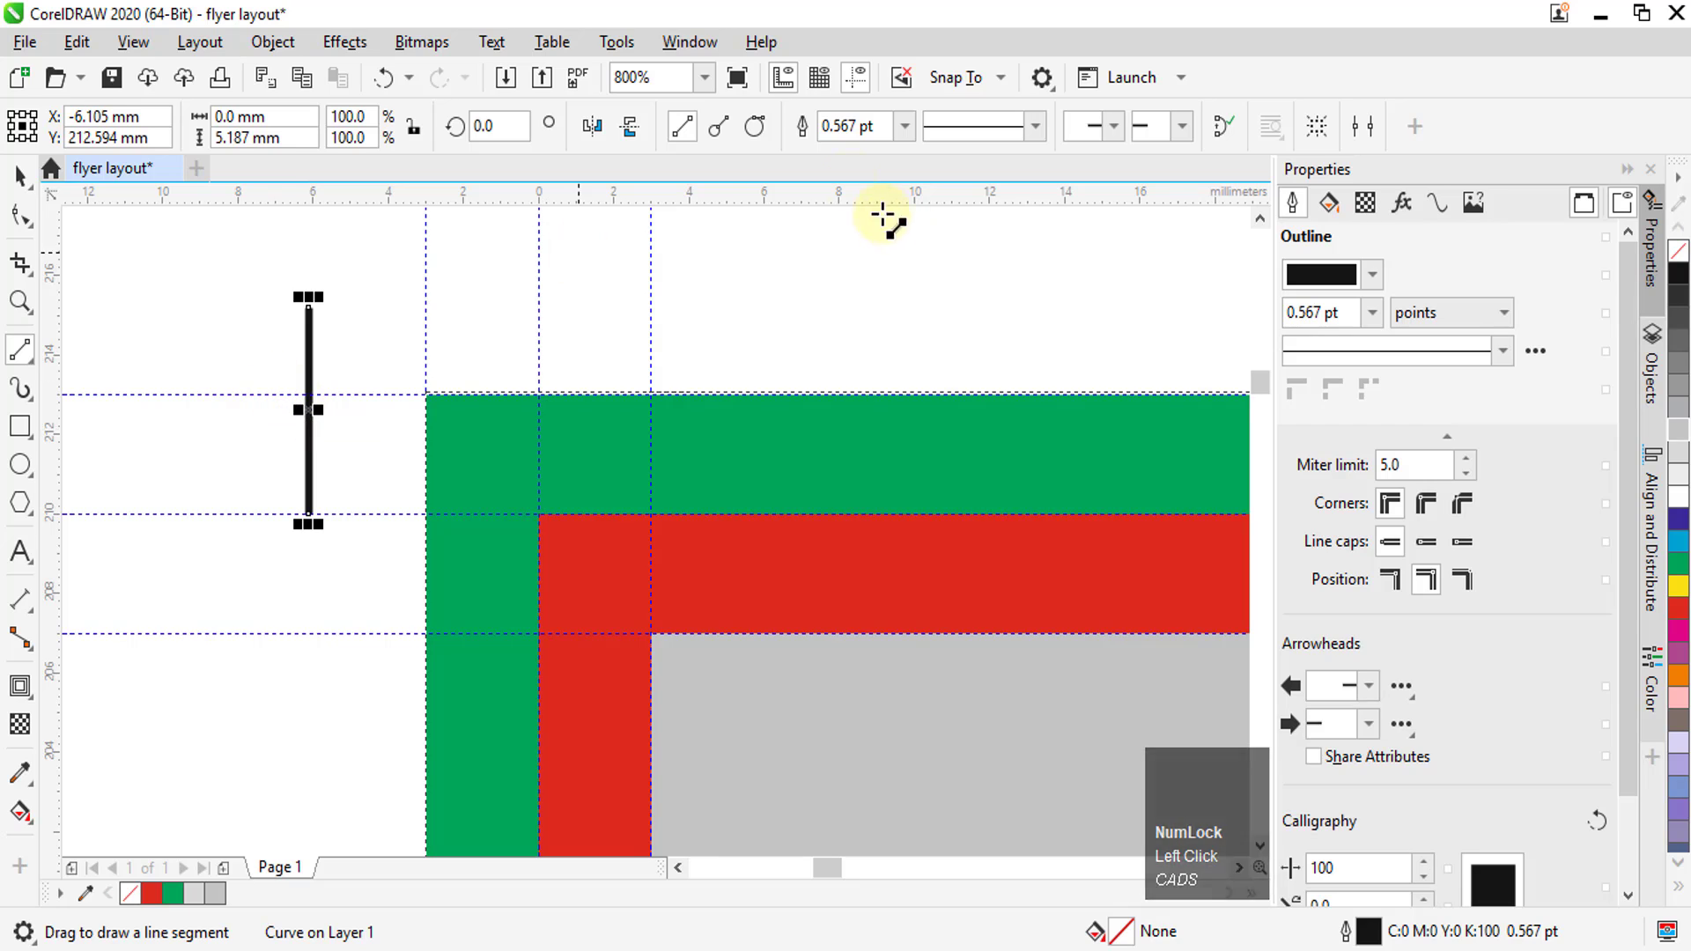
click(905, 125)
click(872, 174)
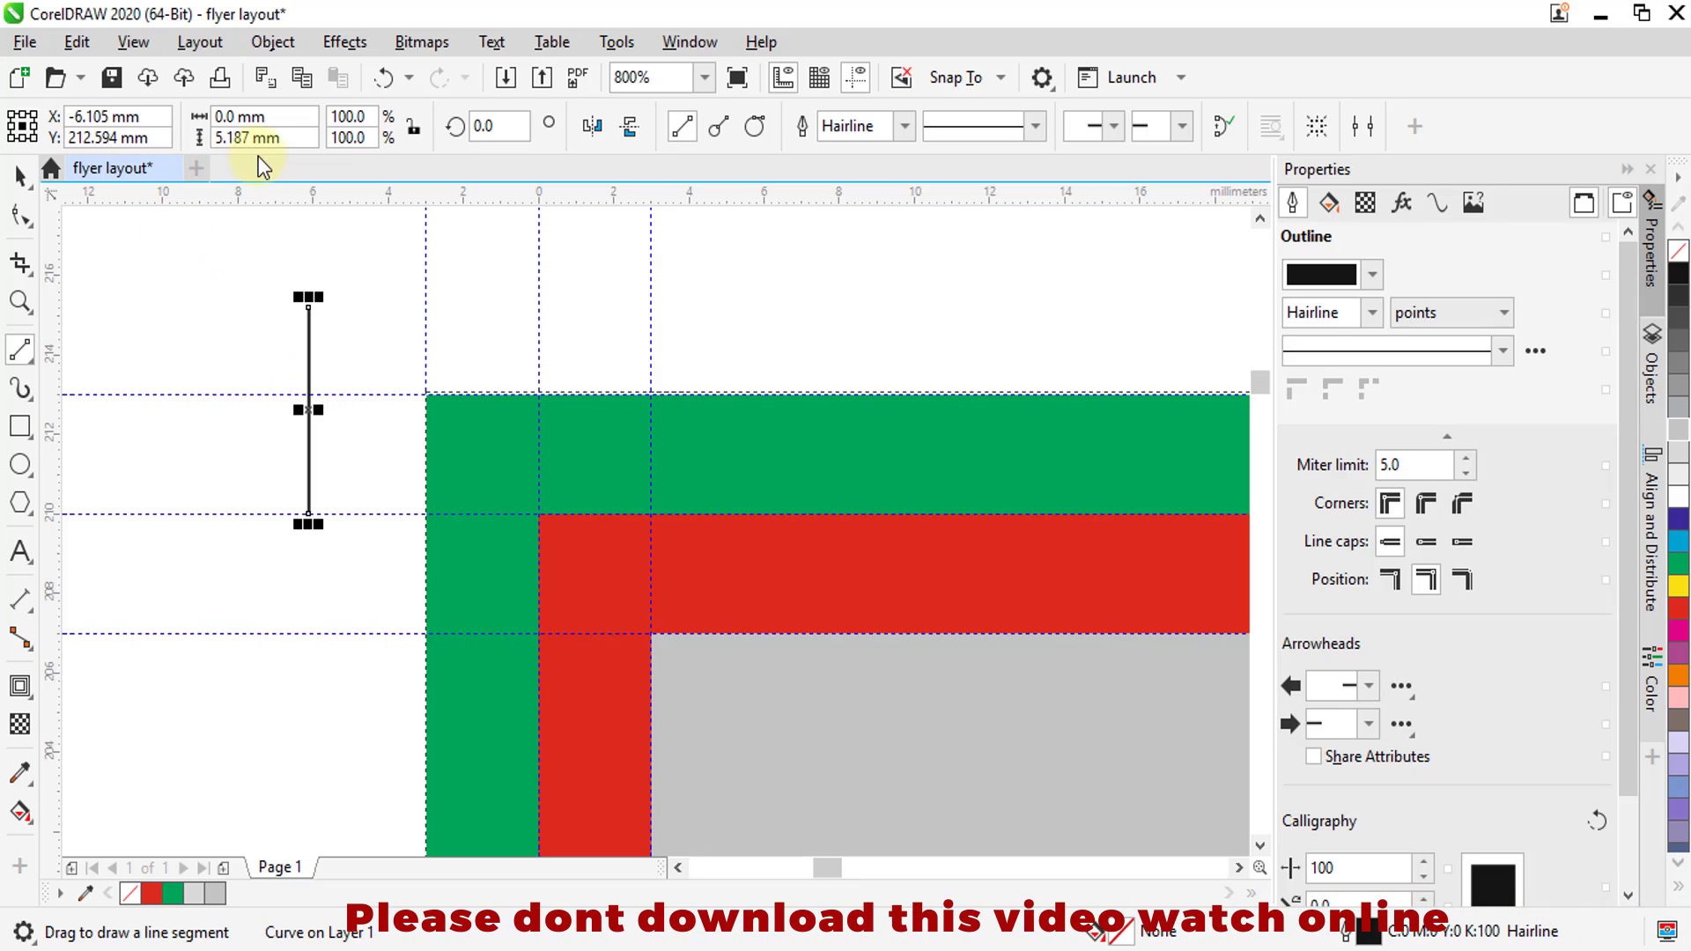
Set the length of the vertical trim line outside the layout's top-left corner to 5 mm
click(231, 138)
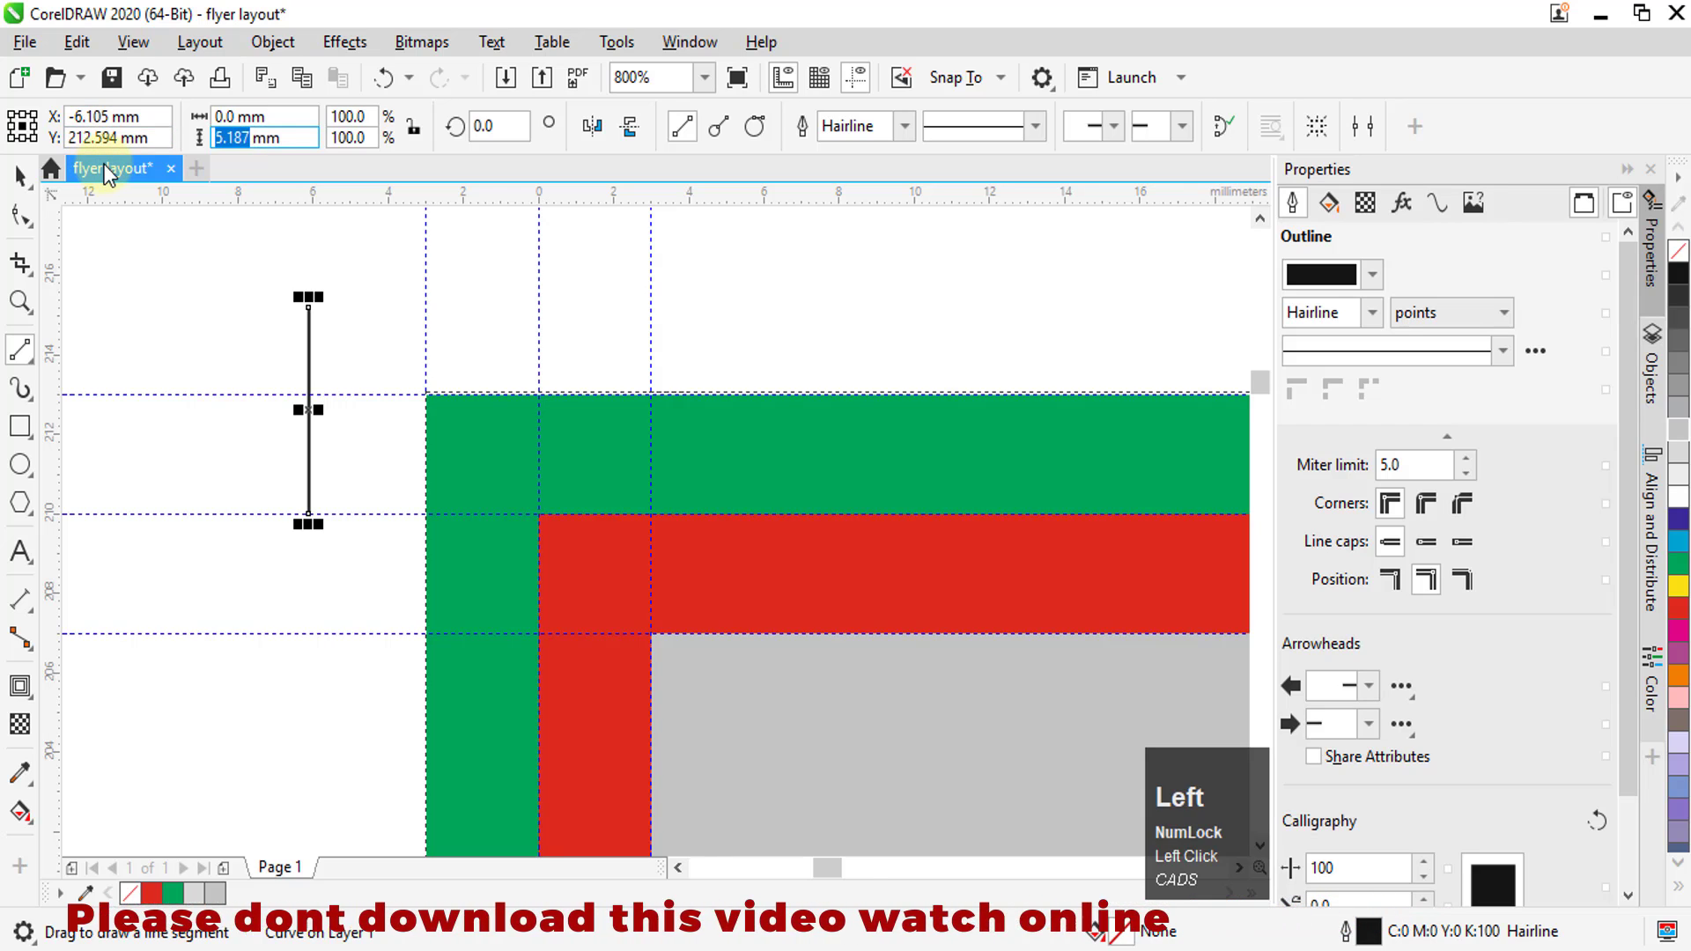
text(5)
key(Return)
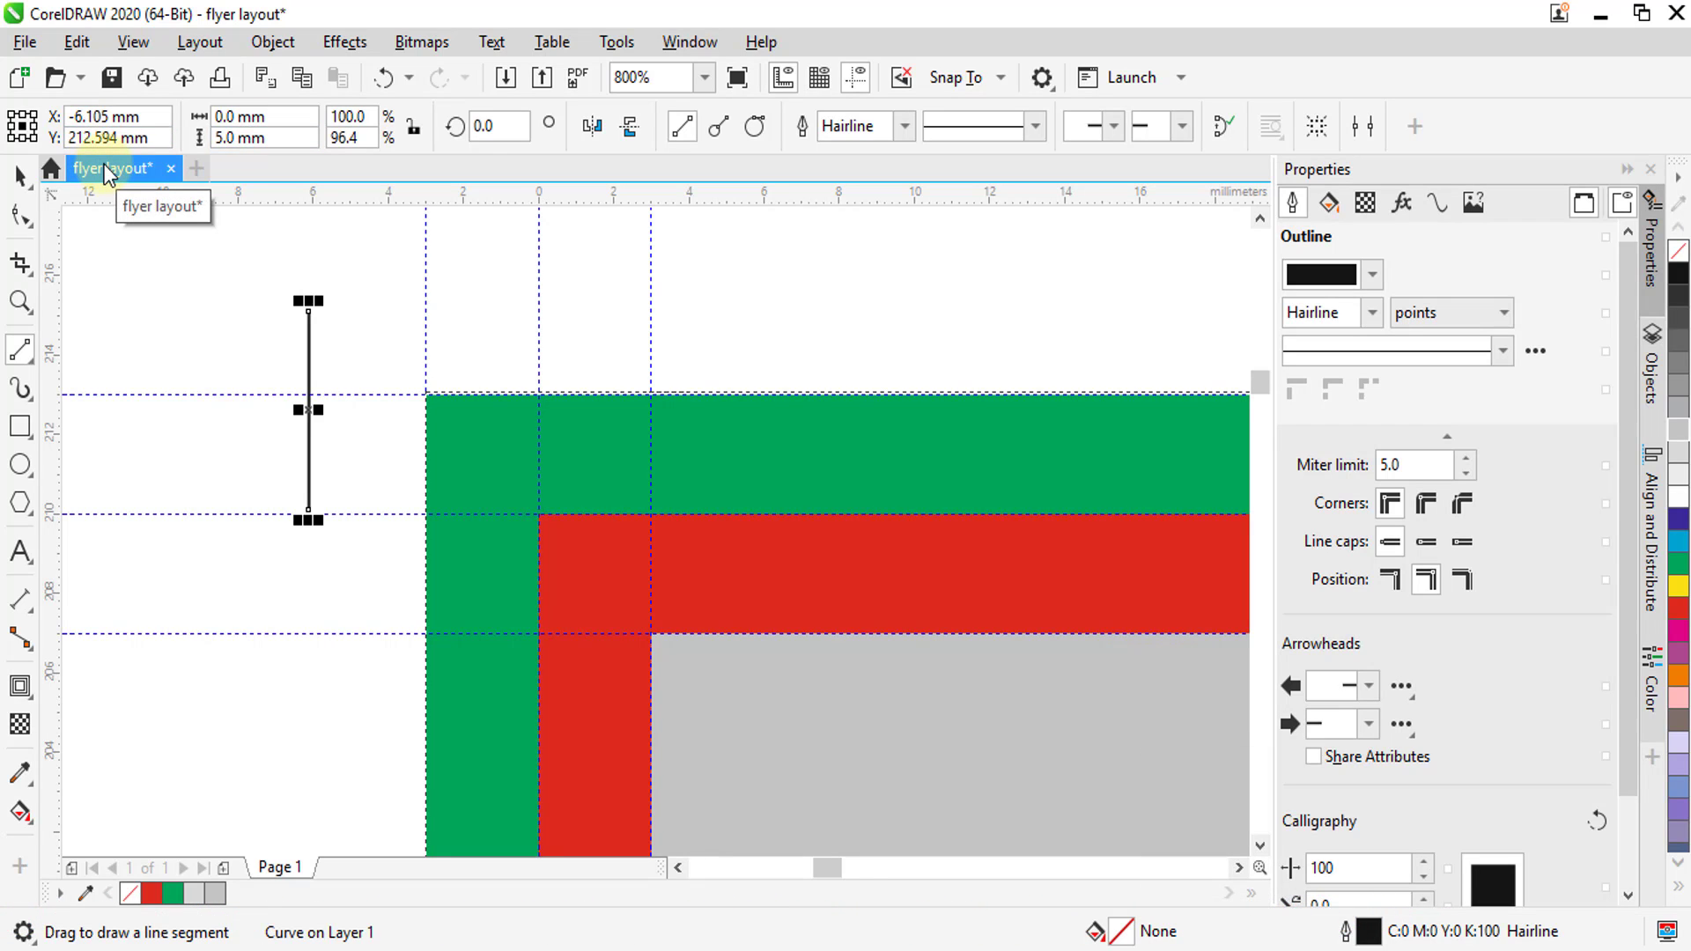
Move the vertical trim line onto the page's left edge guideline, with its lower end touching the top edge of the green bleed
click(21, 172)
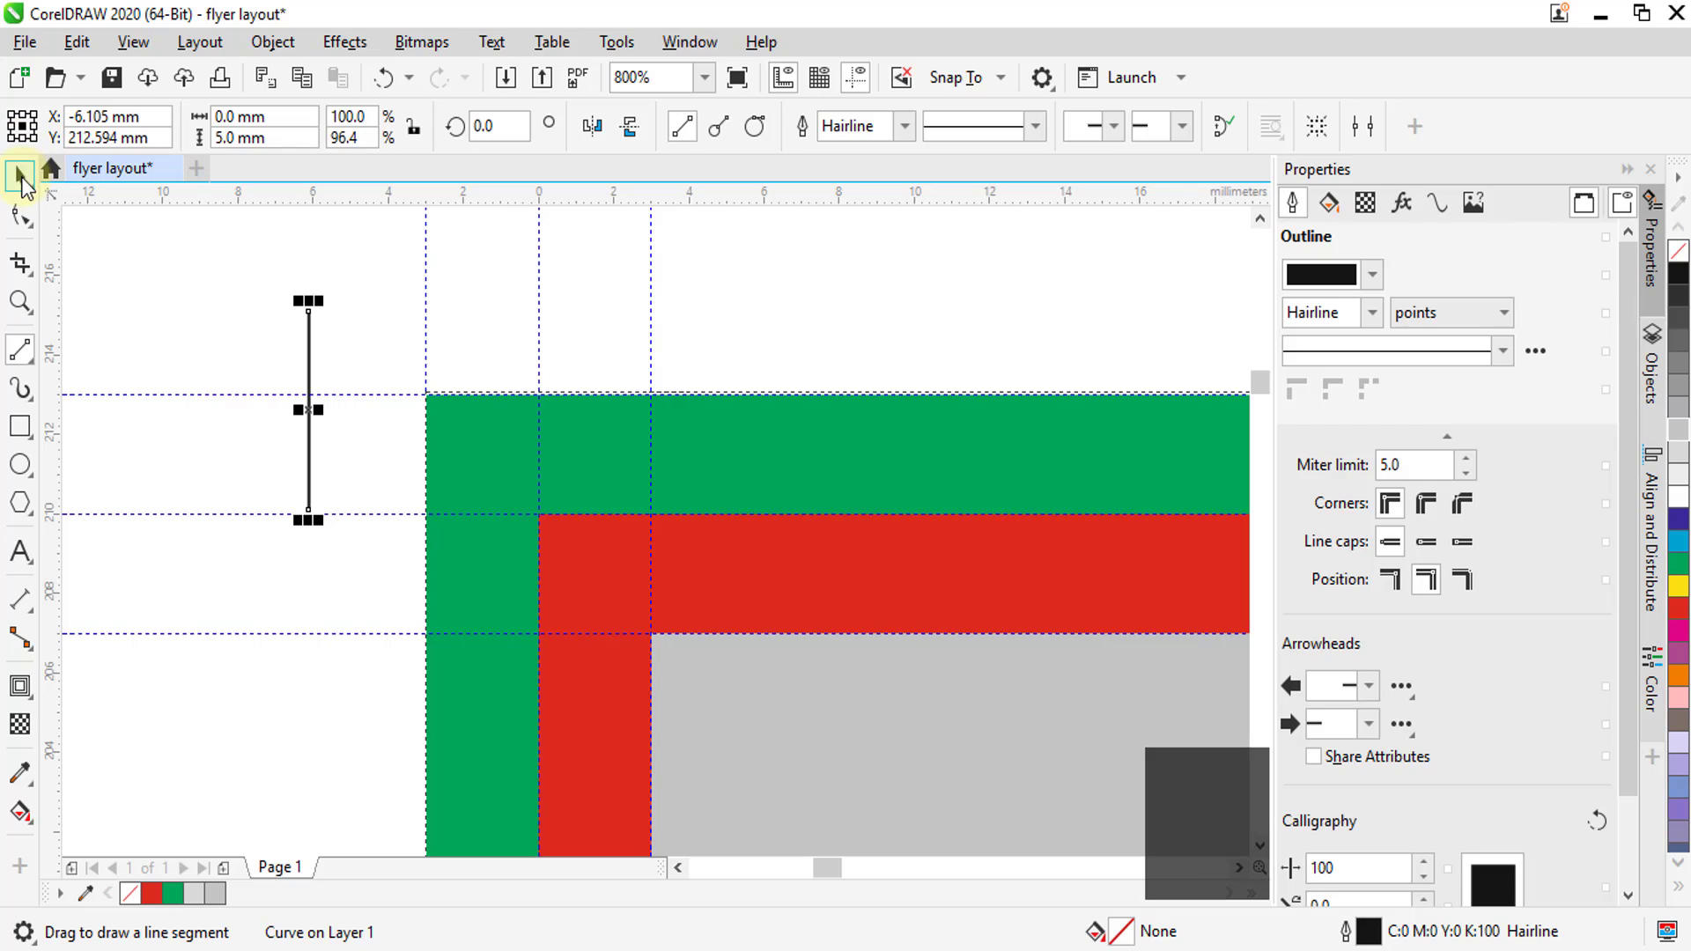
drag(308, 509, 539, 430)
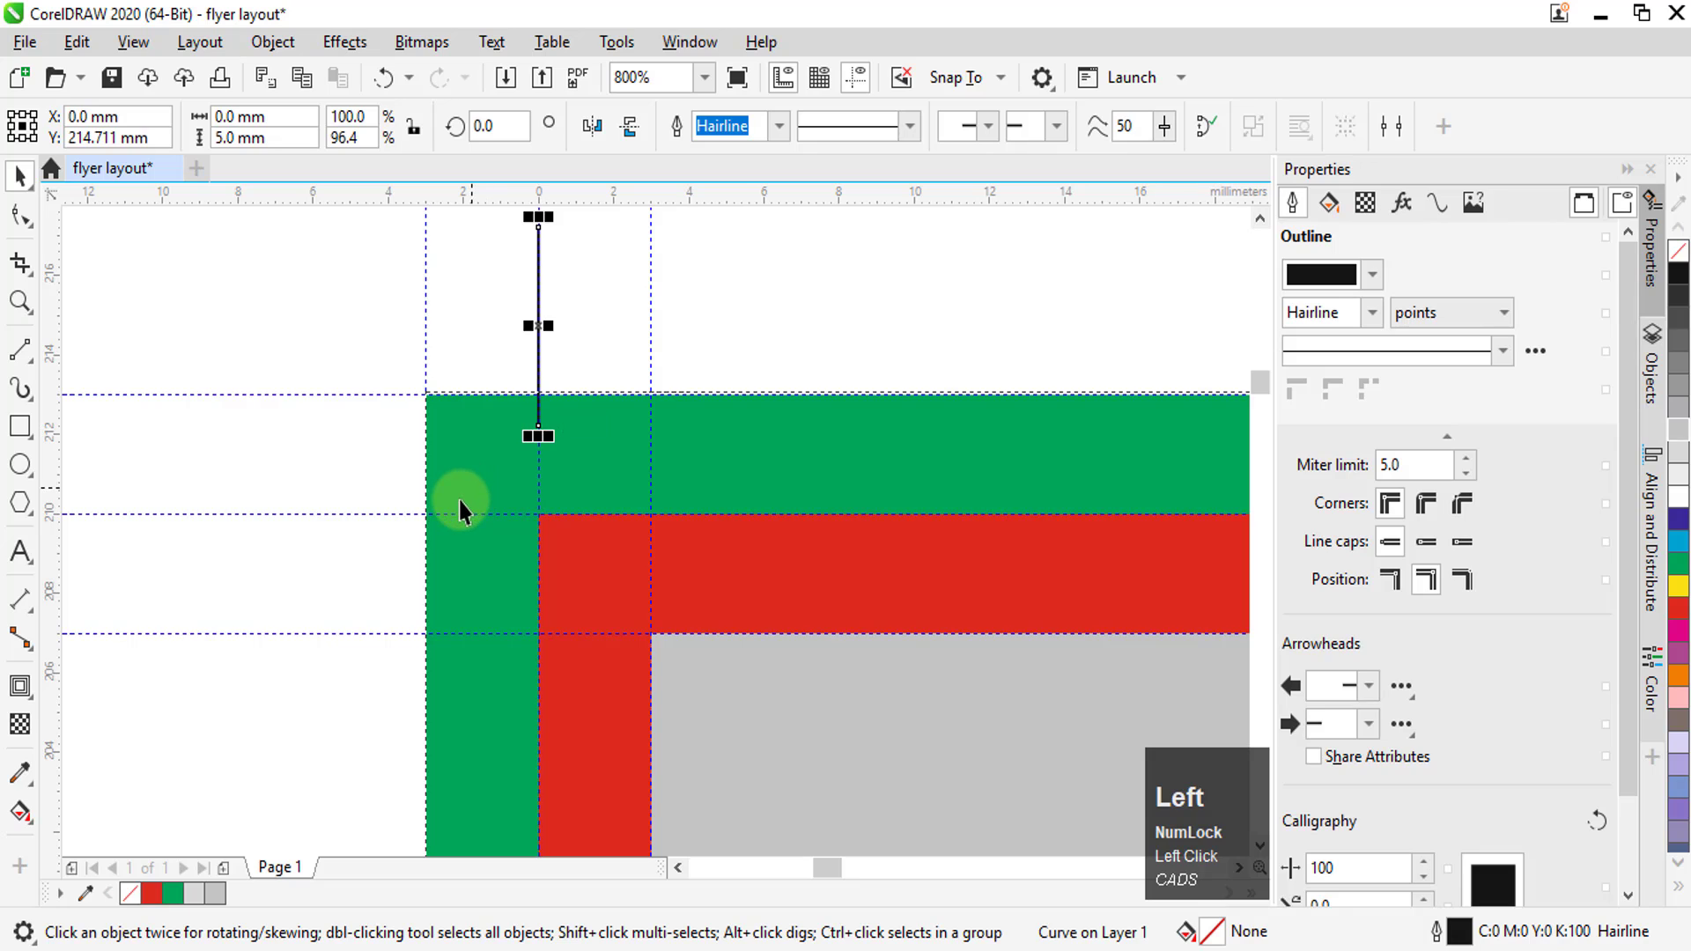
key(ctrl+z)
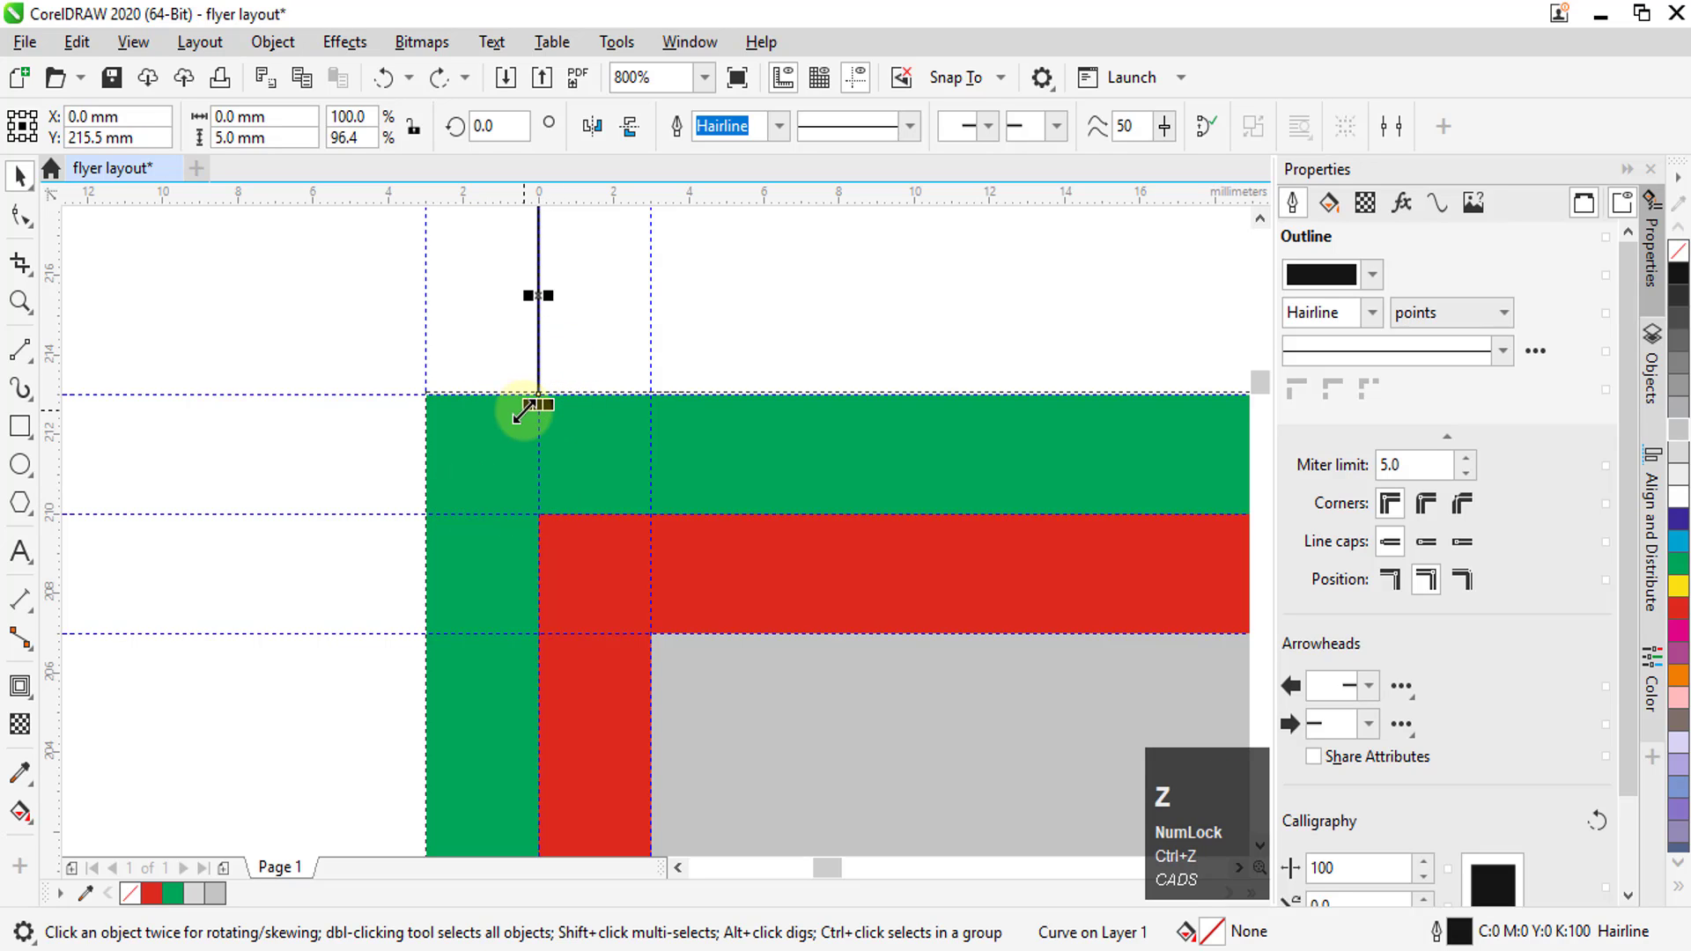
Copy the vertical trim line to the outside of the left bleed edge and rotate the copy to 270 degrees
drag(525, 297, 222, 423)
right_click(222, 422)
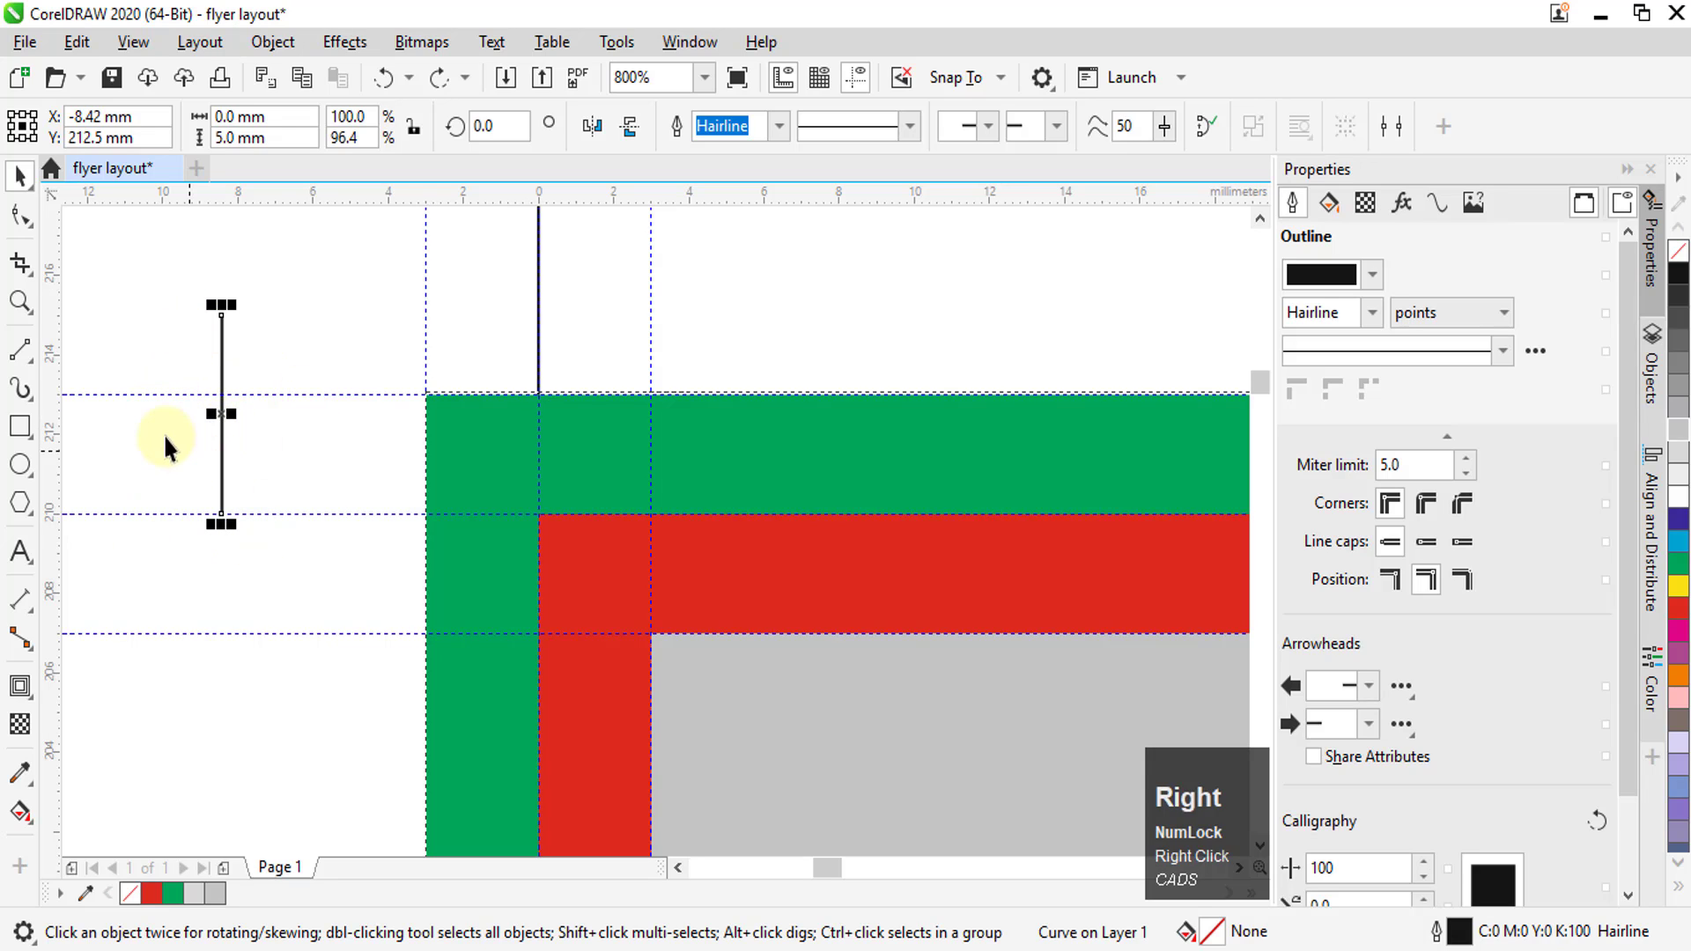
click(222, 410)
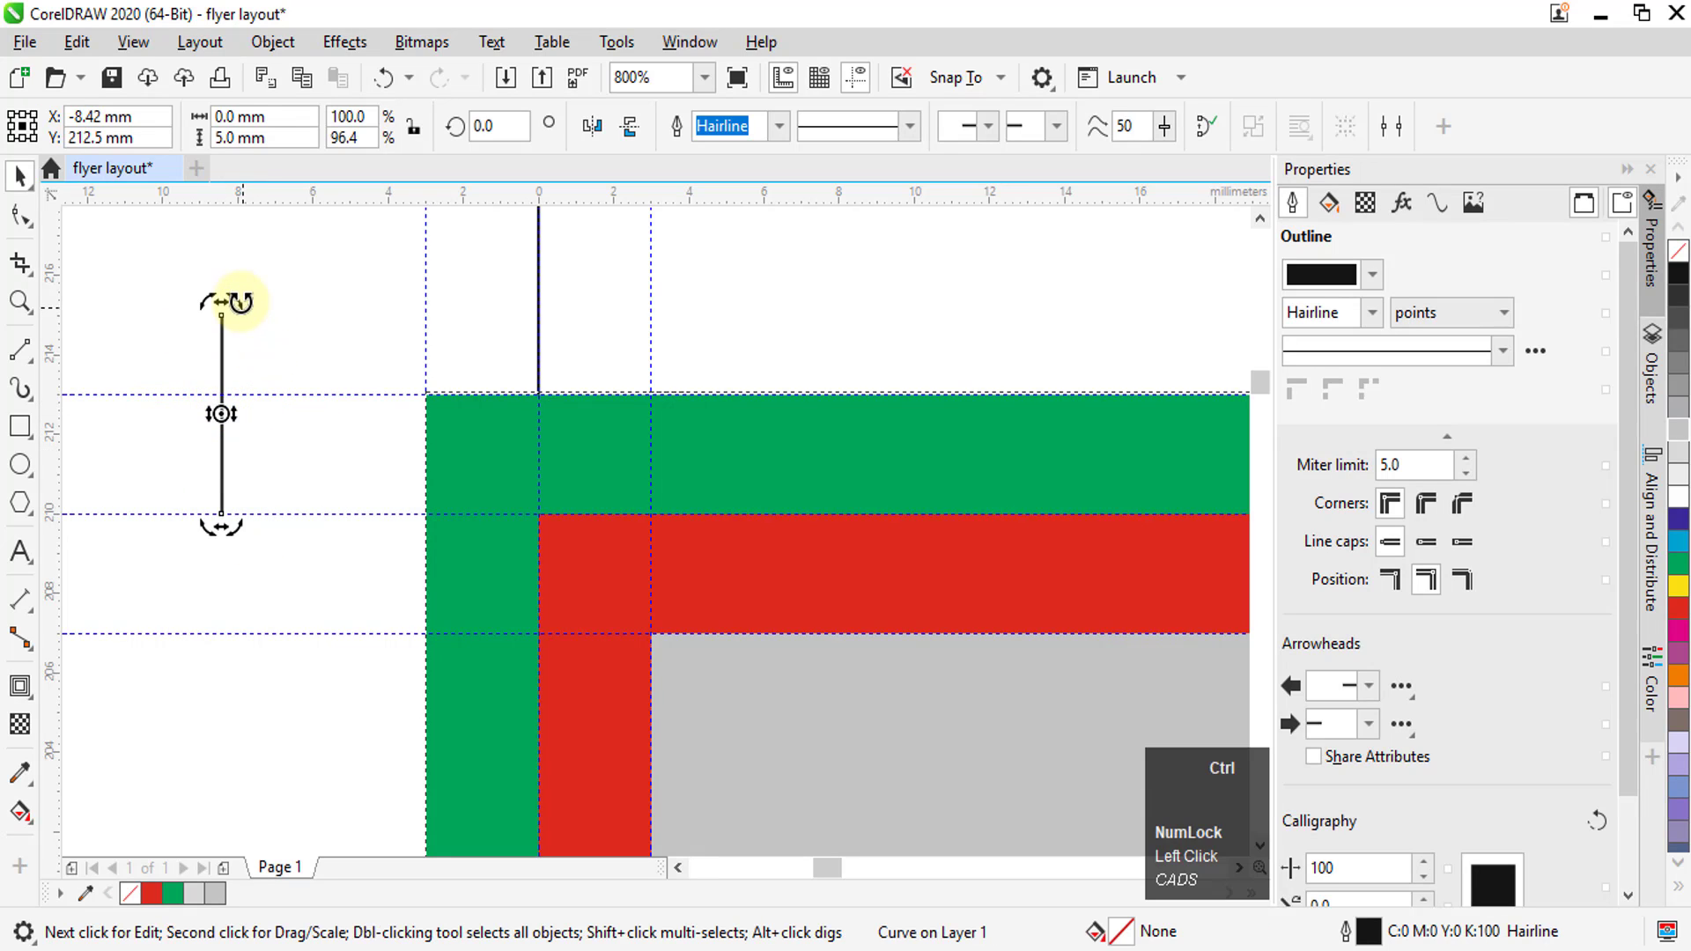
drag(241, 303, 272, 423)
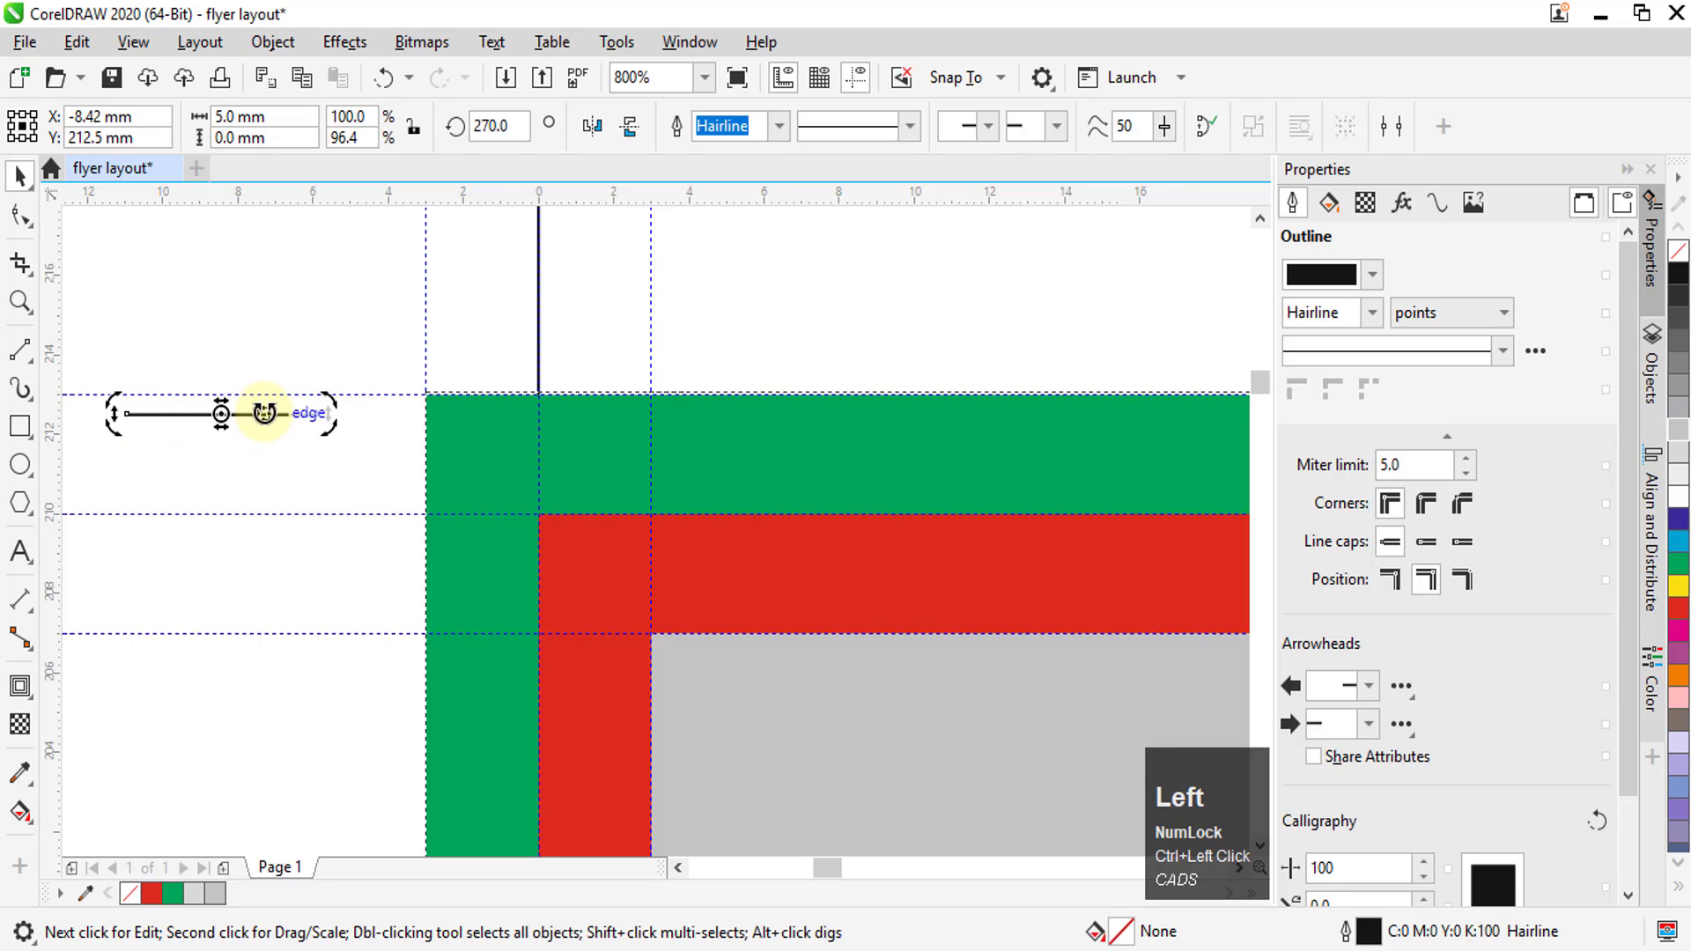
Move the horizontal trim line onto the page's top edge guideline, with its inner end touching the left bleed edge
click(219, 431)
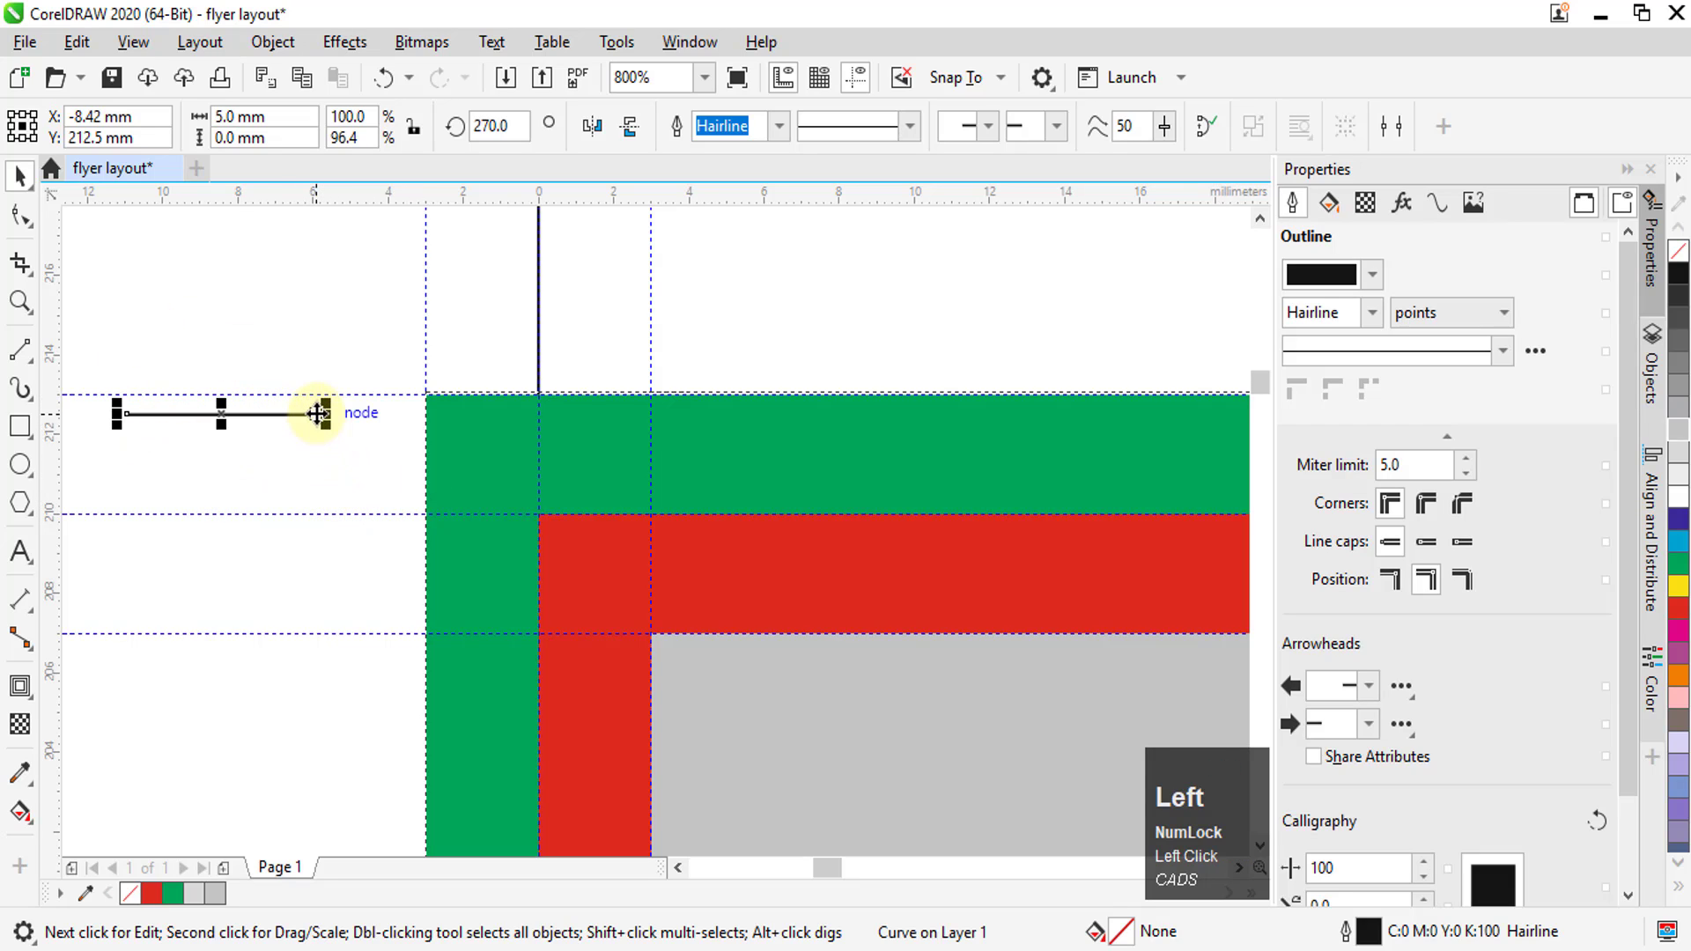
drag(315, 414, 425, 516)
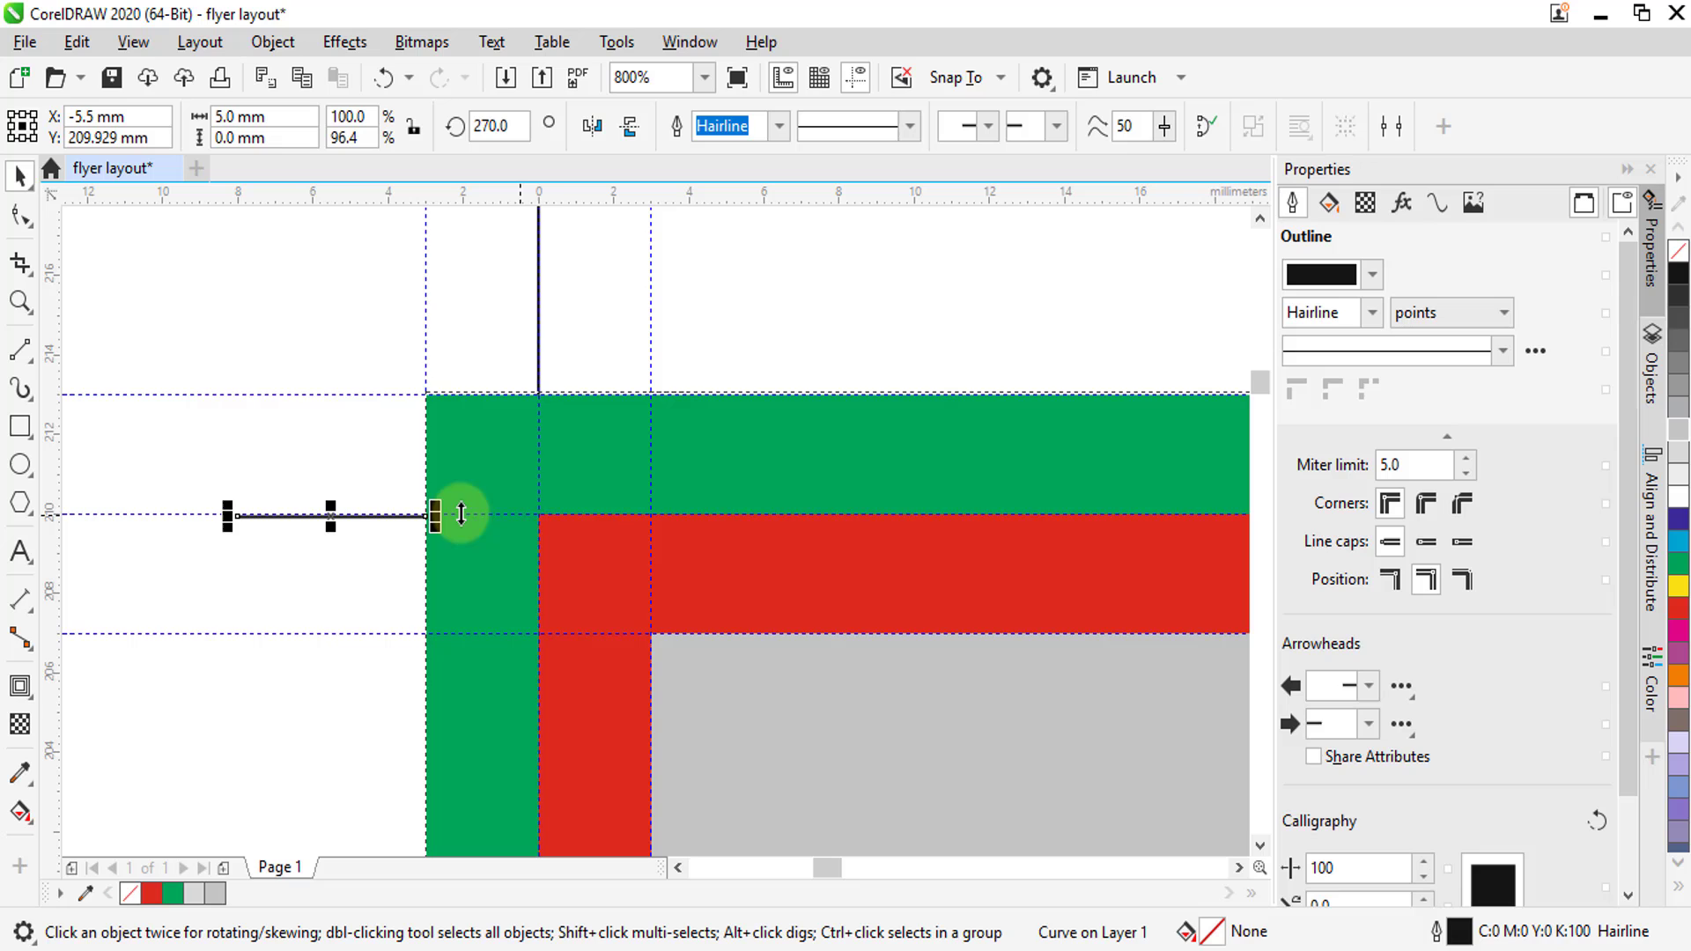
Copy the two top-left trim lines to a spot above the layout and group the copied and original pairs separately
shift+click(539, 328)
scroll(317, 502, down, 3)
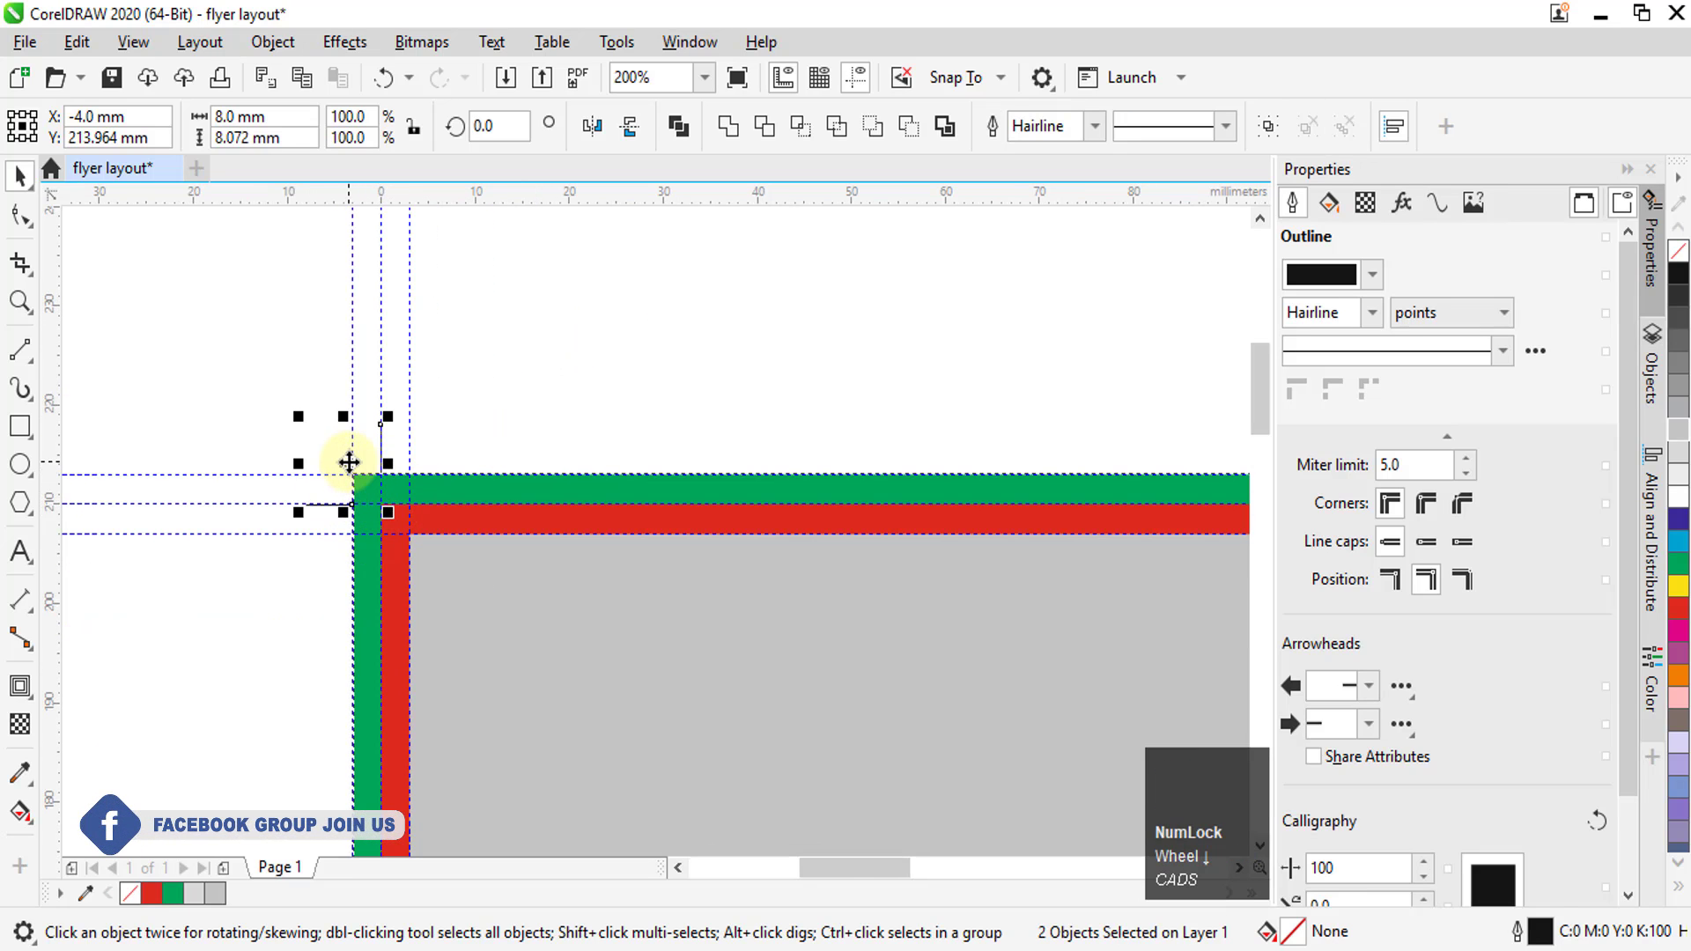
drag(349, 465, 558, 362)
right_click(557, 362)
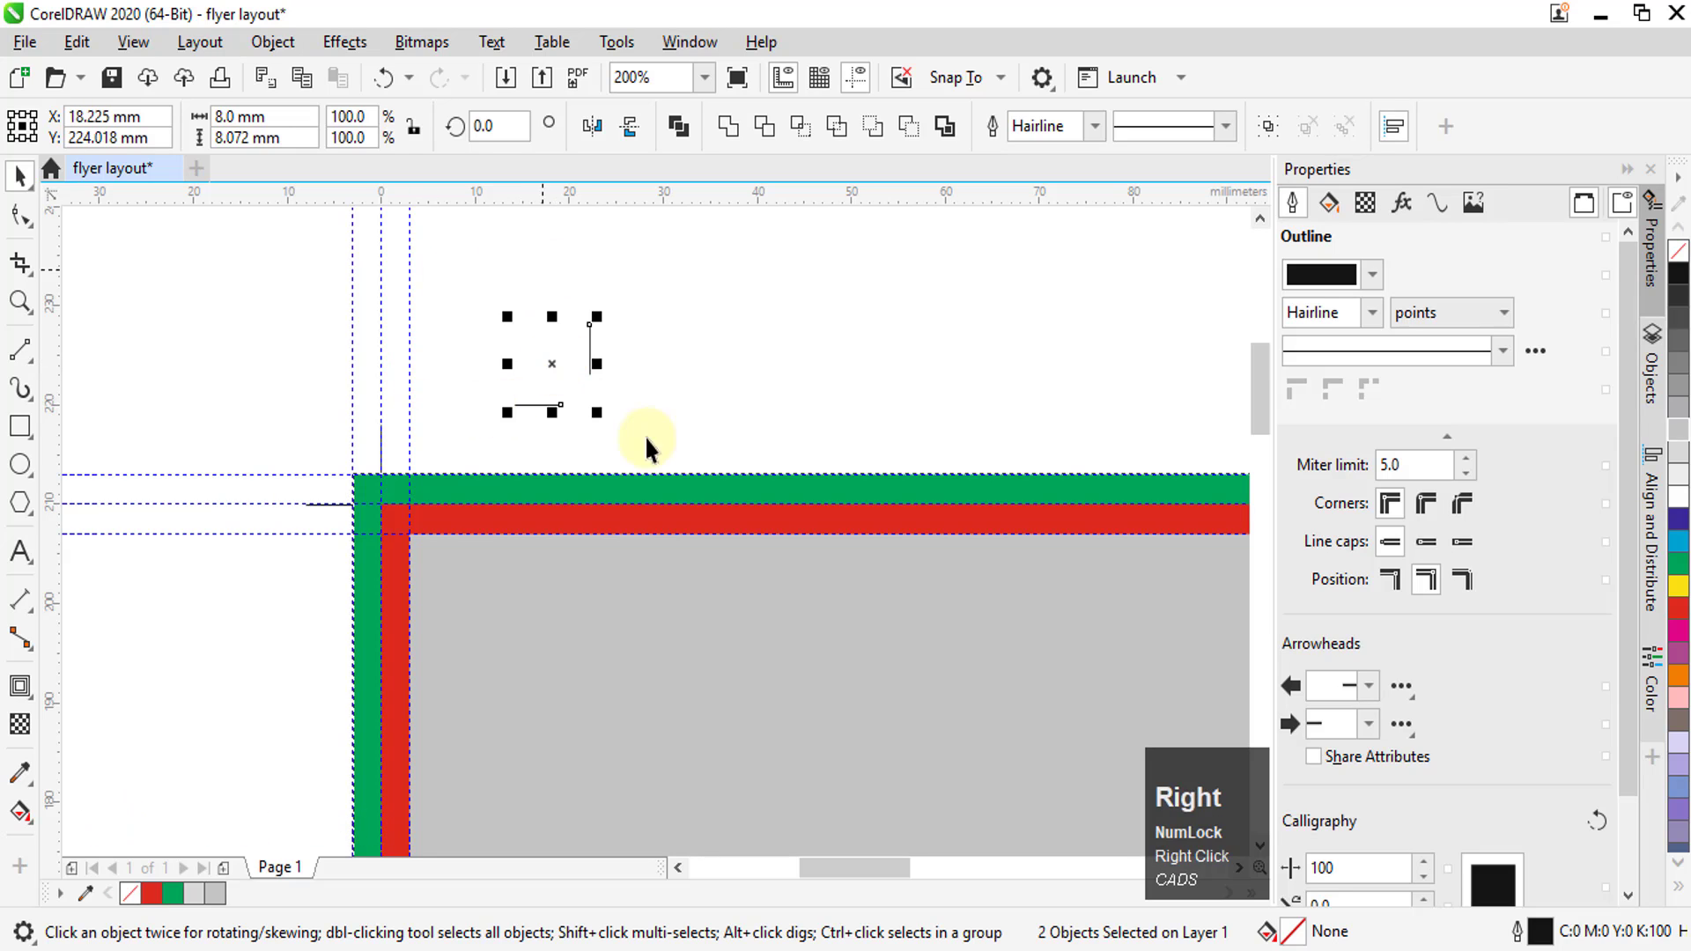
key(ctrl+g)
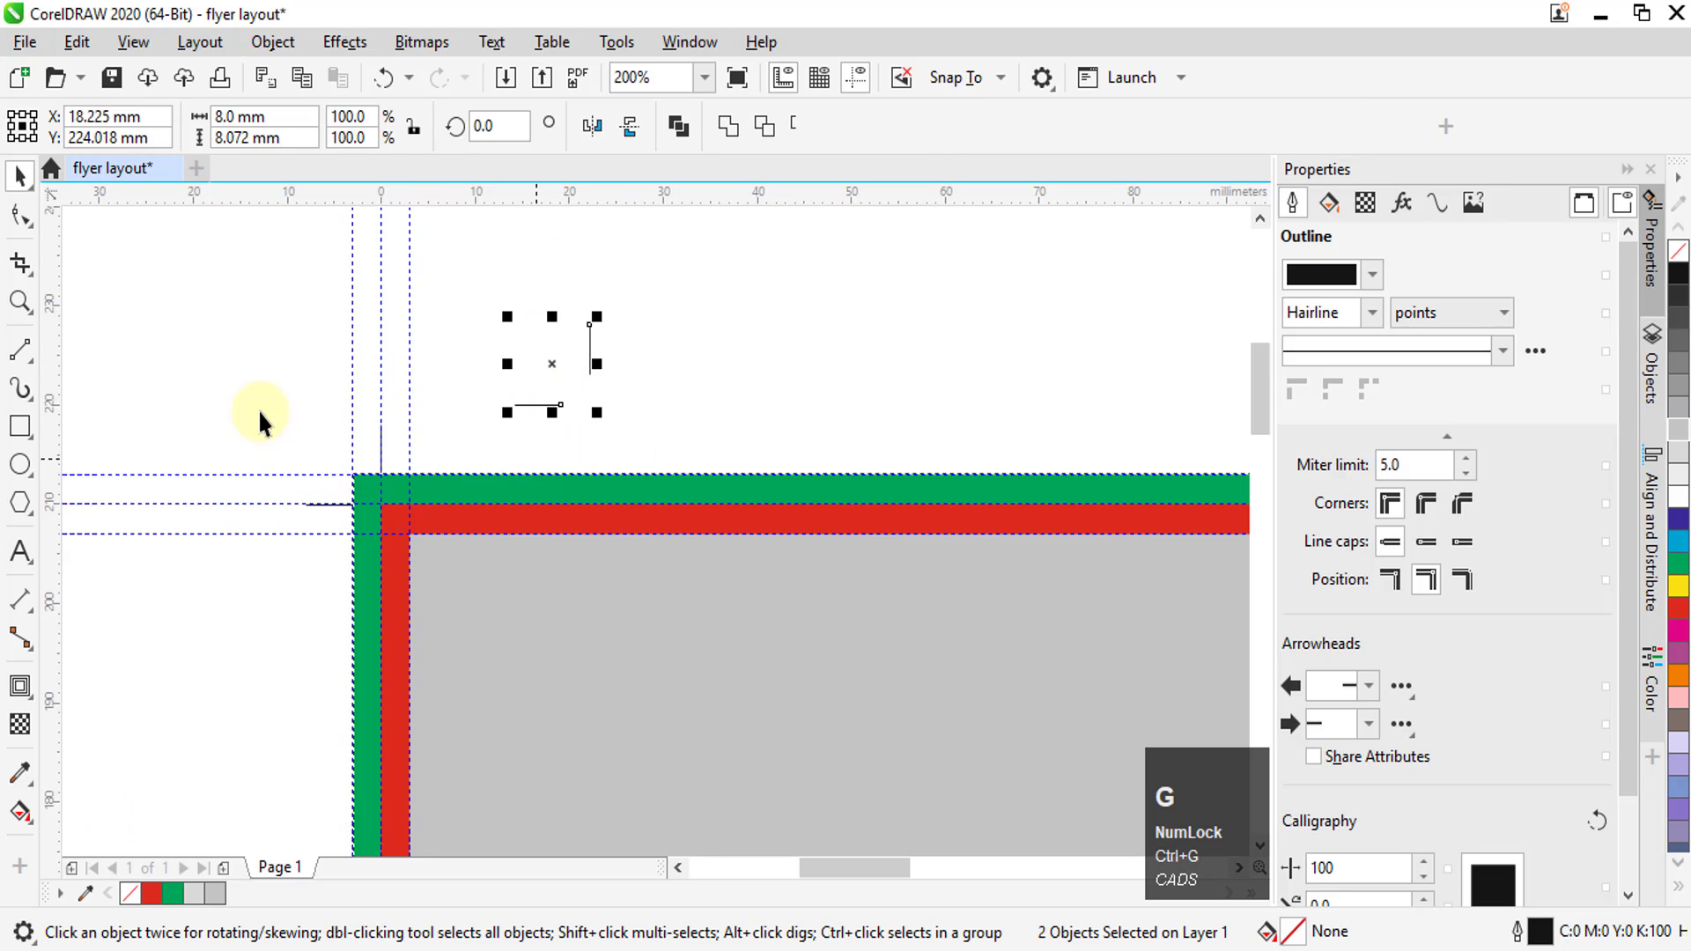
drag(223, 363, 439, 558)
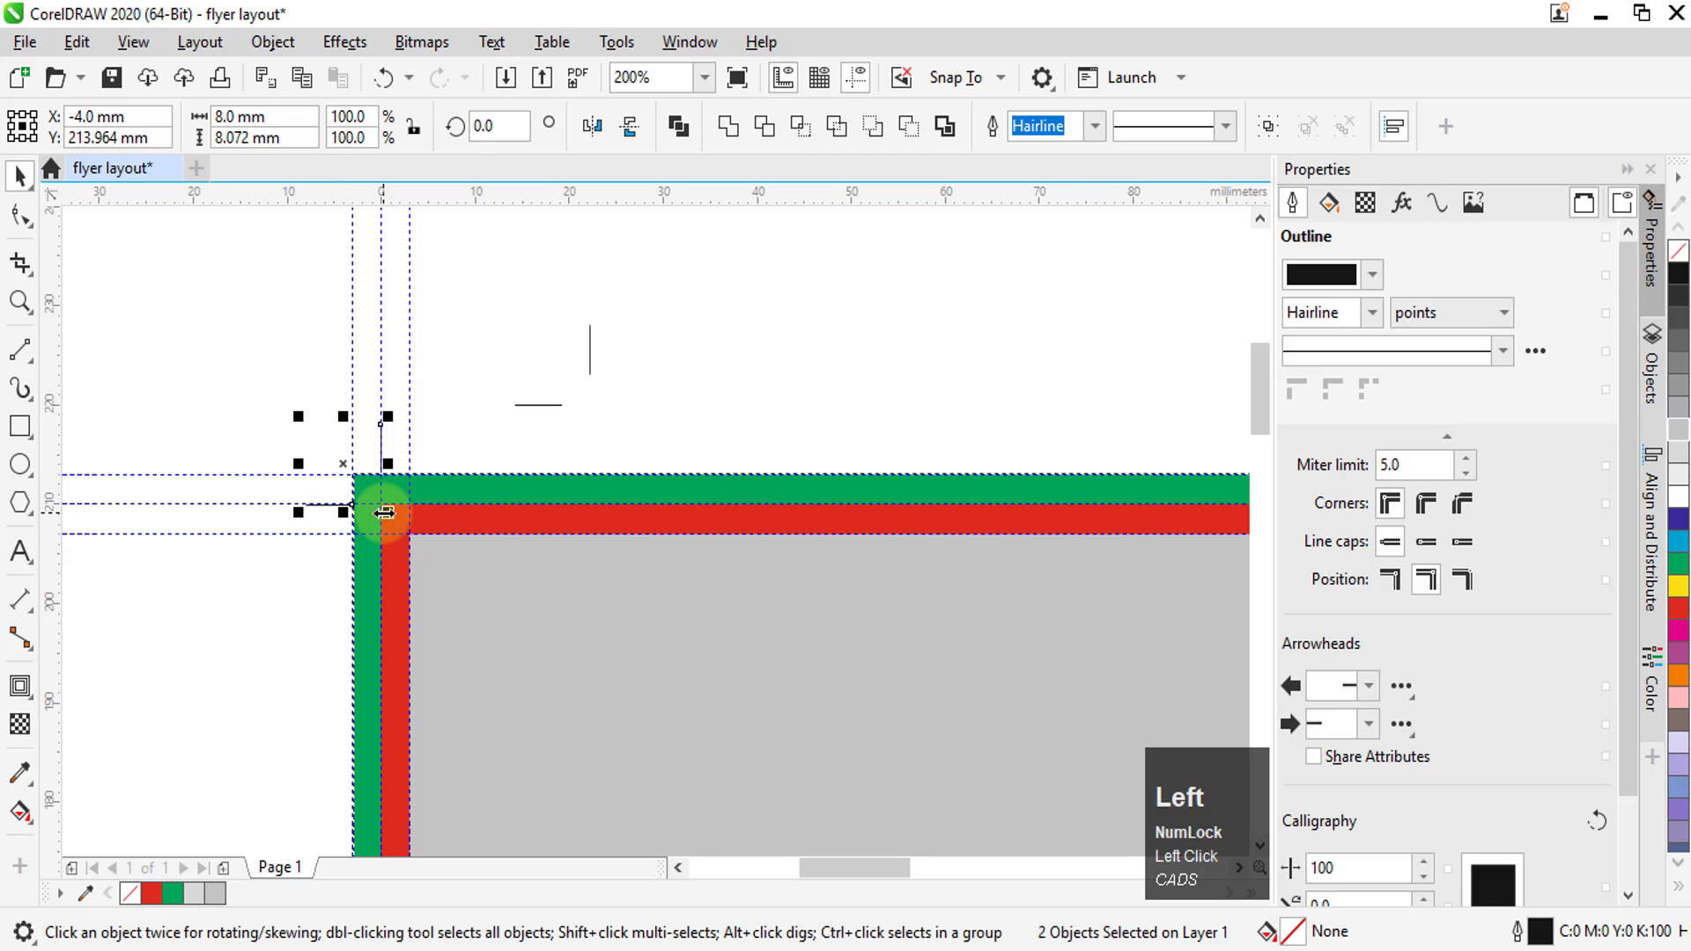
key(ctrl+g)
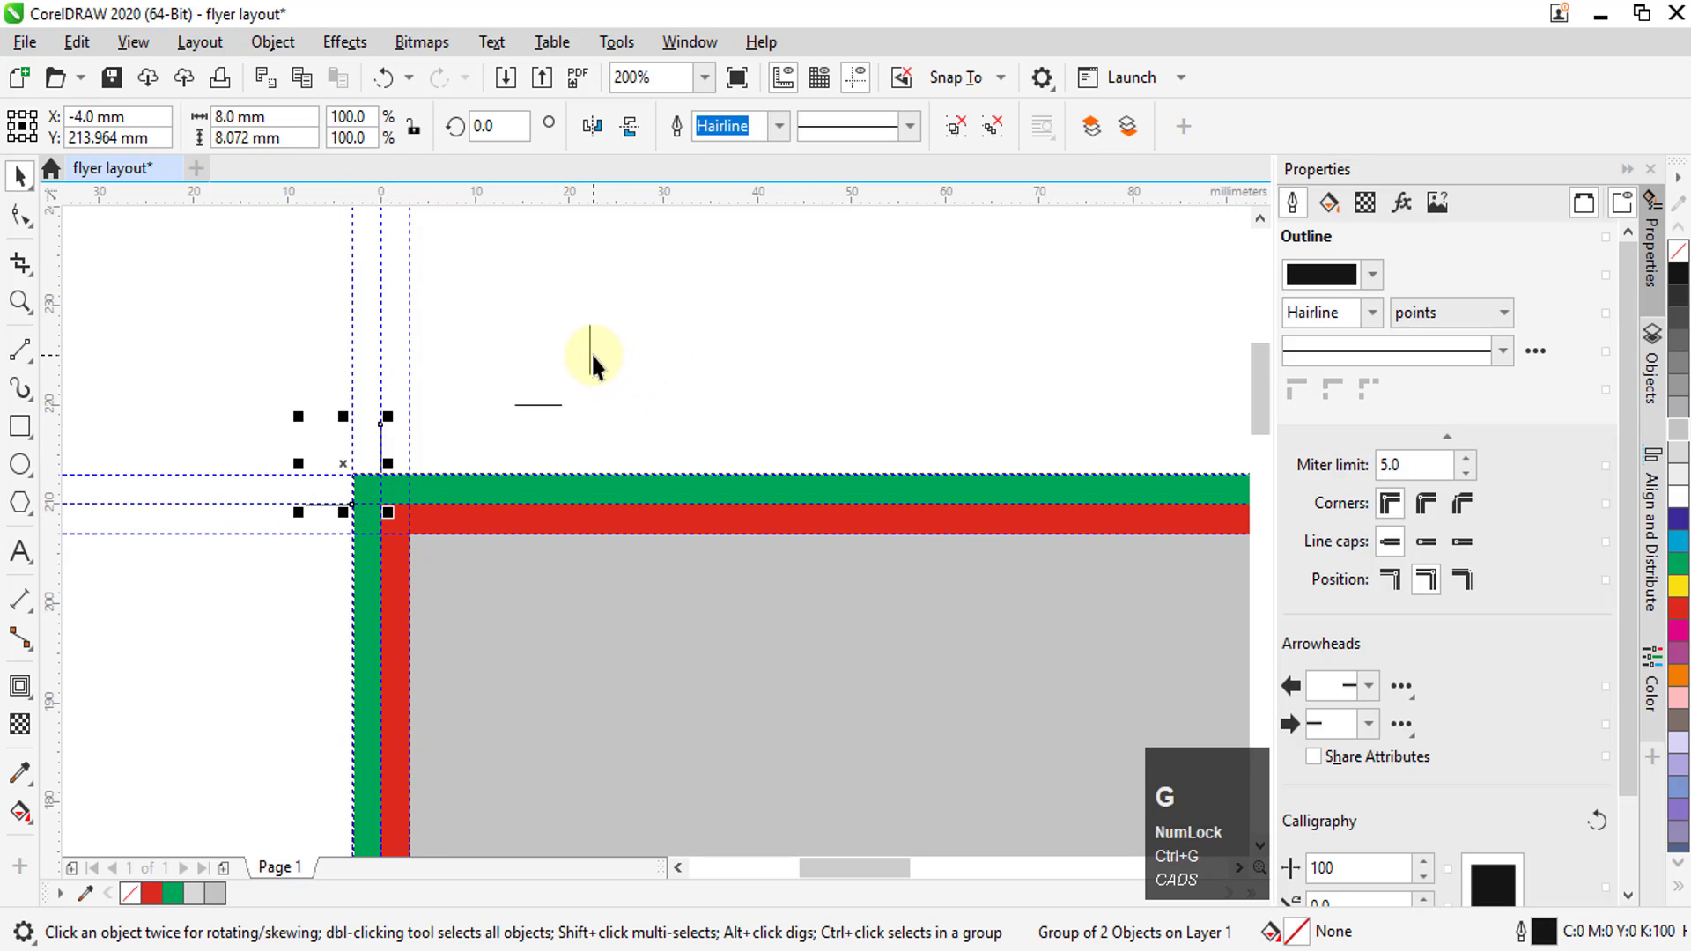
Mirror the copied trim-mark group horizontally and place it at the layout's top-right corner, aligned to the page-edge guidelines and touching the bleed
click(581, 361)
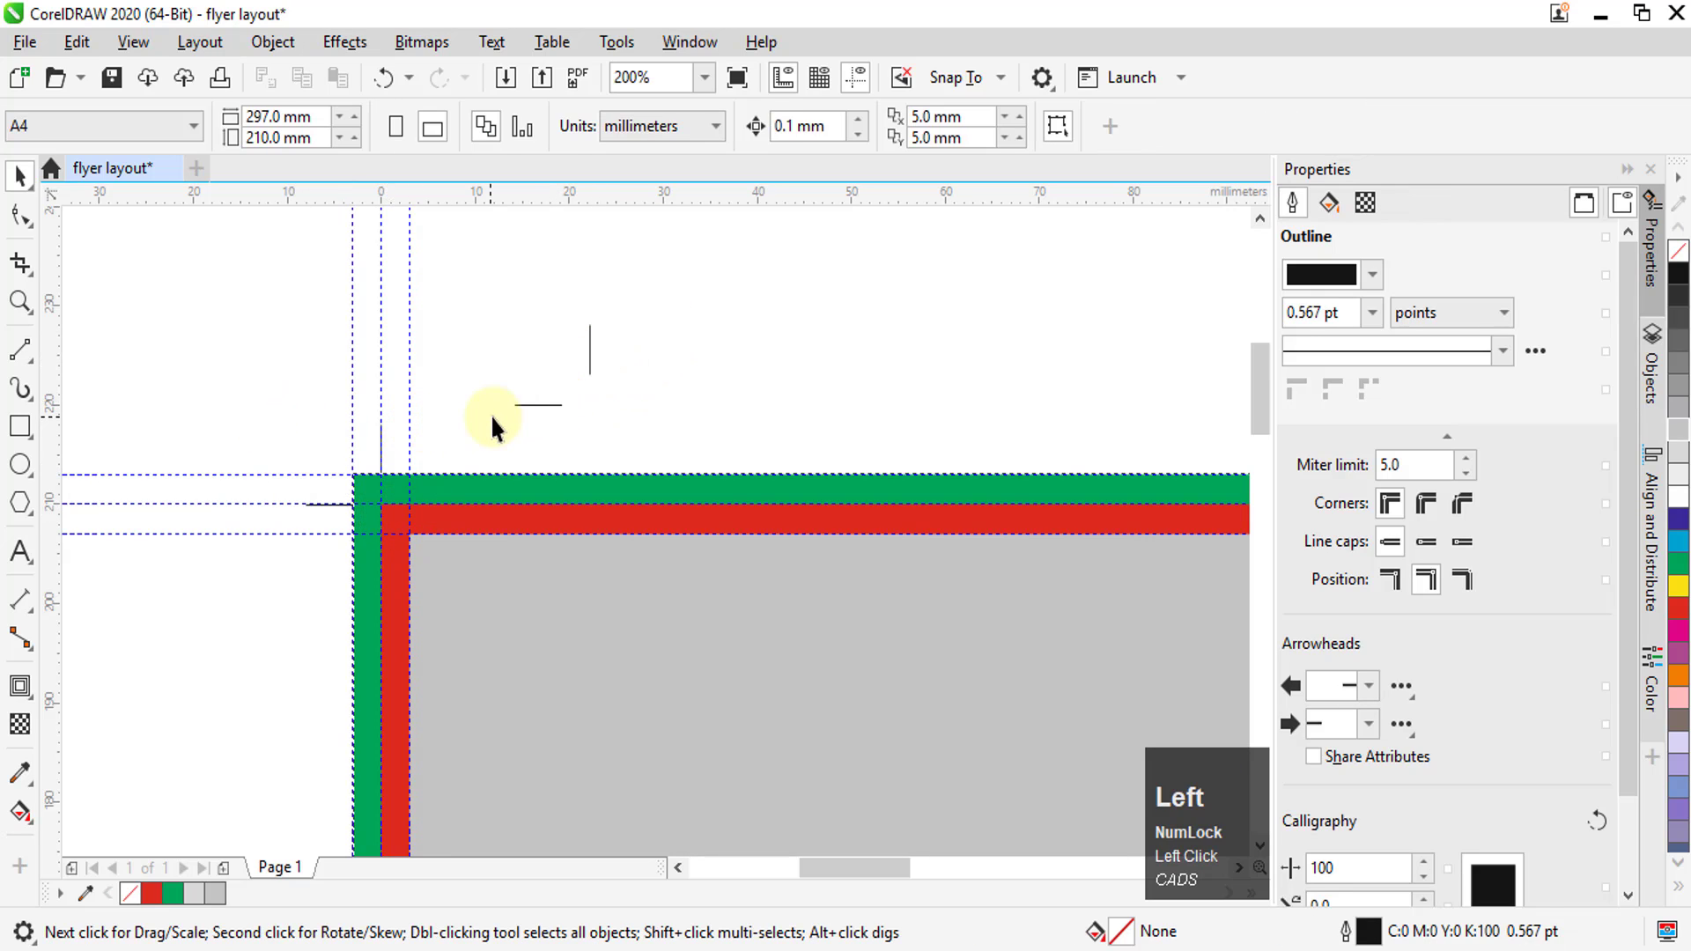
click(521, 406)
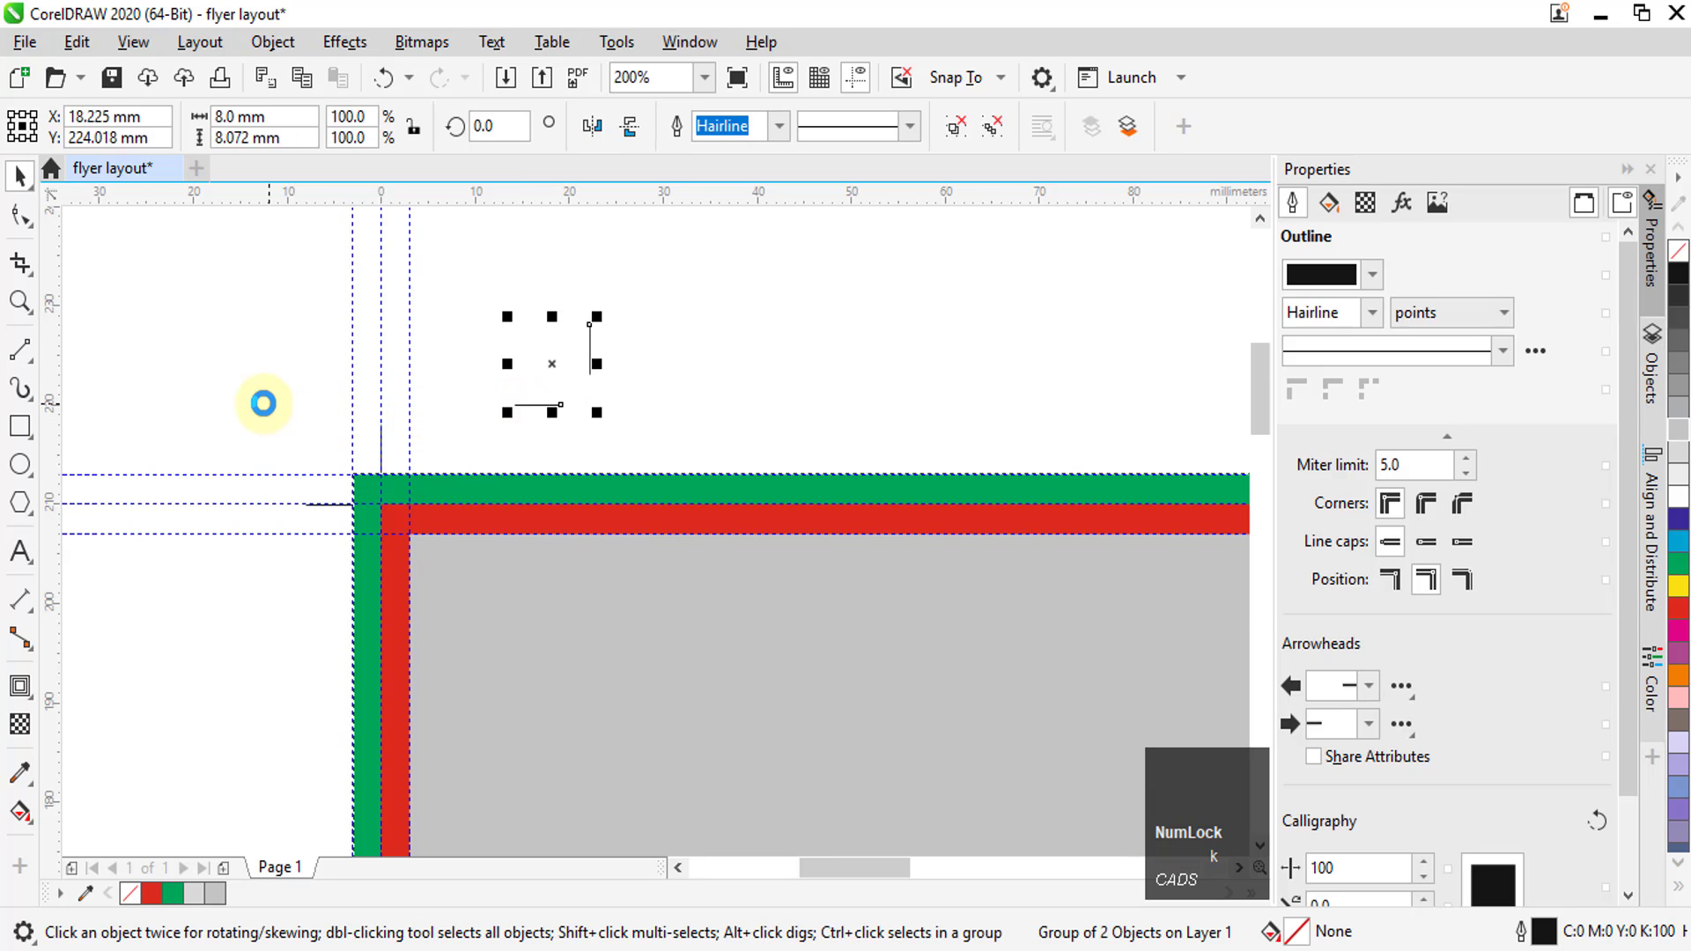
scroll(263, 397, down, 2)
drag(335, 394, 1017, 405)
scroll(1021, 403, up, 2)
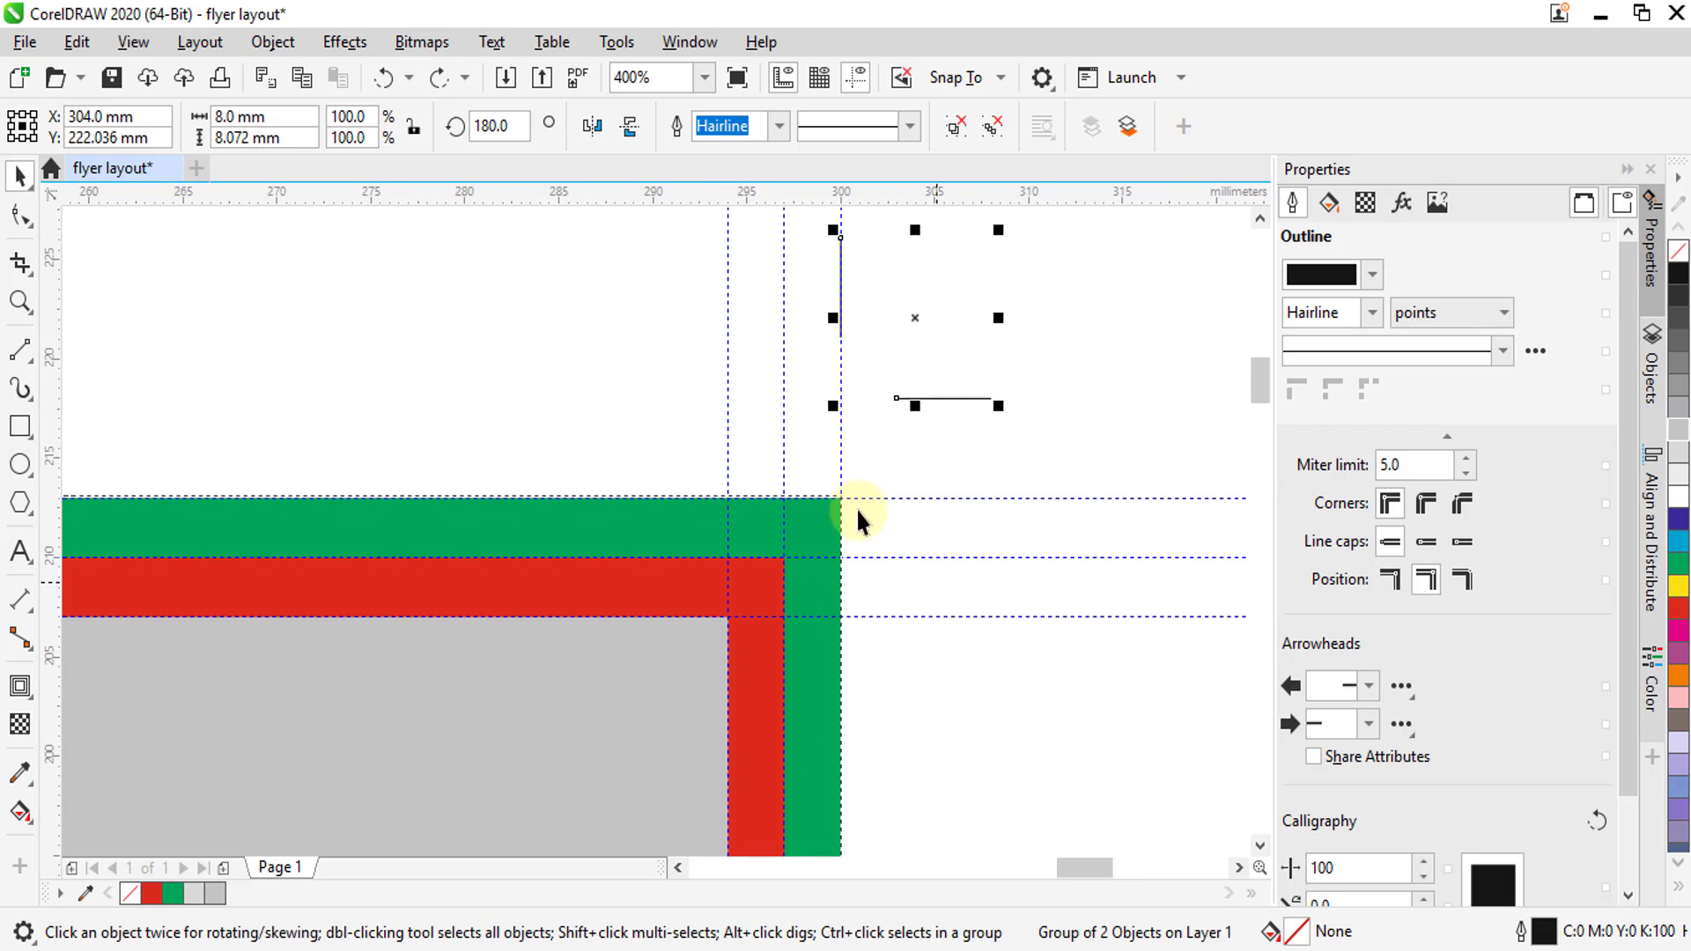
drag(896, 406, 840, 558)
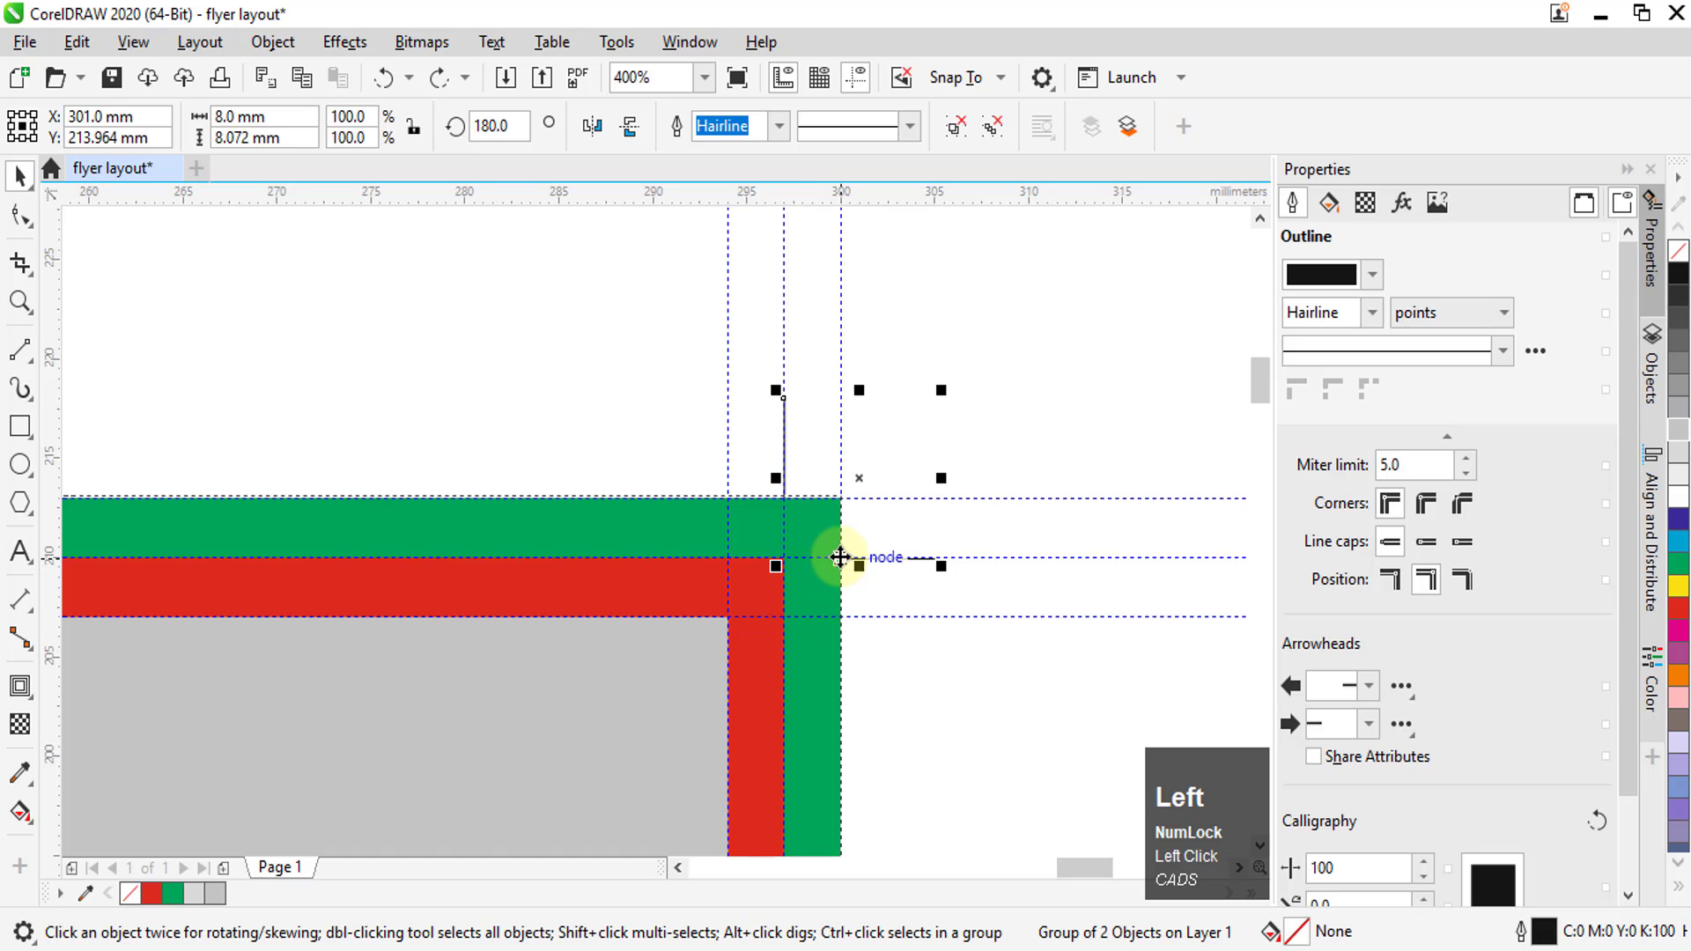
scroll(840, 557, up, 2)
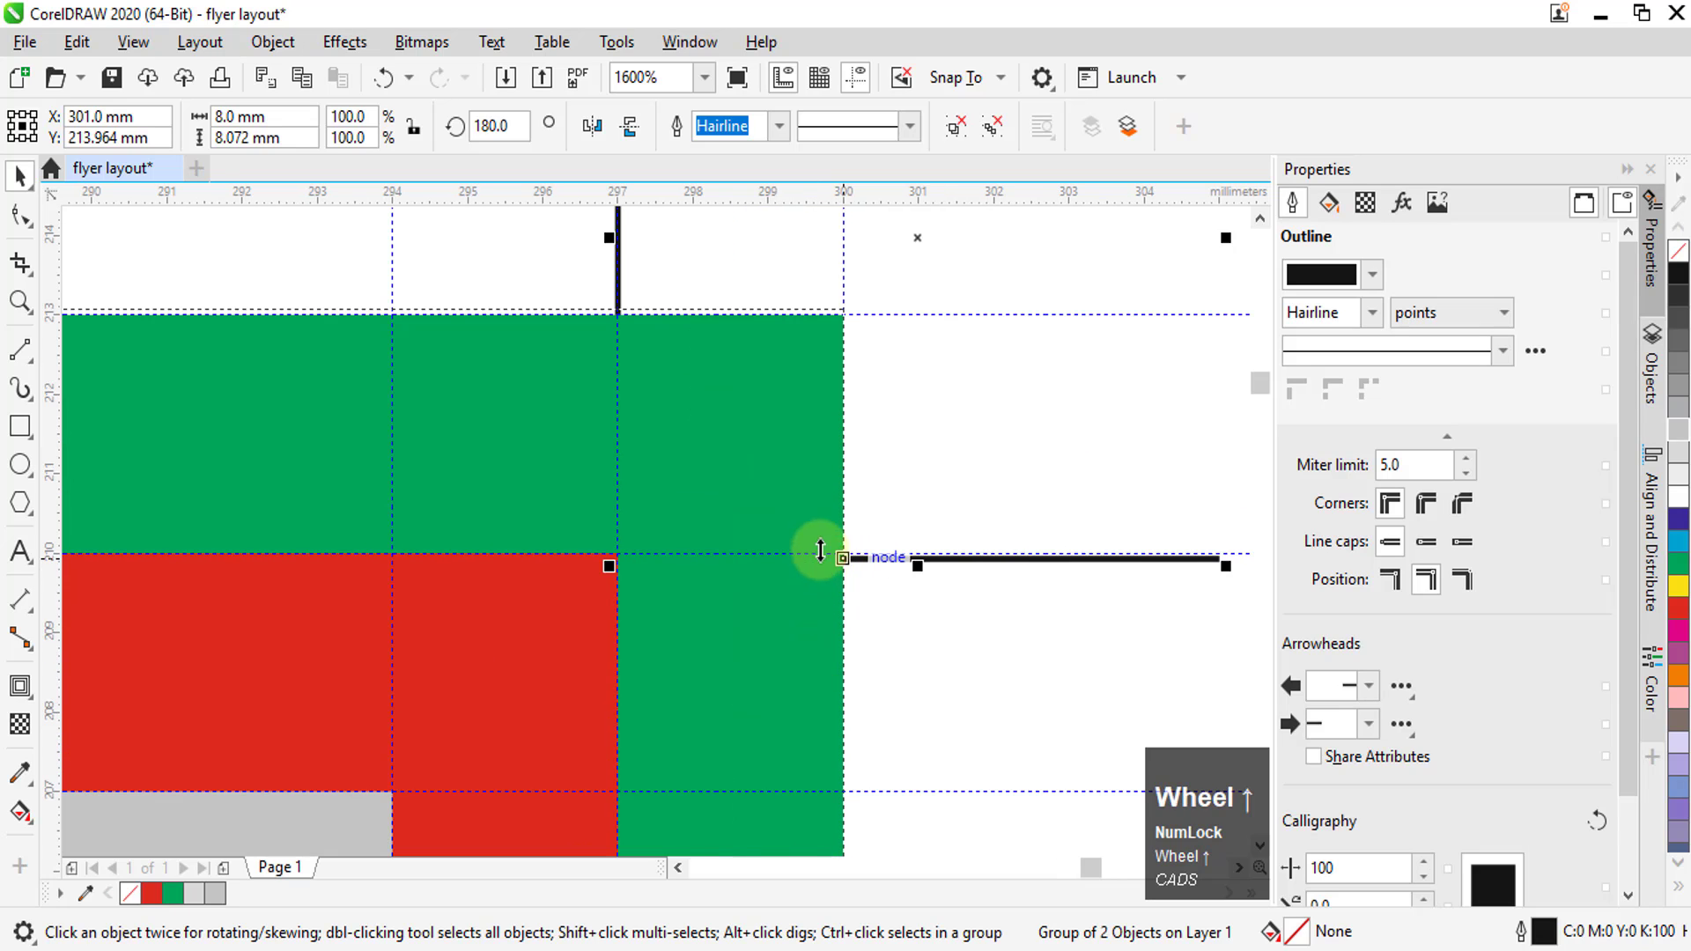
scroll(843, 561, down, 1)
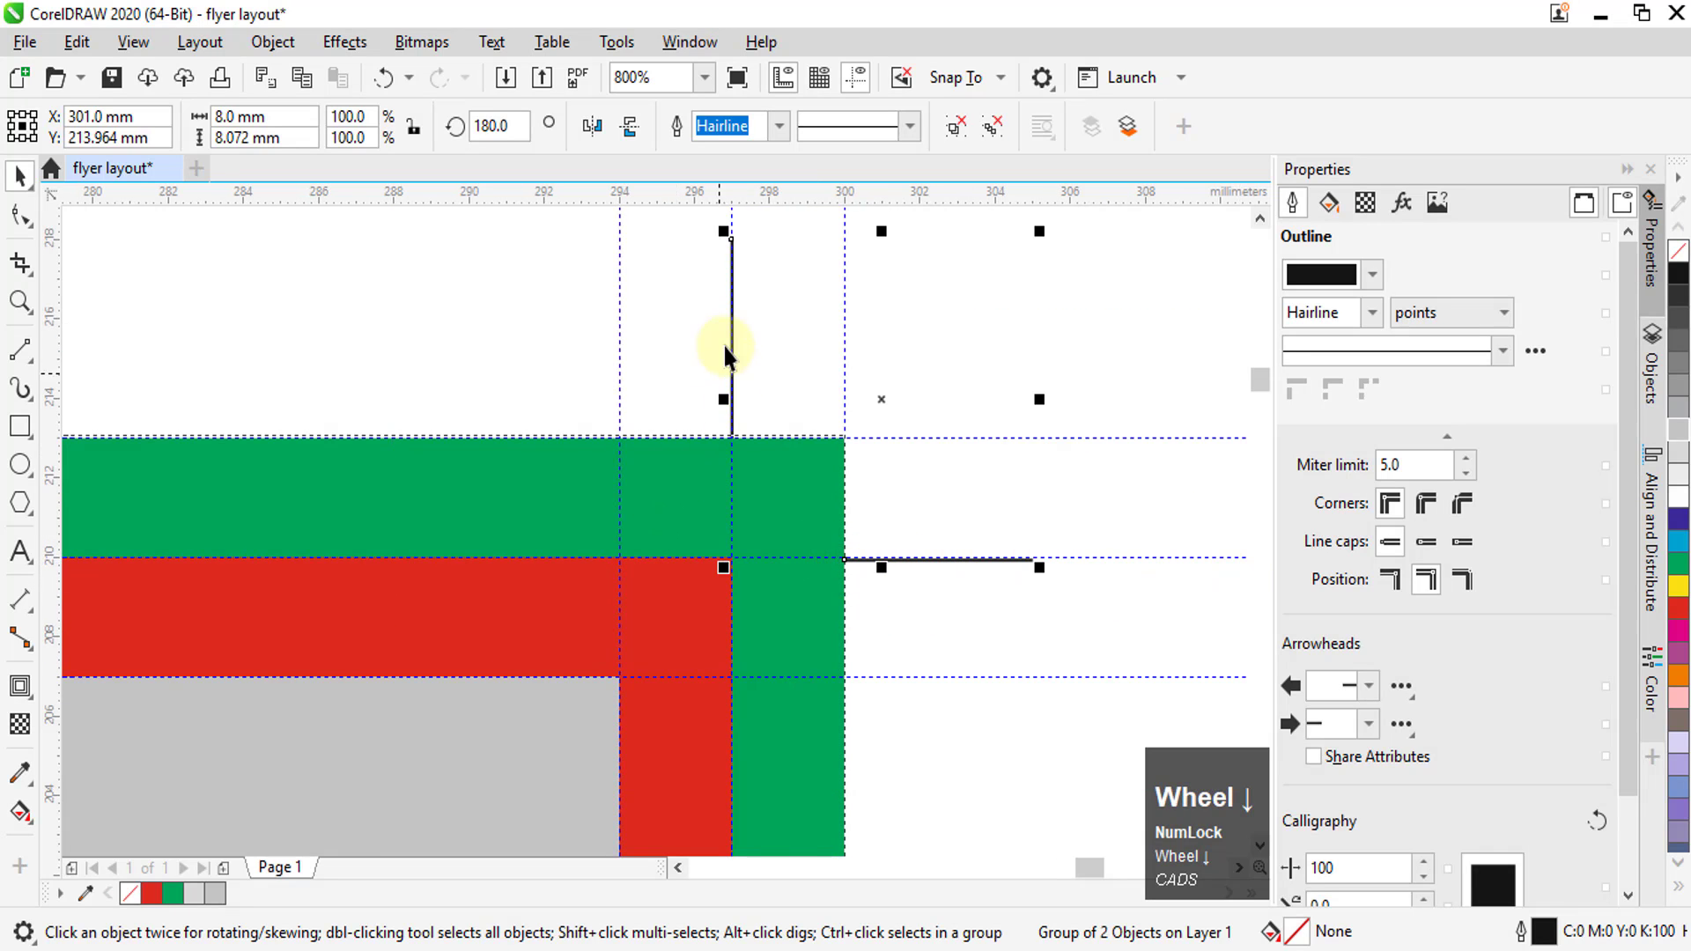
Copy both top trim-mark groups straight down below the layout and mirror the copies vertically
scroll(925, 515, down, 4)
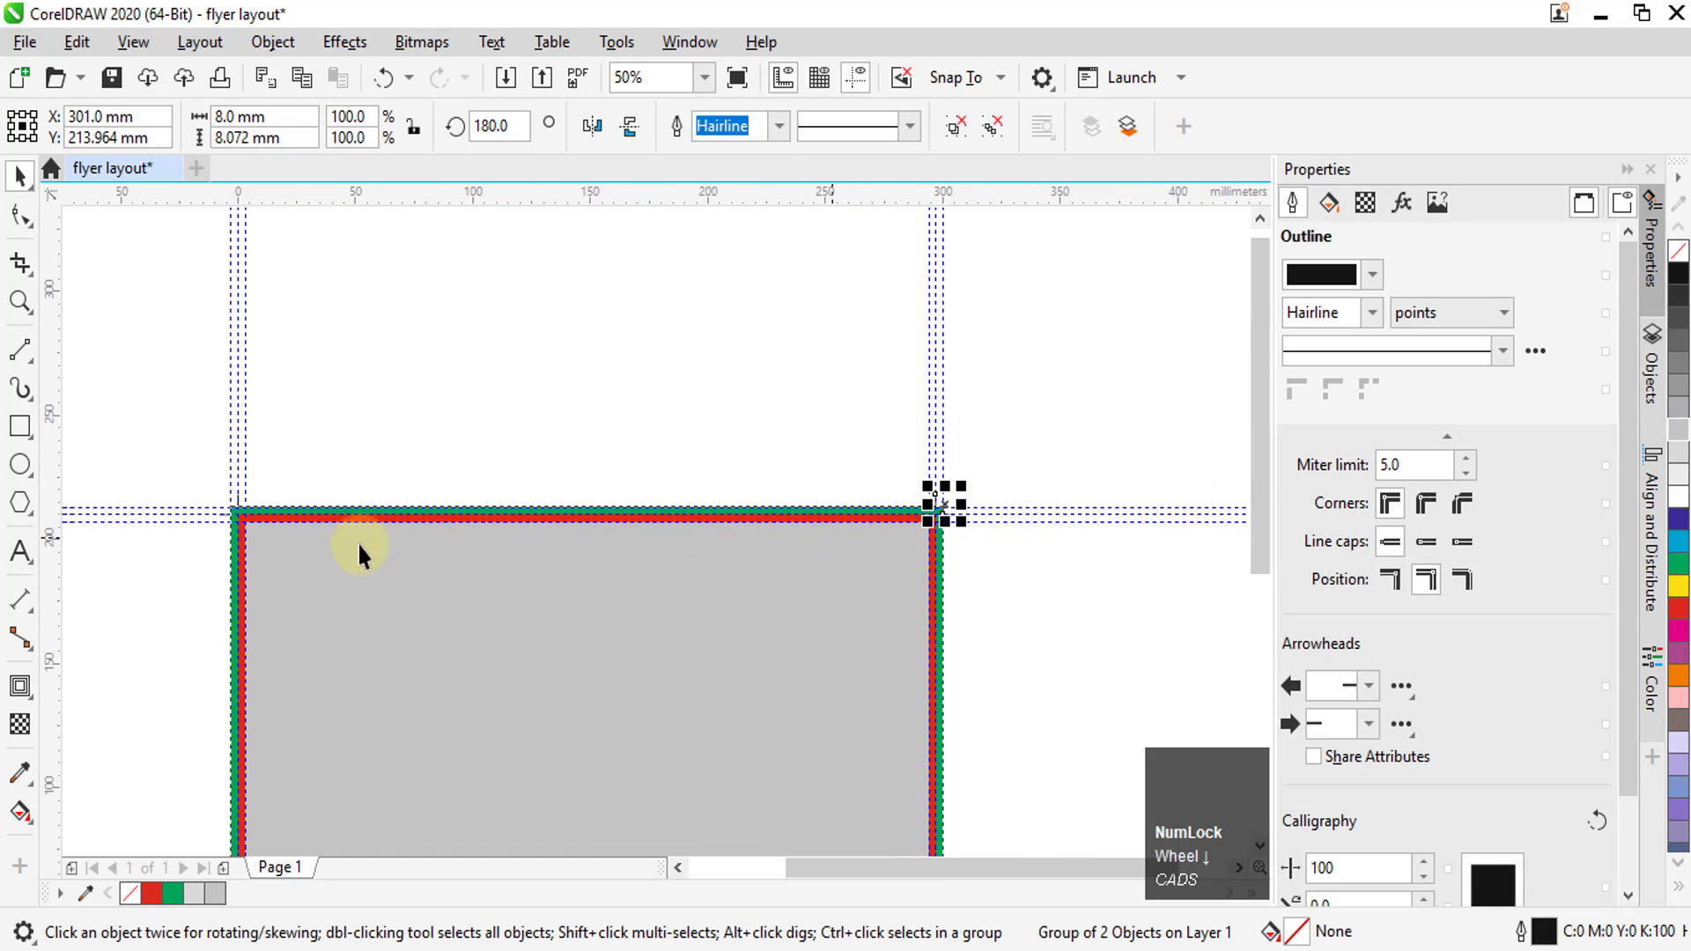
key(shift)
drag(146, 421, 335, 587)
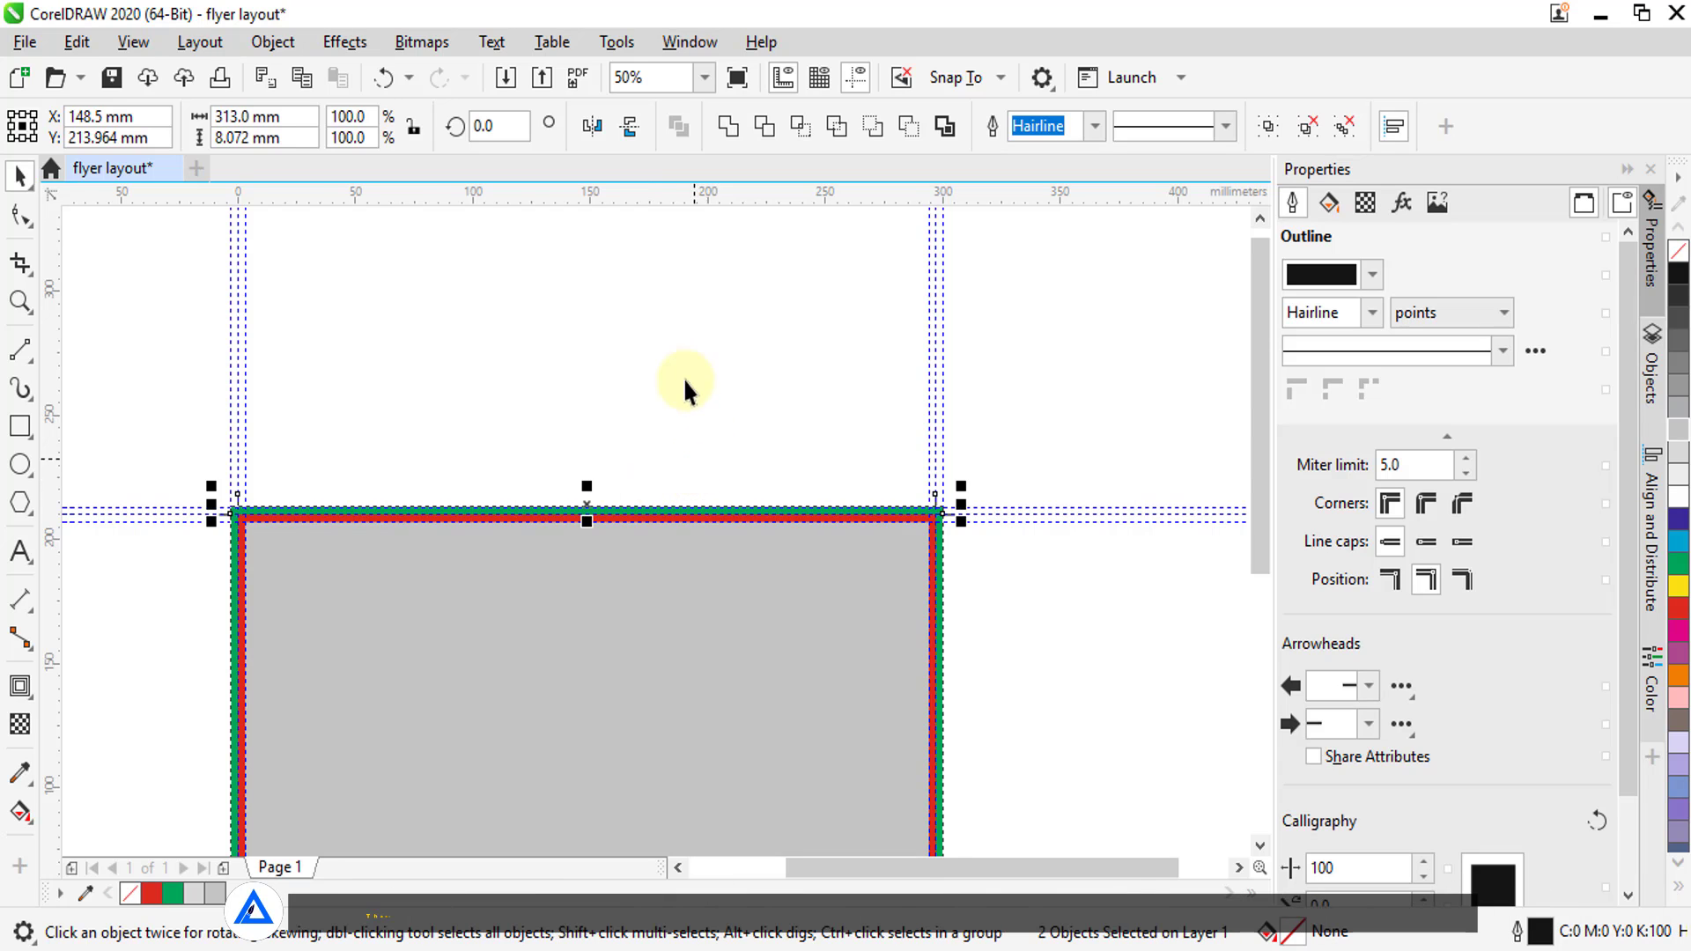
scroll(683, 385, down, 1)
drag(619, 411, 627, 720)
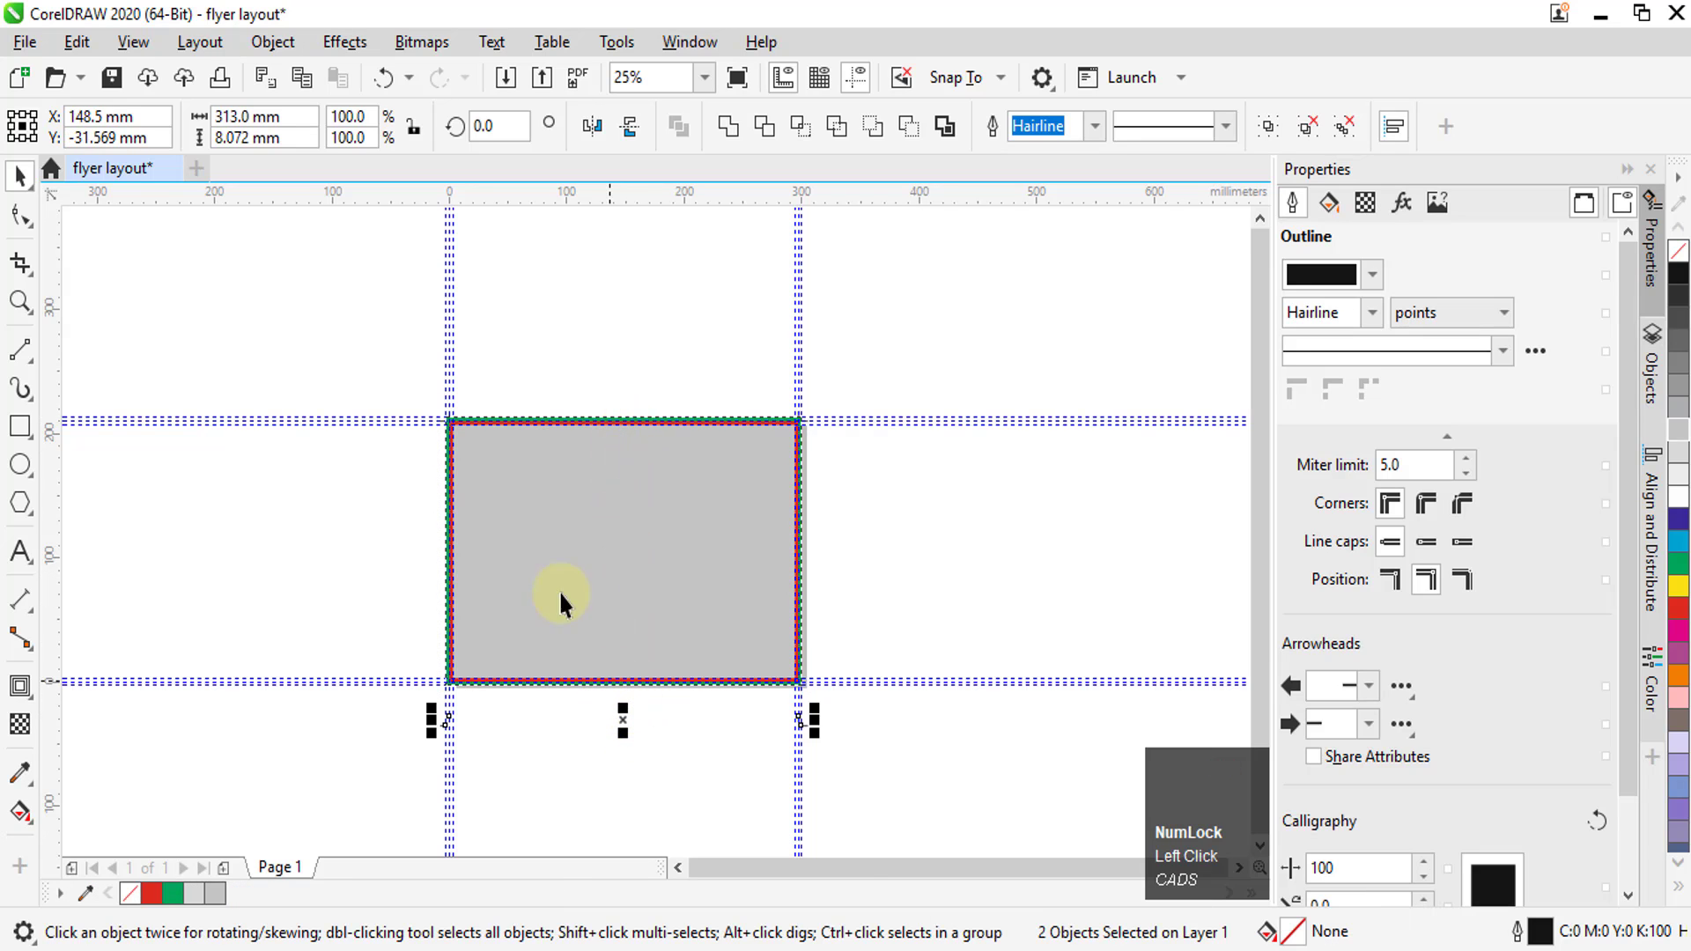
scroll(669, 738, up, 3)
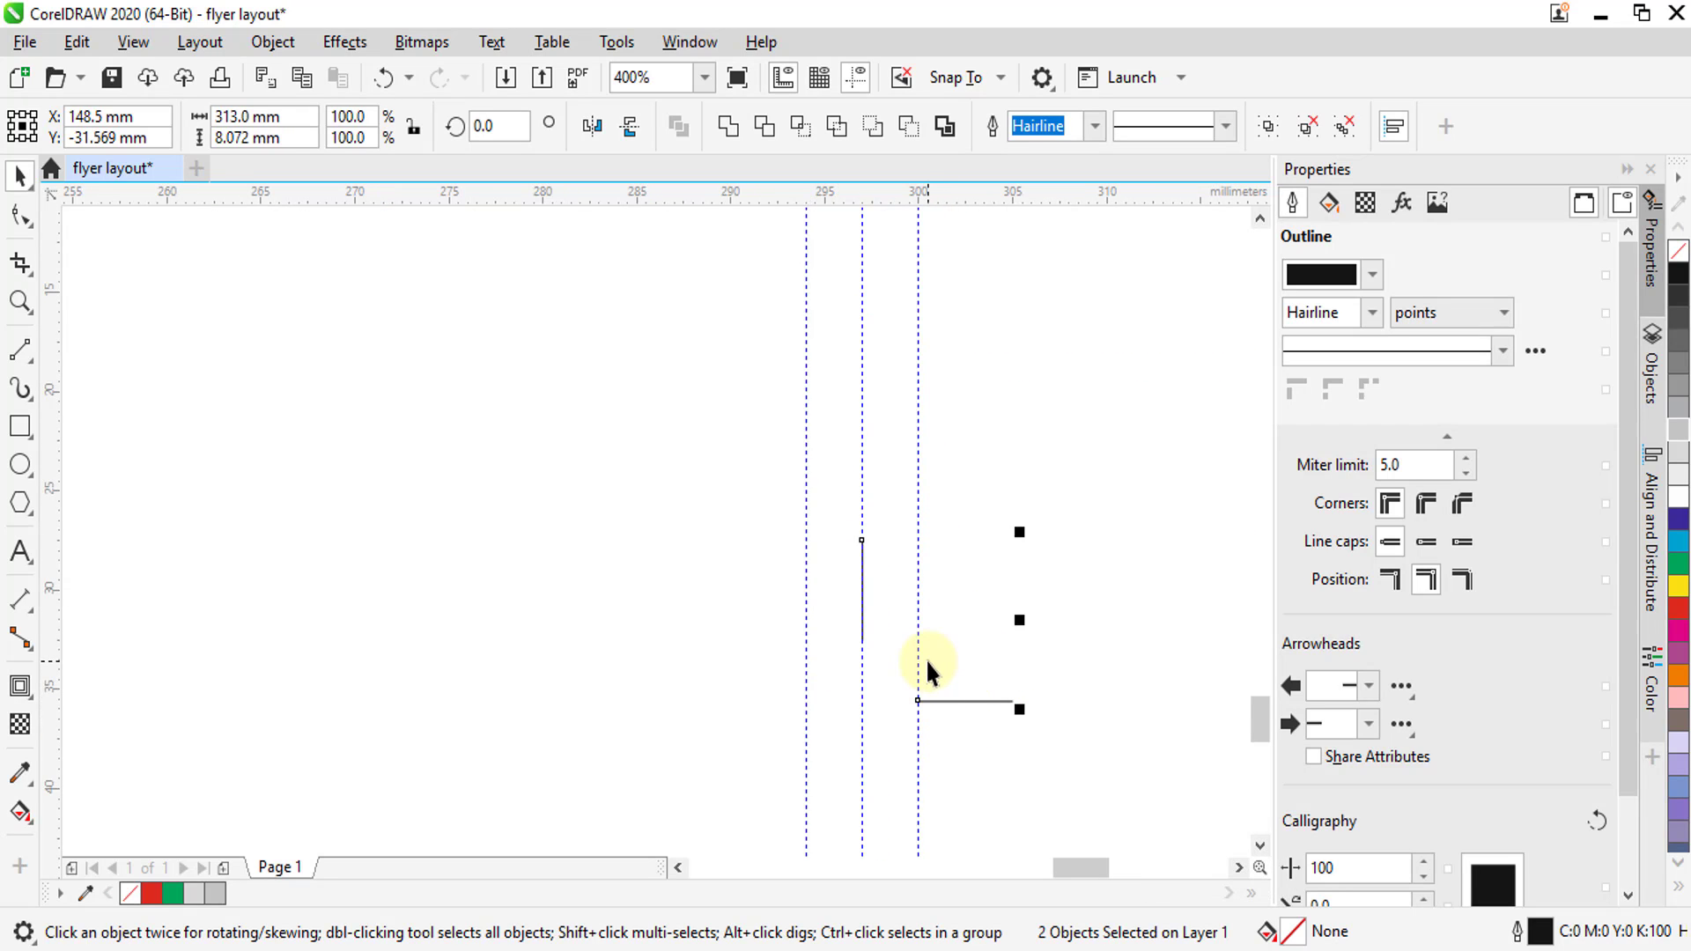
click(630, 129)
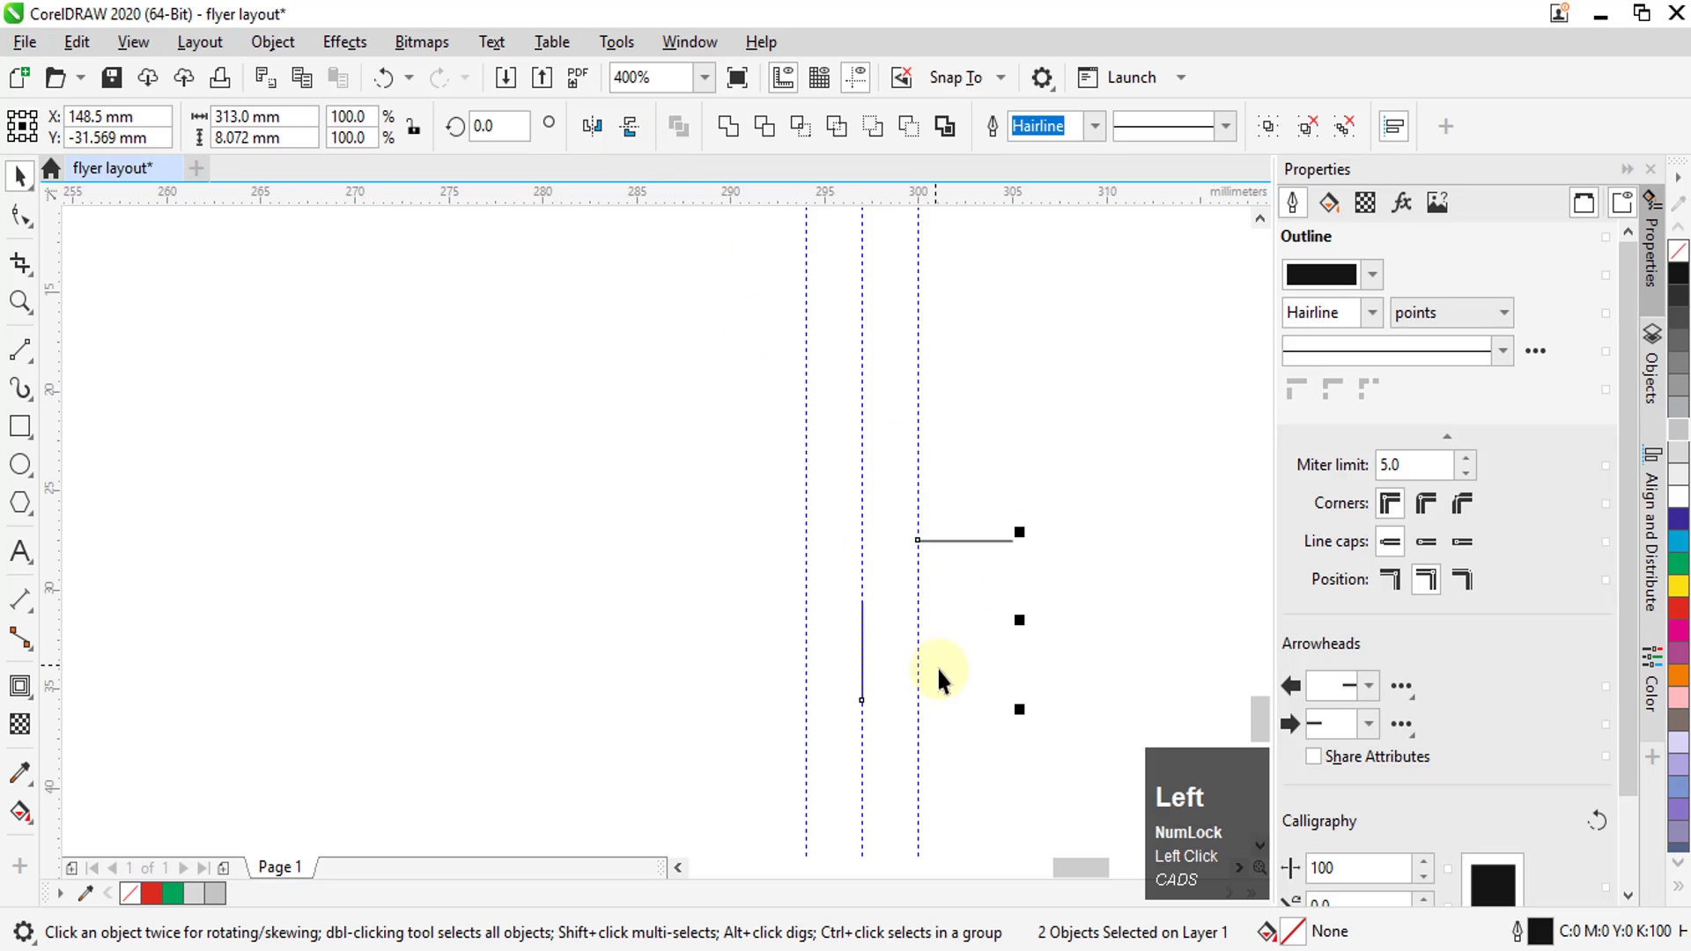
Move the mirrored trim marks straight up so their horizontal lines sit on the page's bottom edge guideline beside the bleed
scroll(951, 656, up, 1)
scroll(942, 634, down, 1)
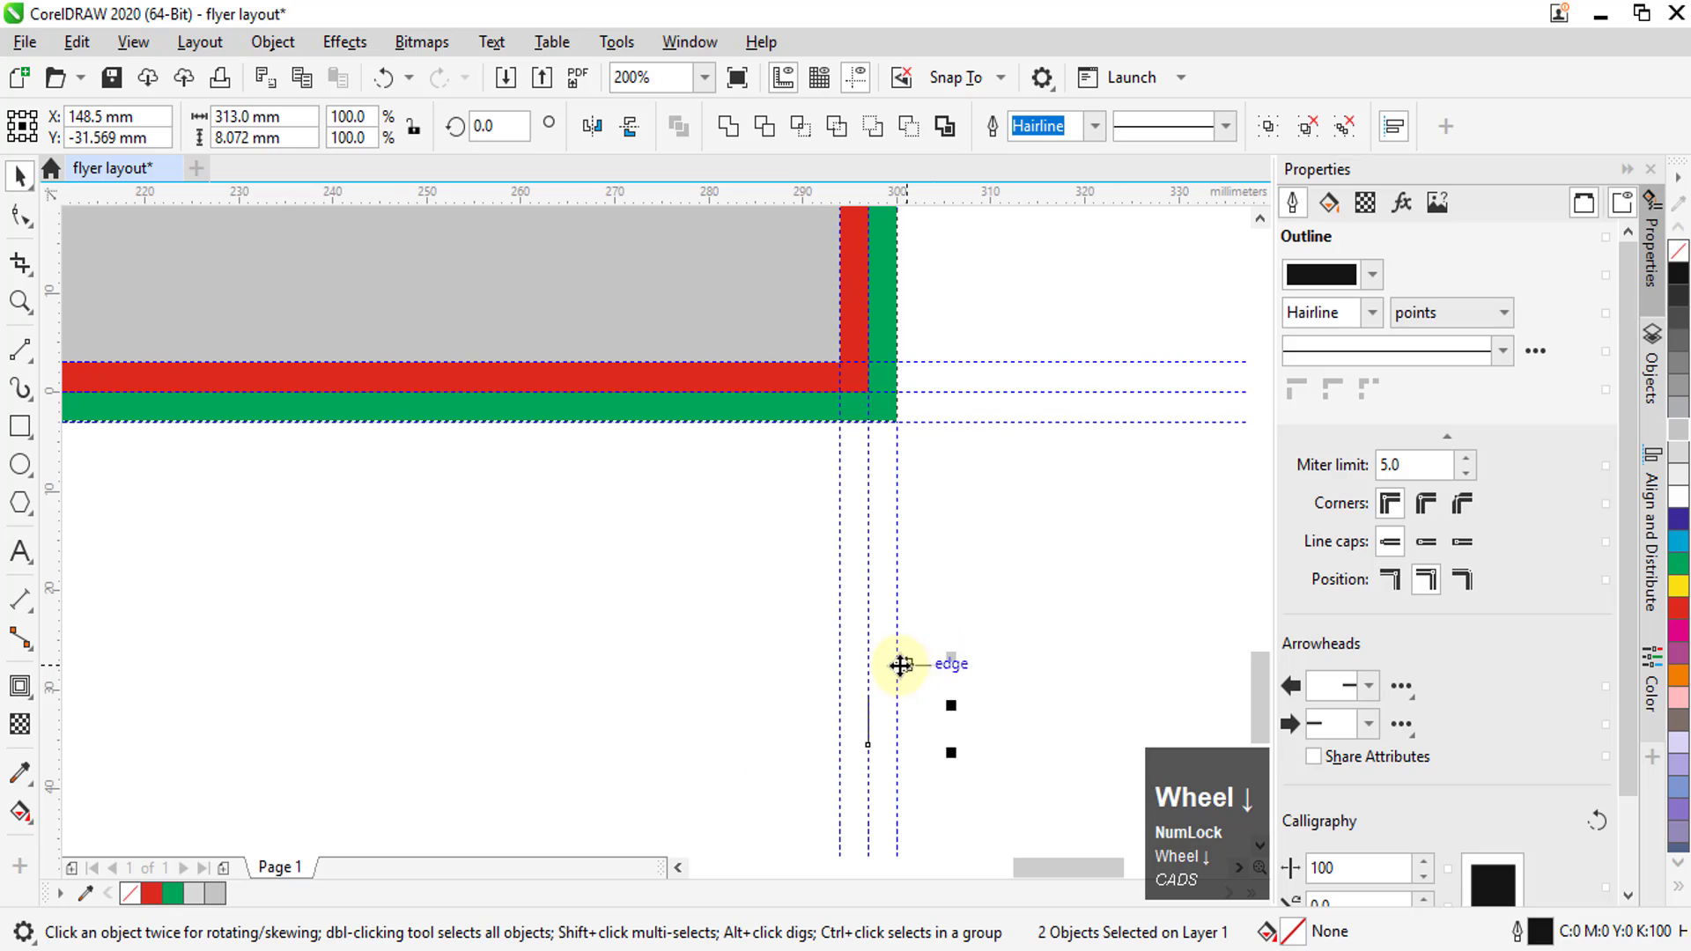
drag(902, 659, 906, 388)
scroll(906, 389, up, 2)
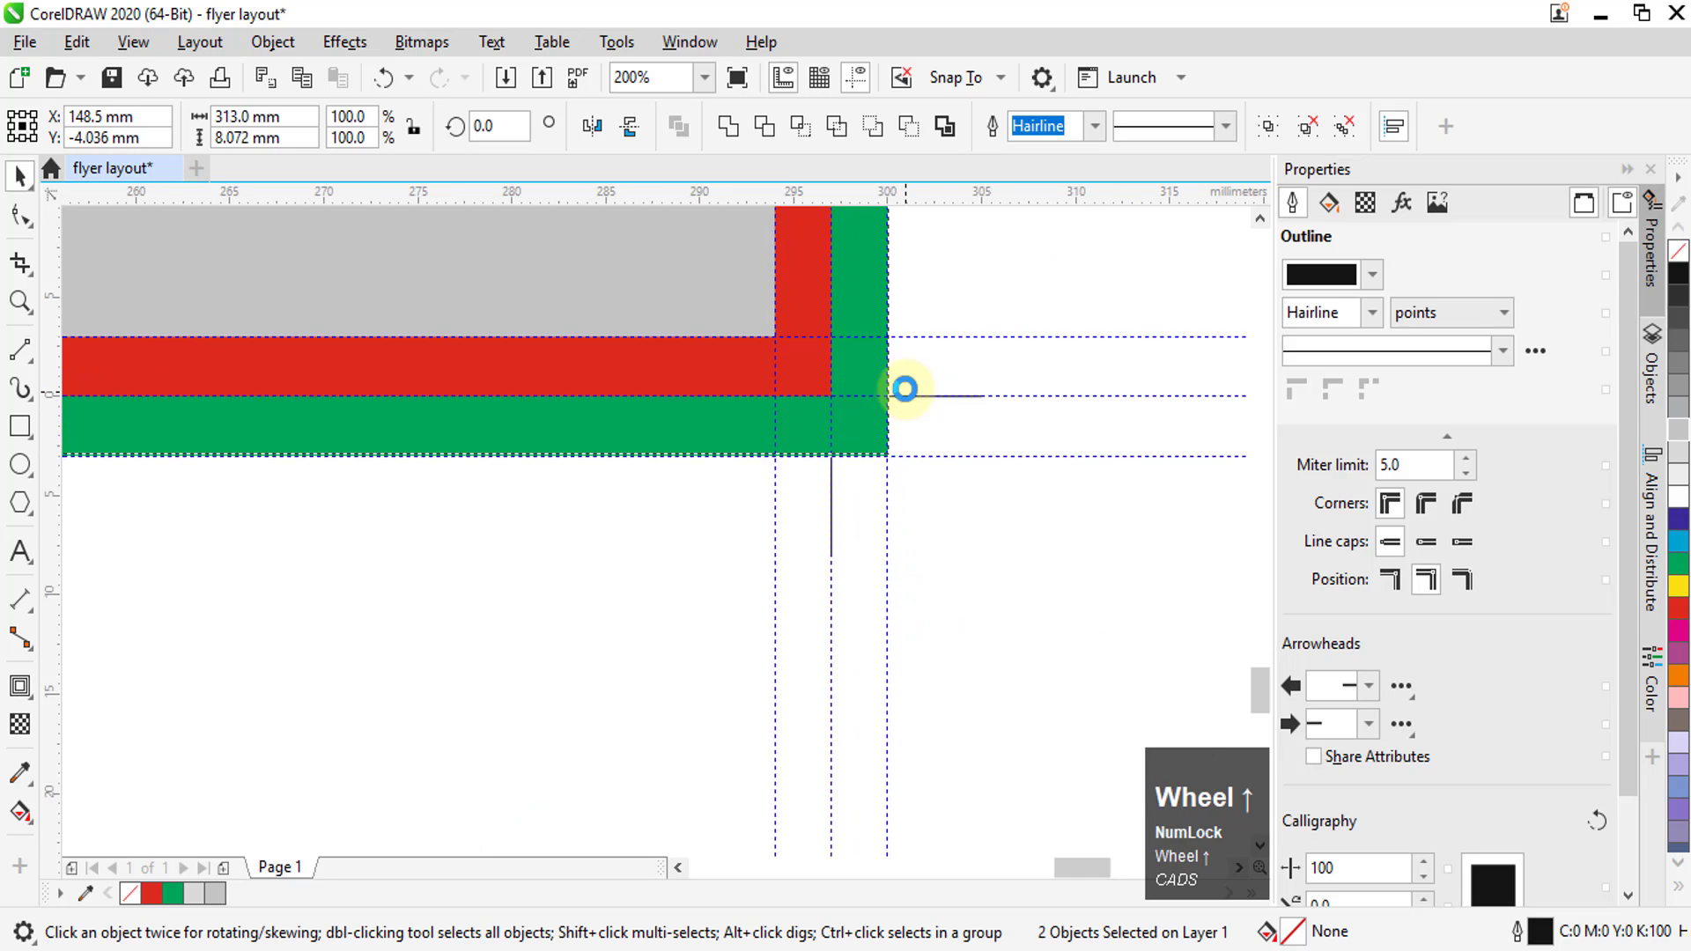
Examine the trim marks at both bottom corners for alignment with the page-edge and bleed guidelines
scroll(986, 511, down, 4)
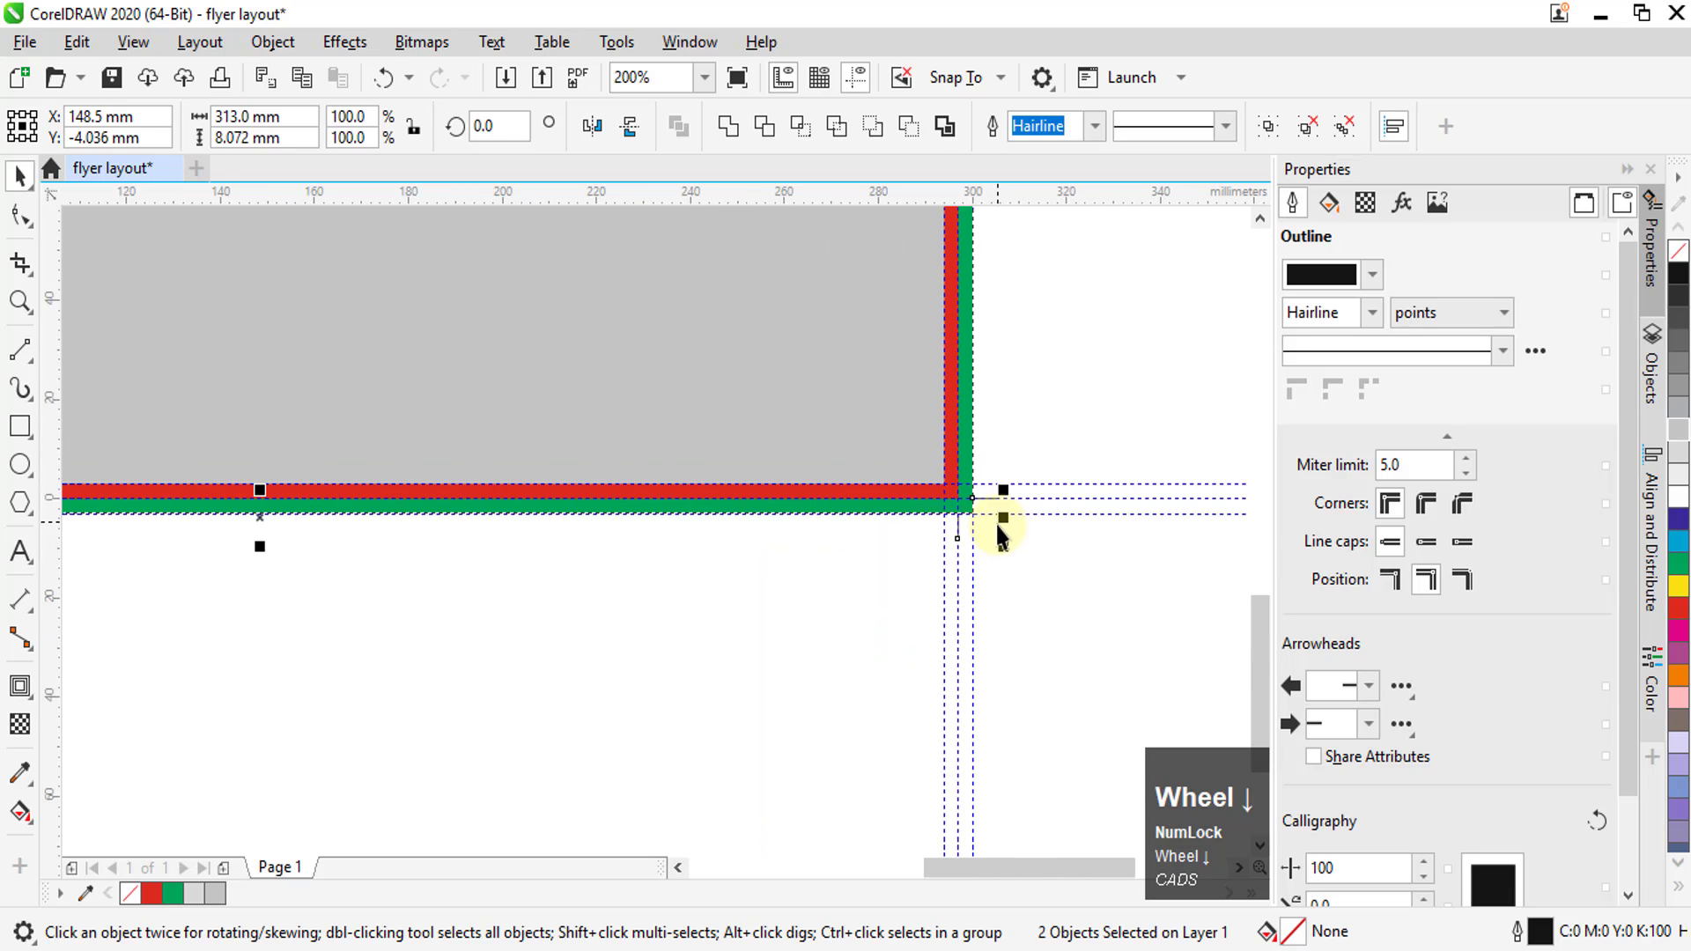
scroll(257, 513, up, 3)
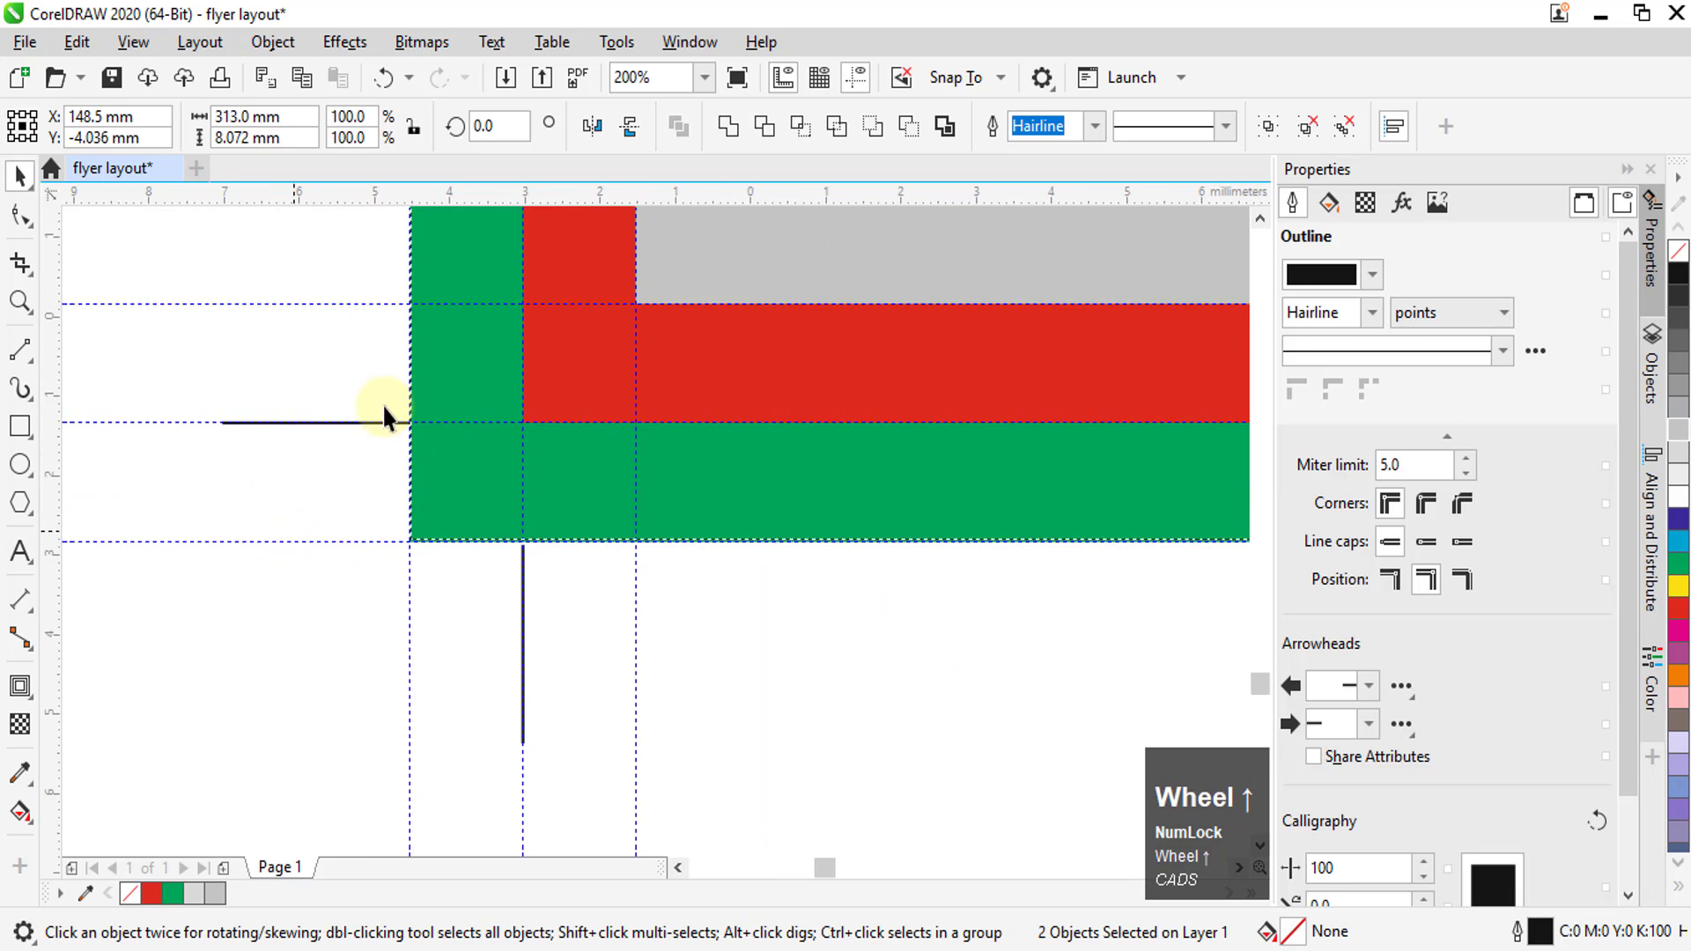
scroll(401, 520, down, 3)
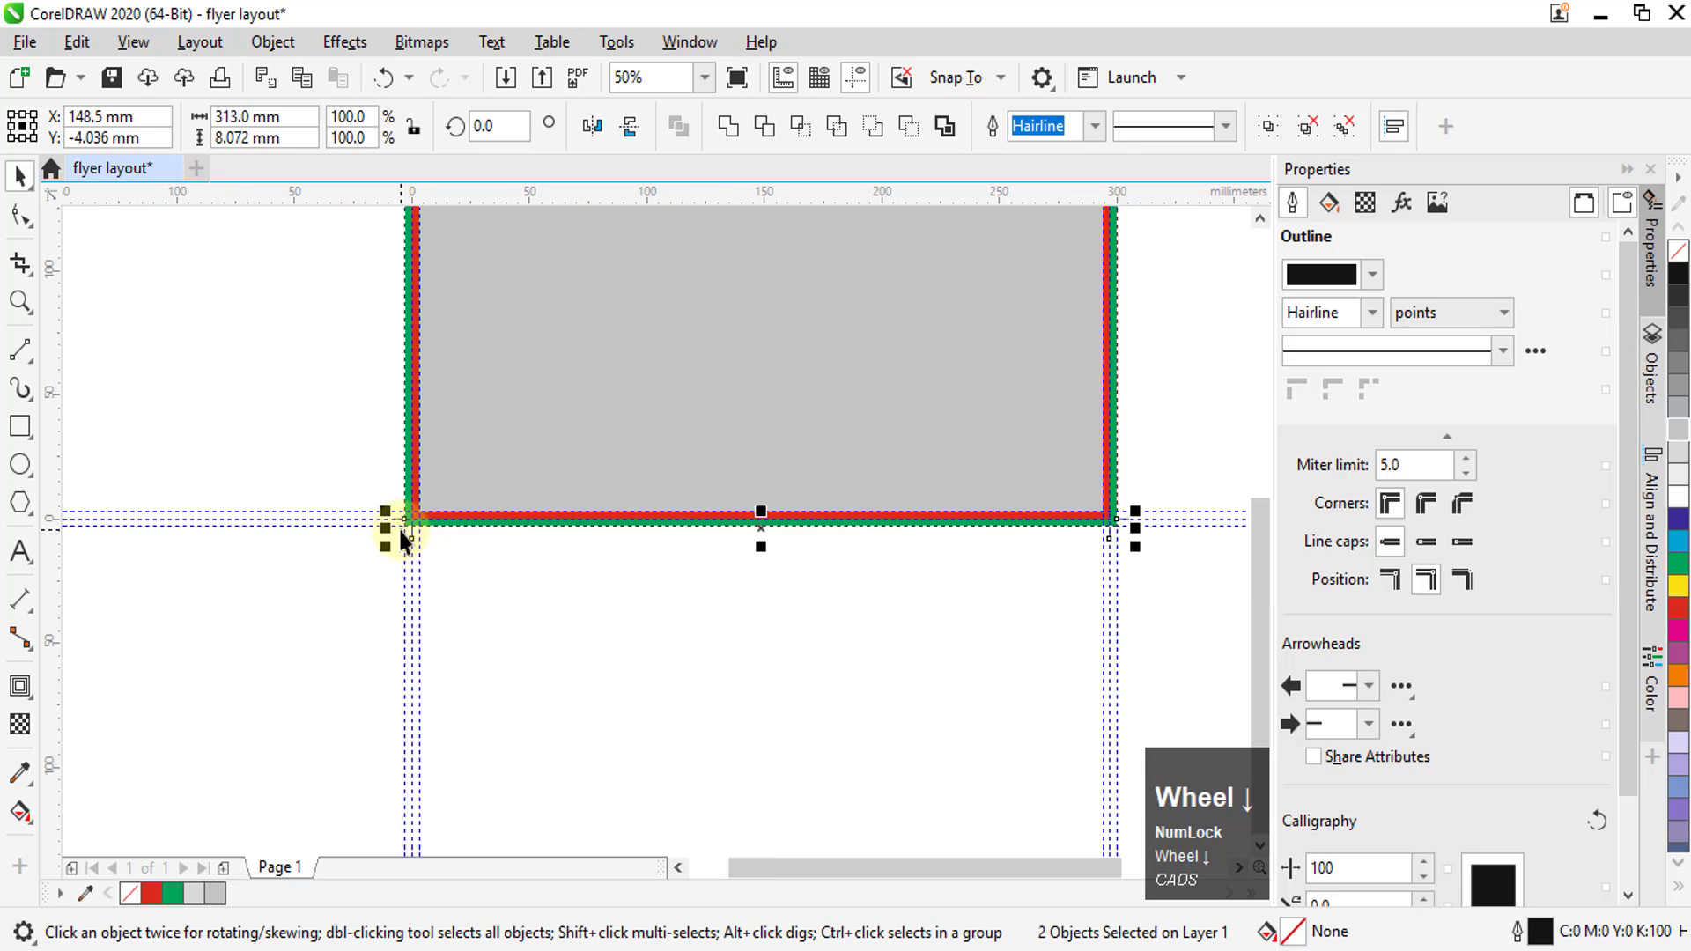
scroll(1136, 531, up, 2)
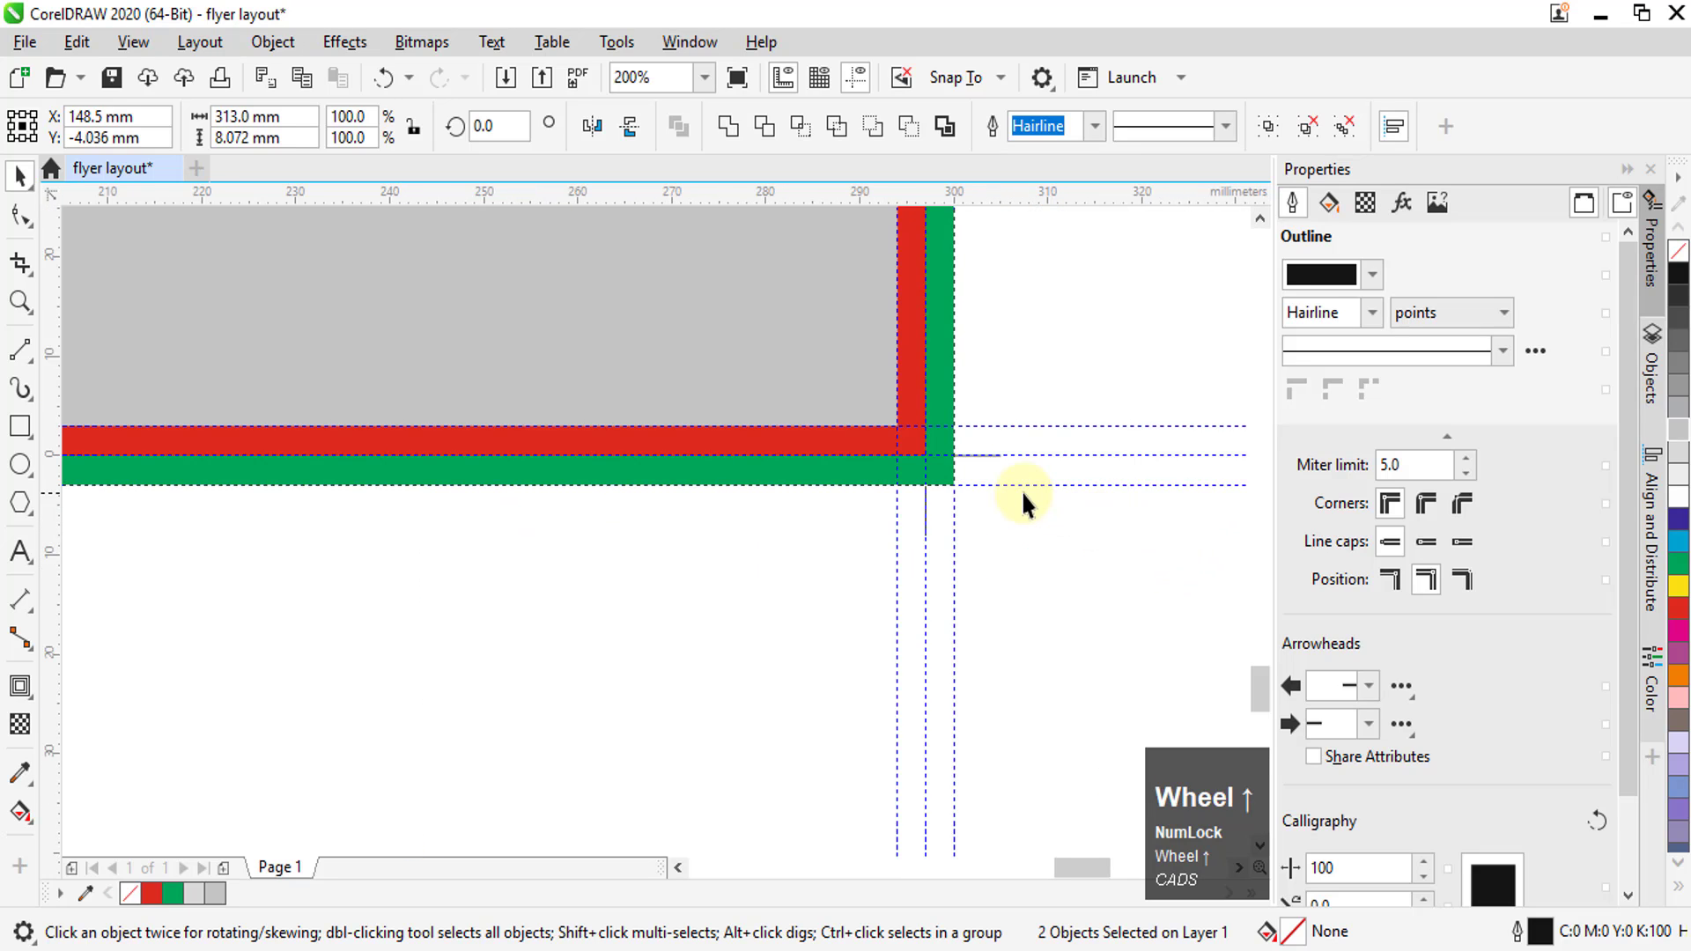
scroll(1020, 492, up, 1)
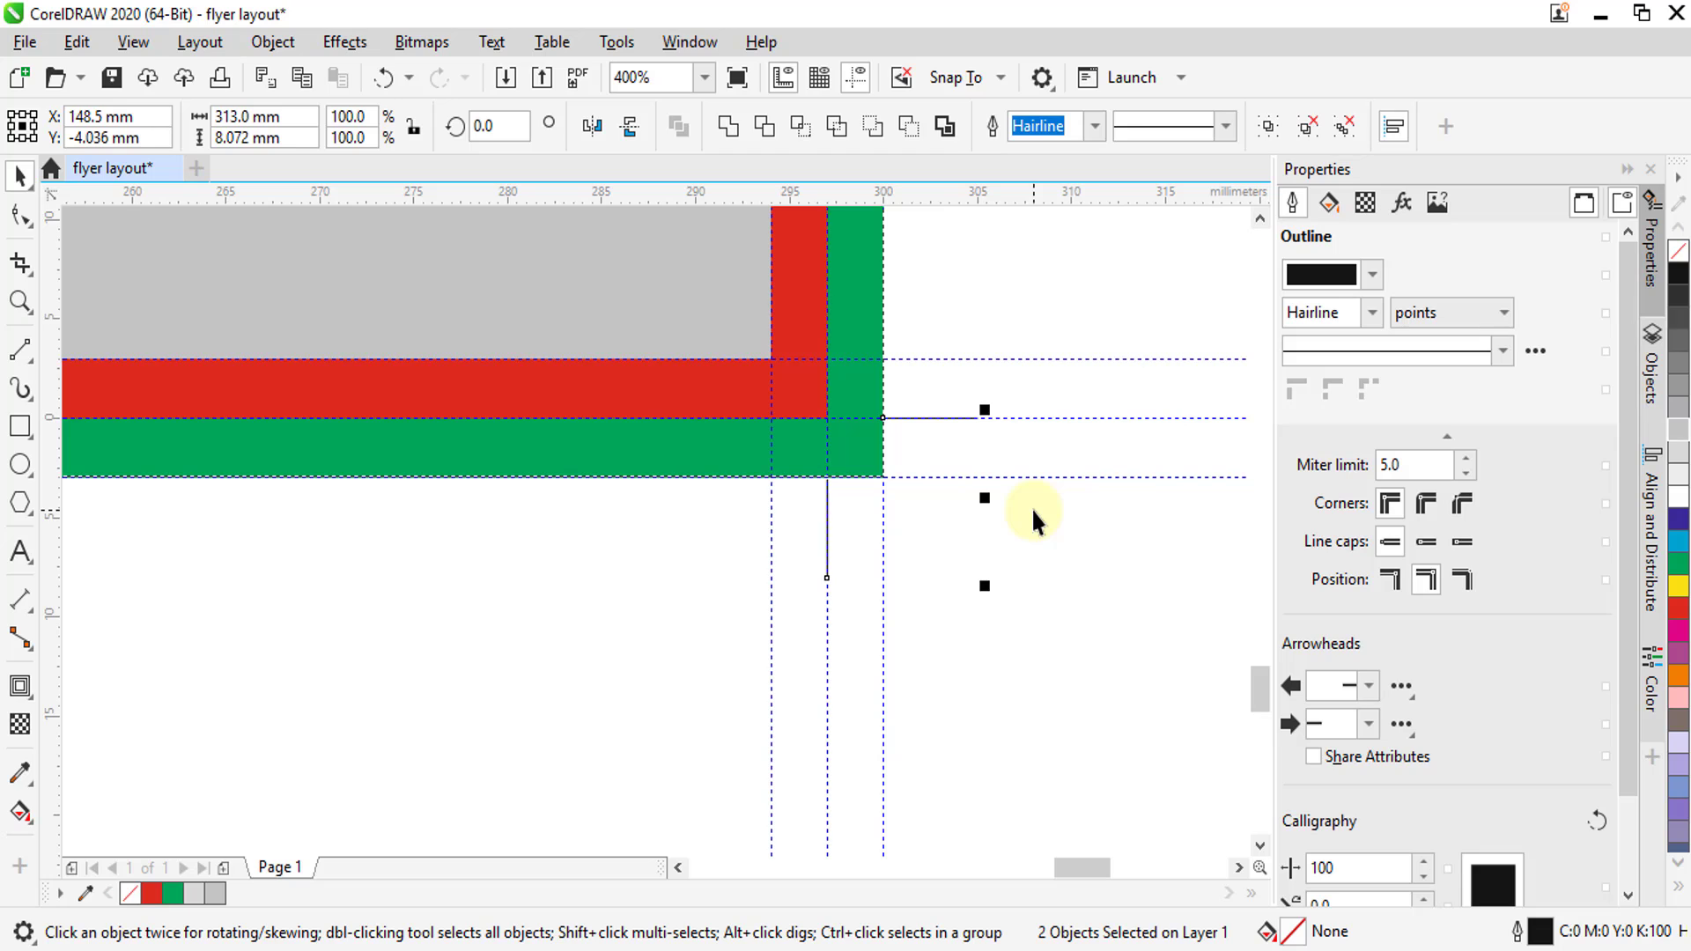
scroll(931, 415, up, 1)
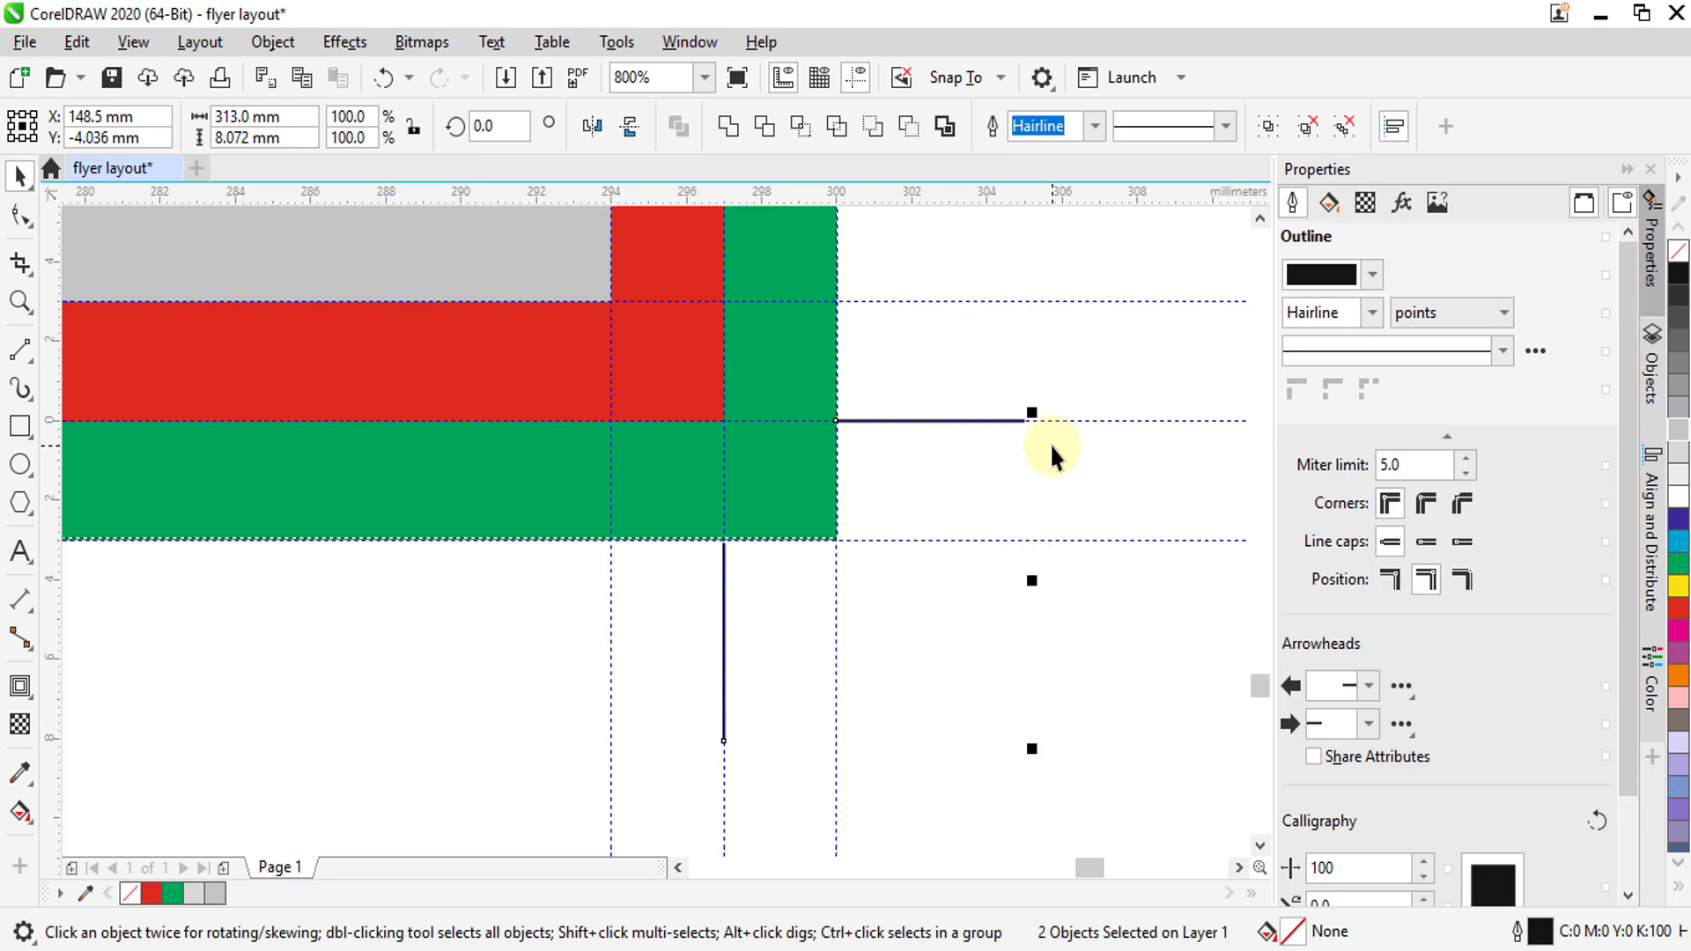
scroll(905, 593, down, 6)
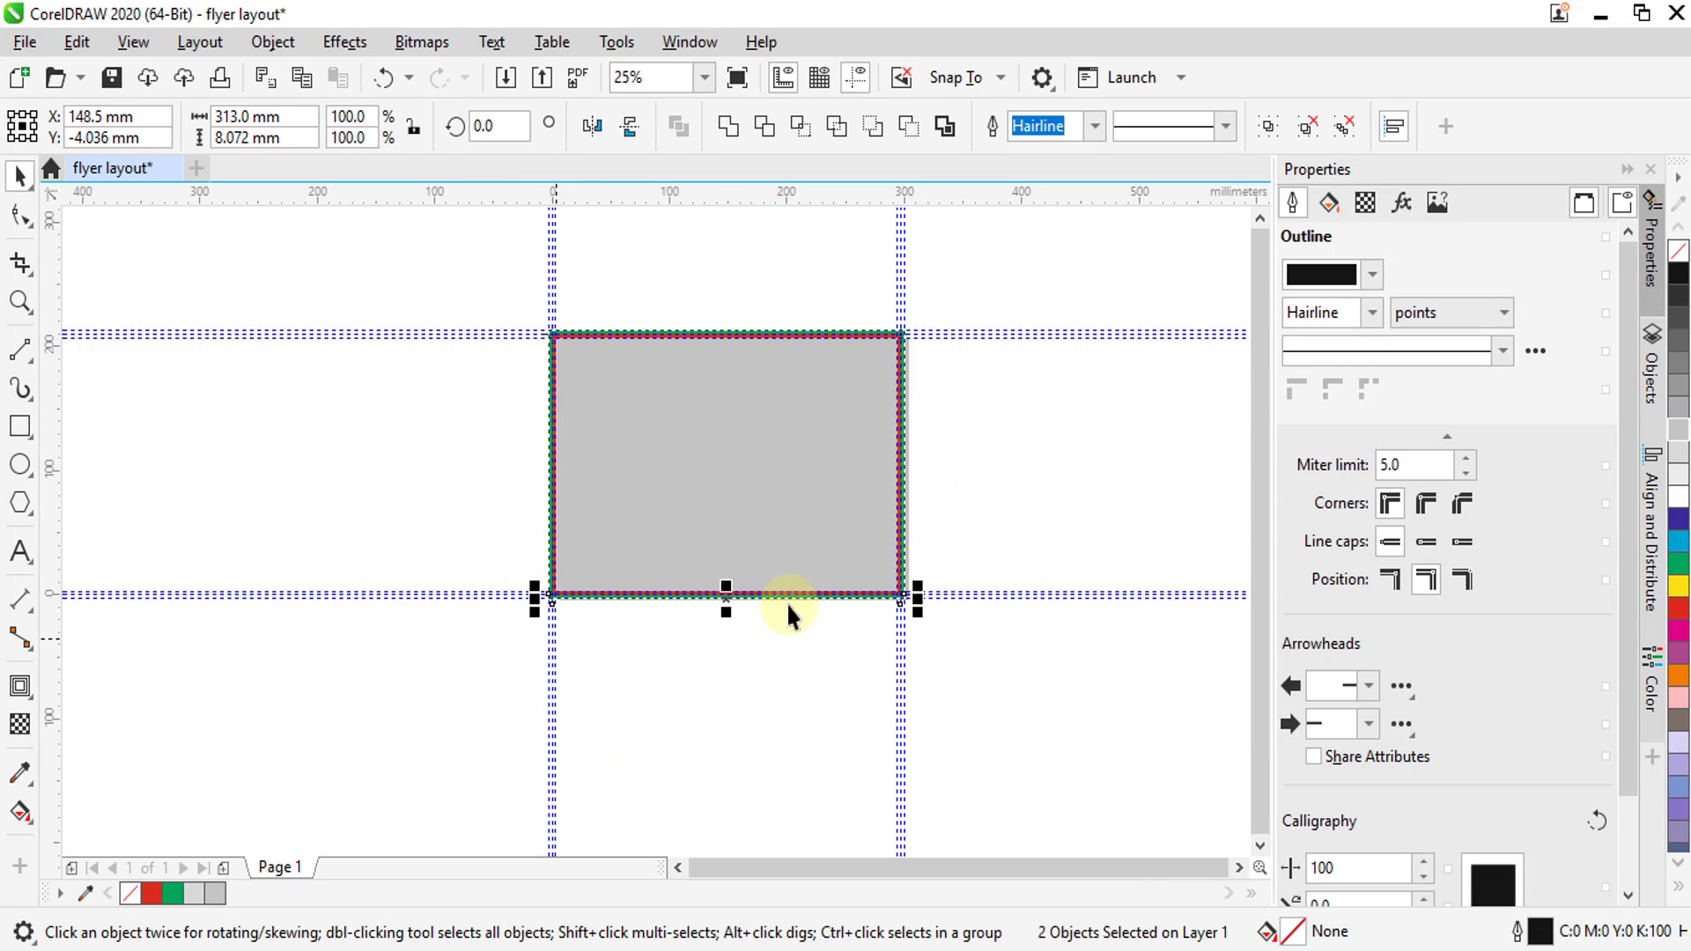
Select the trim marks at all four corners of the layout and group them together
drag(456, 279, 1007, 407)
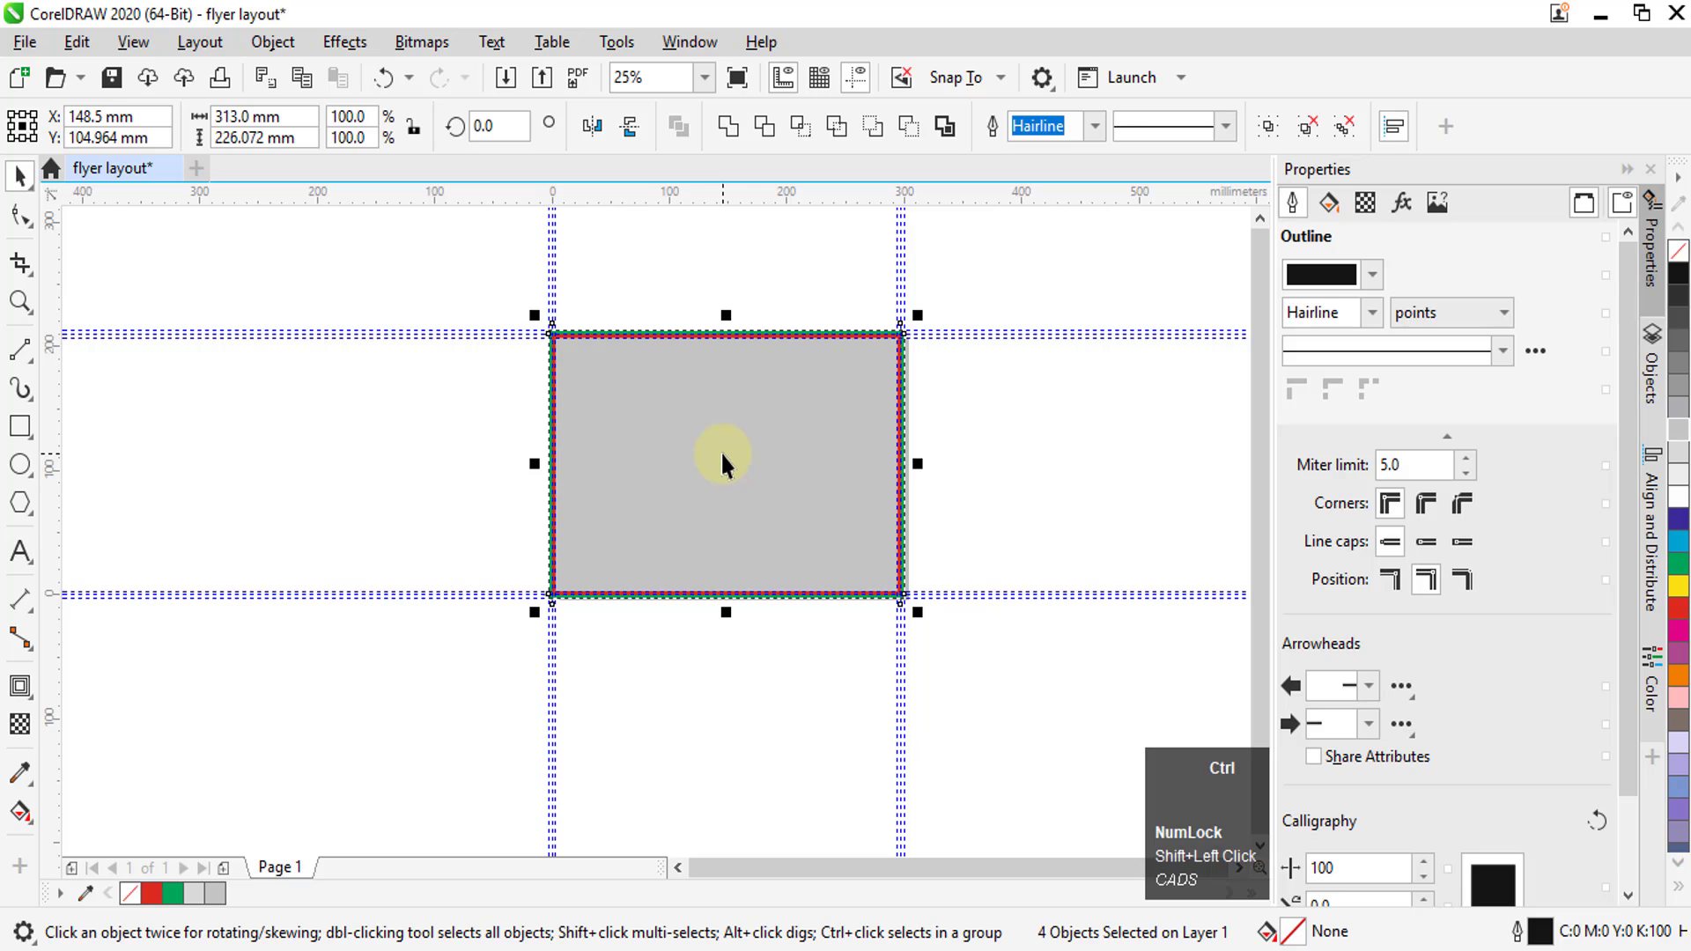
key(ctrl+g)
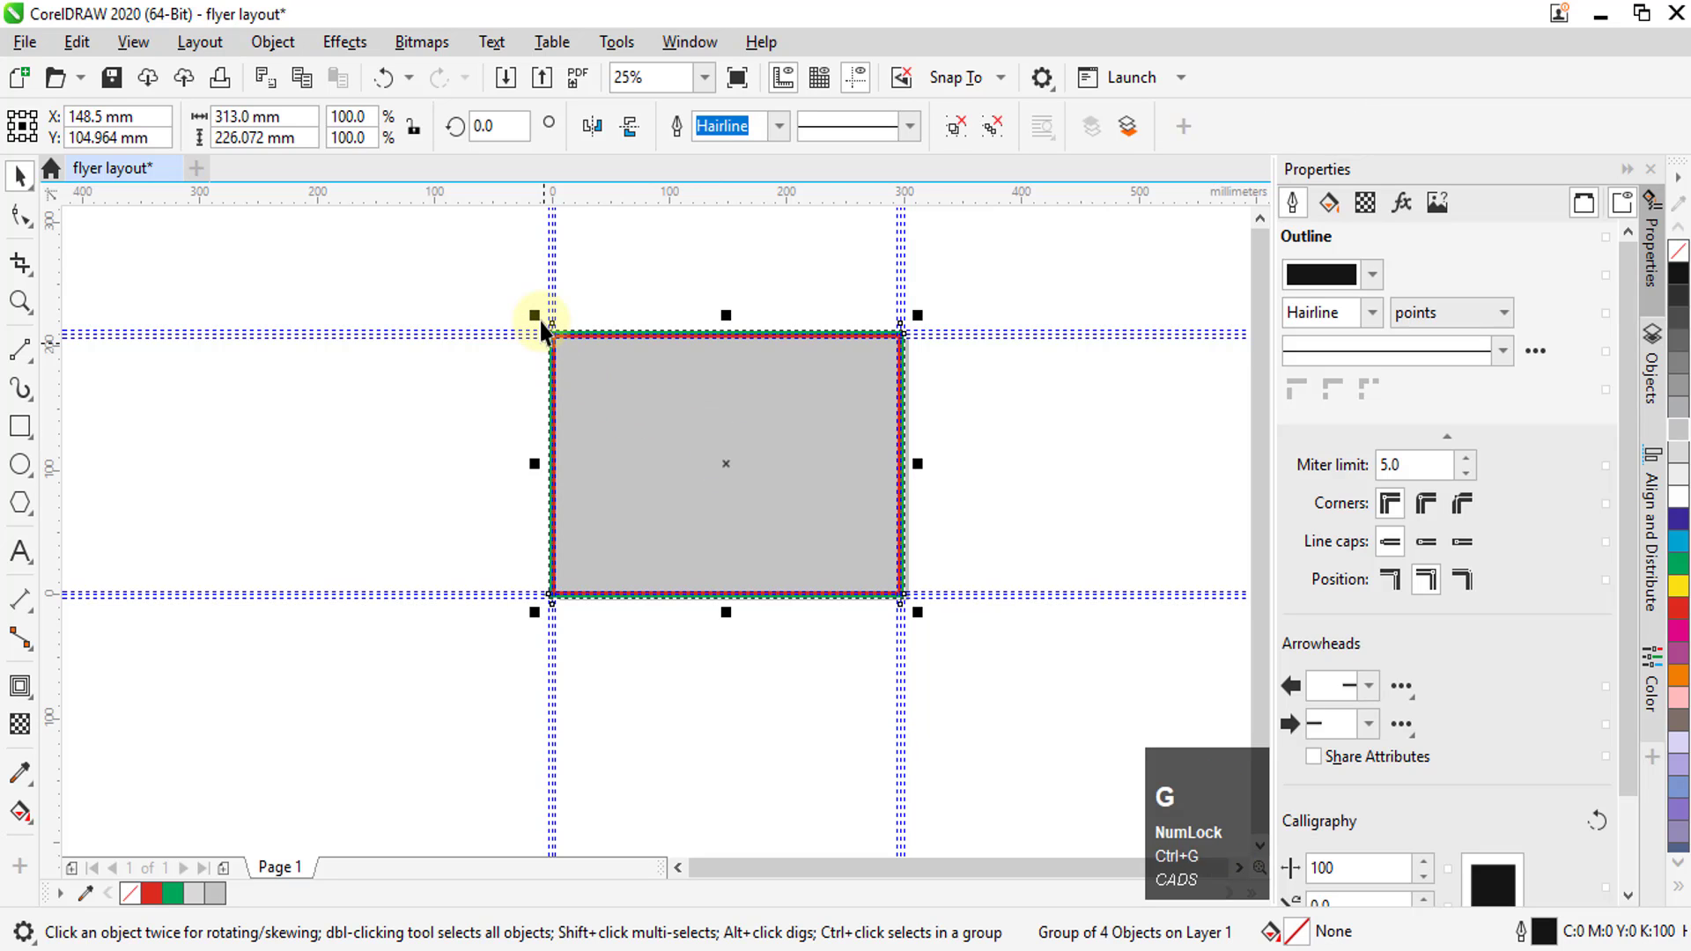
Lock the horizontal bleed guideline along the layout's top edge
right_click(547, 331)
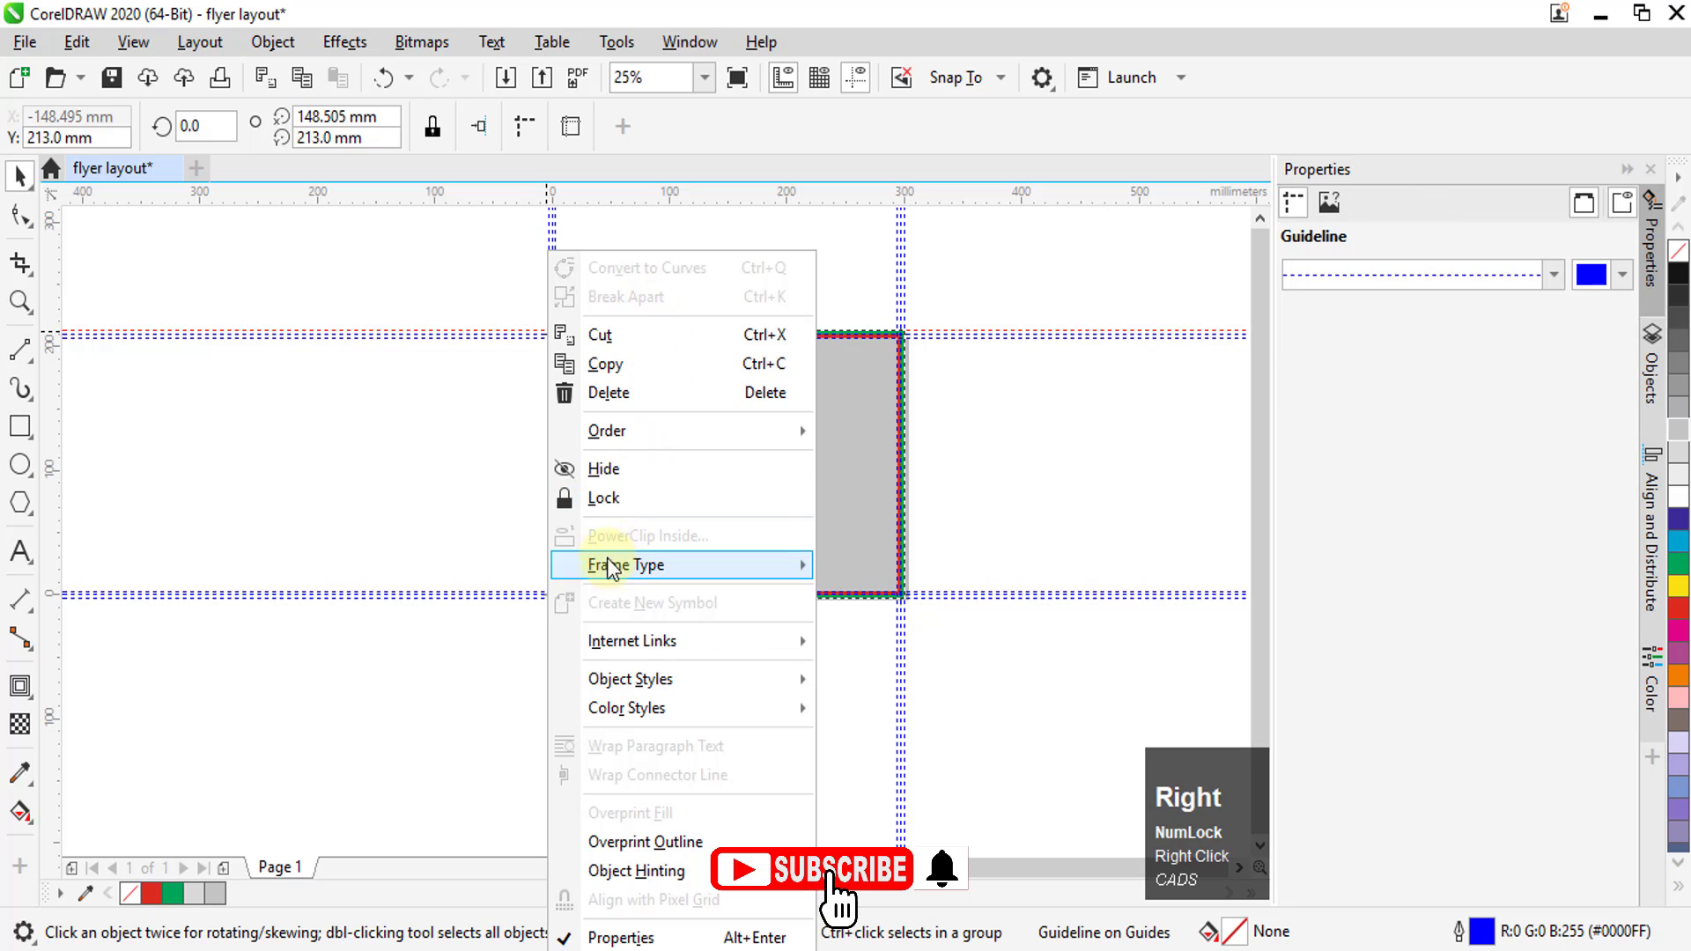
click(604, 498)
click(712, 389)
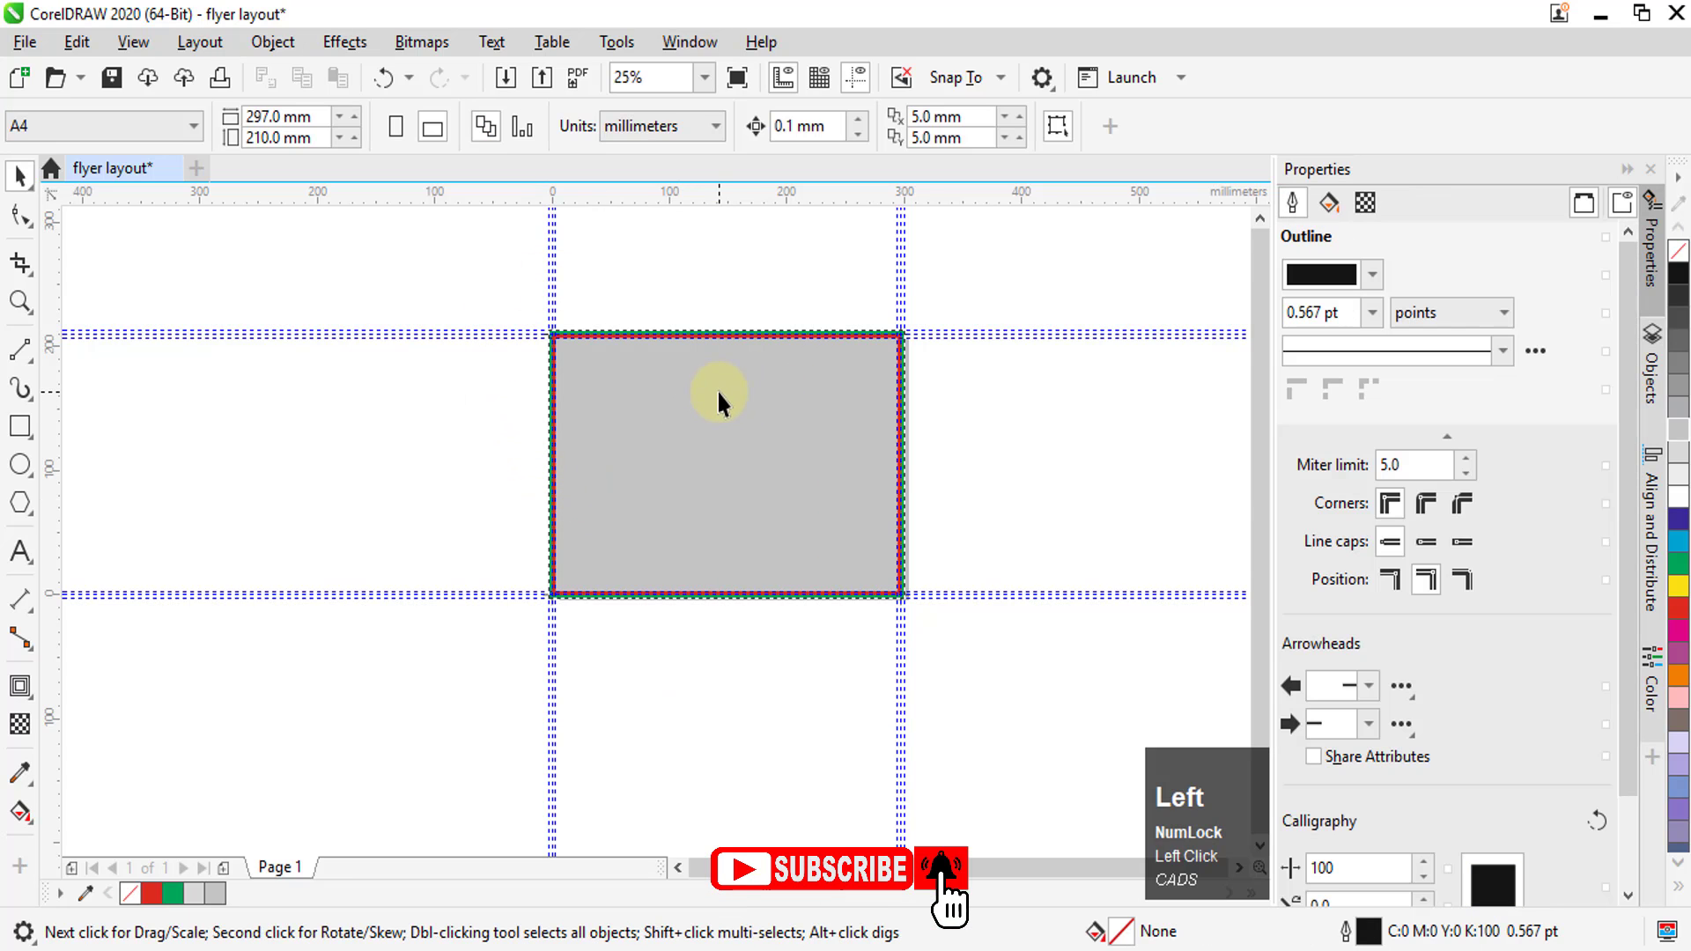
Select all guidelines in the document at once and lock them
scroll(552, 336, up, 3)
scroll(551, 335, up, 3)
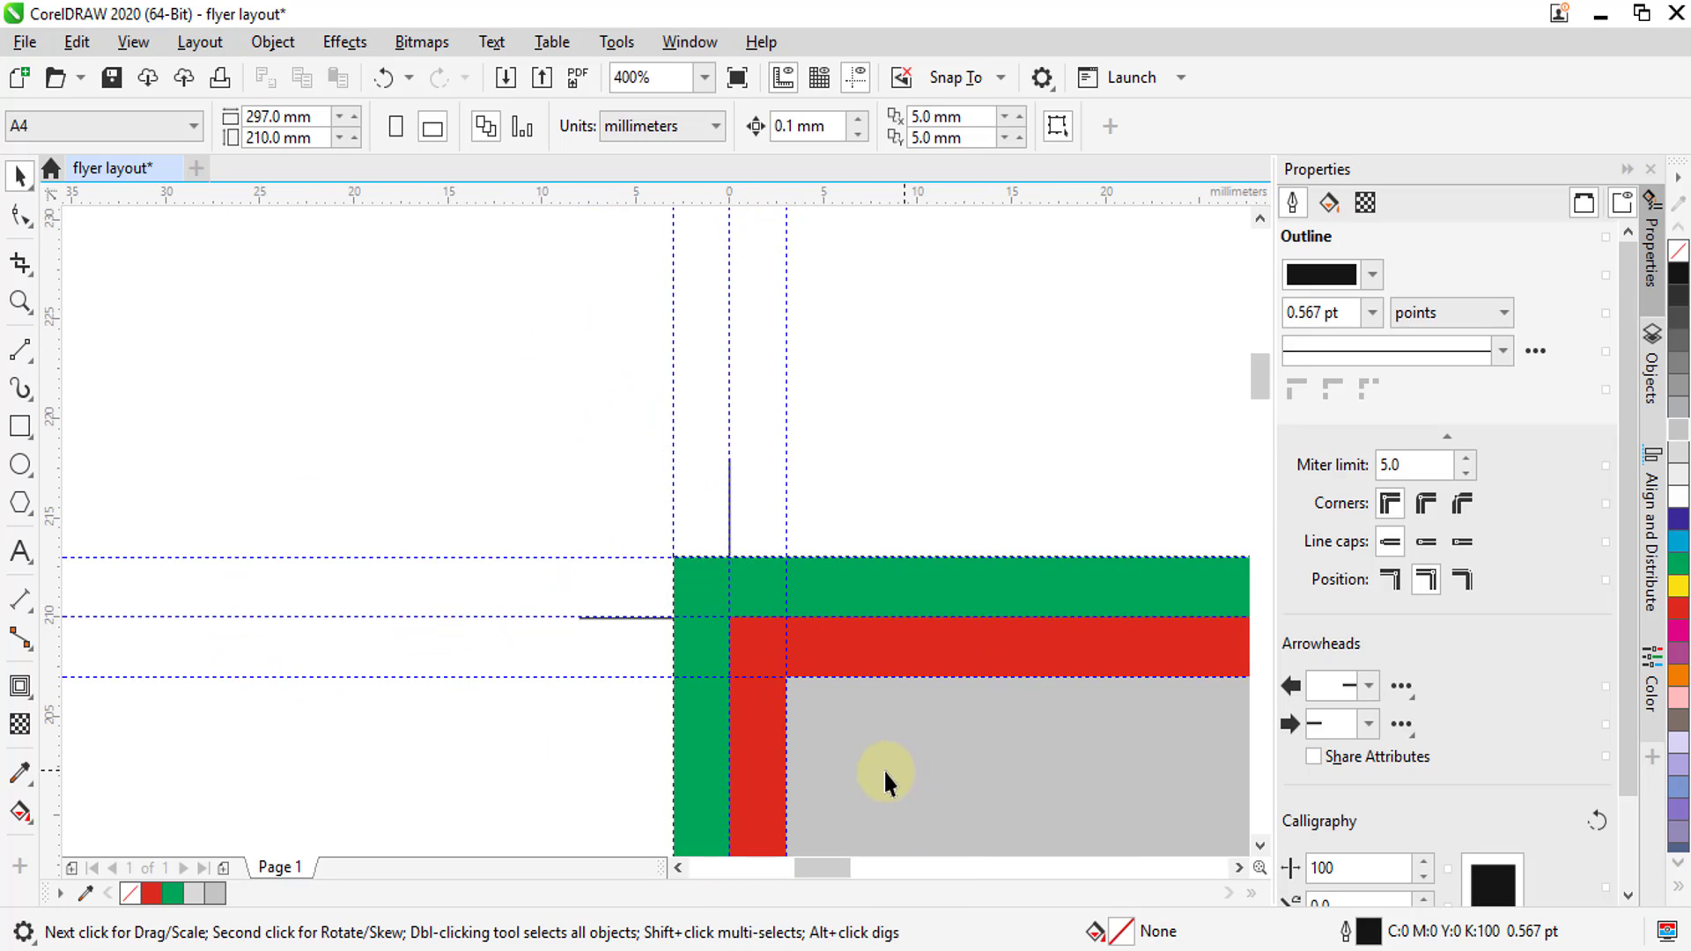
scroll(819, 735, up, 2)
scroll(623, 573, down, 1)
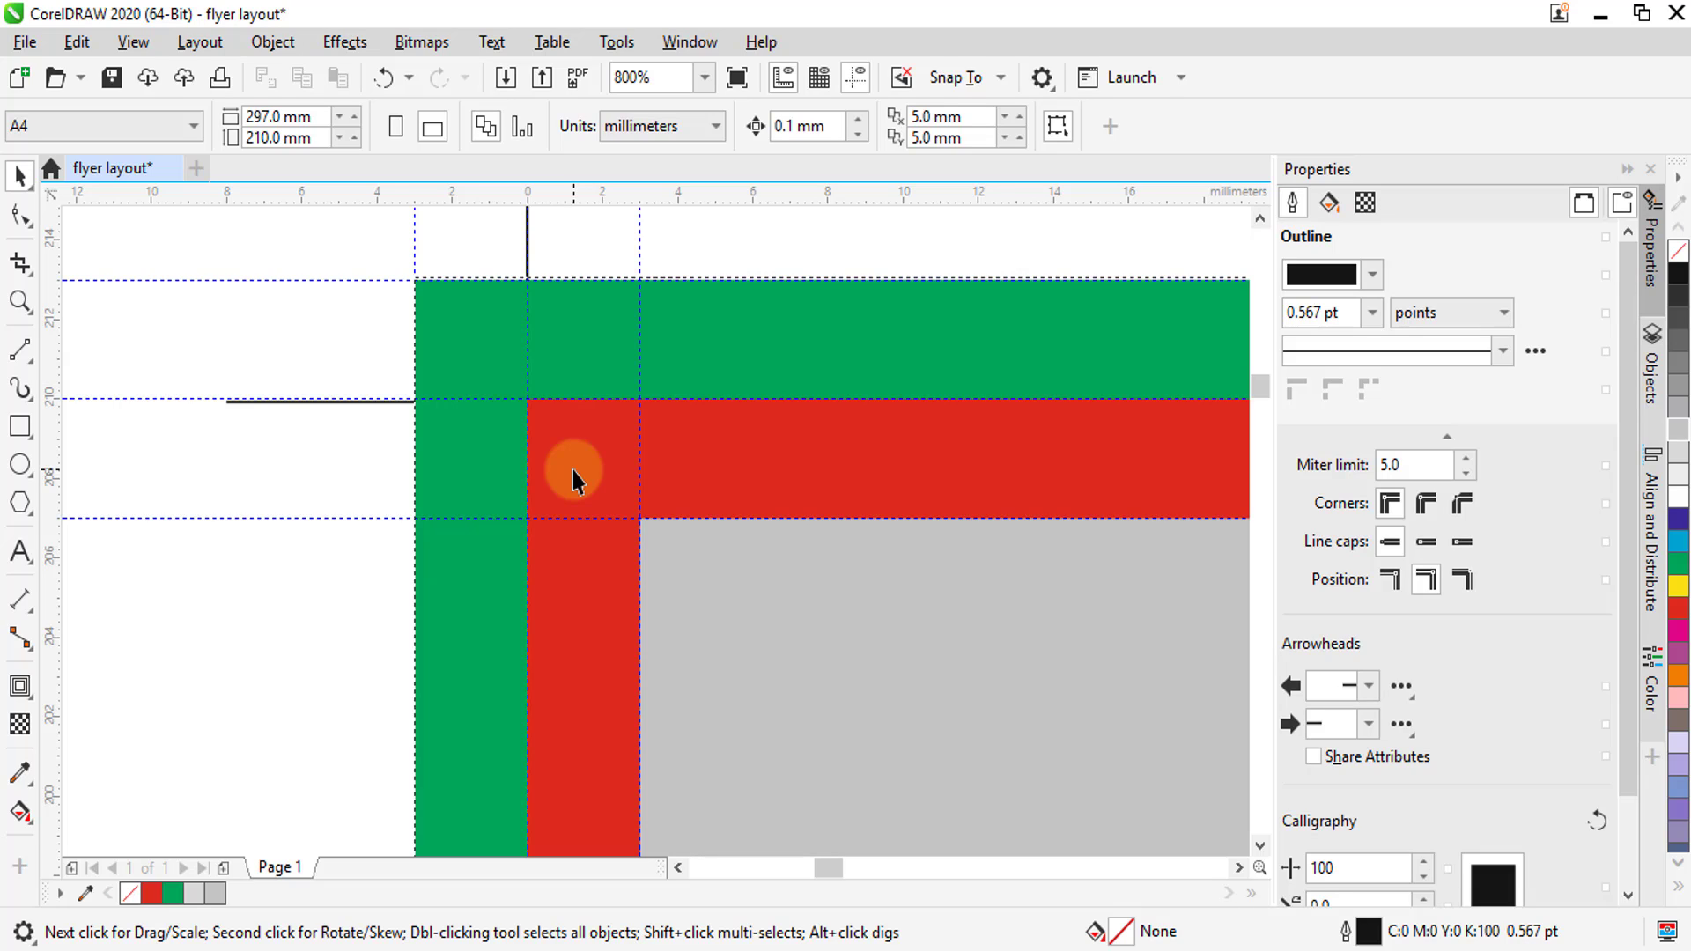
scroll(639, 420, down, 2)
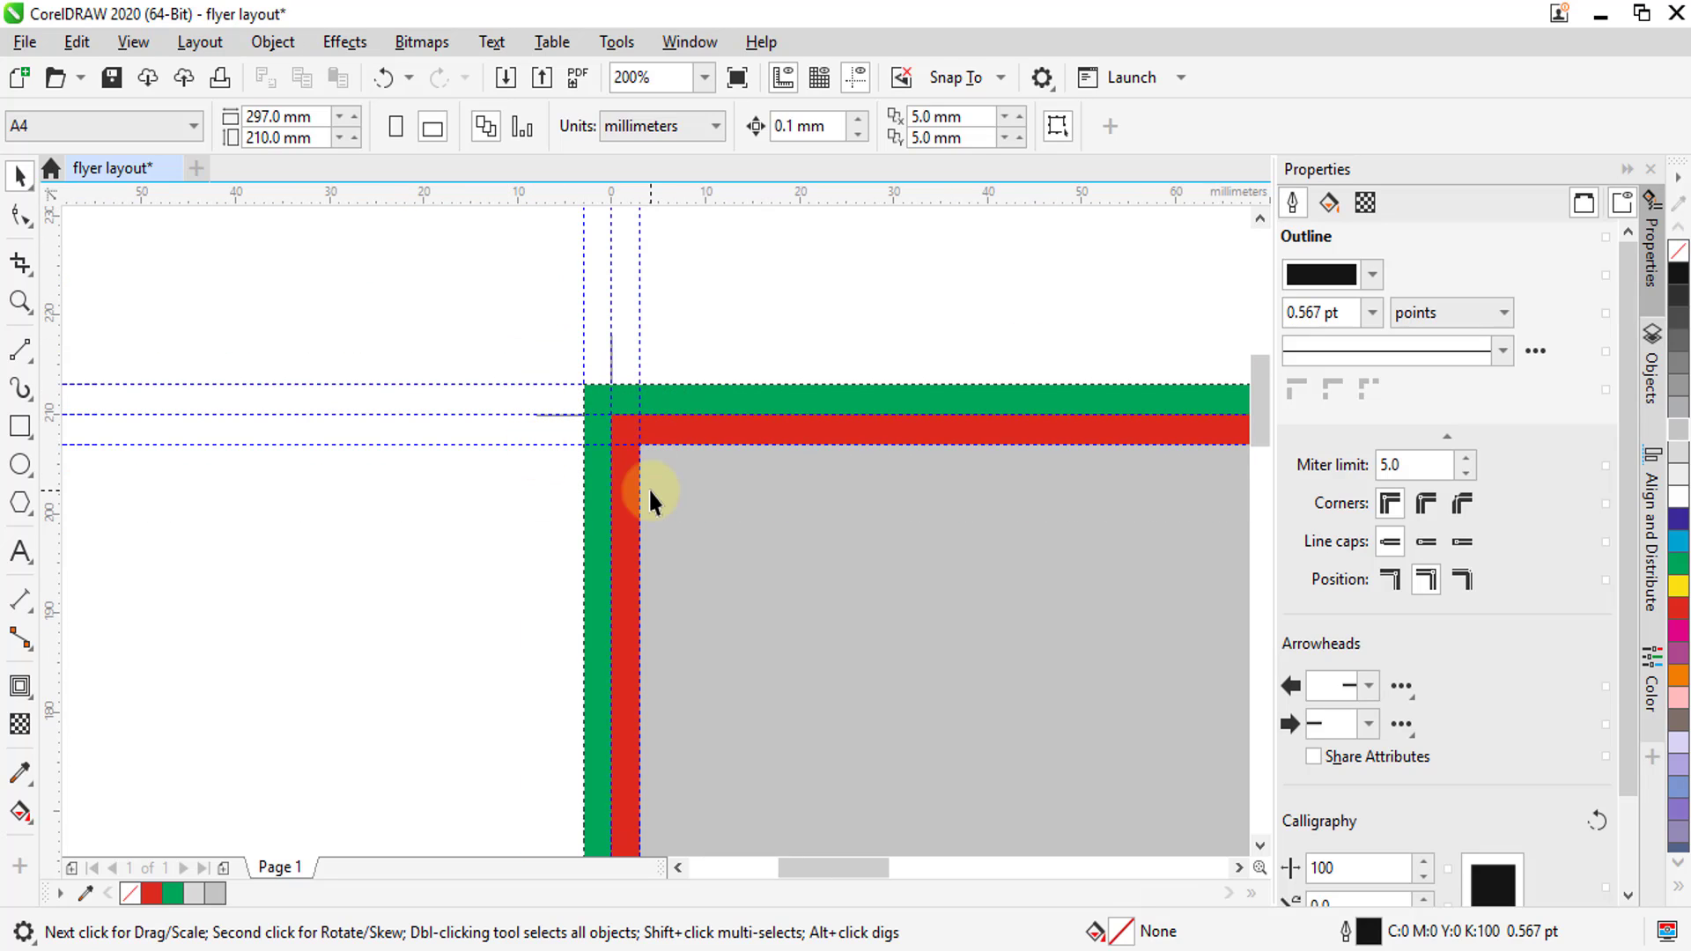
click(74, 47)
mouse_move(138, 456)
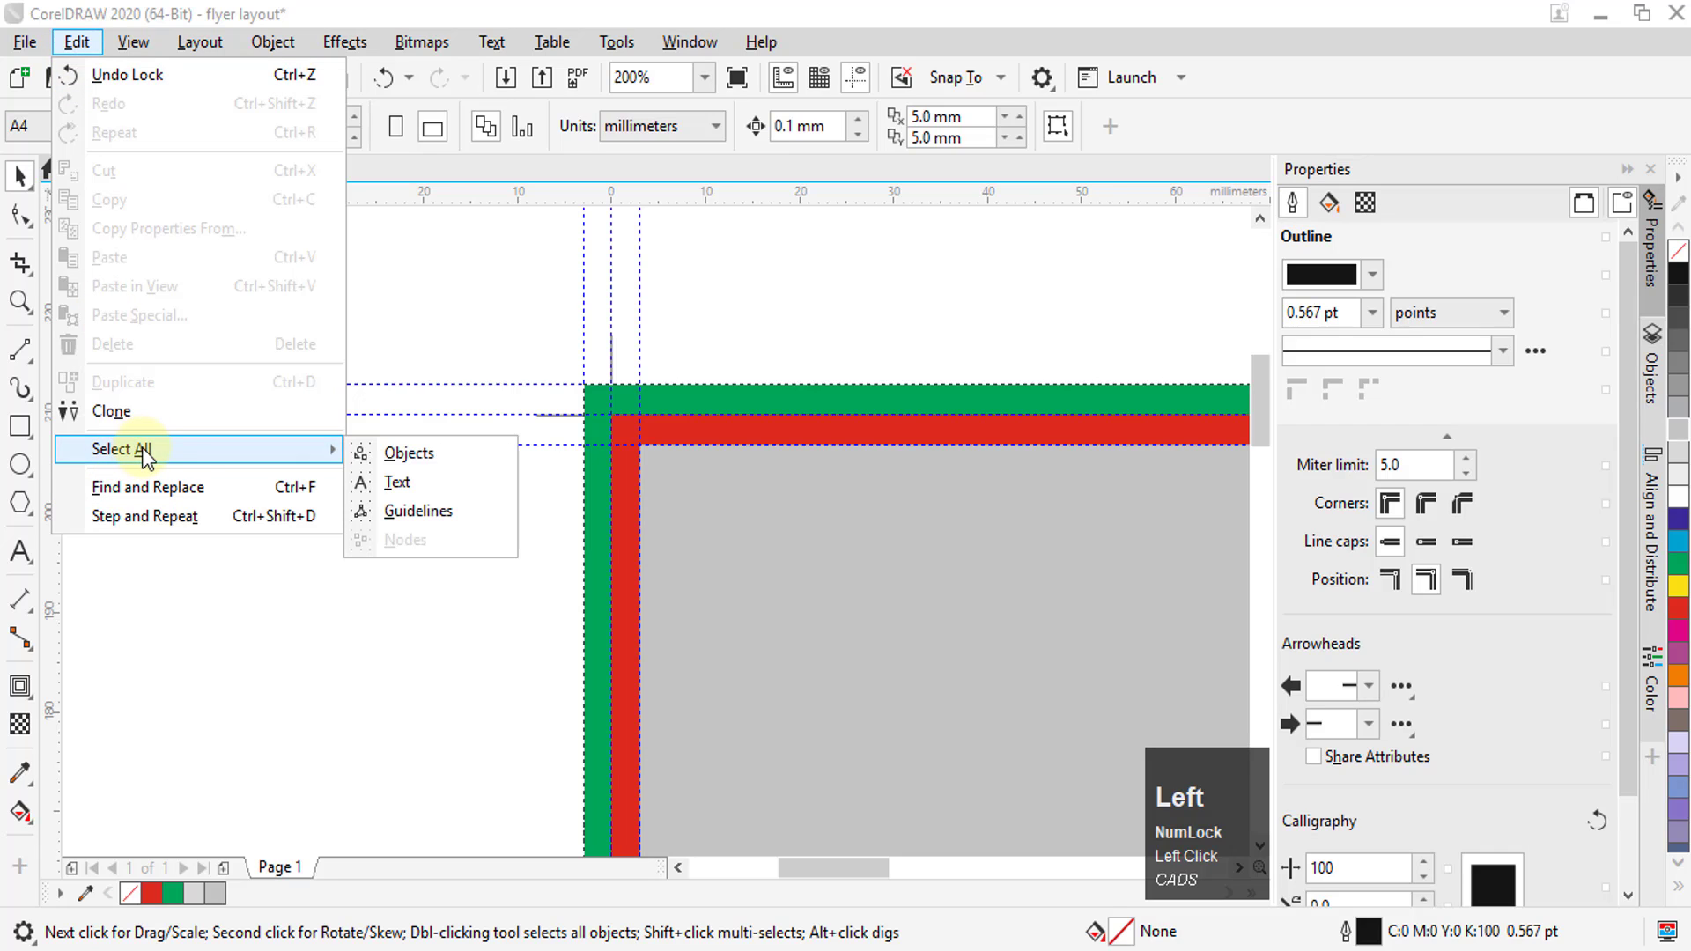
click(428, 516)
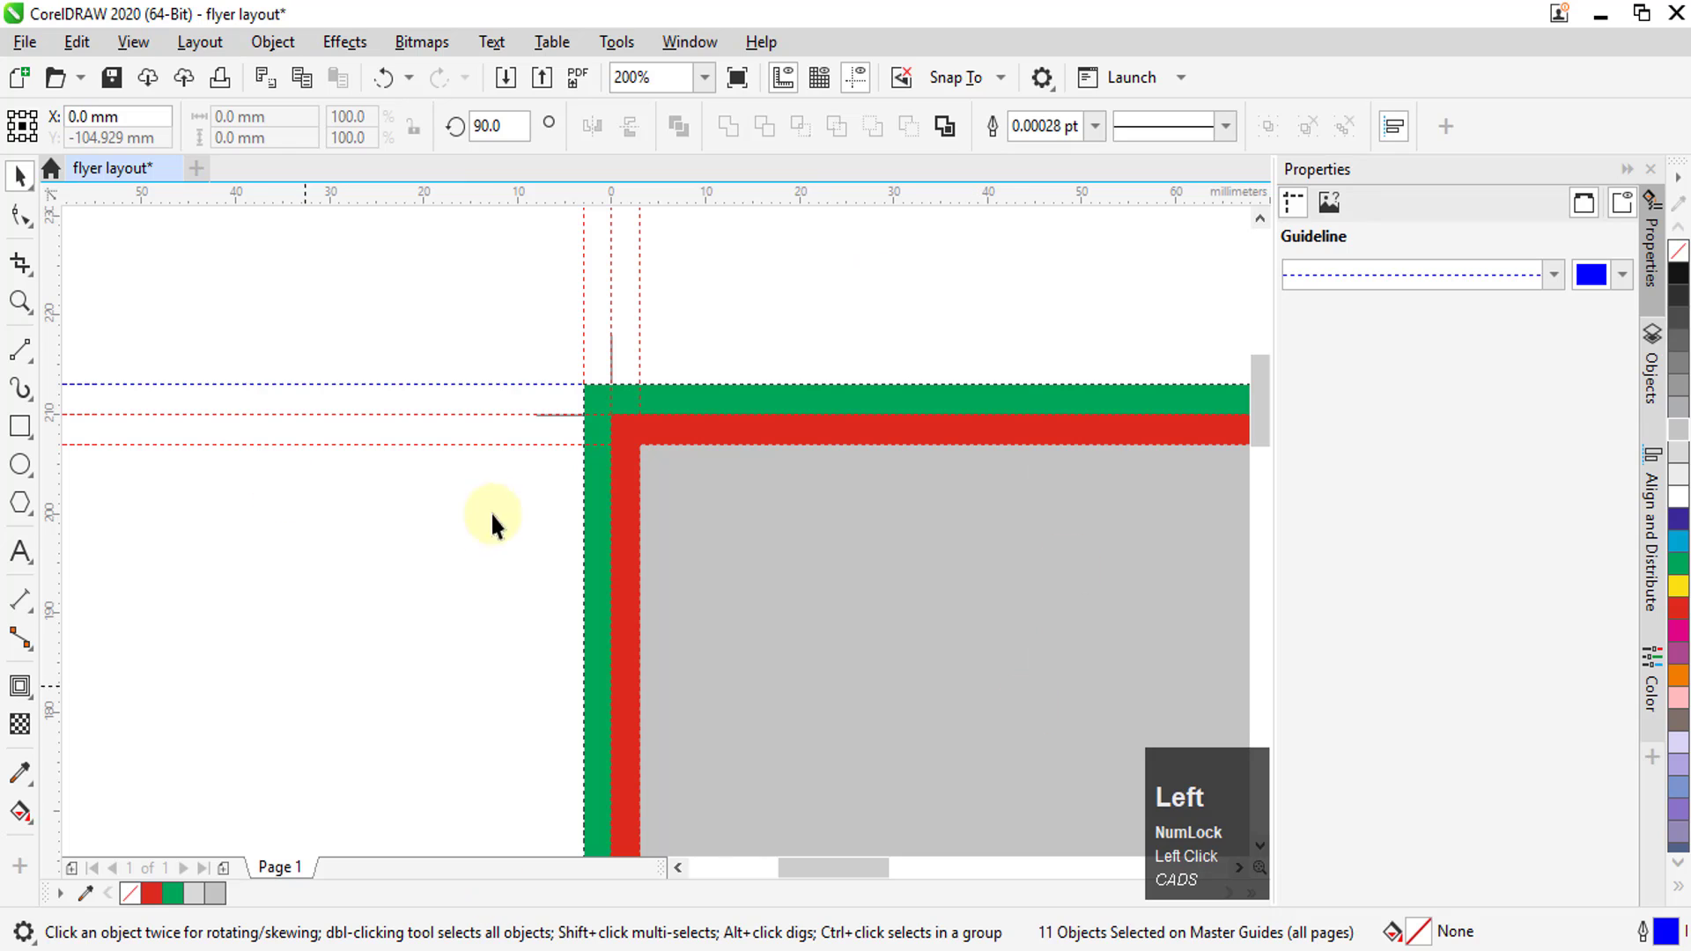
scroll(412, 471, down, 2)
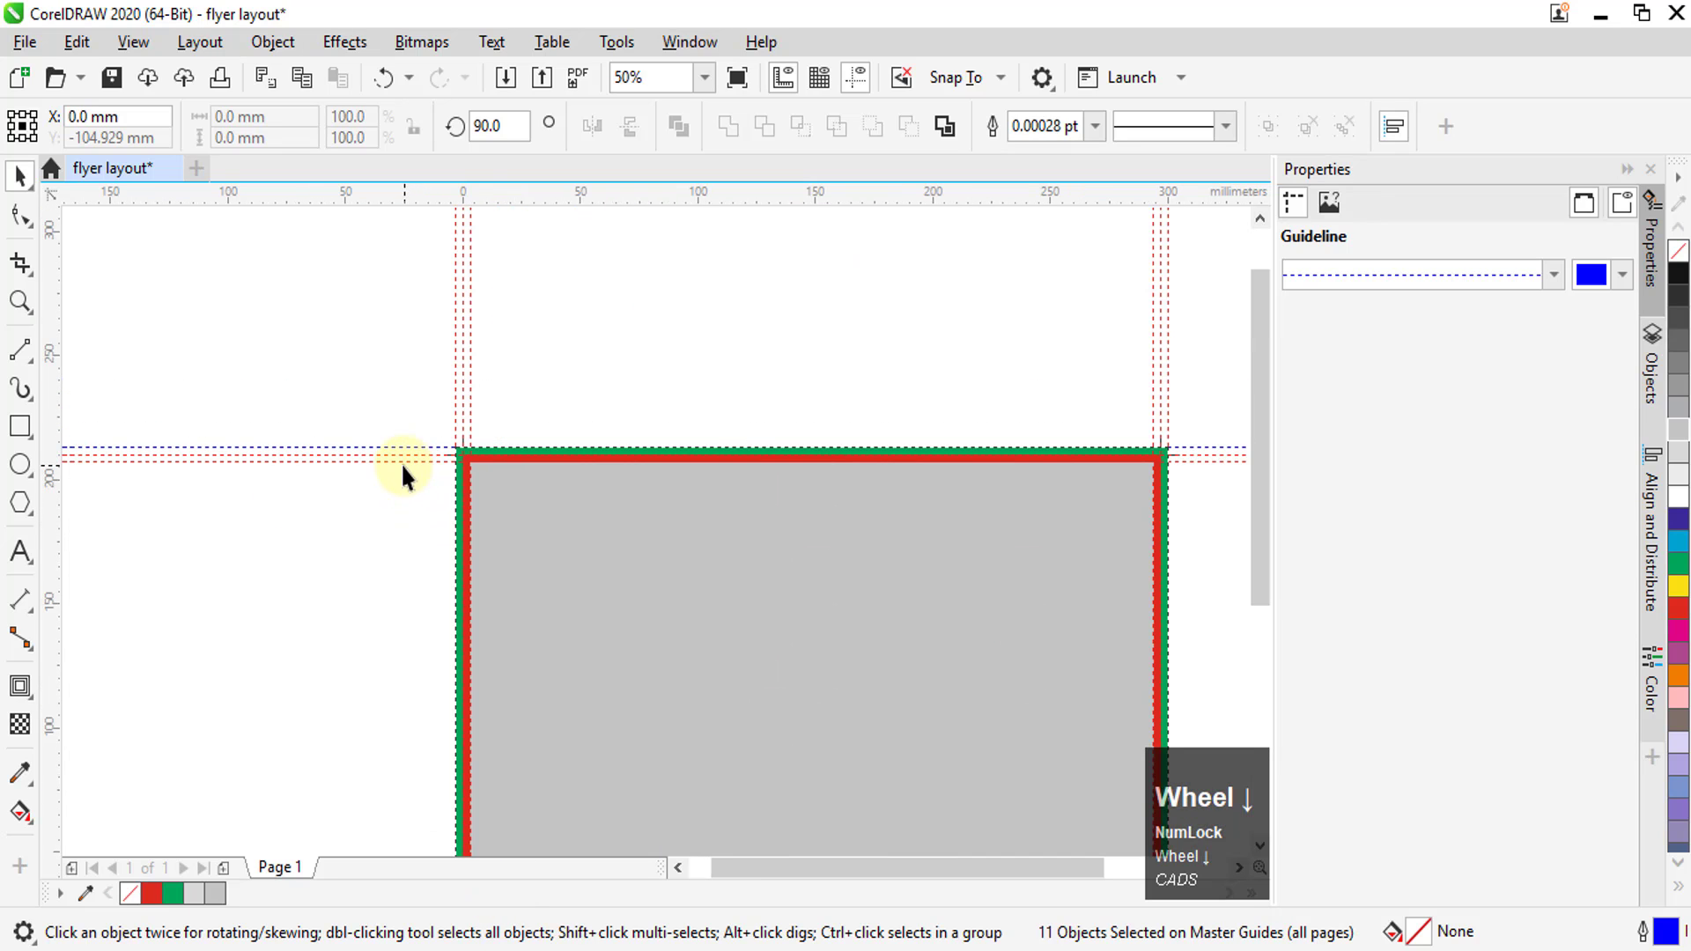
scroll(464, 265, up, 2)
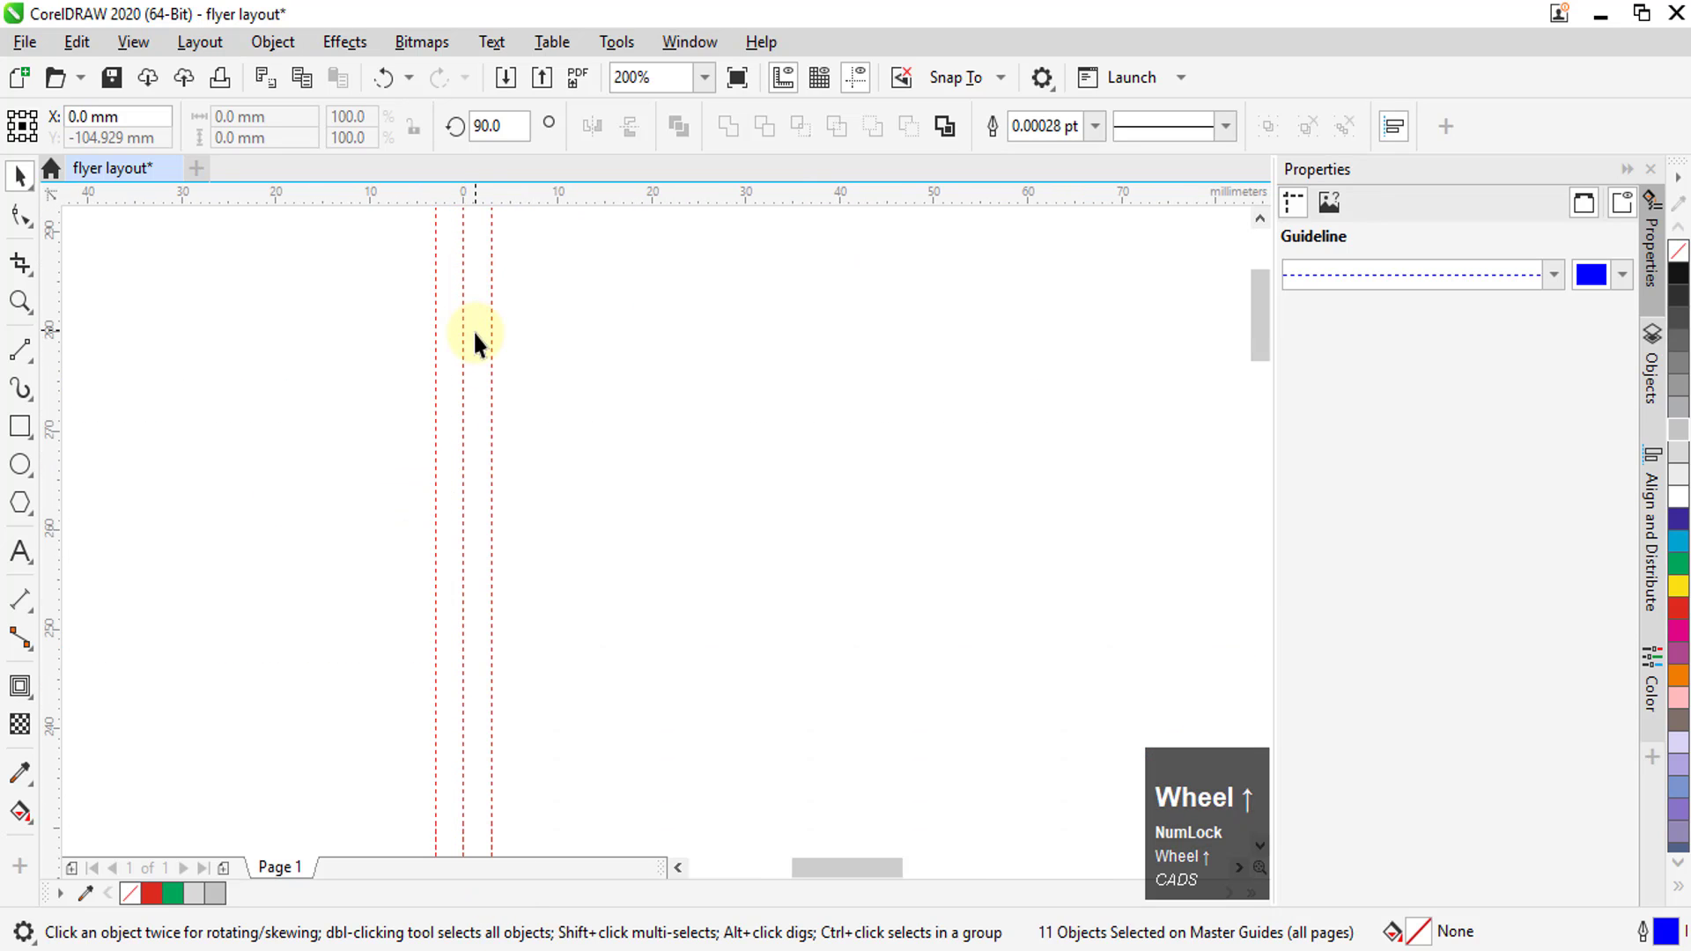
right_click(464, 325)
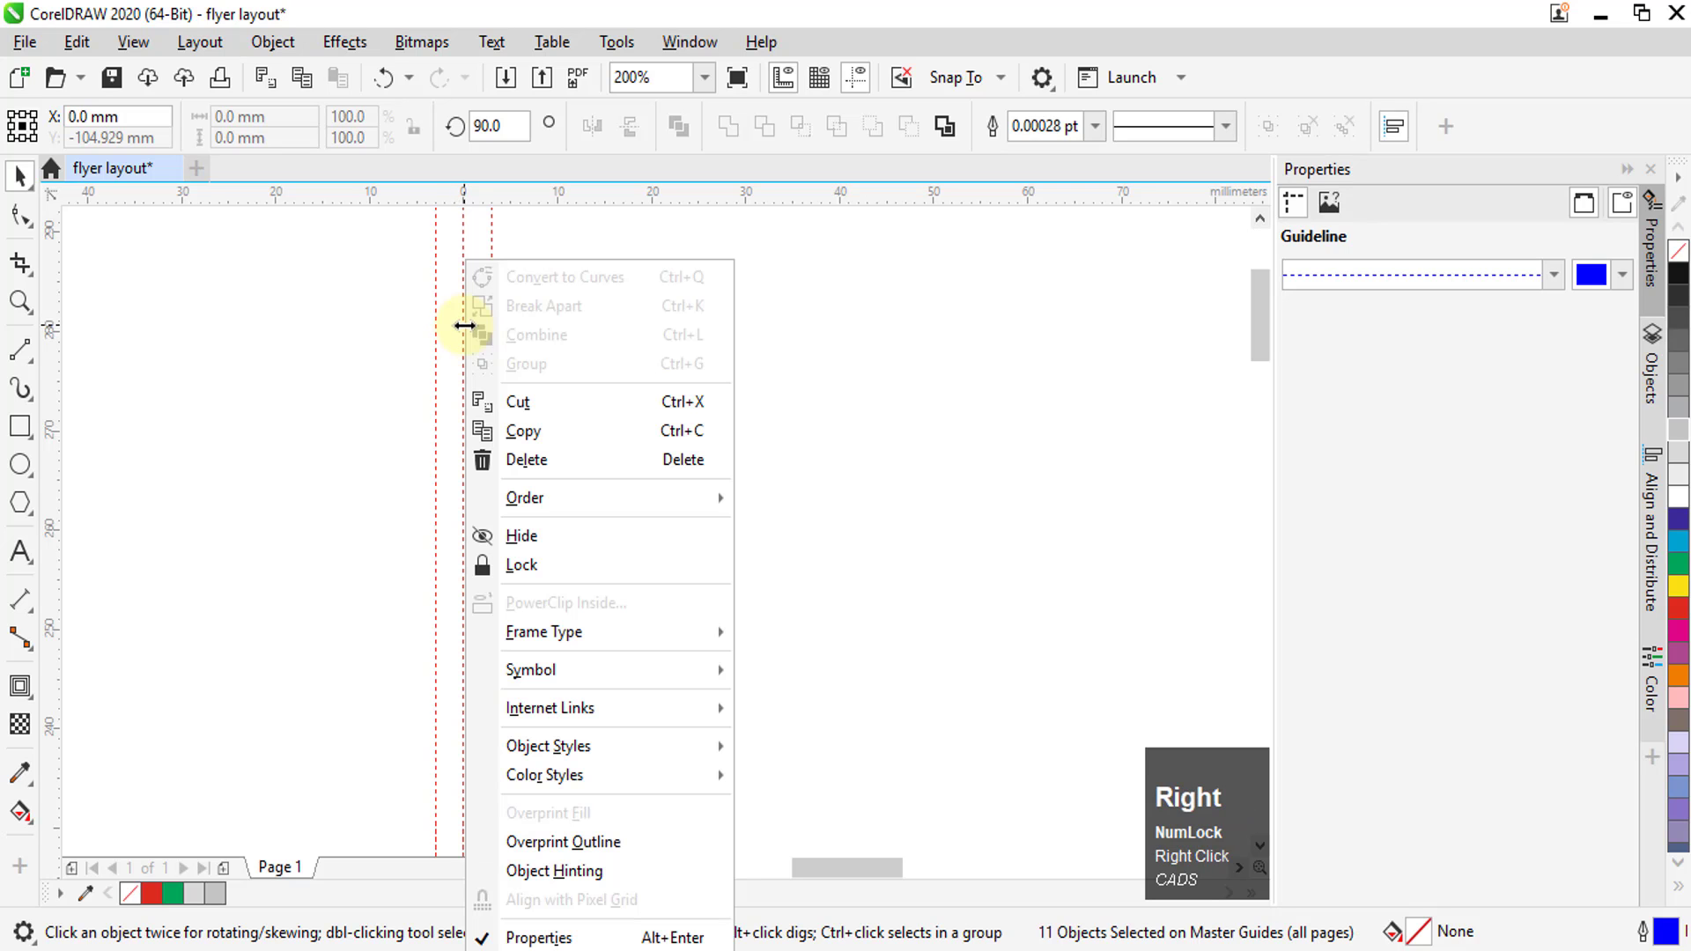
click(517, 564)
Check the lock on the vertical safe-margin guideline near the layout's top-left corner and clear the selection
scroll(517, 367, down, 2)
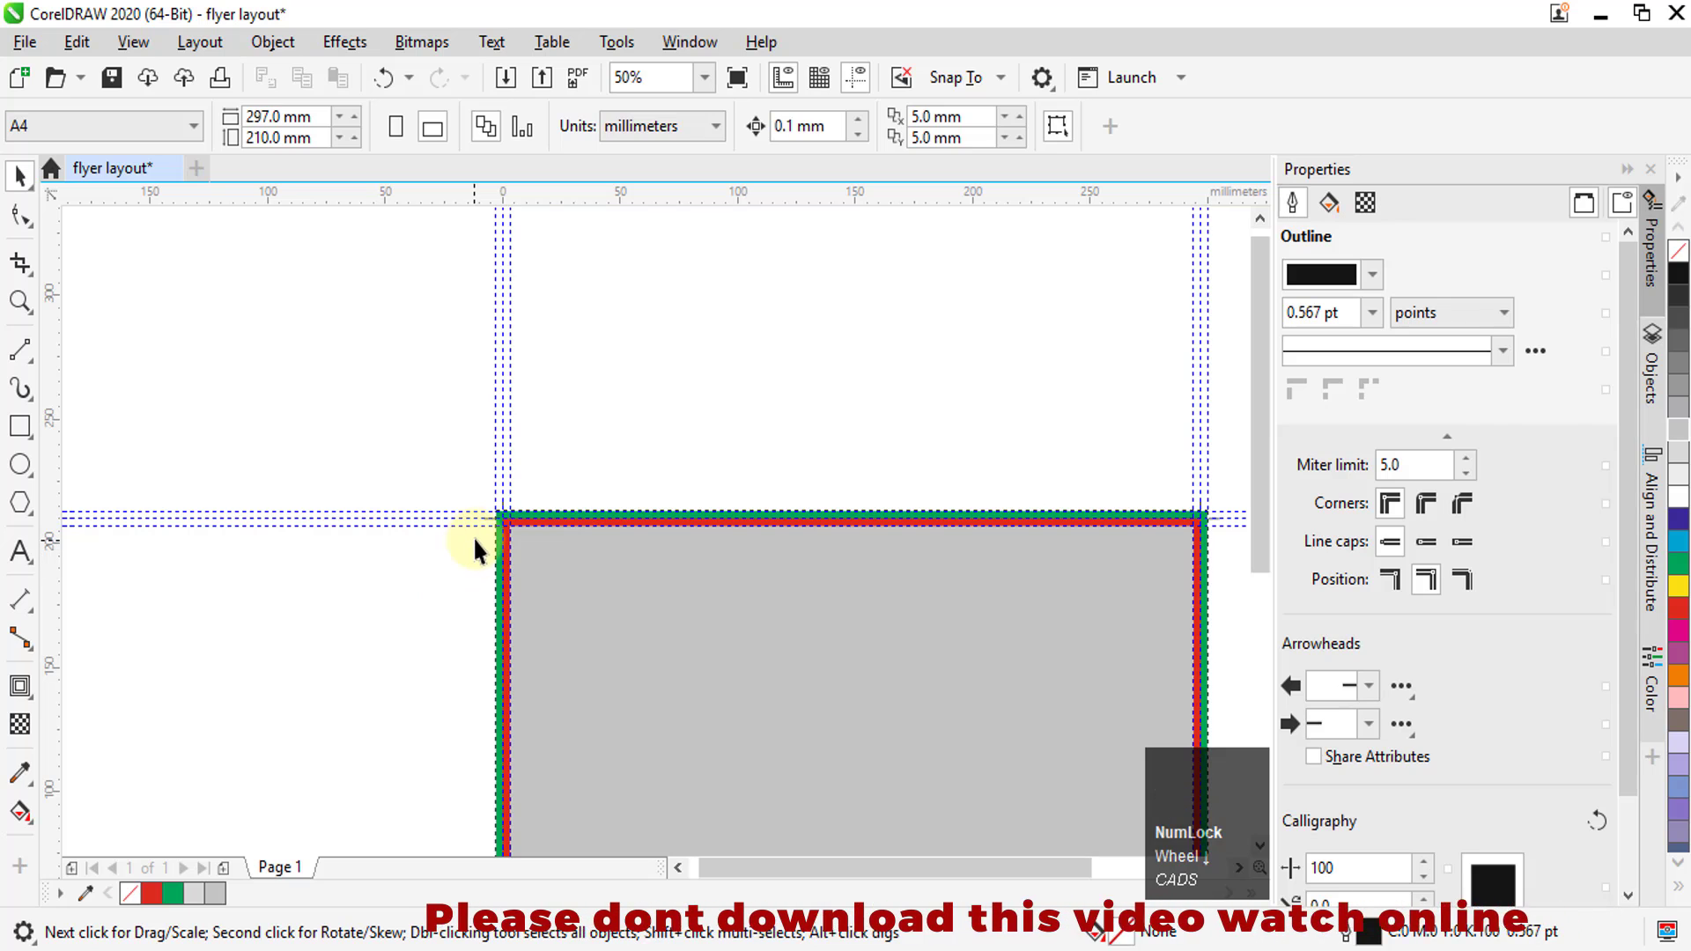
scroll(493, 533, up, 2)
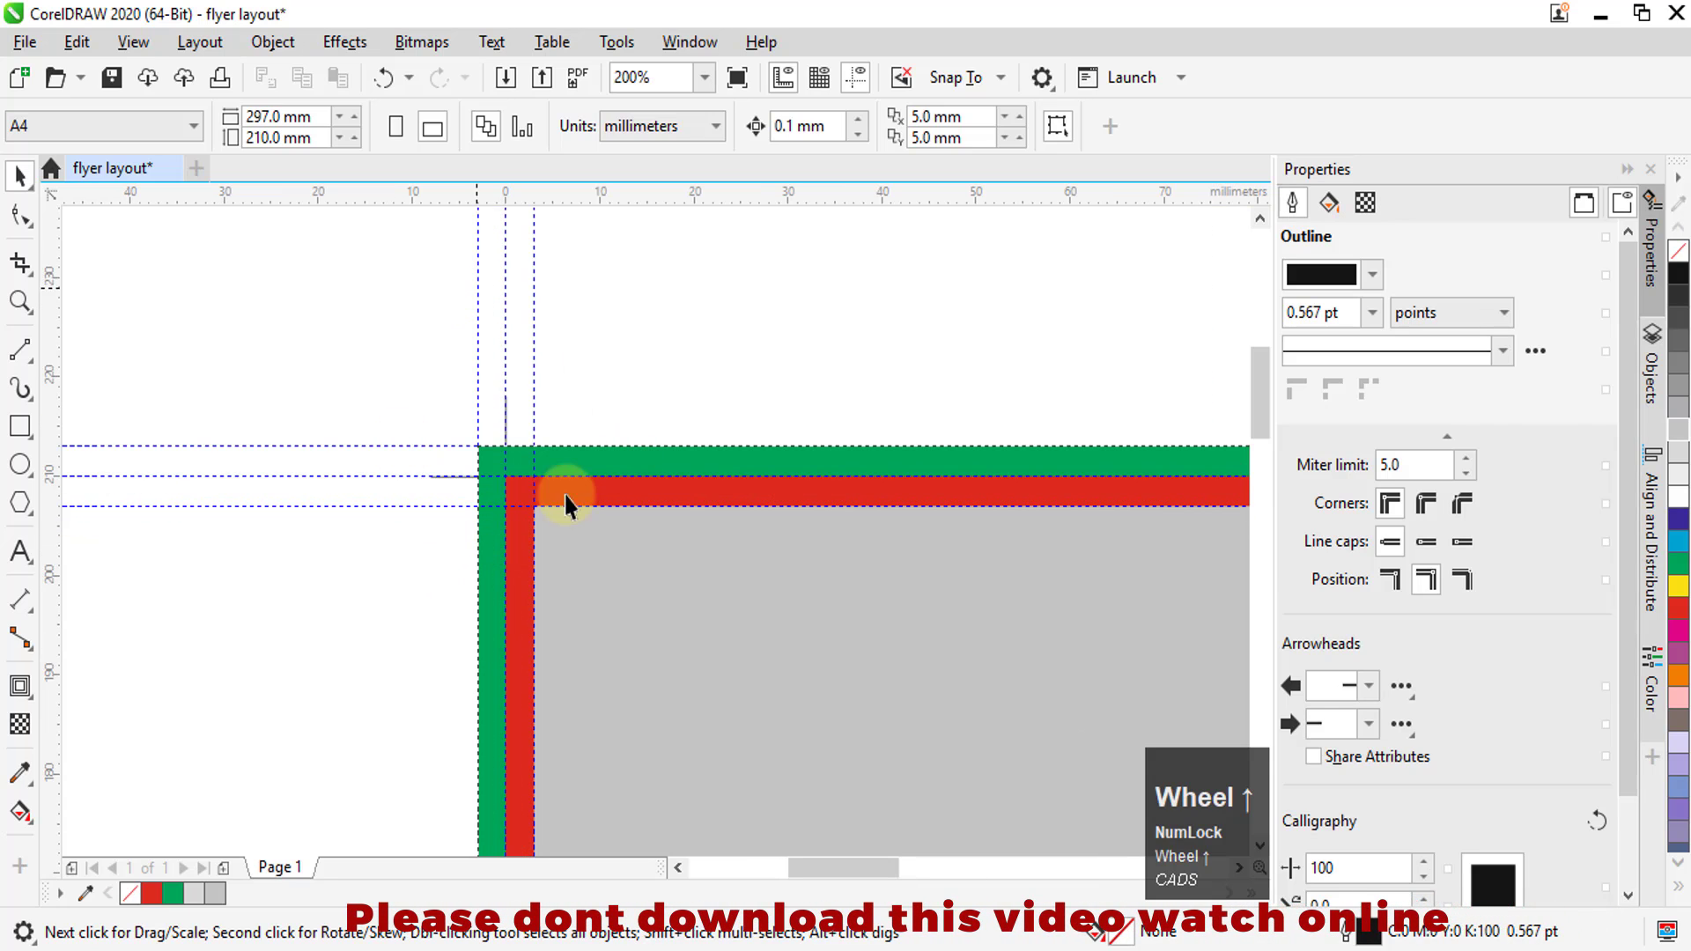
click(535, 356)
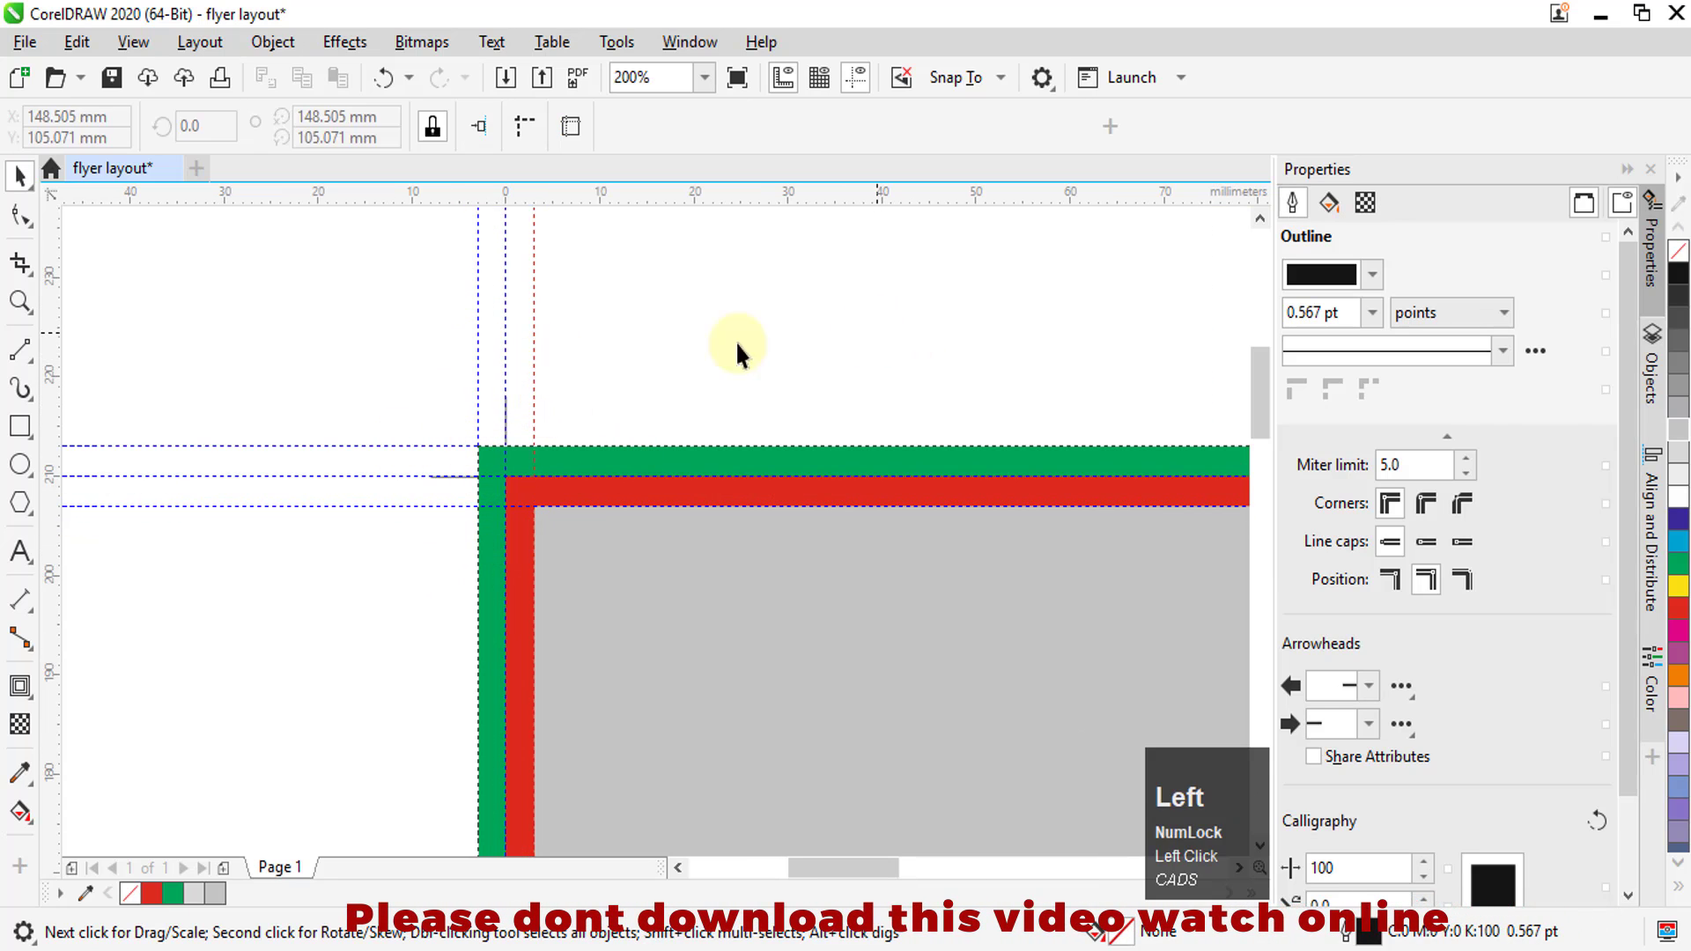
click(661, 379)
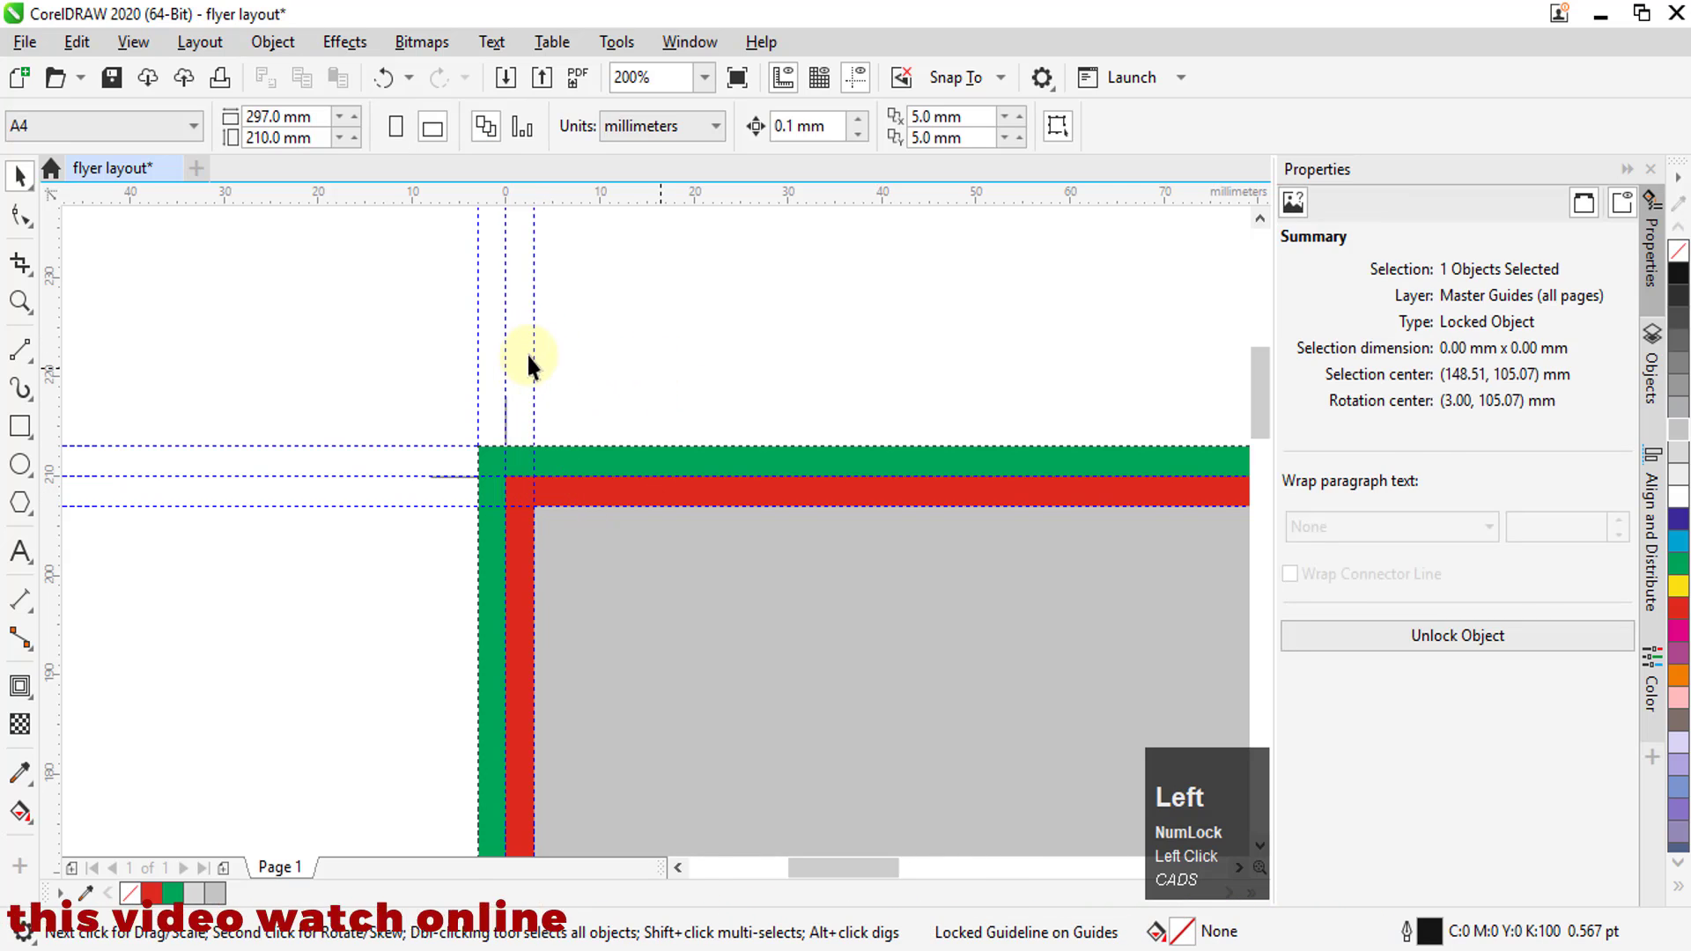
Delete the grey safe-area rectangle and the red page-size rectangle, leaving only the green bleed rectangle
click(557, 604)
drag(652, 542, 779, 375)
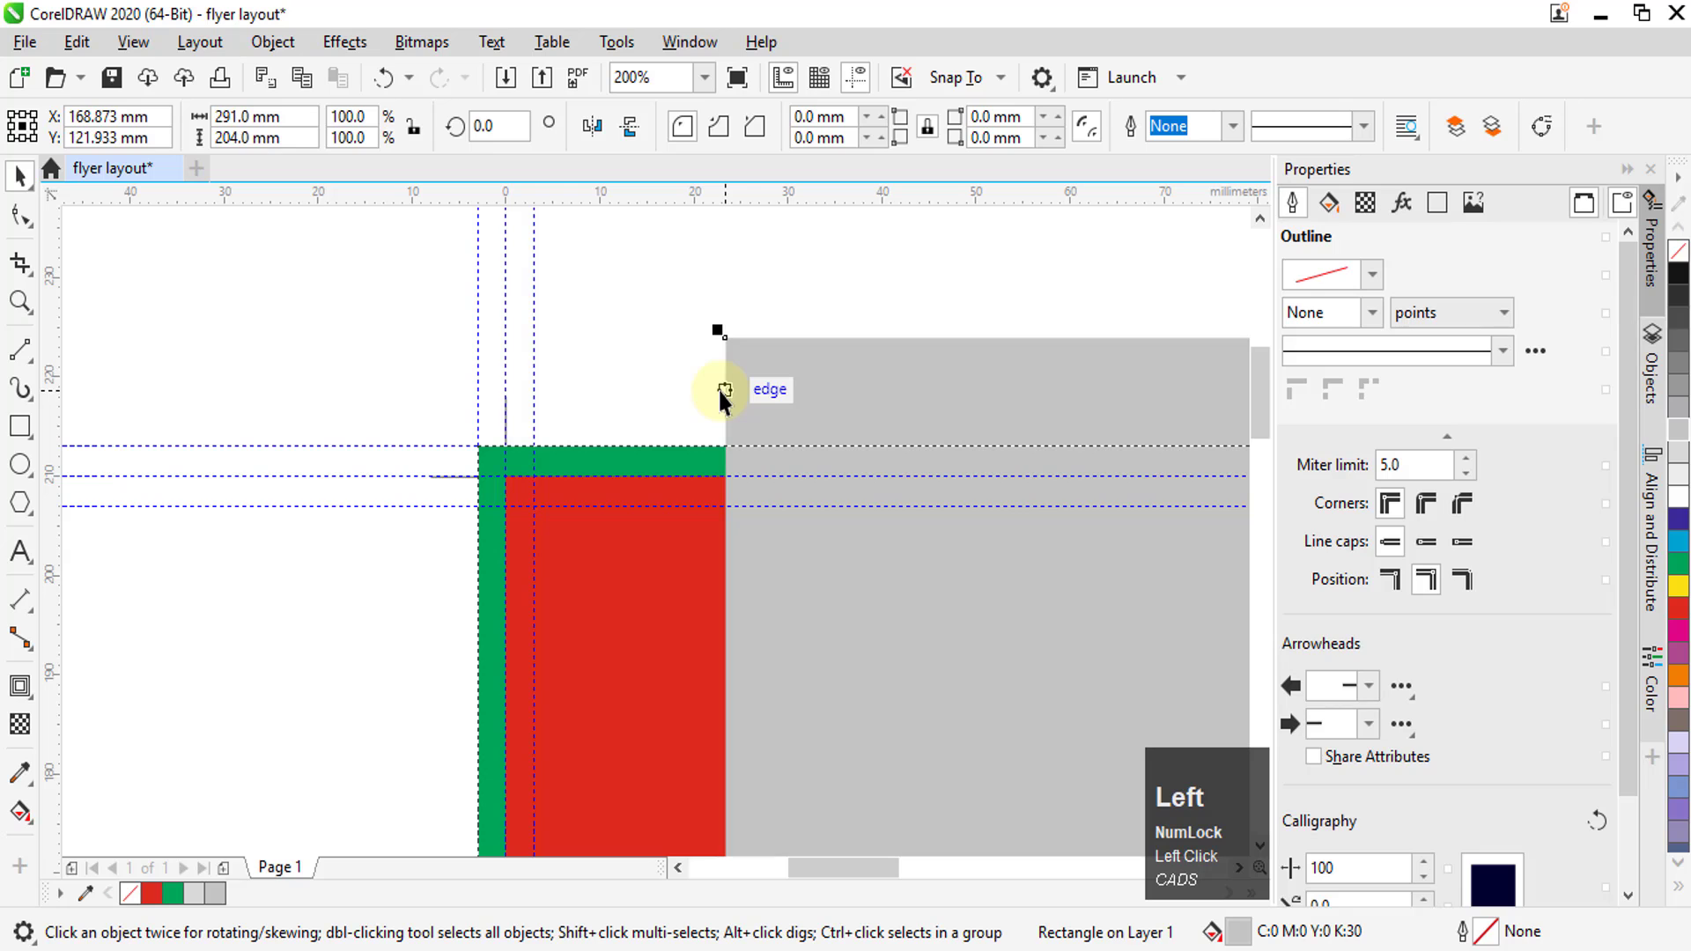
key(Delete)
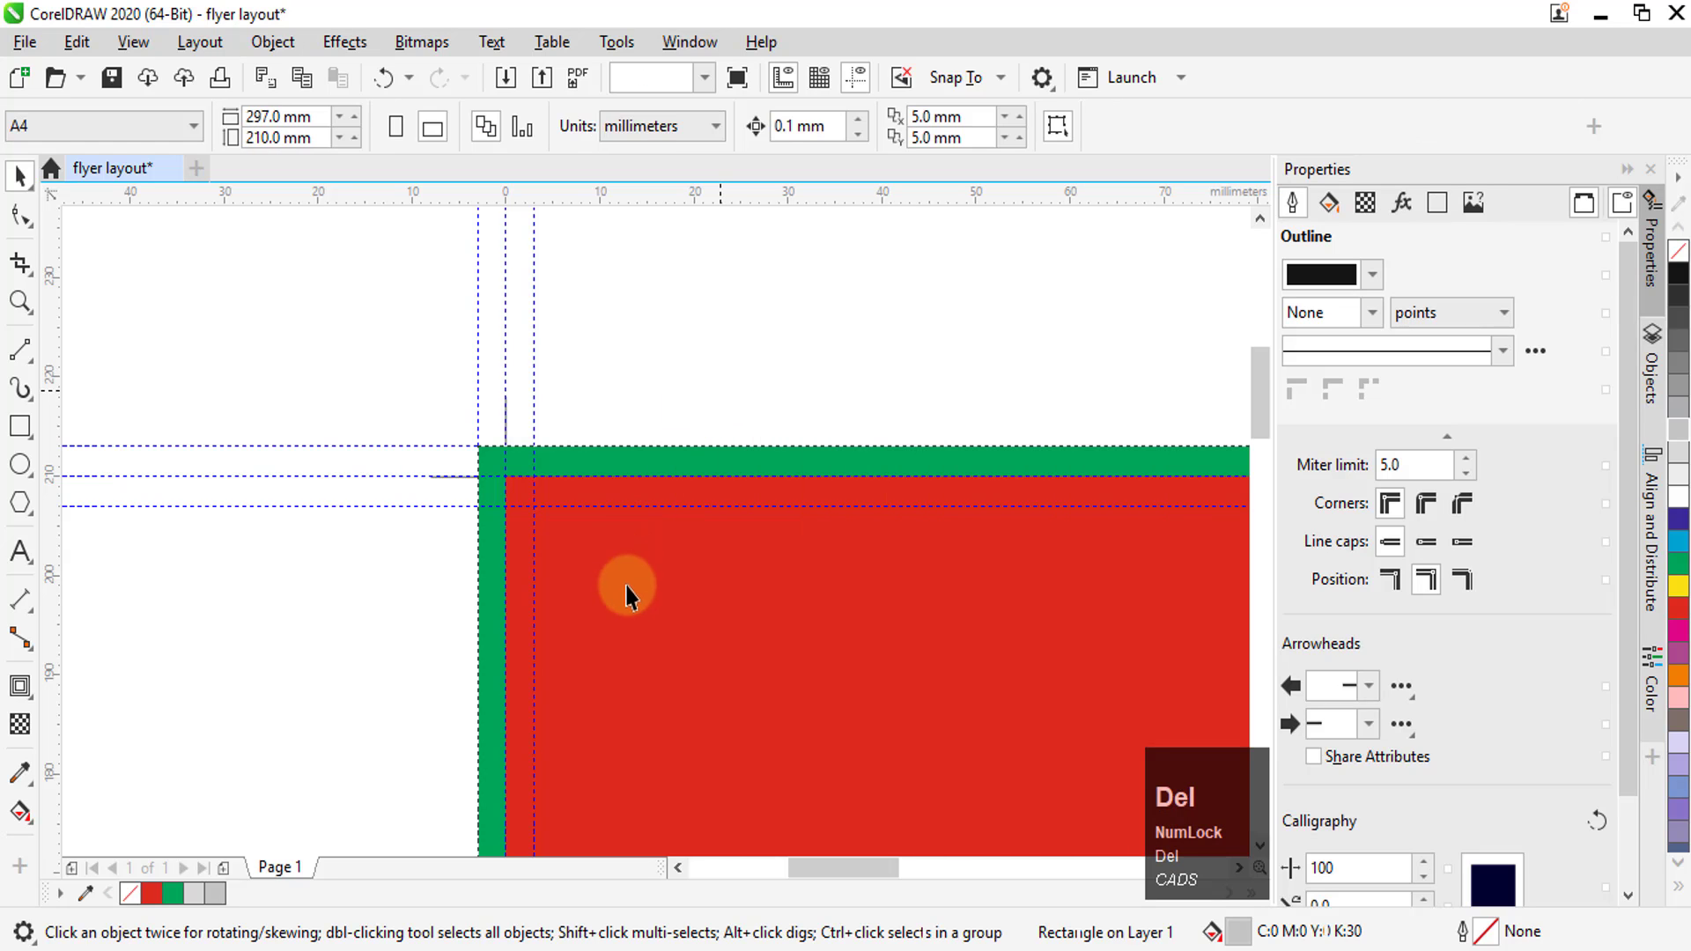
drag(627, 595, 868, 381)
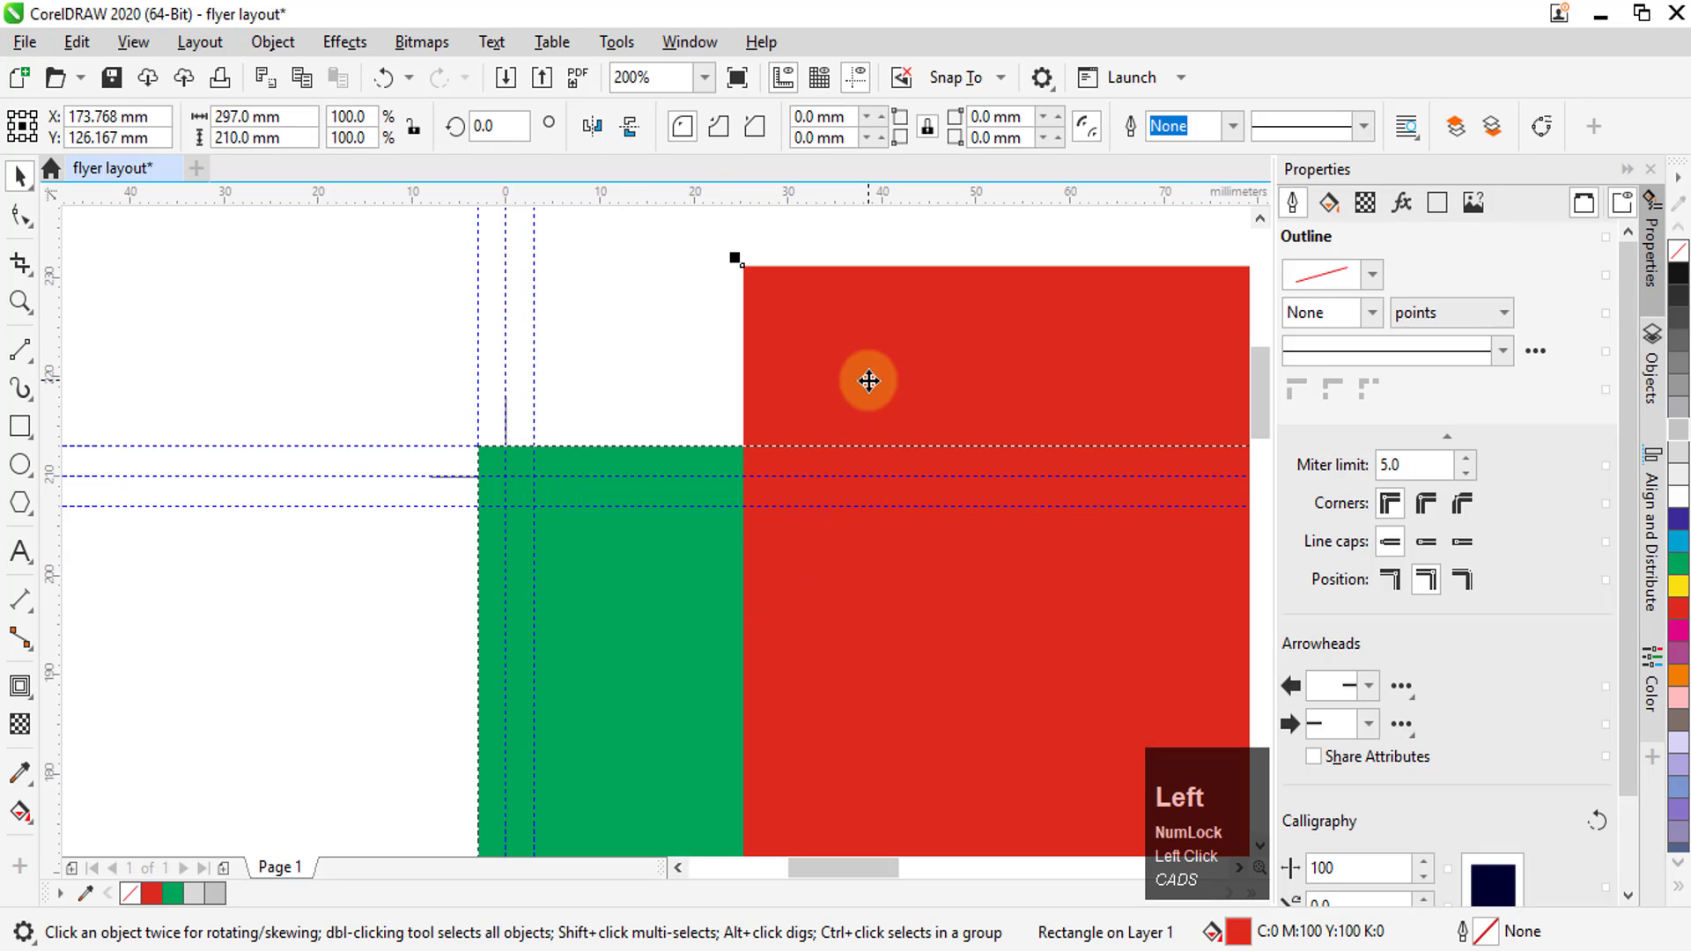
key(Delete)
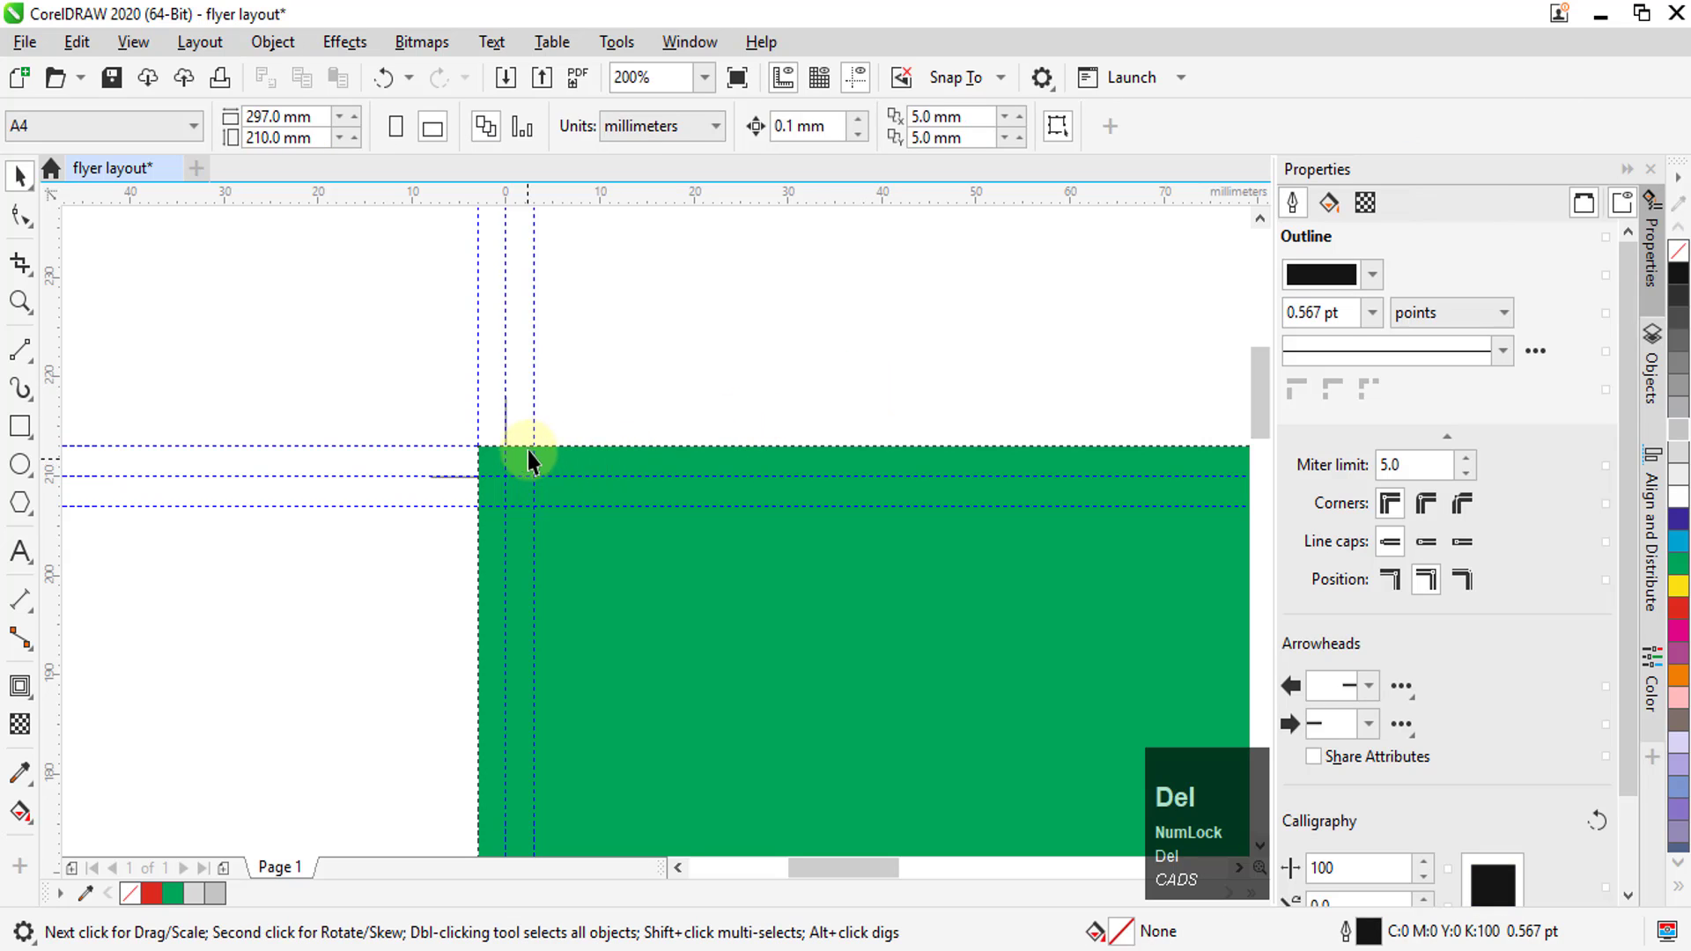
Duplicate Page 1 after the selected page, copying the layers and their contents
scroll(532, 332, down, 2)
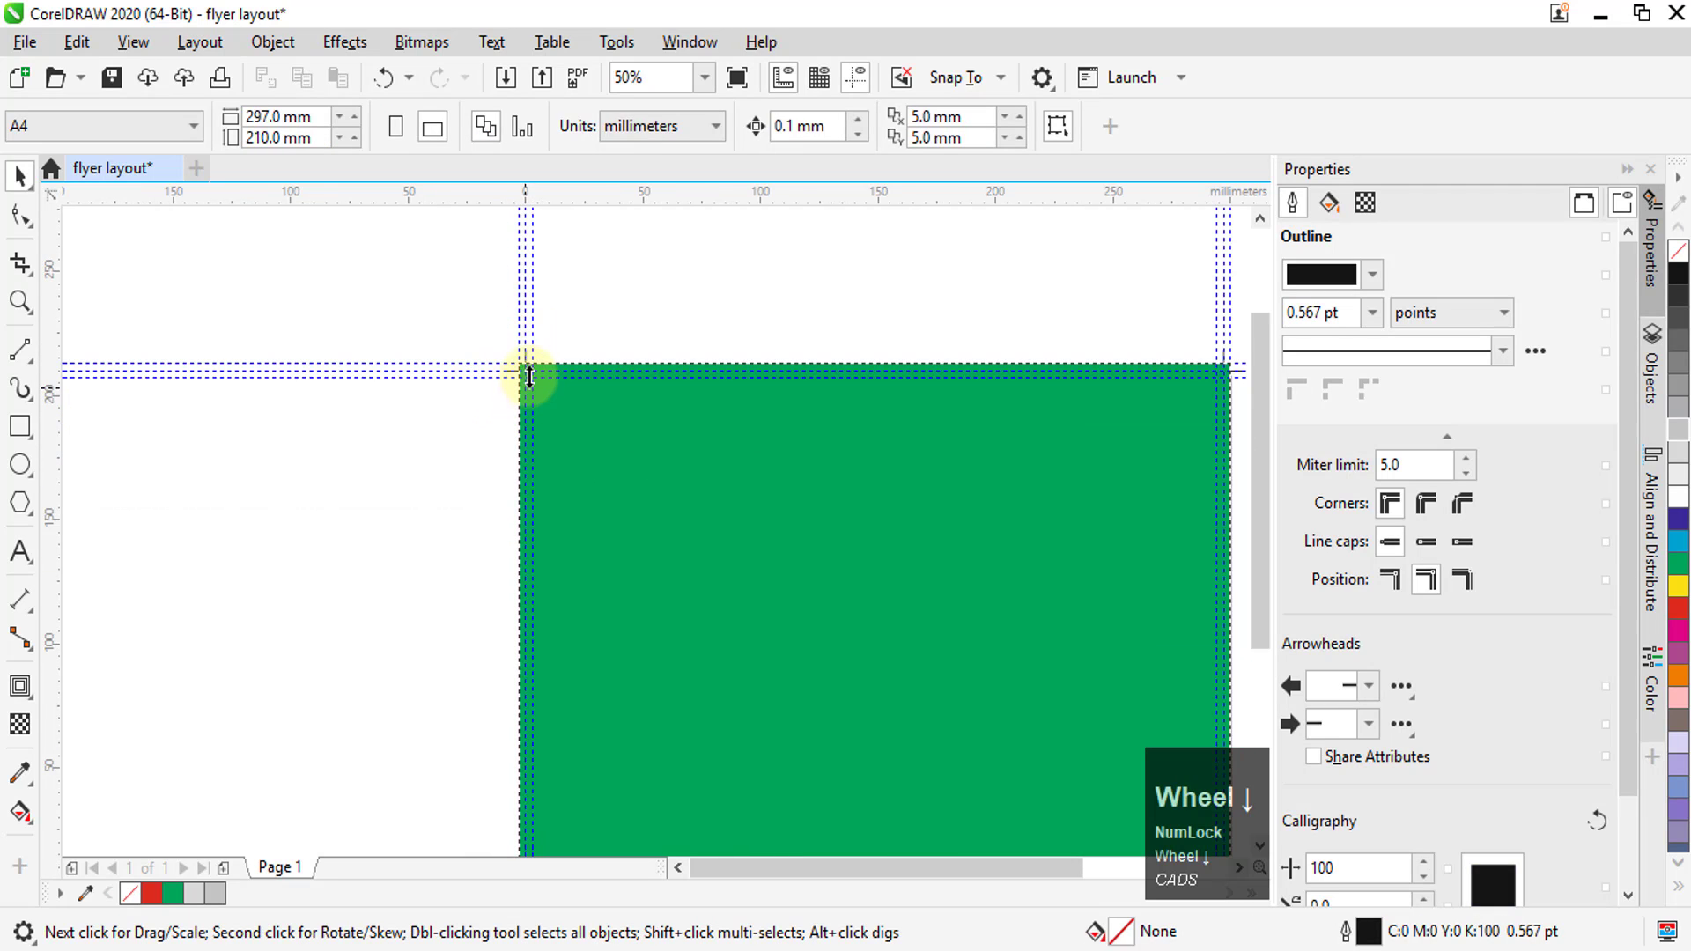
scroll(529, 377, up, 5)
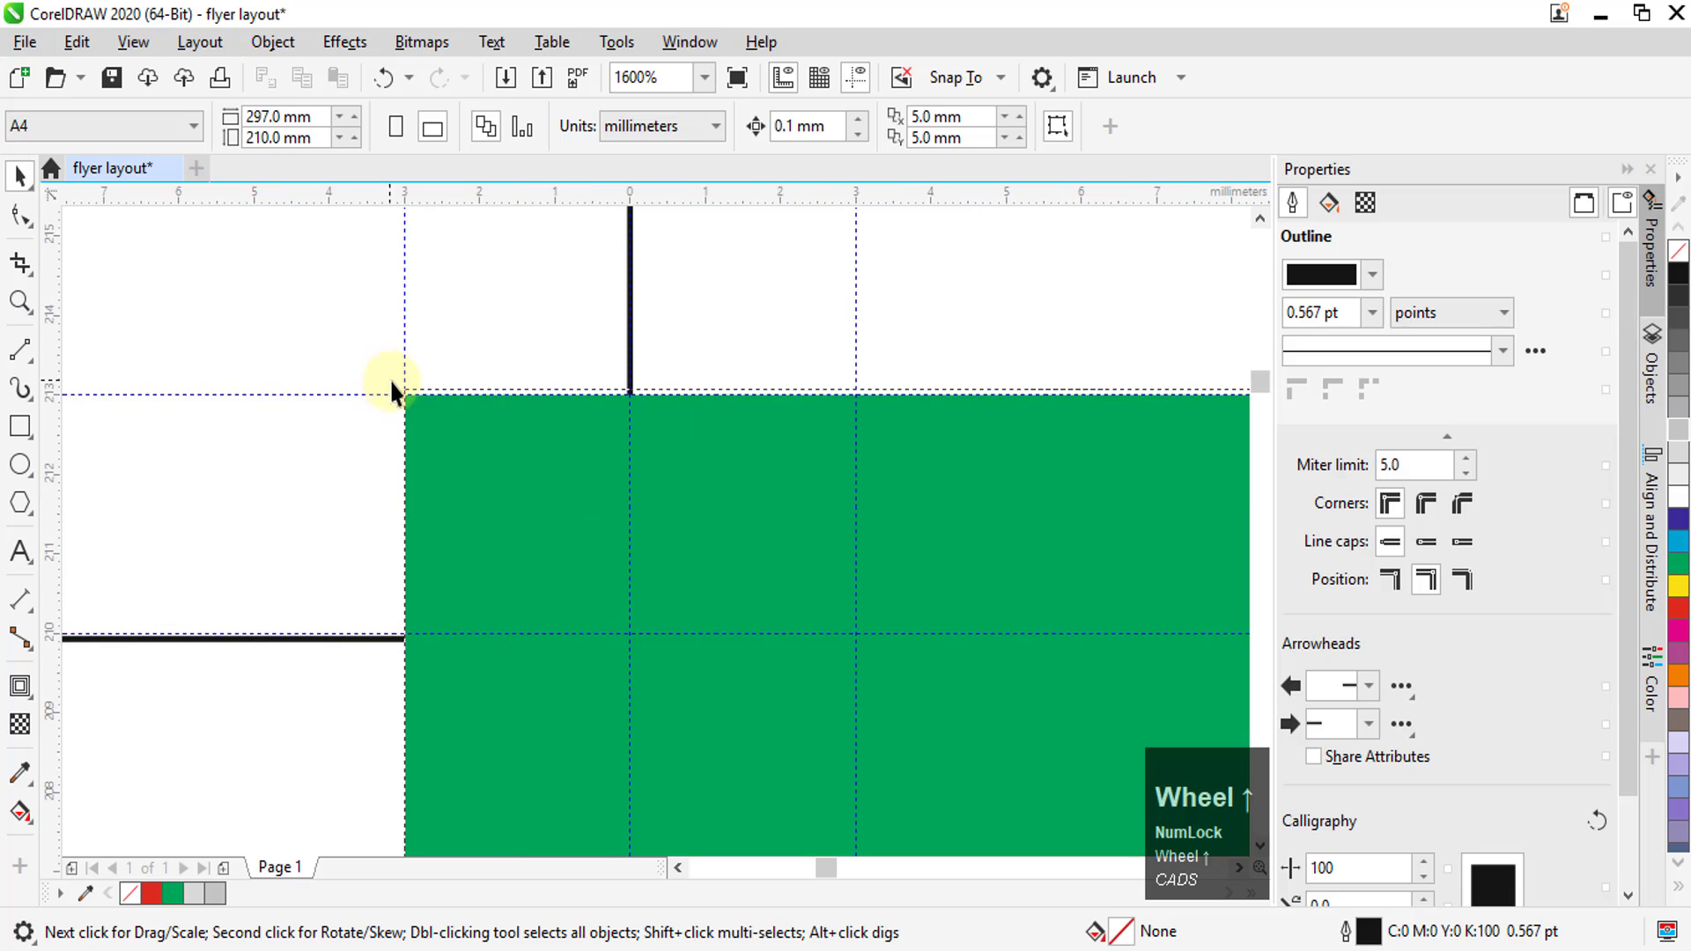
scroll(503, 375, down, 6)
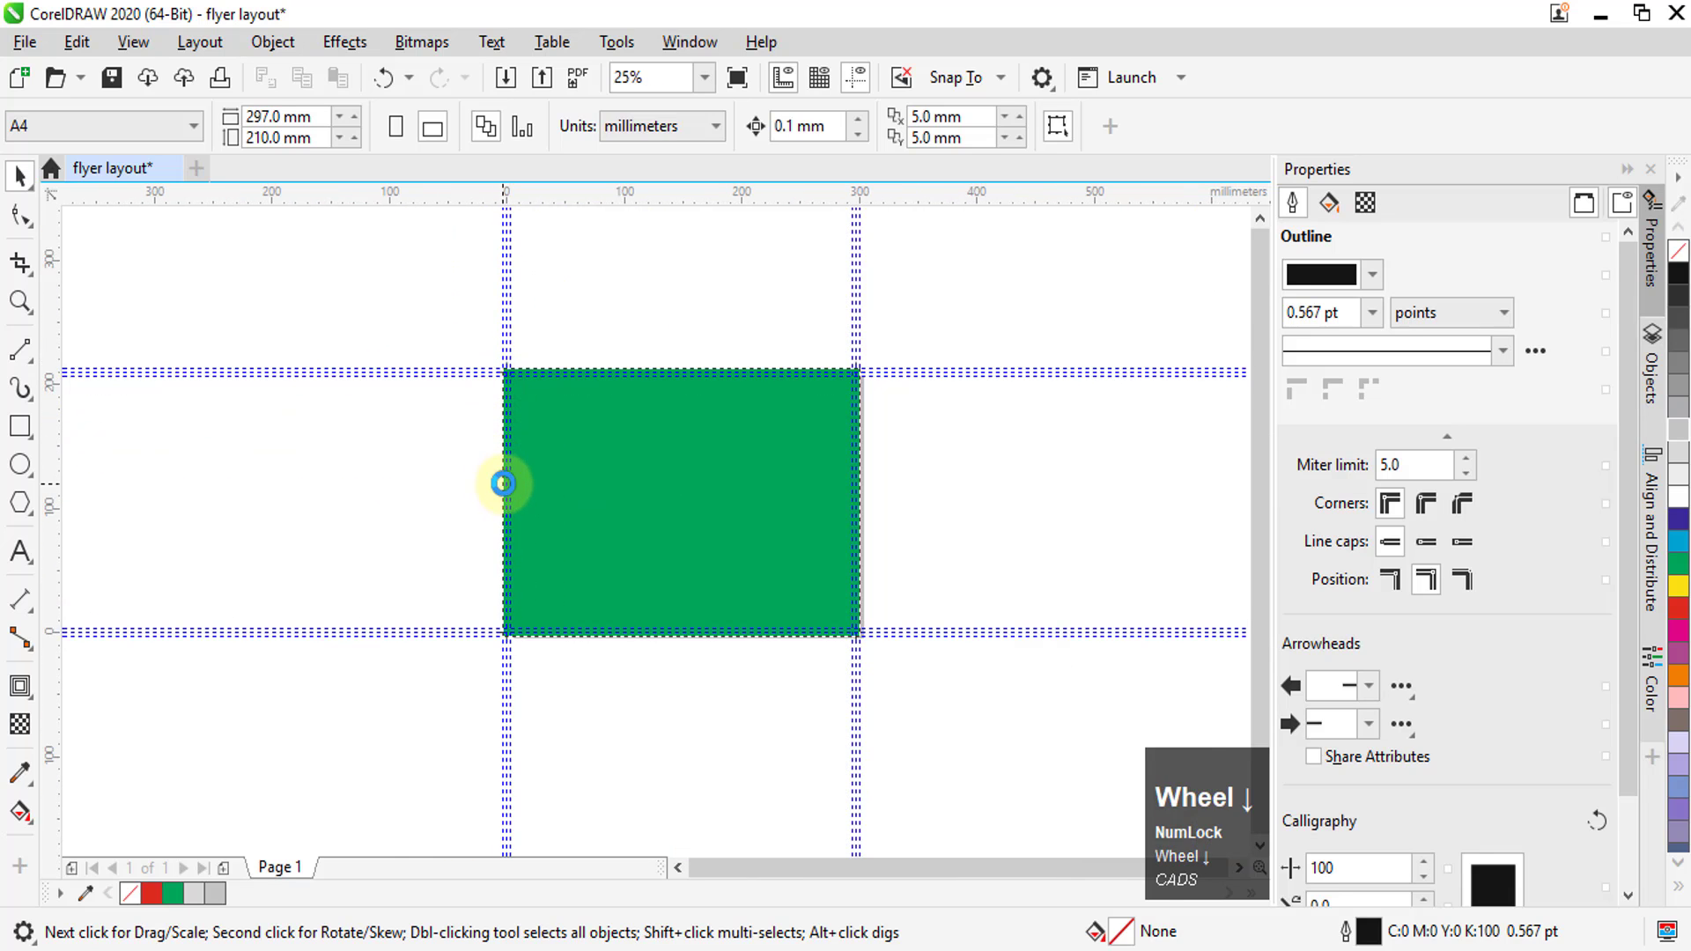
scroll(503, 484, up, 6)
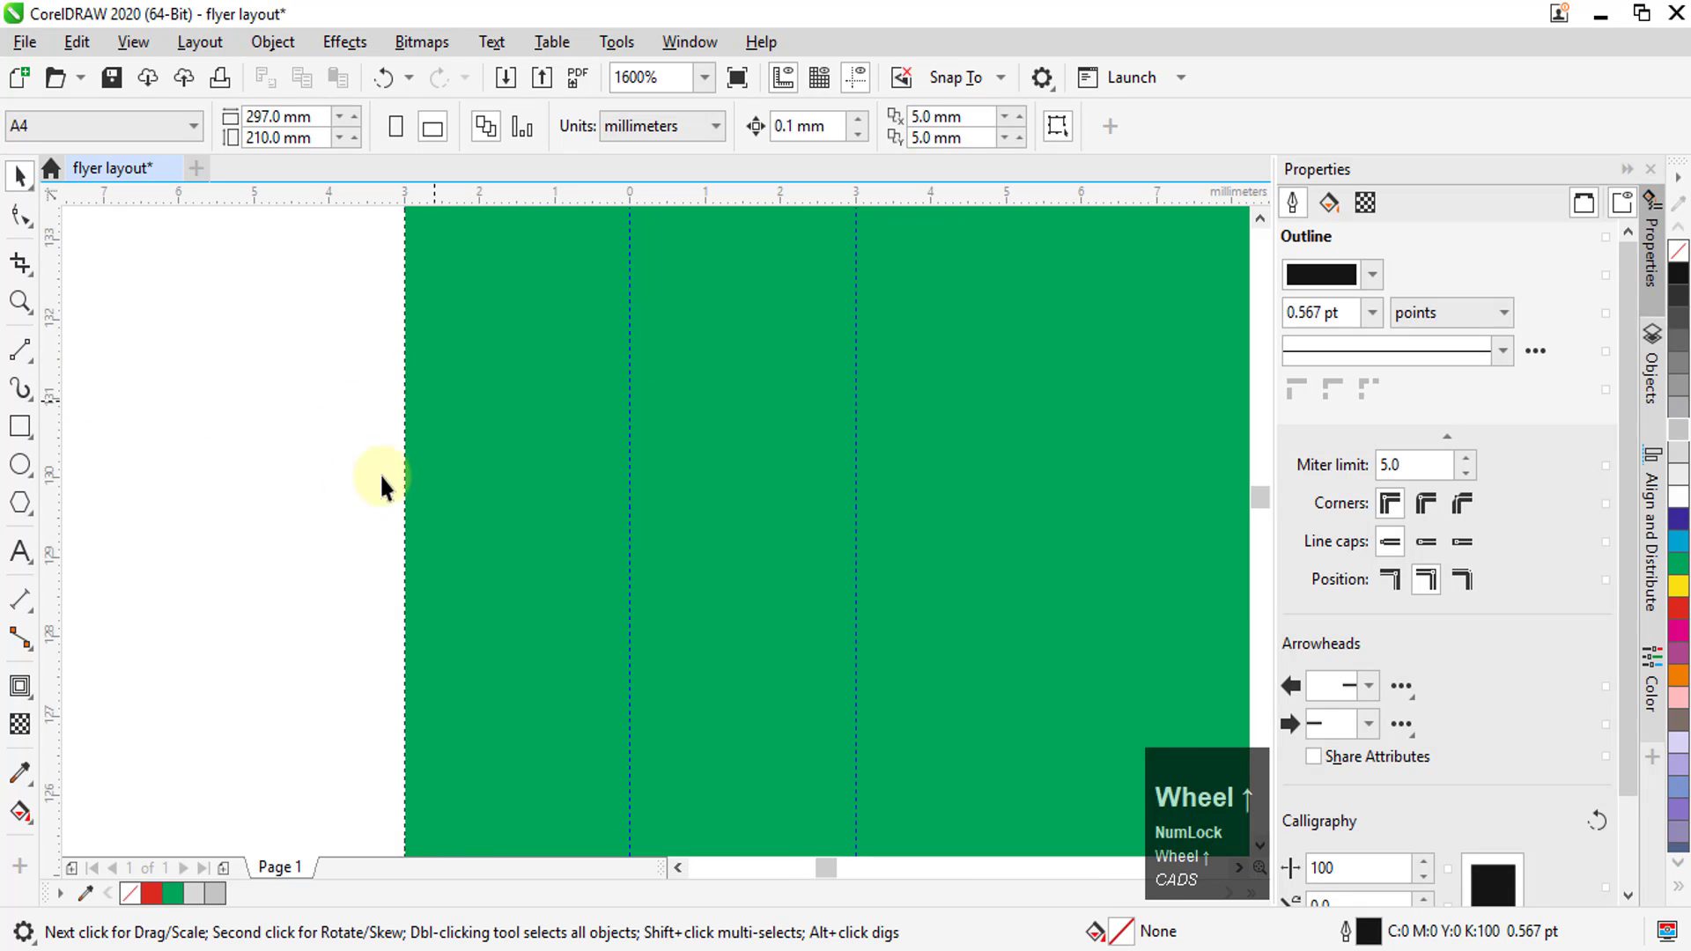
scroll(374, 391, down, 6)
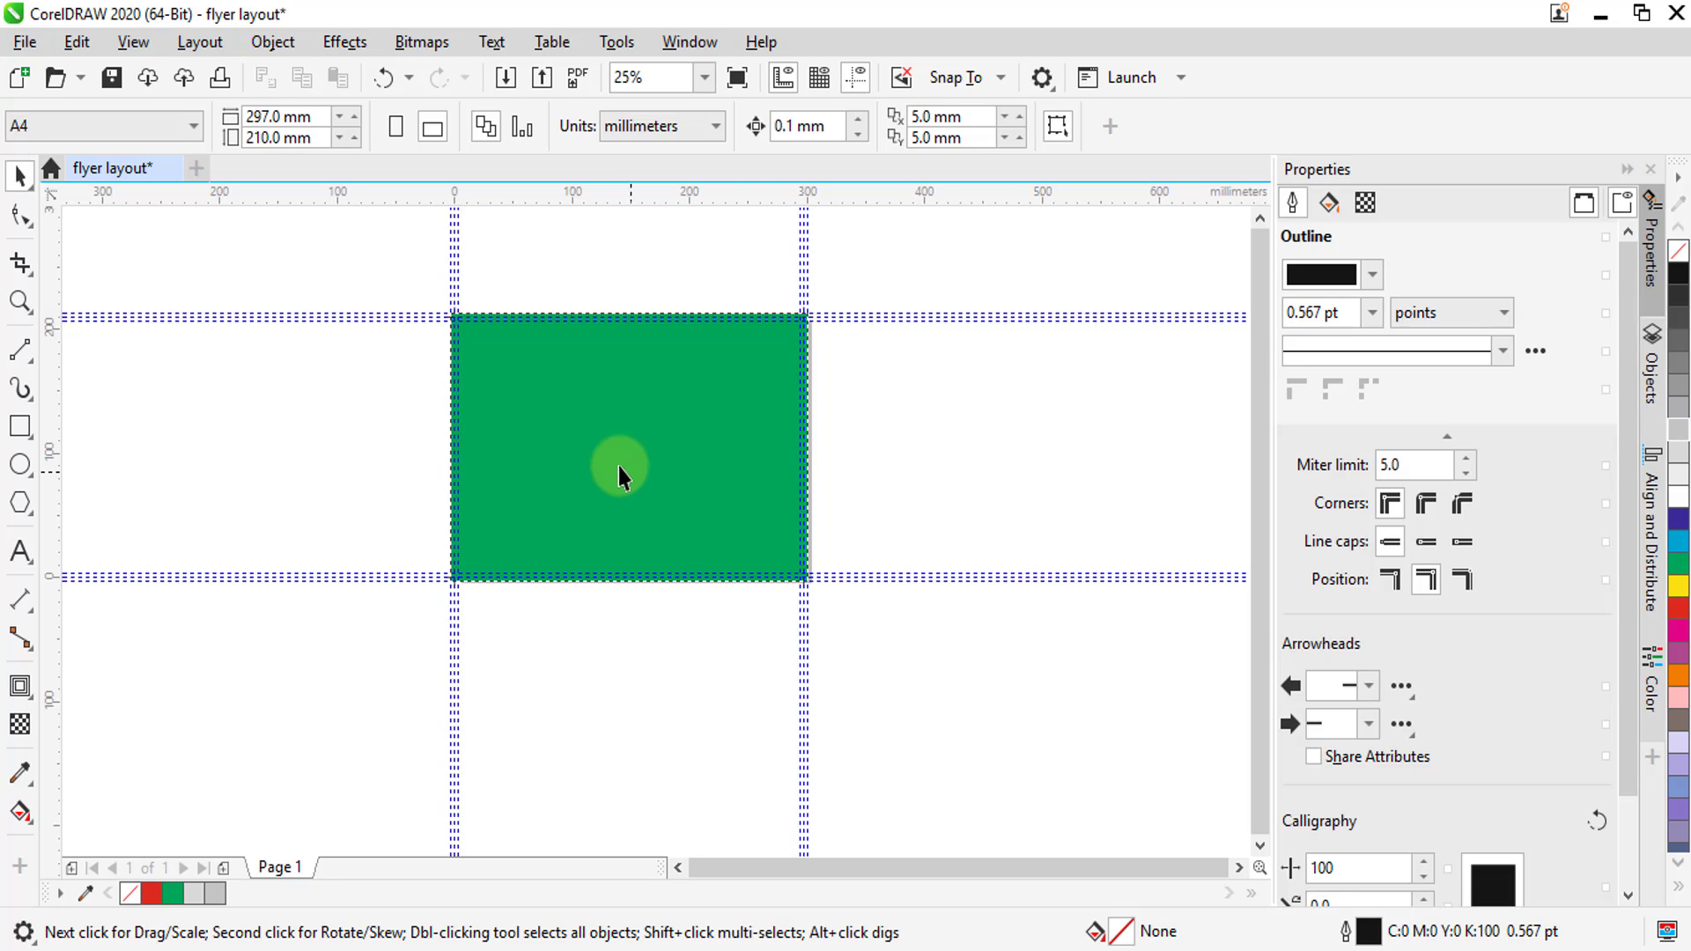
drag(278, 240, 1212, 710)
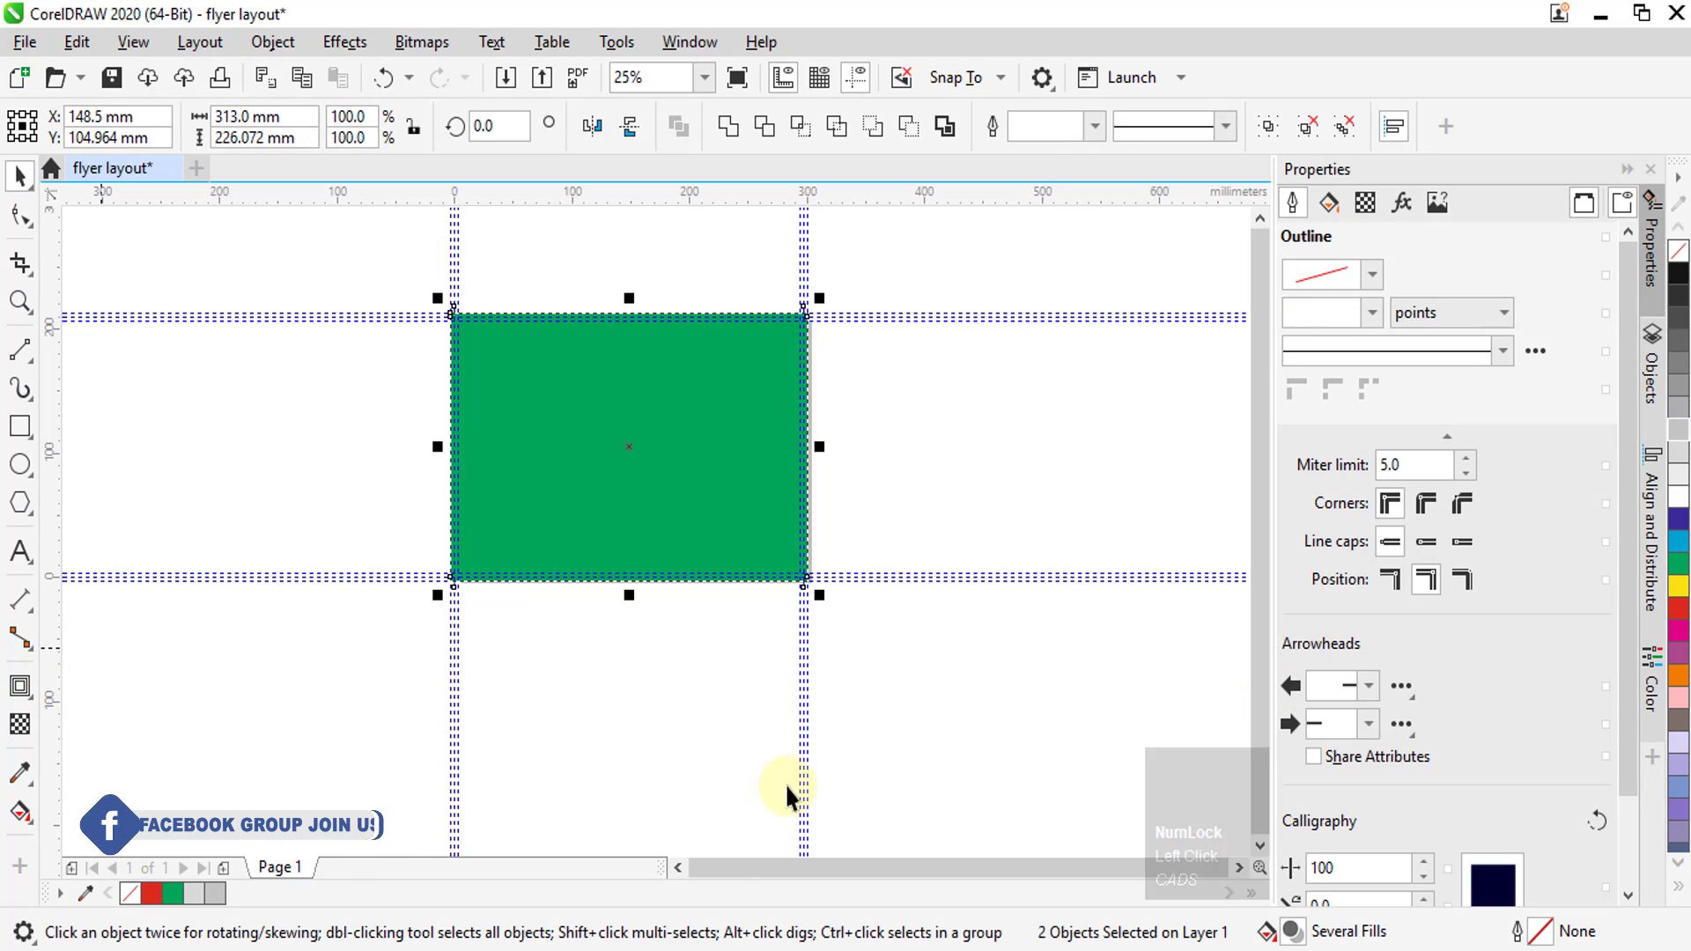
right_click(290, 871)
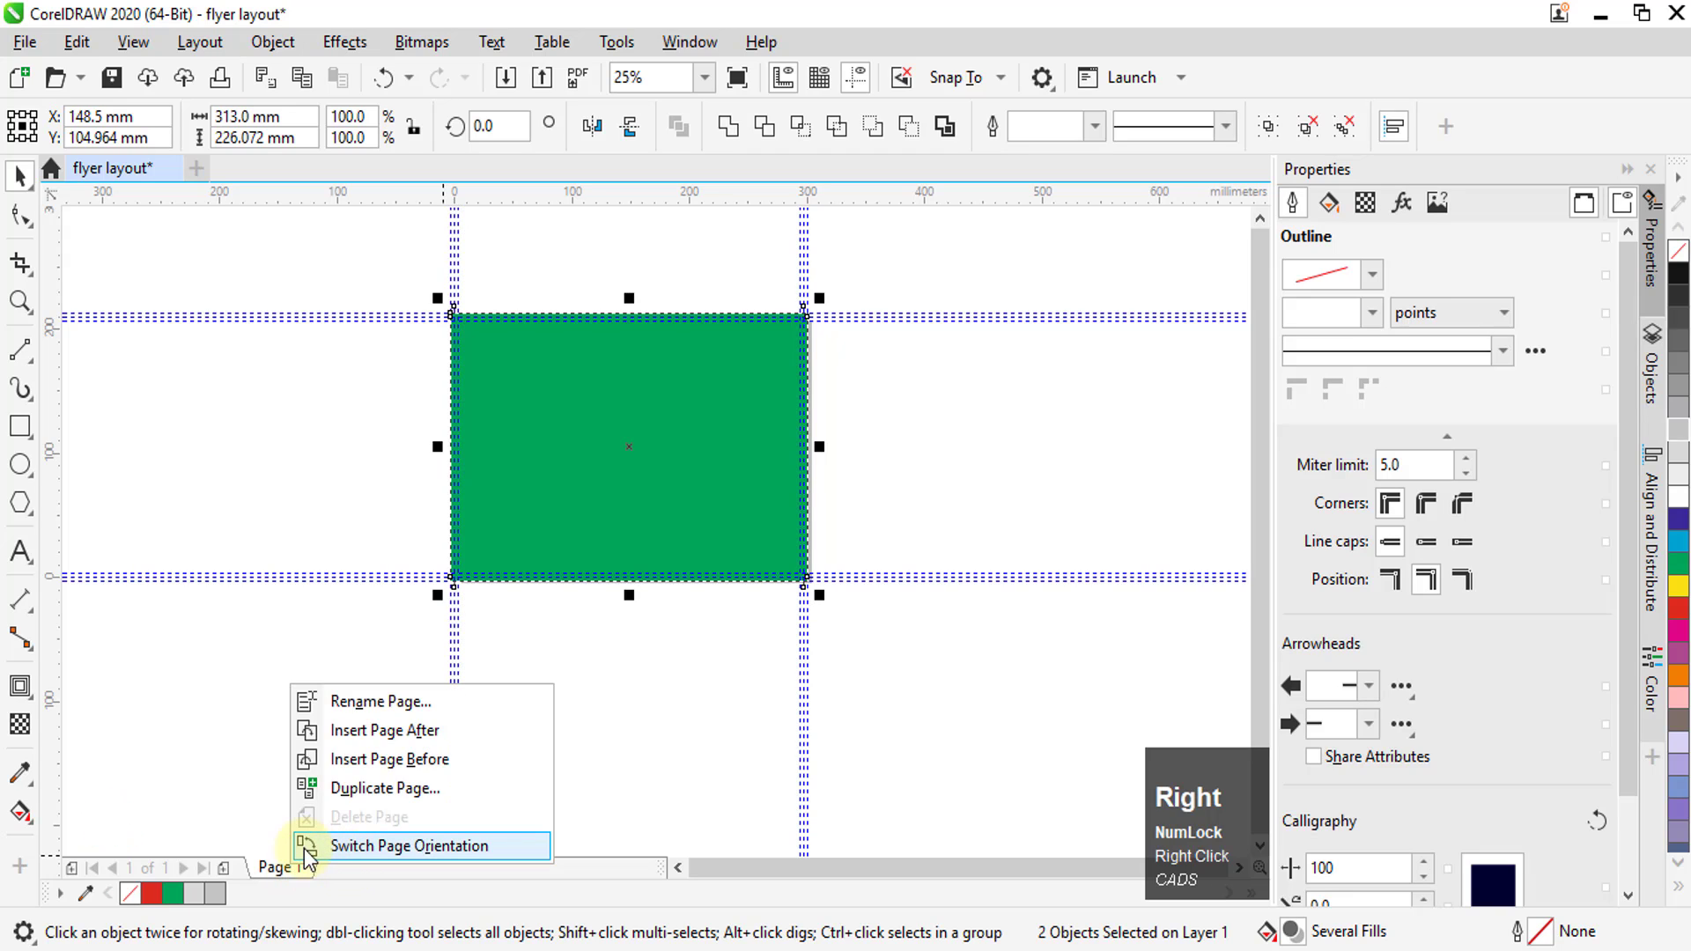
click(371, 797)
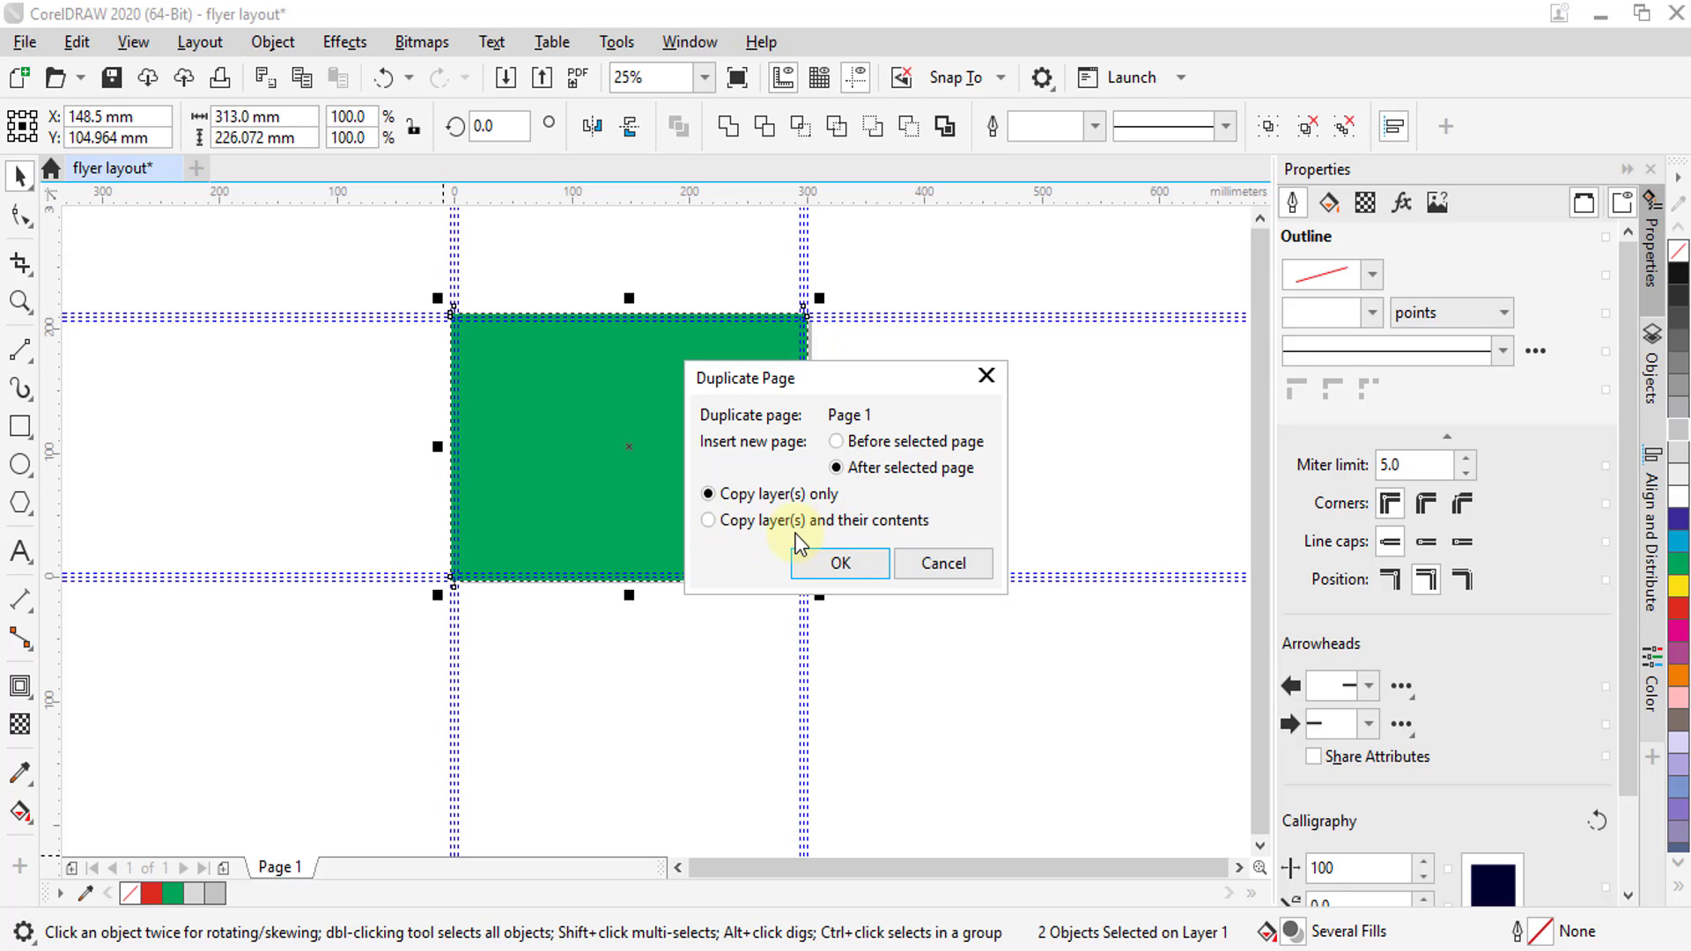
click(761, 525)
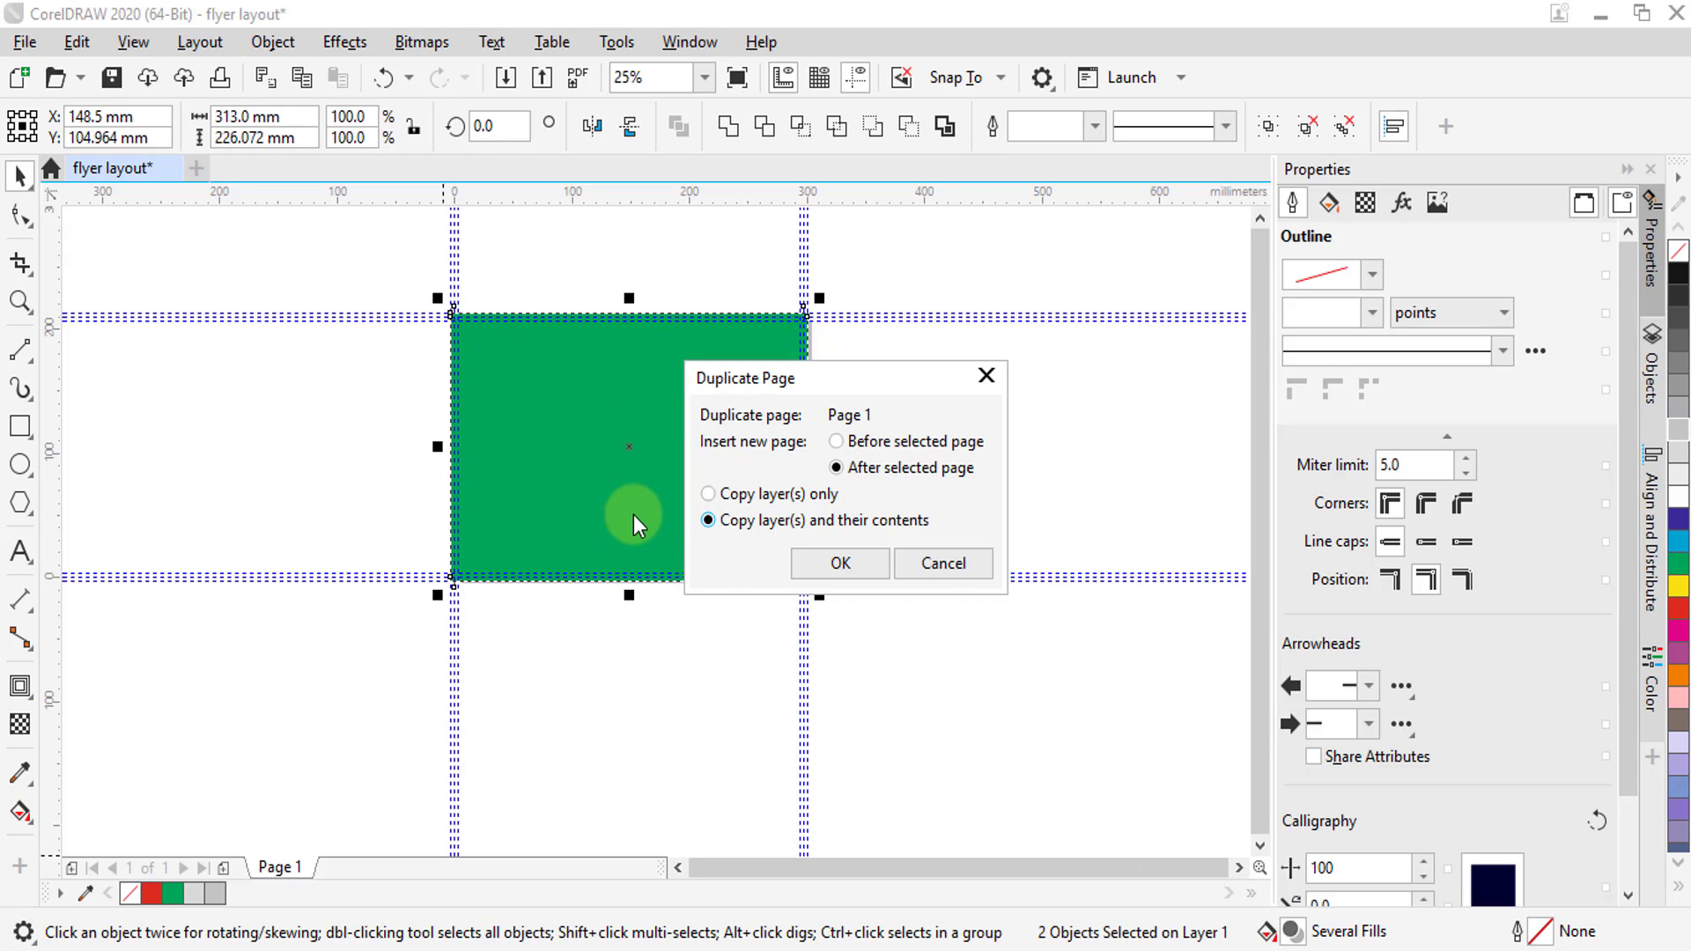
click(840, 563)
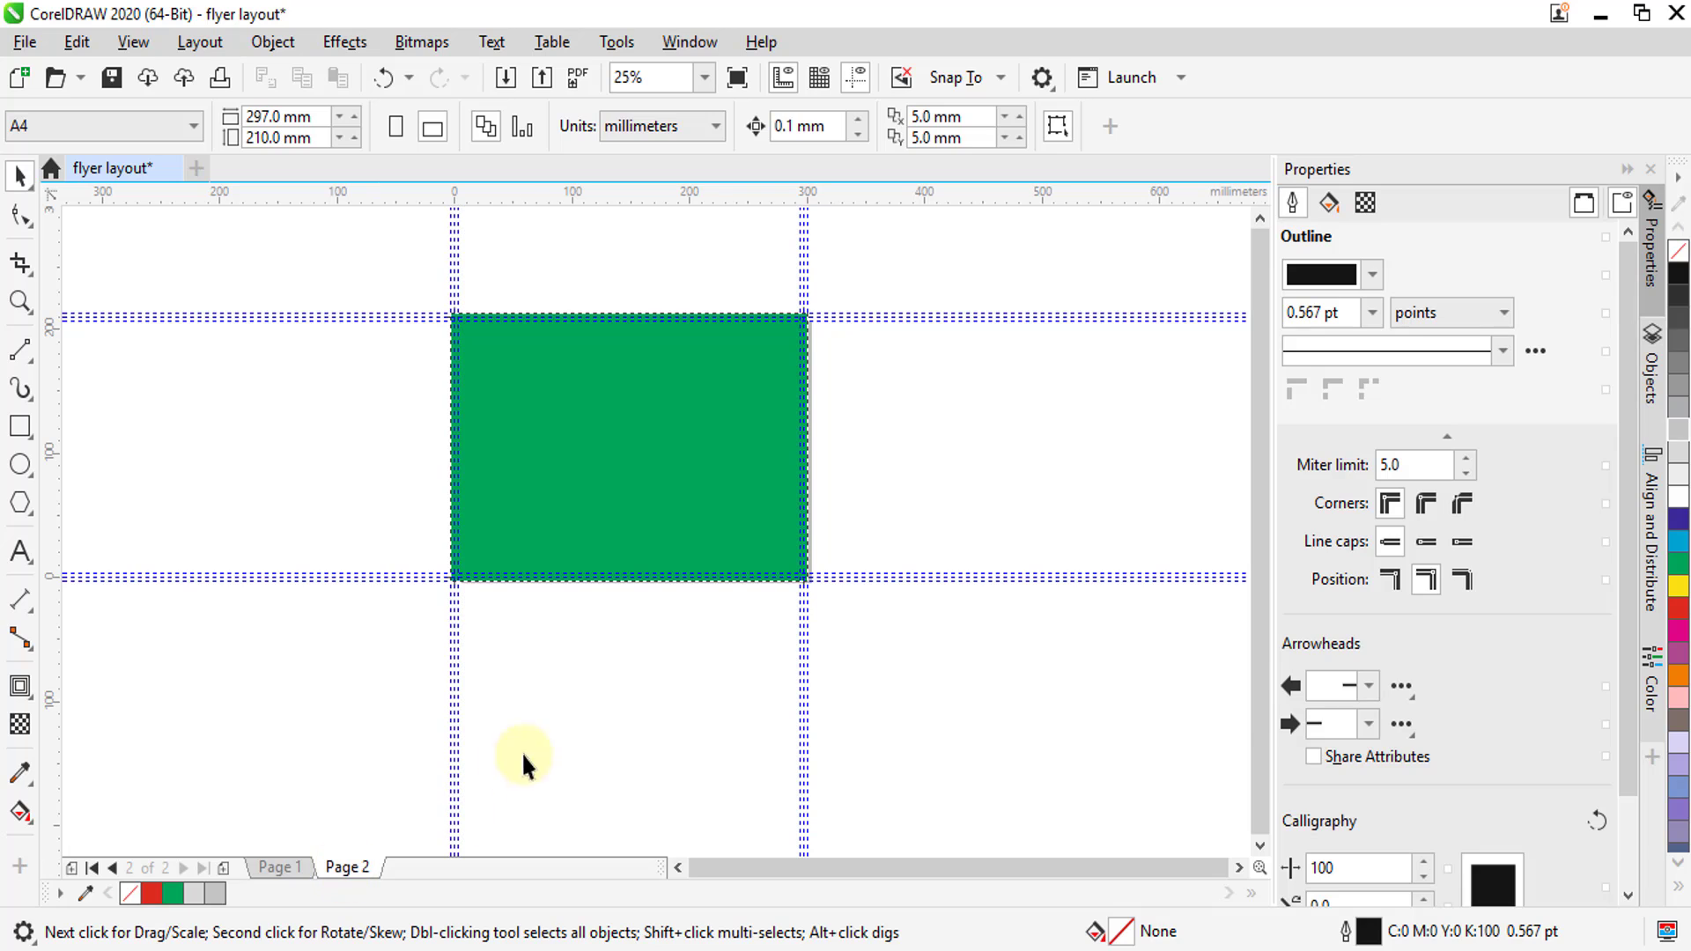
Fill the bleed rectangle on Page 2 with orange, then return to Page 1
click(650, 605)
click(652, 502)
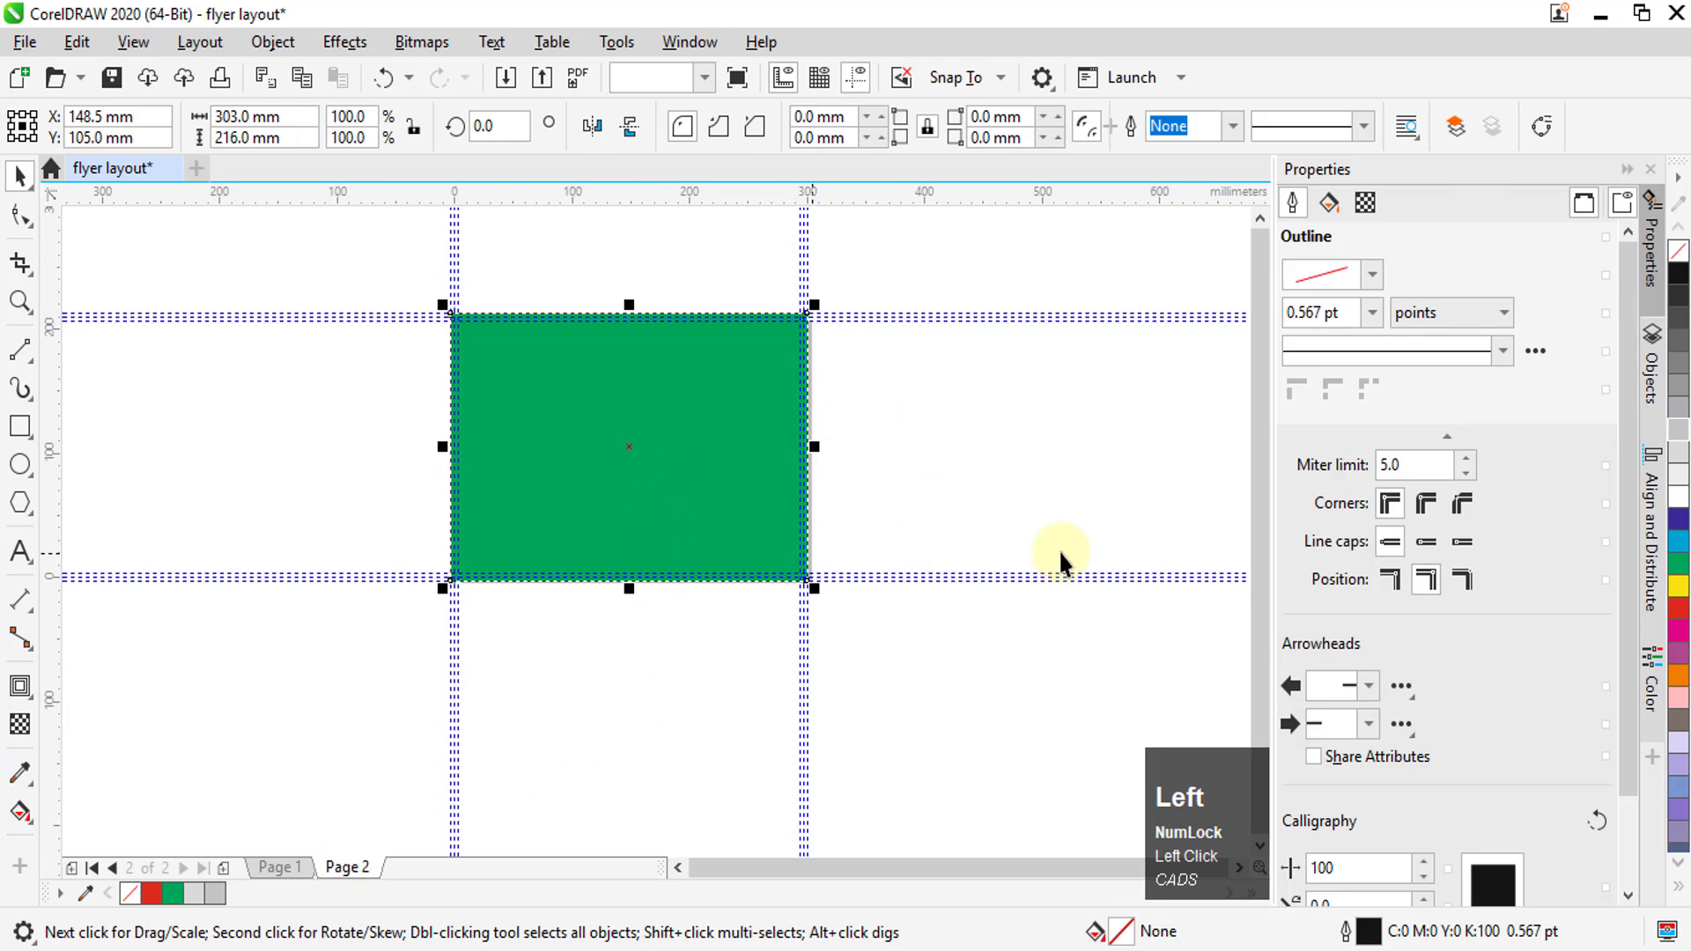
click(1679, 674)
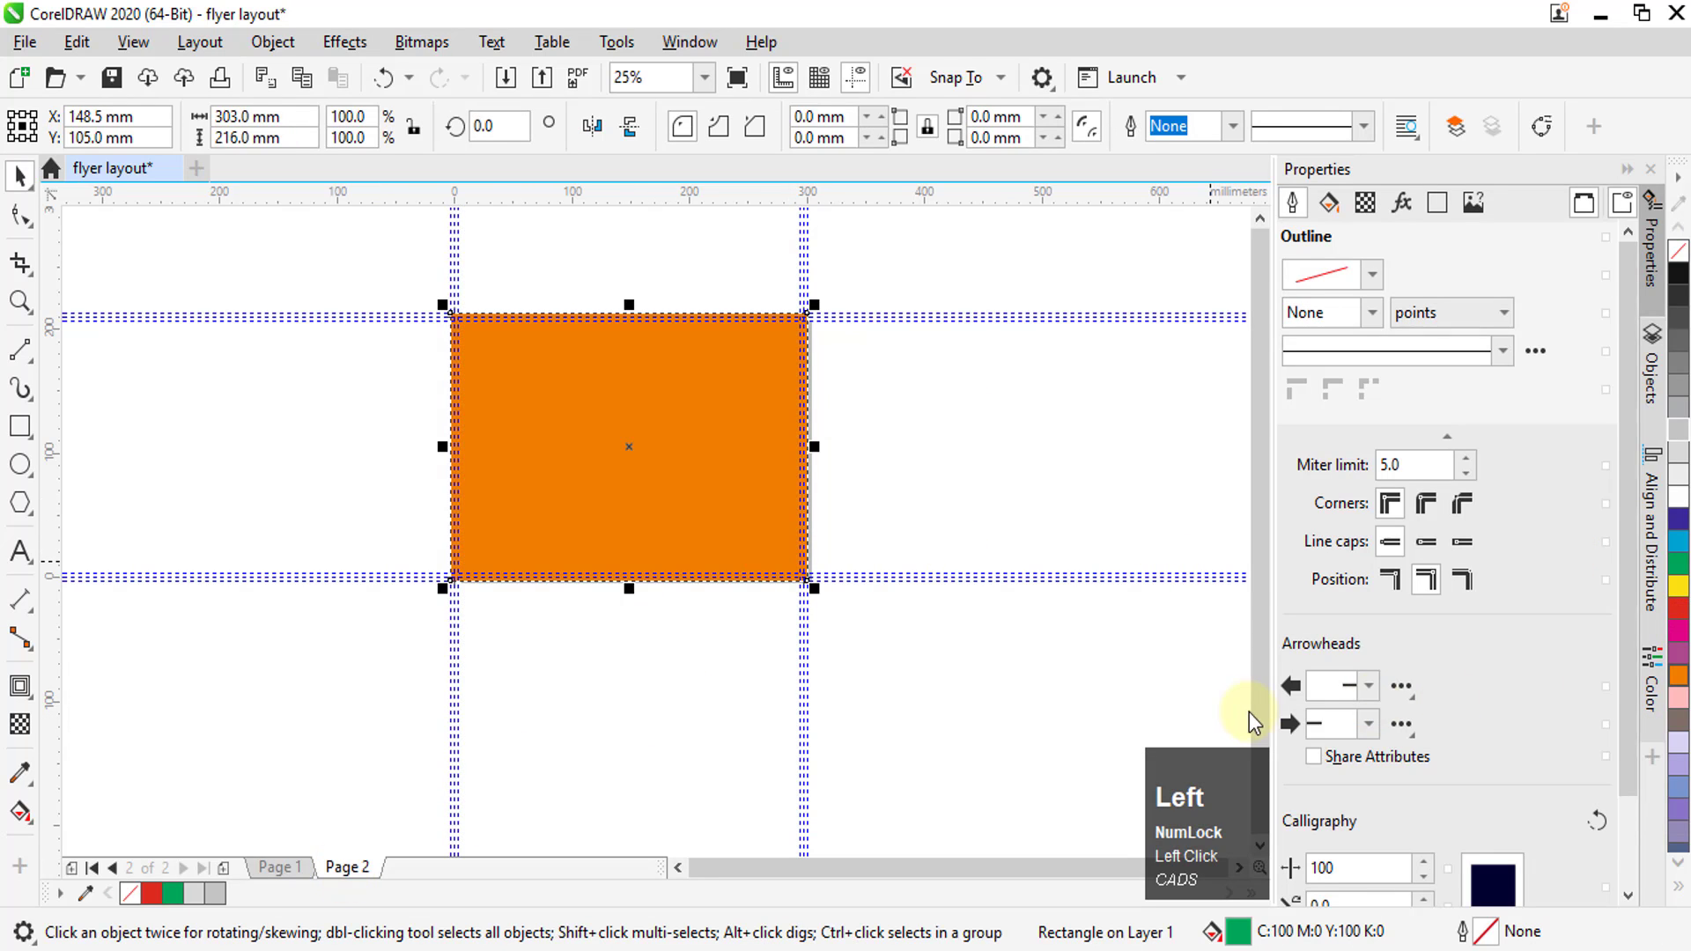
click(981, 511)
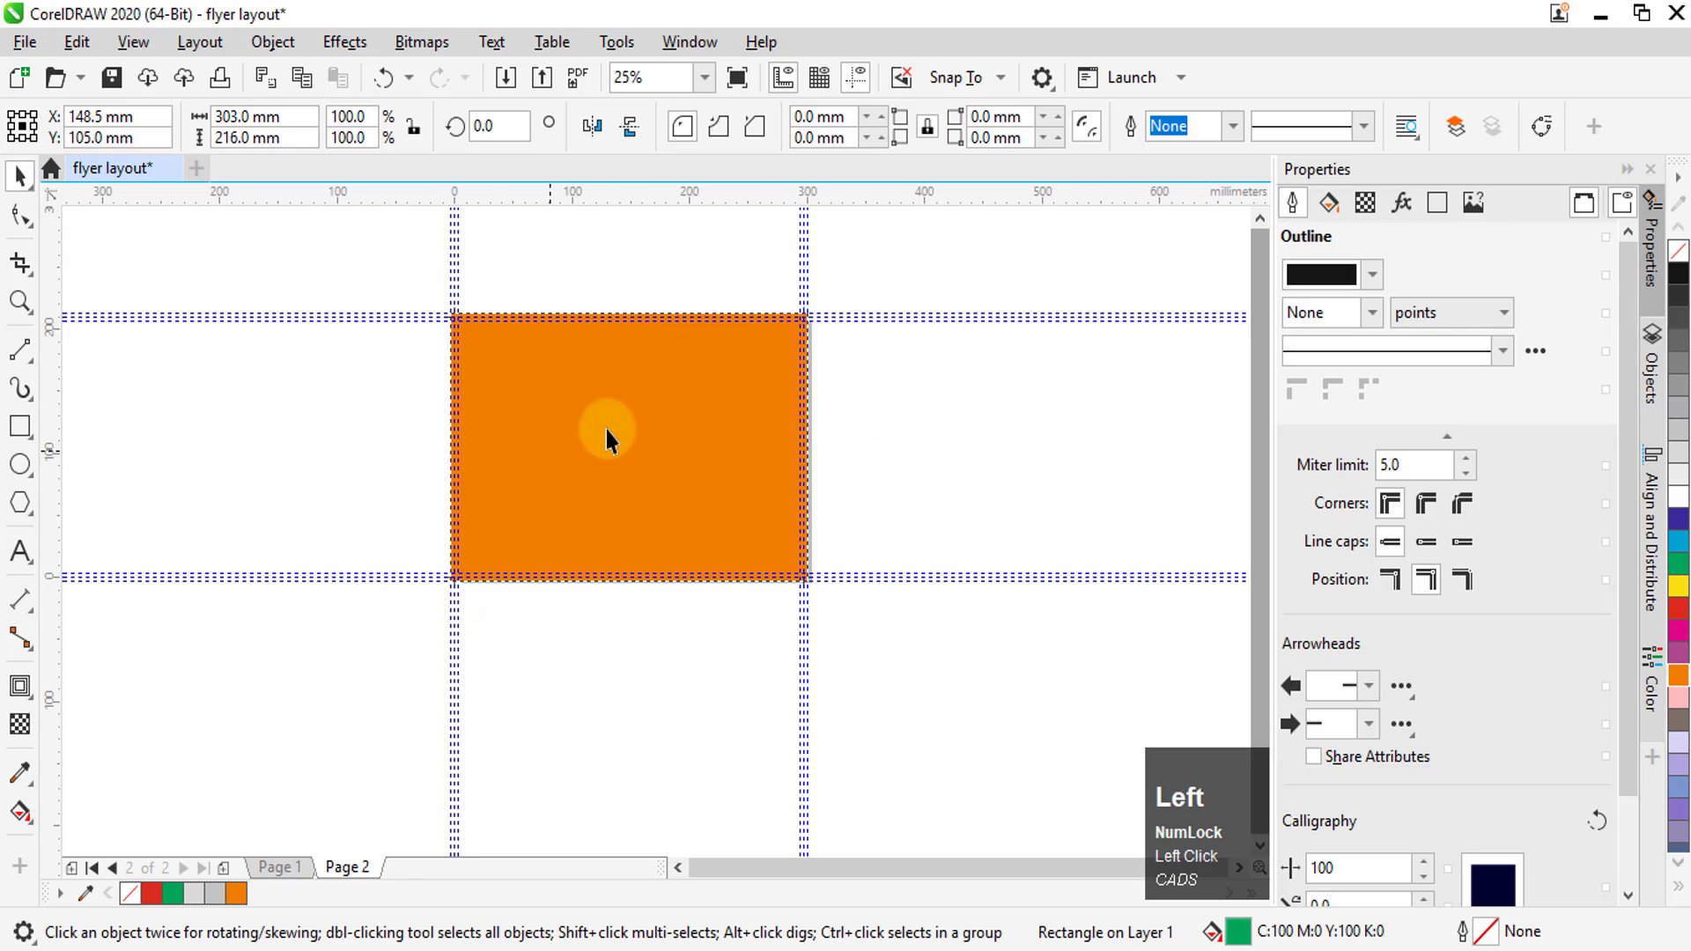
click(285, 863)
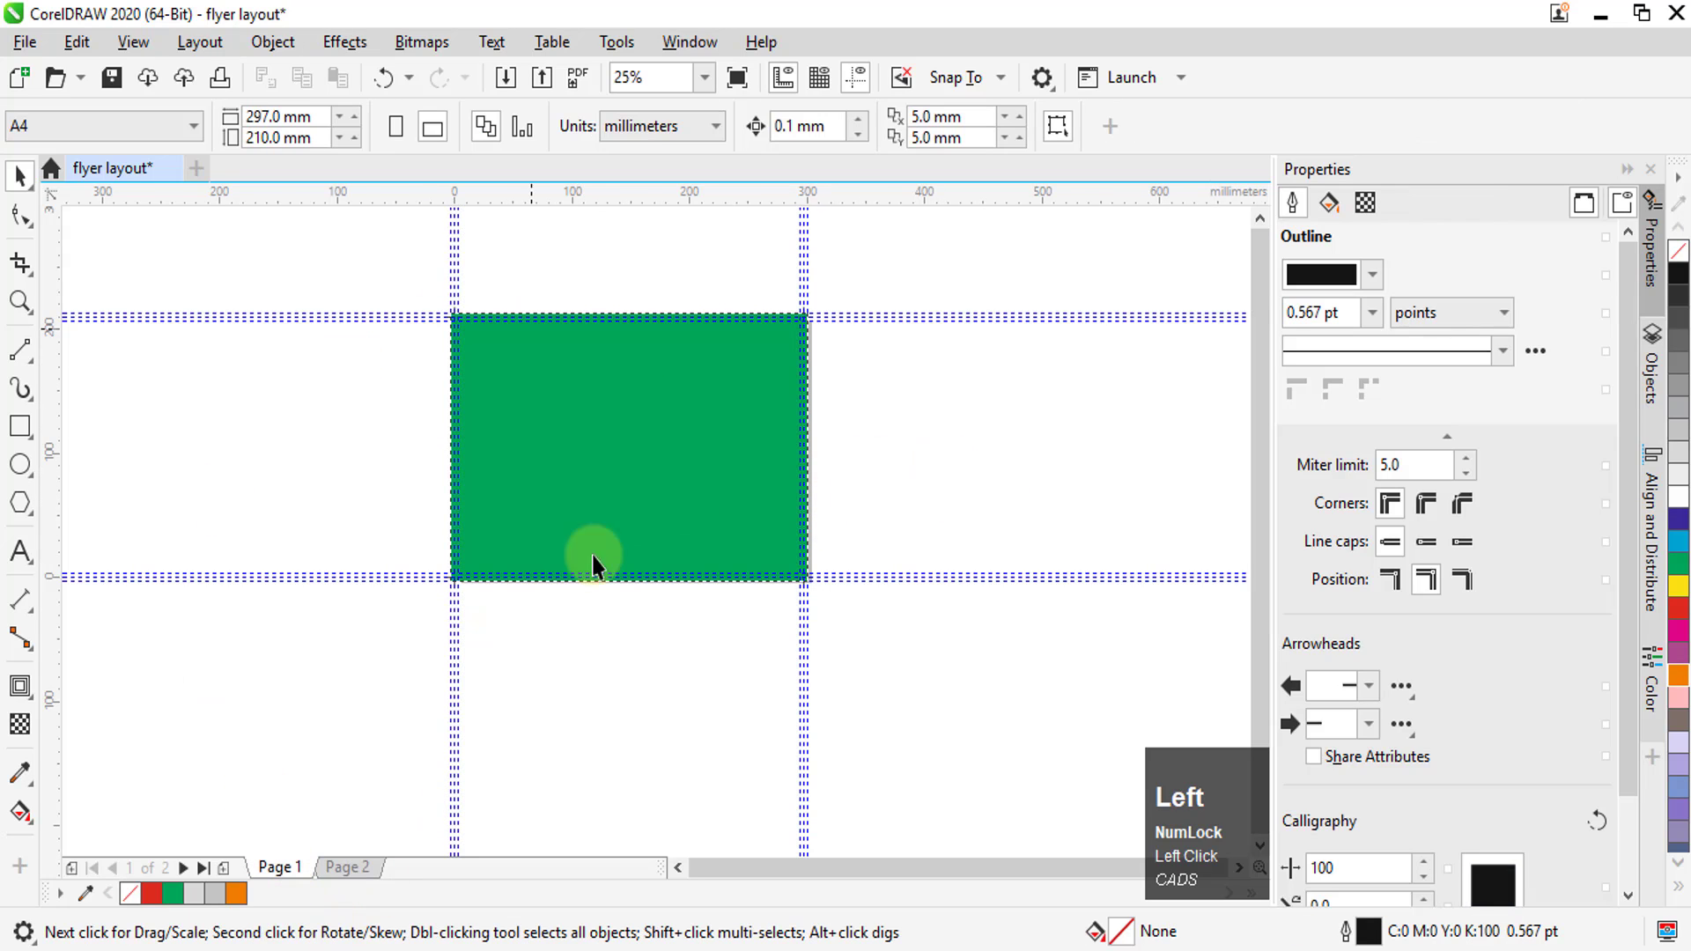
key(shift+F4)
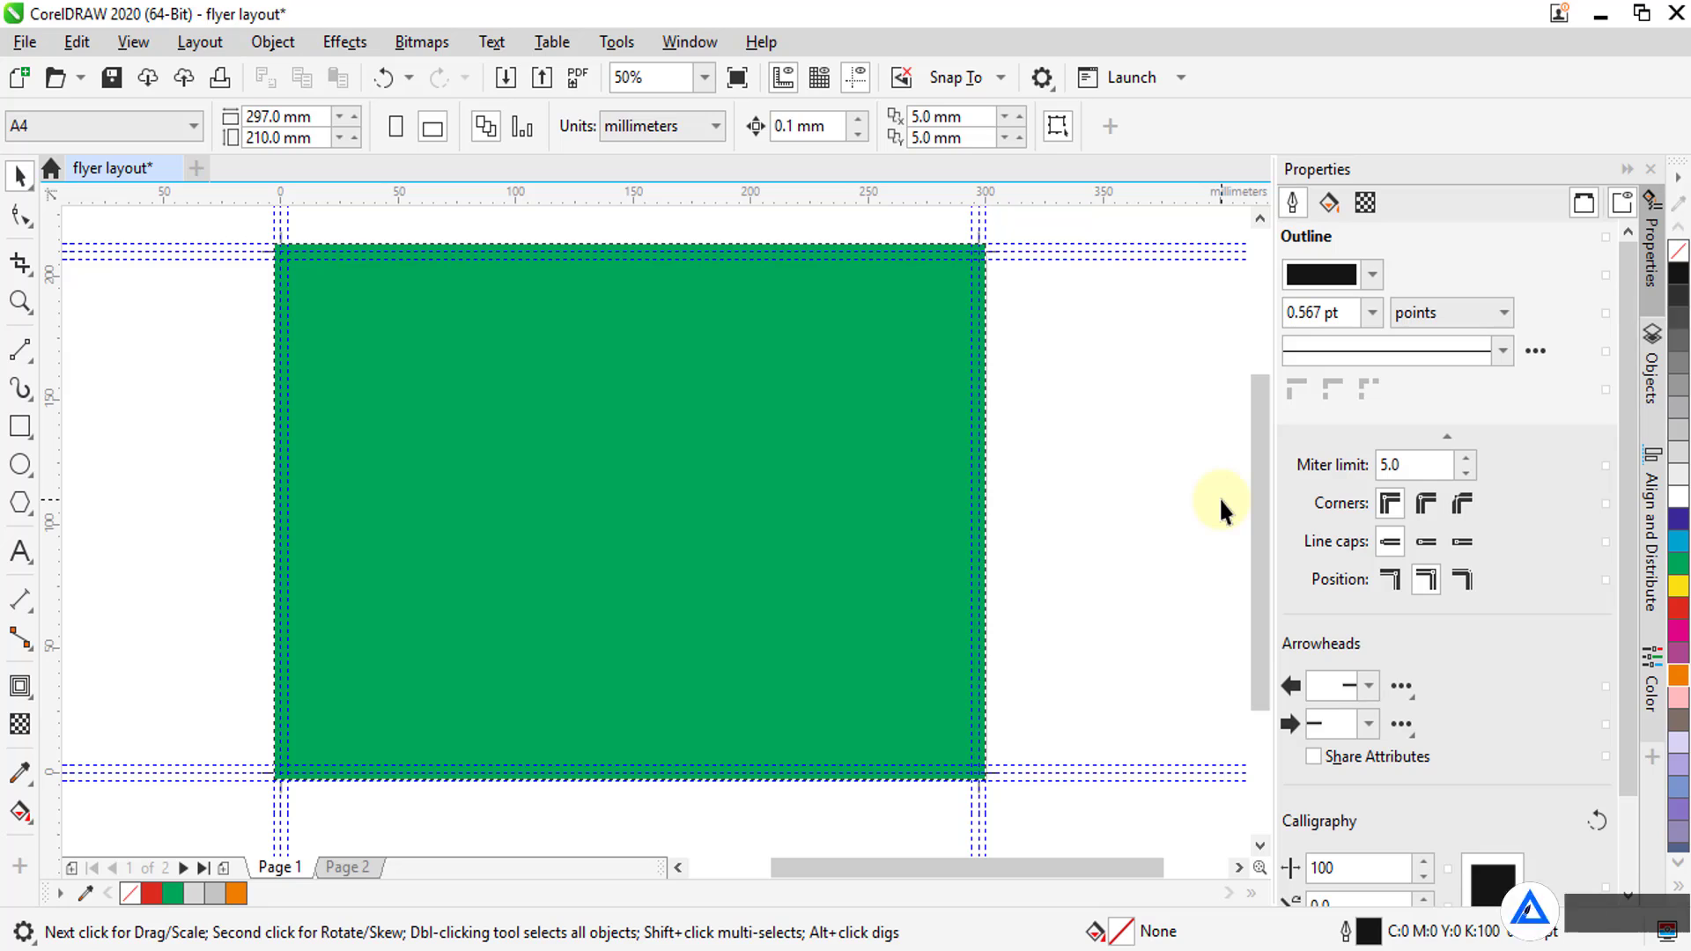